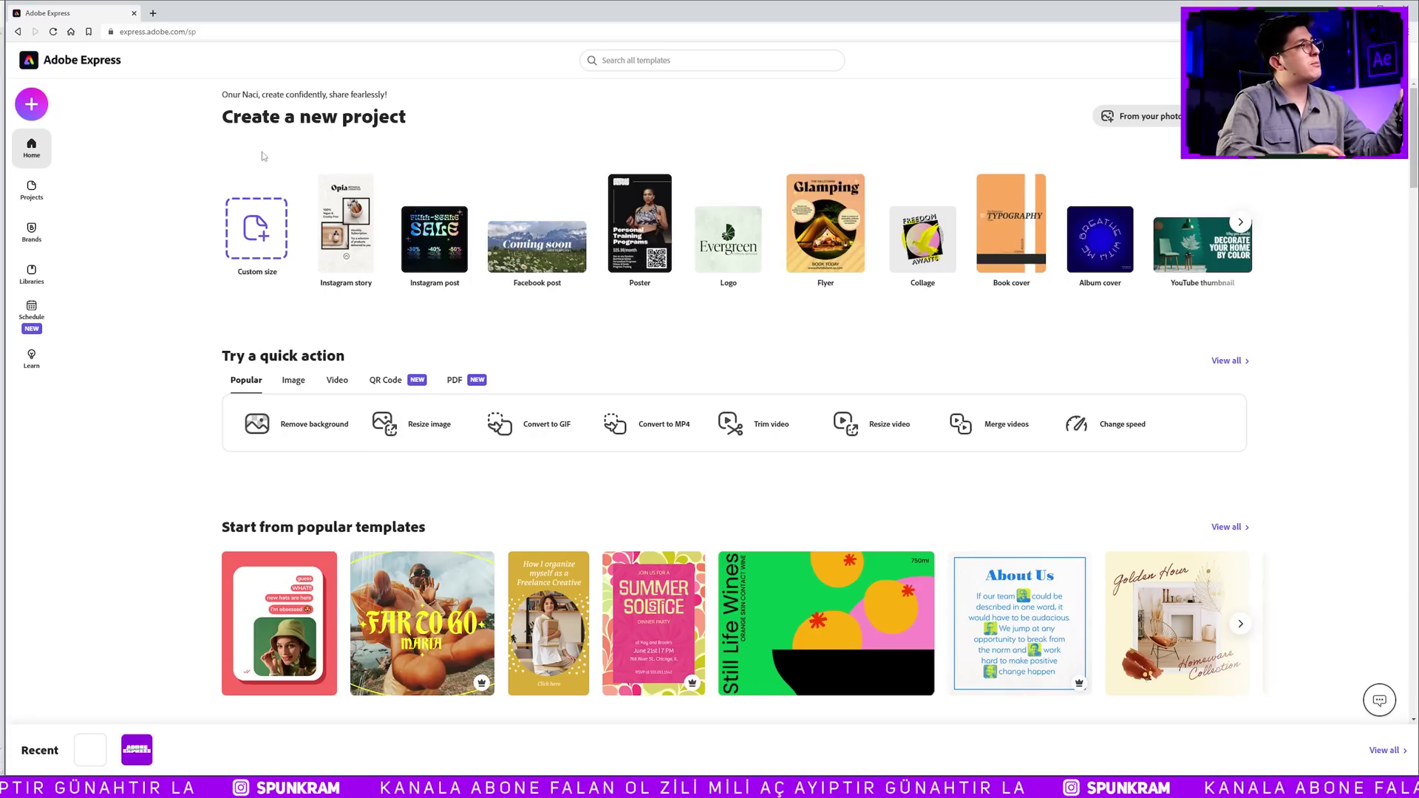
- Tour the Create, Brand, Libraries, Schedule and Learn pages, then return to Home
left_click(29, 104)
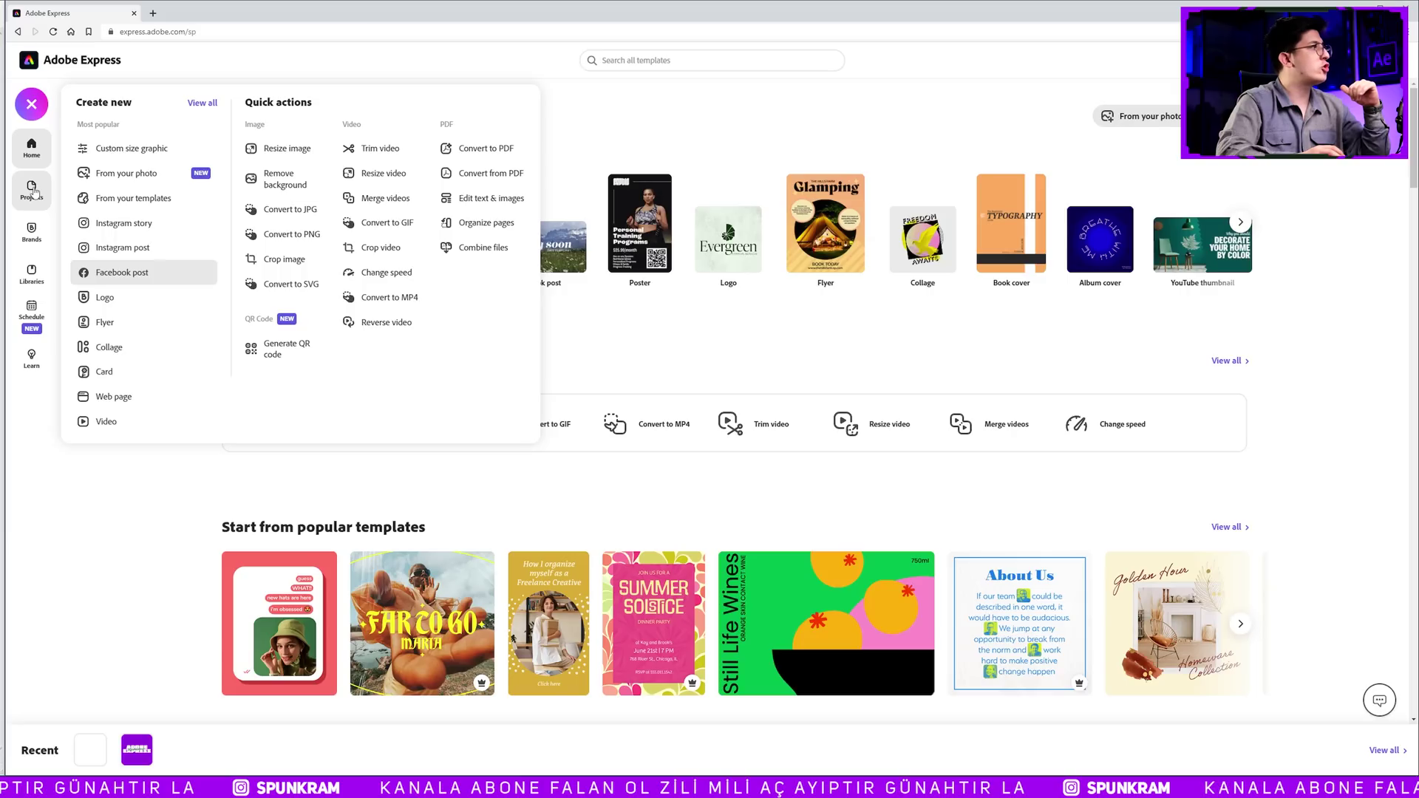
left_click(30, 243)
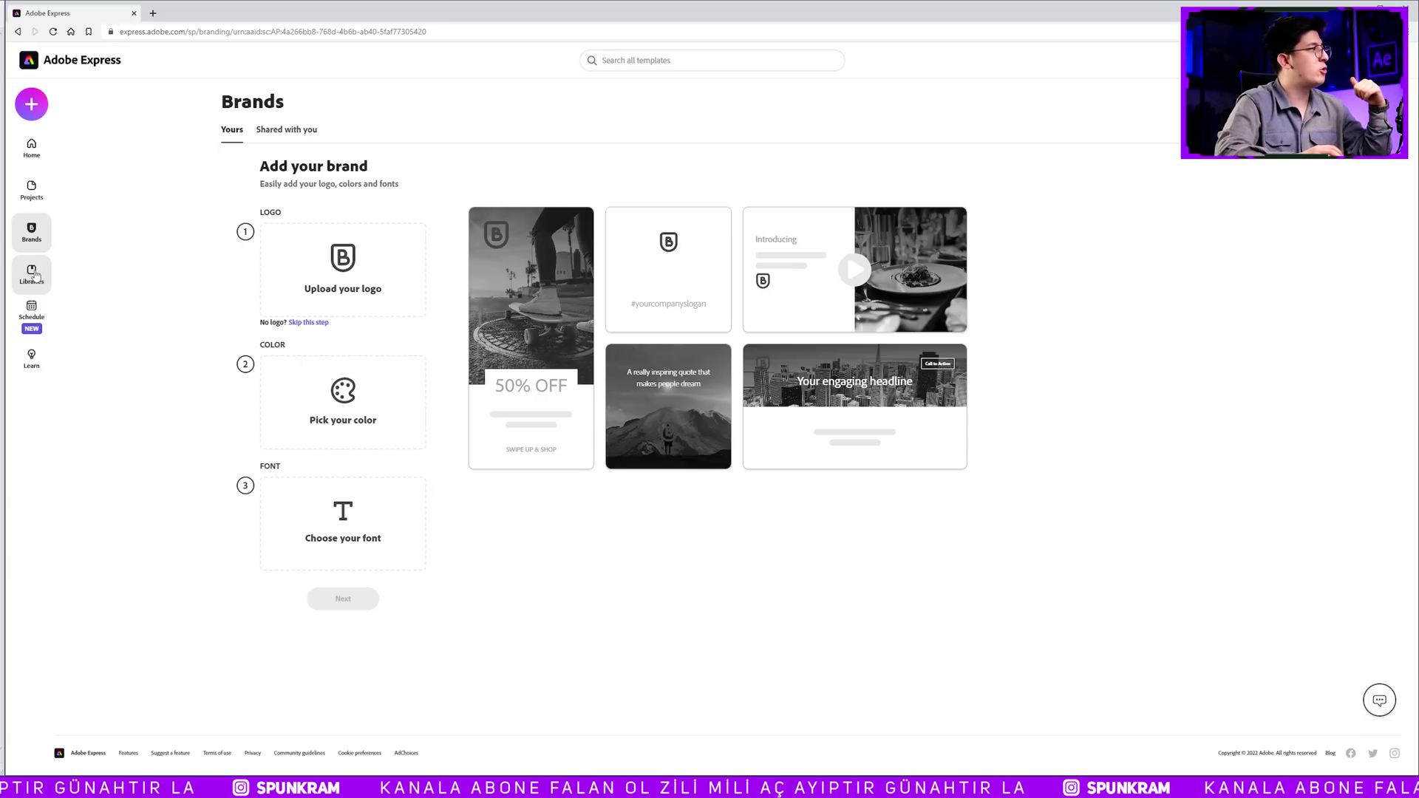
left_click(32, 273)
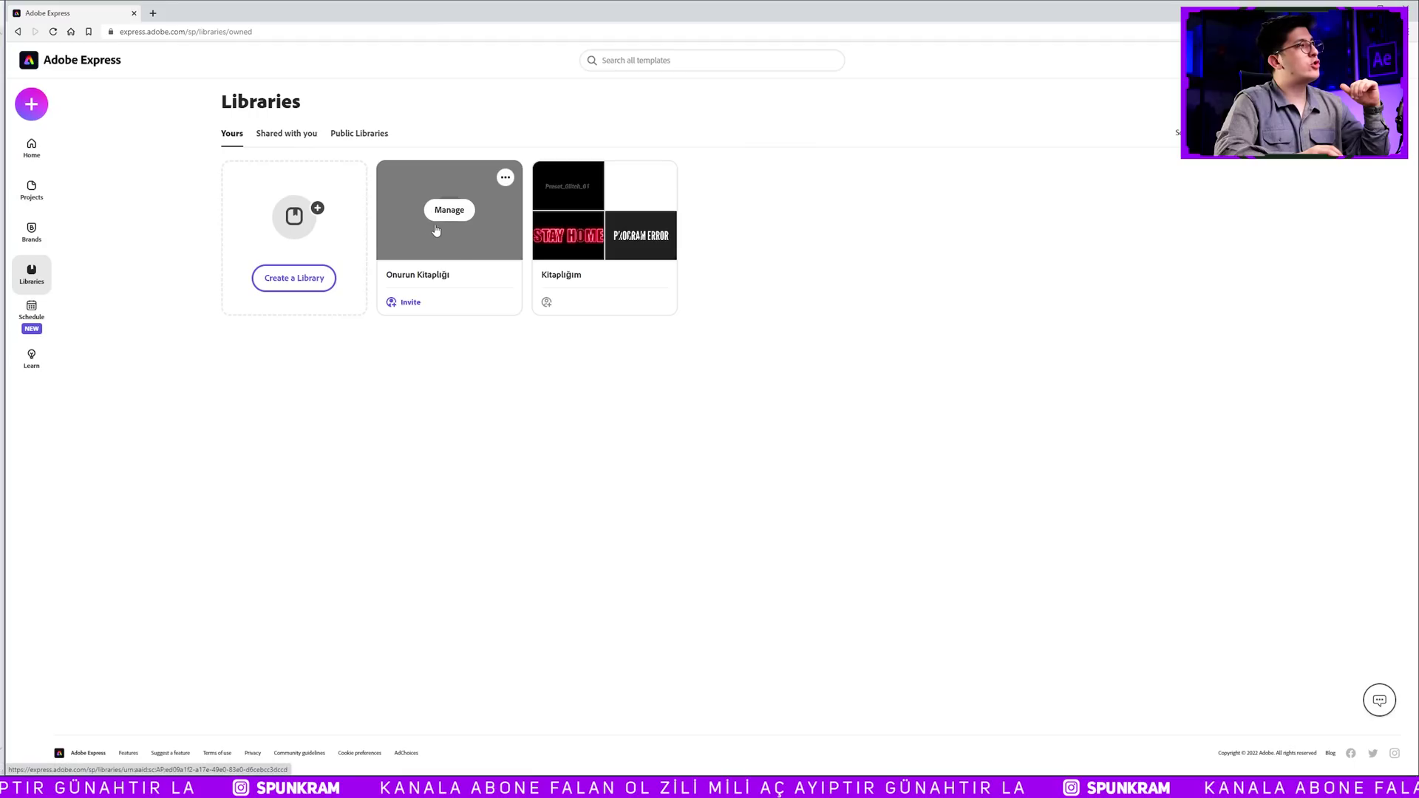
left_click(41, 319)
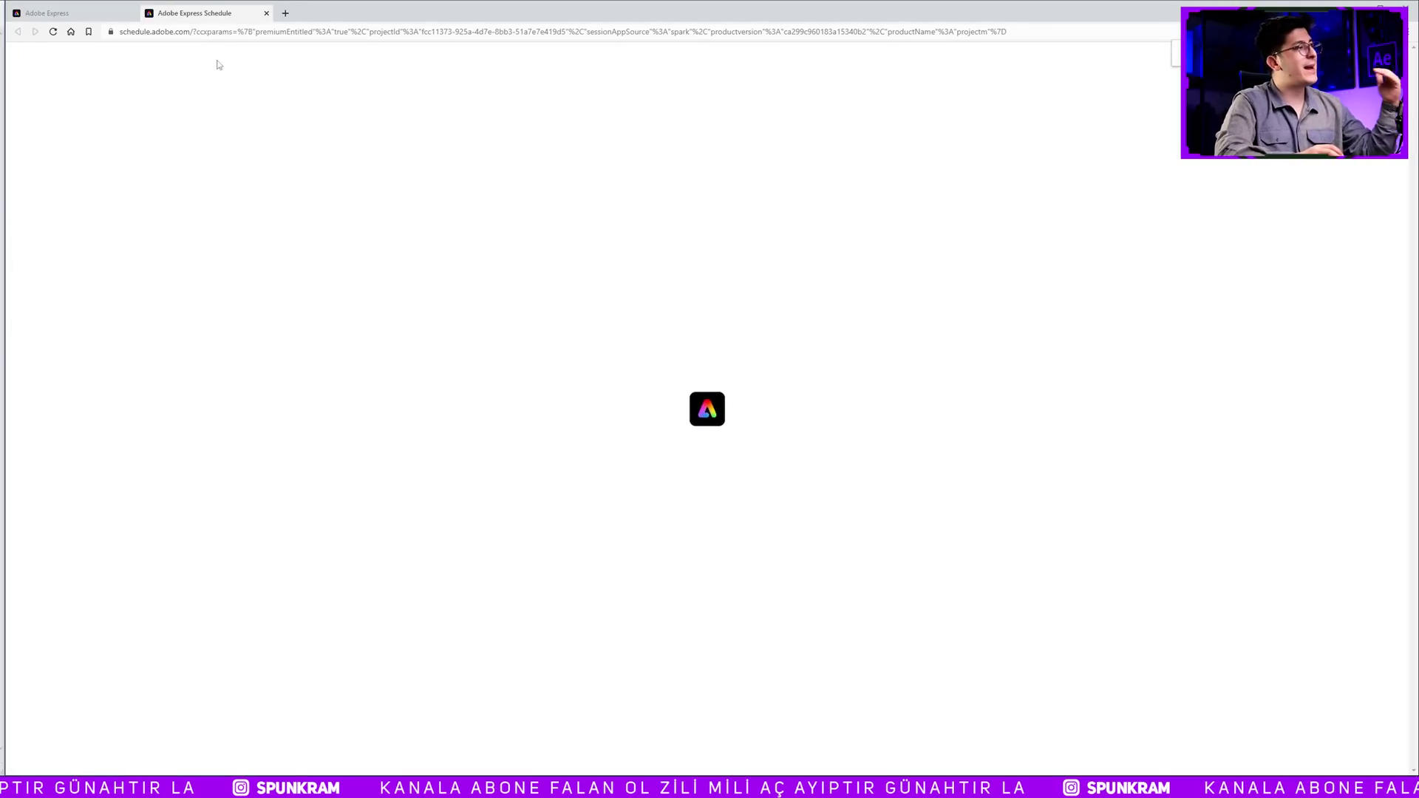
key("ctrl+shift+Tab")
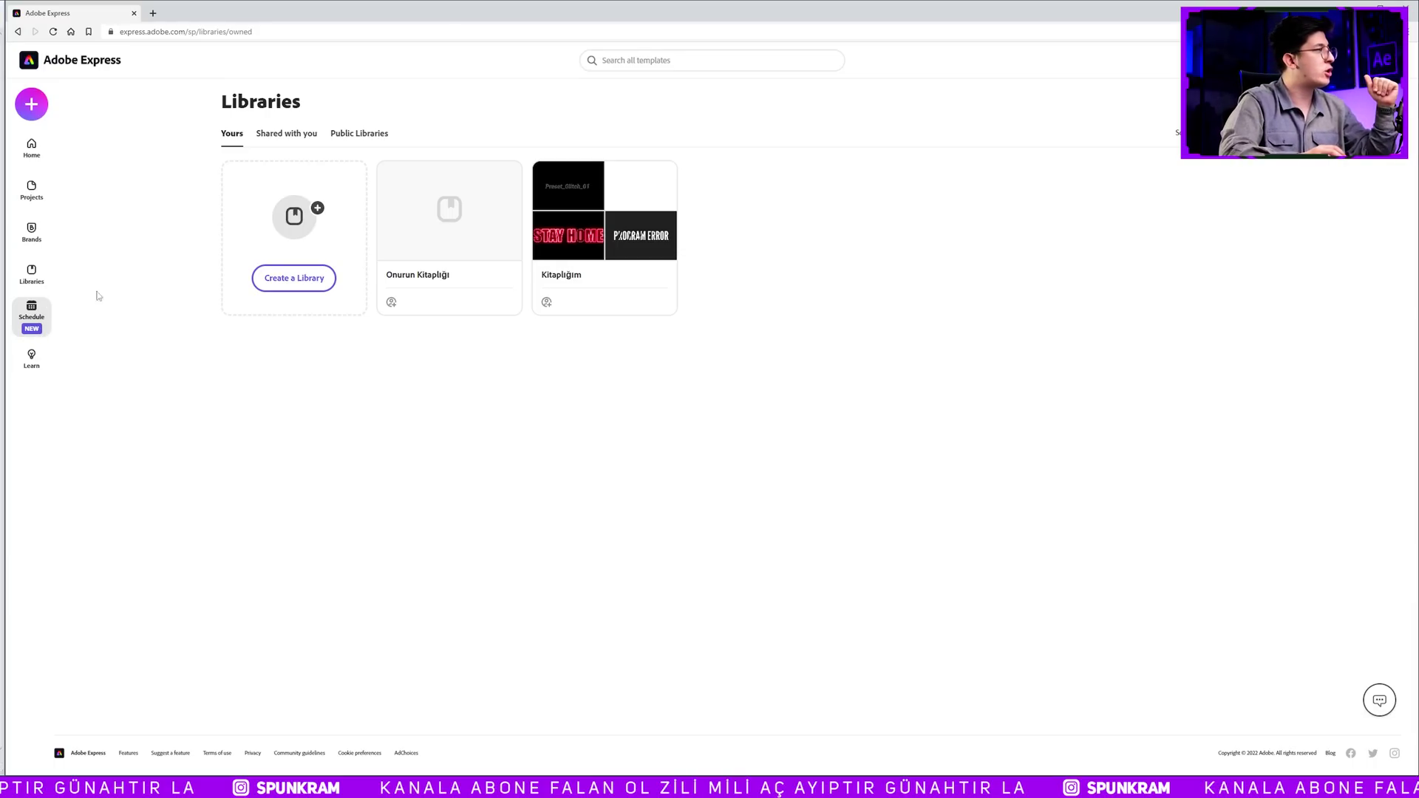
left_click(33, 360)
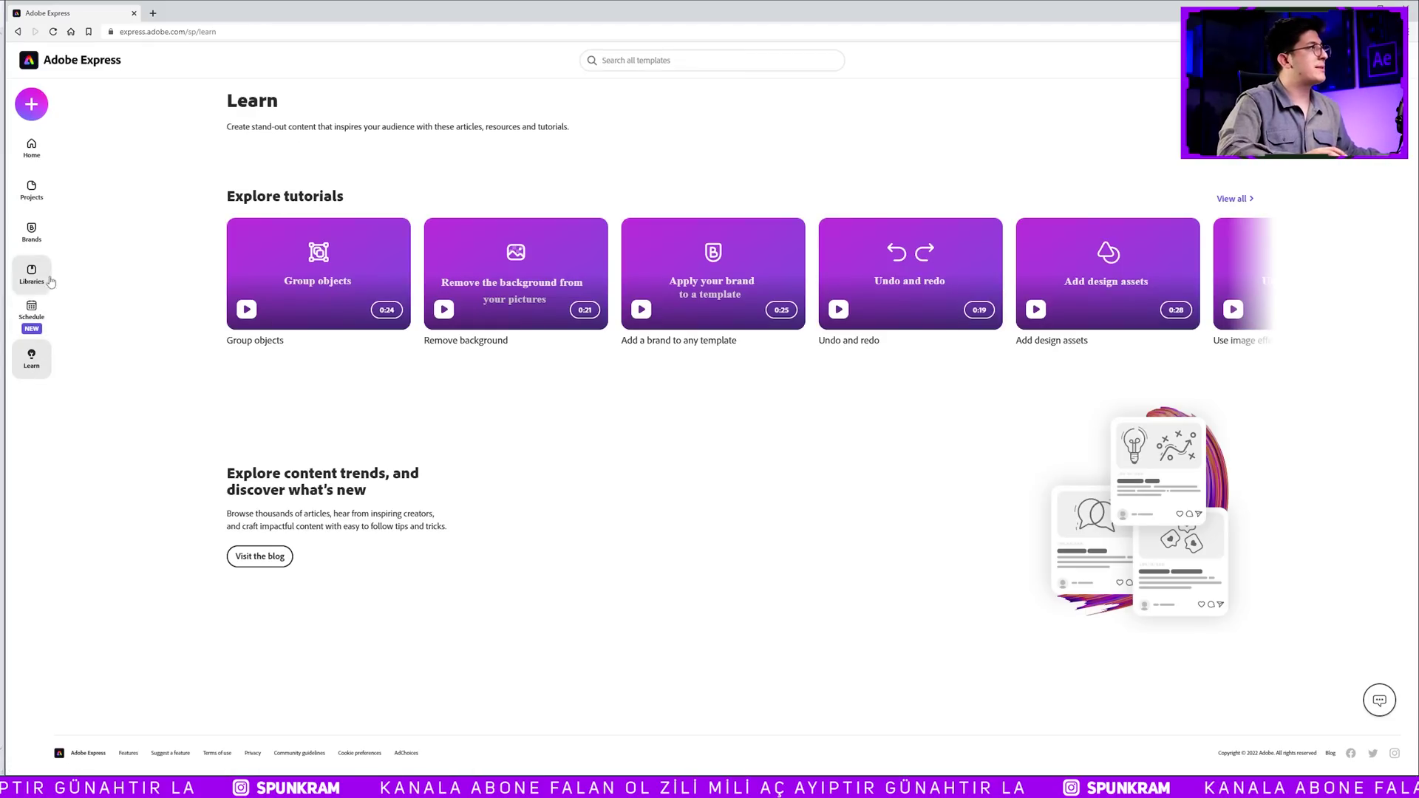
left_click(31, 148)
- Scroll to Instagram posts and start a new project from the Pan de Muerto template
scroll(234, 314, "down", 3)
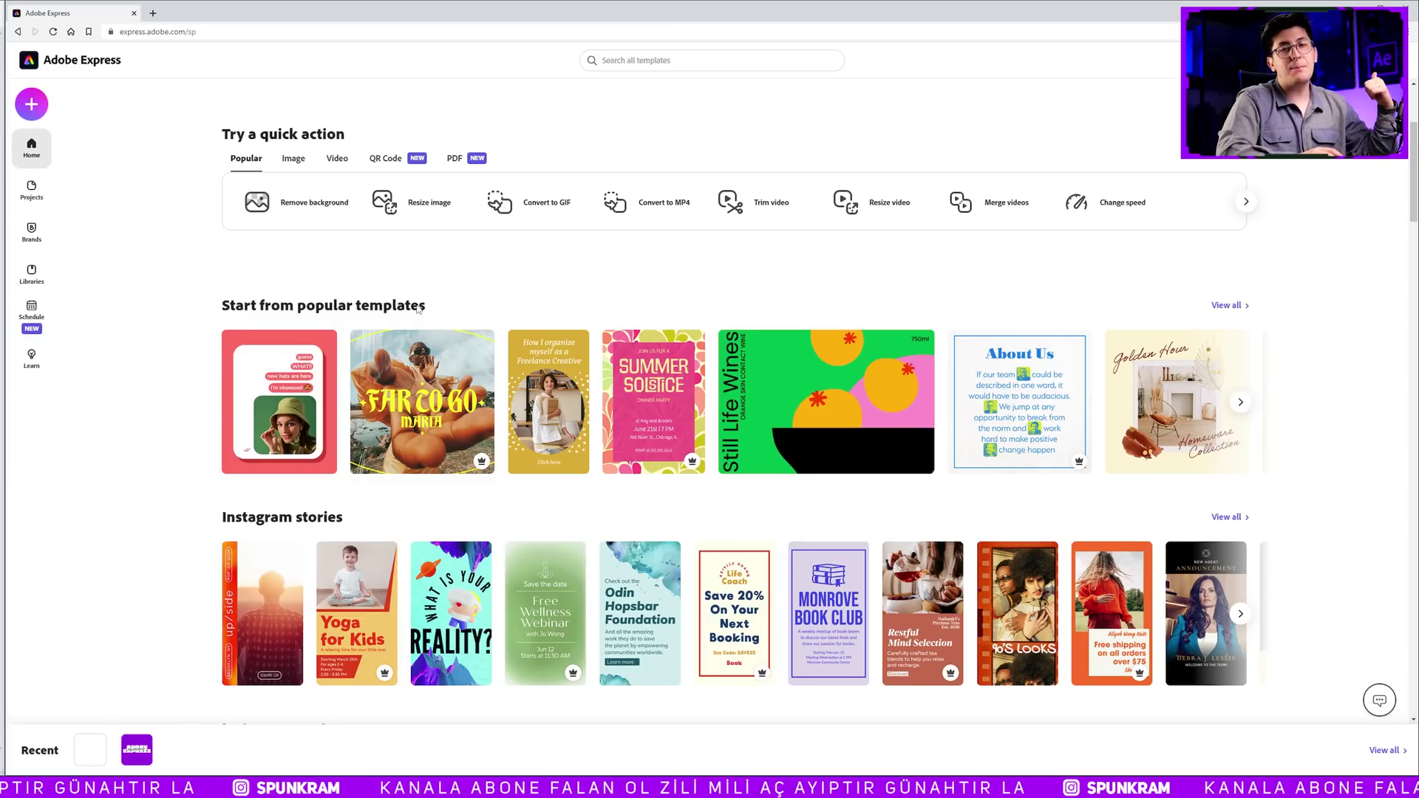
scroll(418, 308, "down", 2)
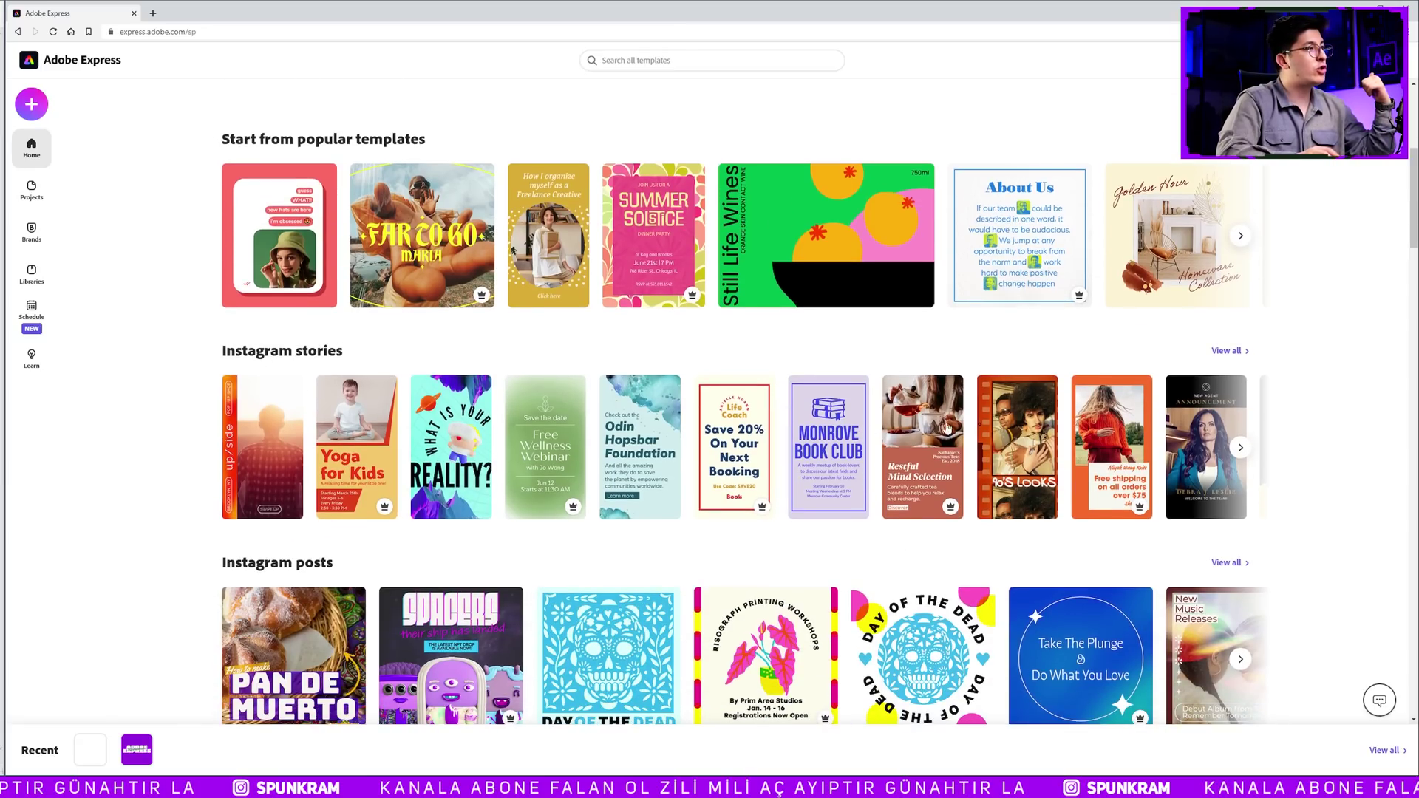
scroll(947, 427, "down", 3)
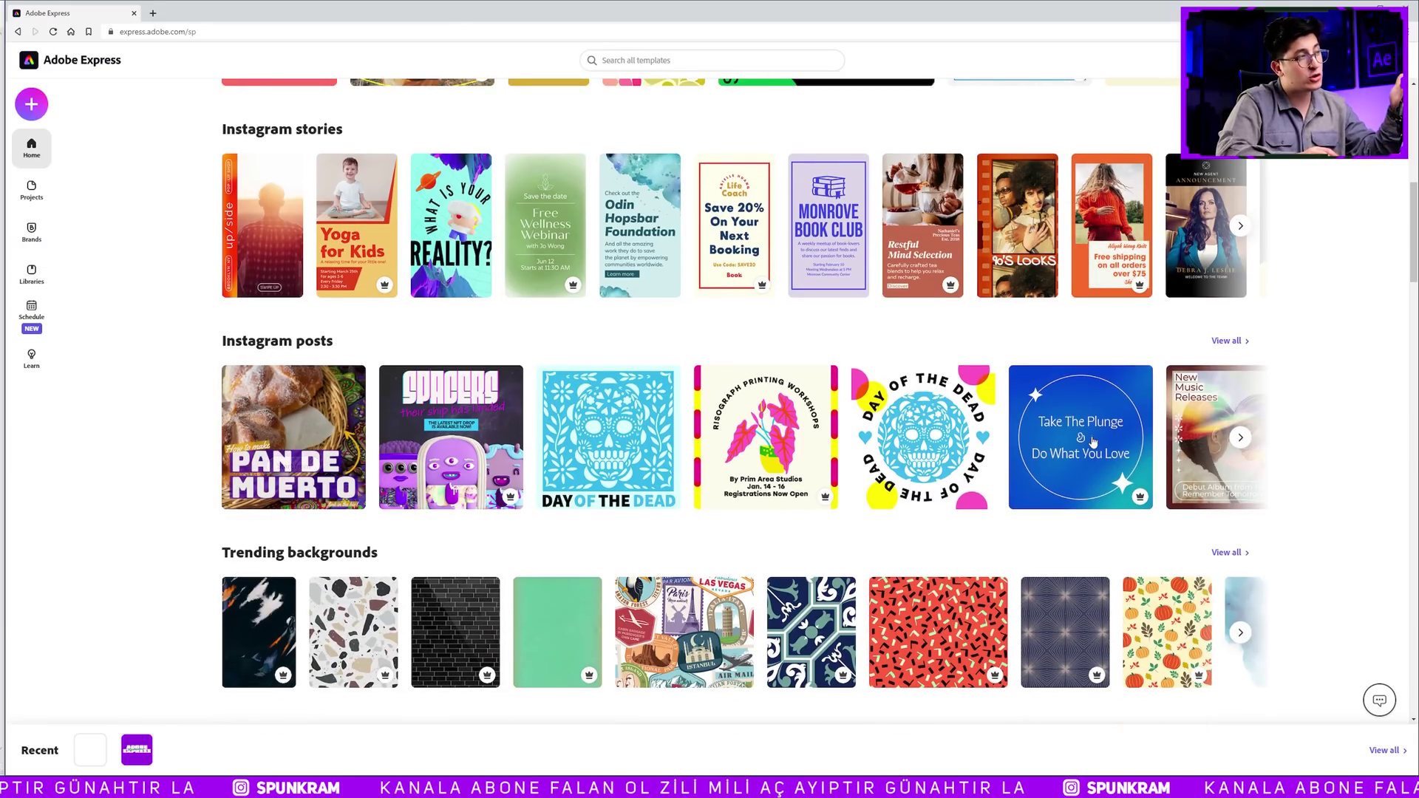
scroll(1092, 441, "down", 4)
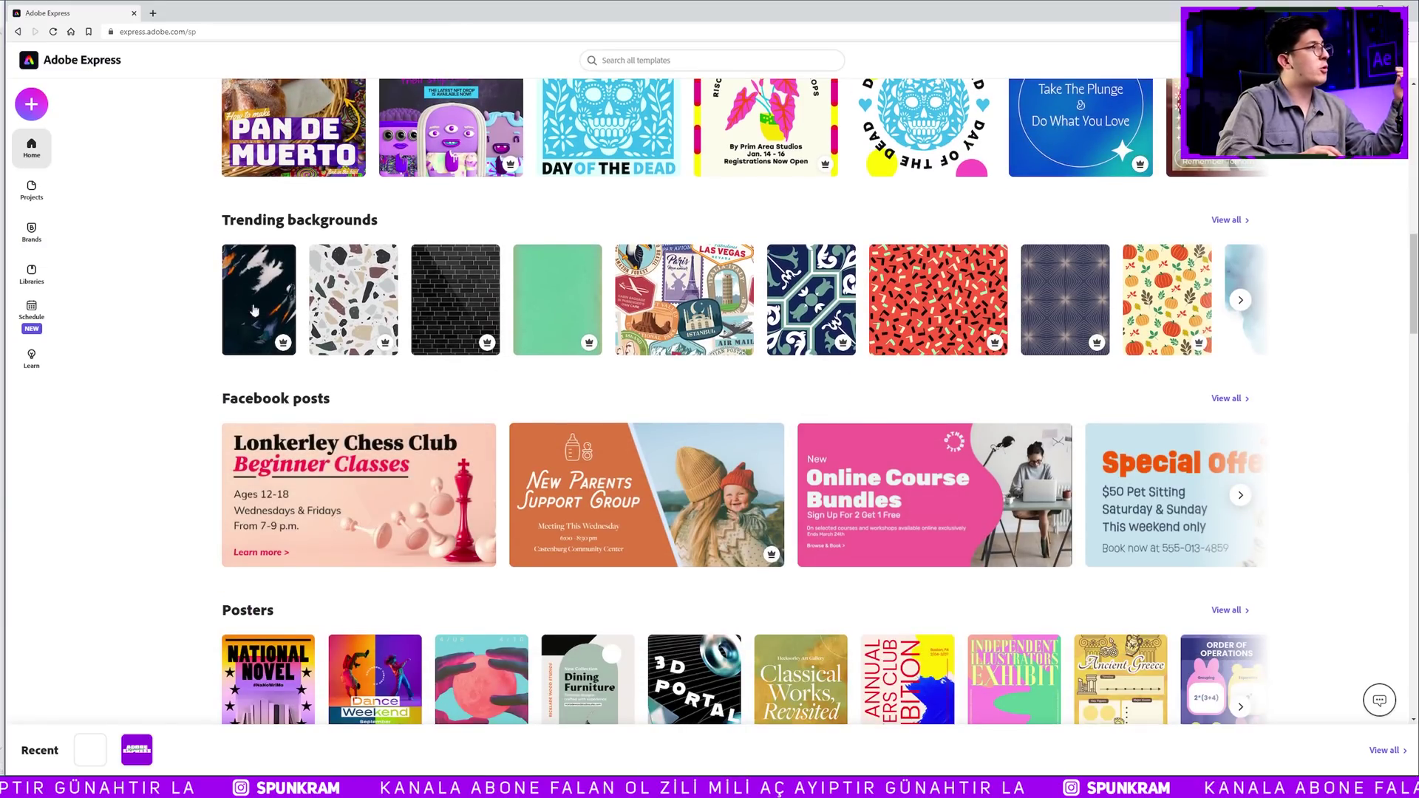
scroll(238, 301, "down", 3)
scroll(296, 332, "down", 3)
scroll(423, 405, "up", 8)
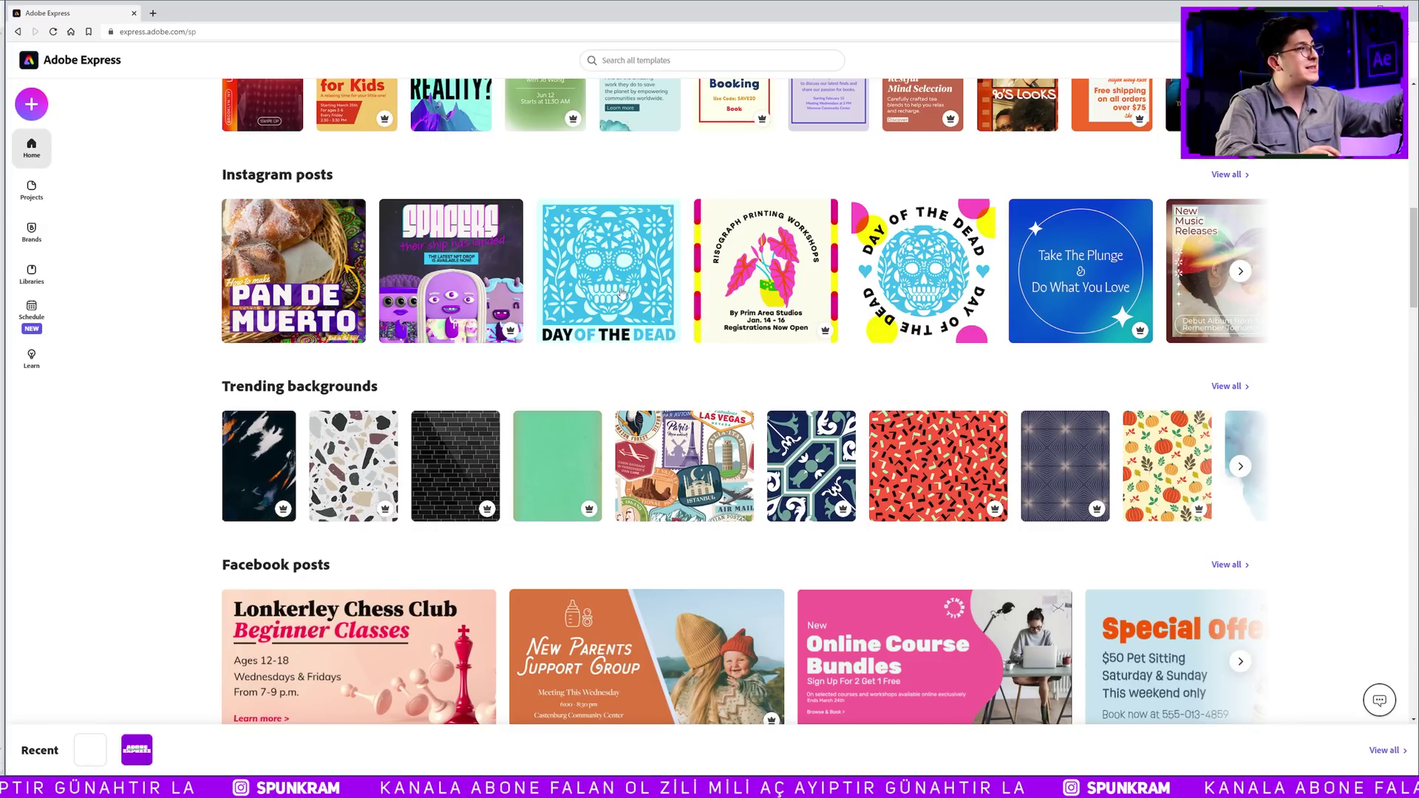
mouse_move(608, 270)
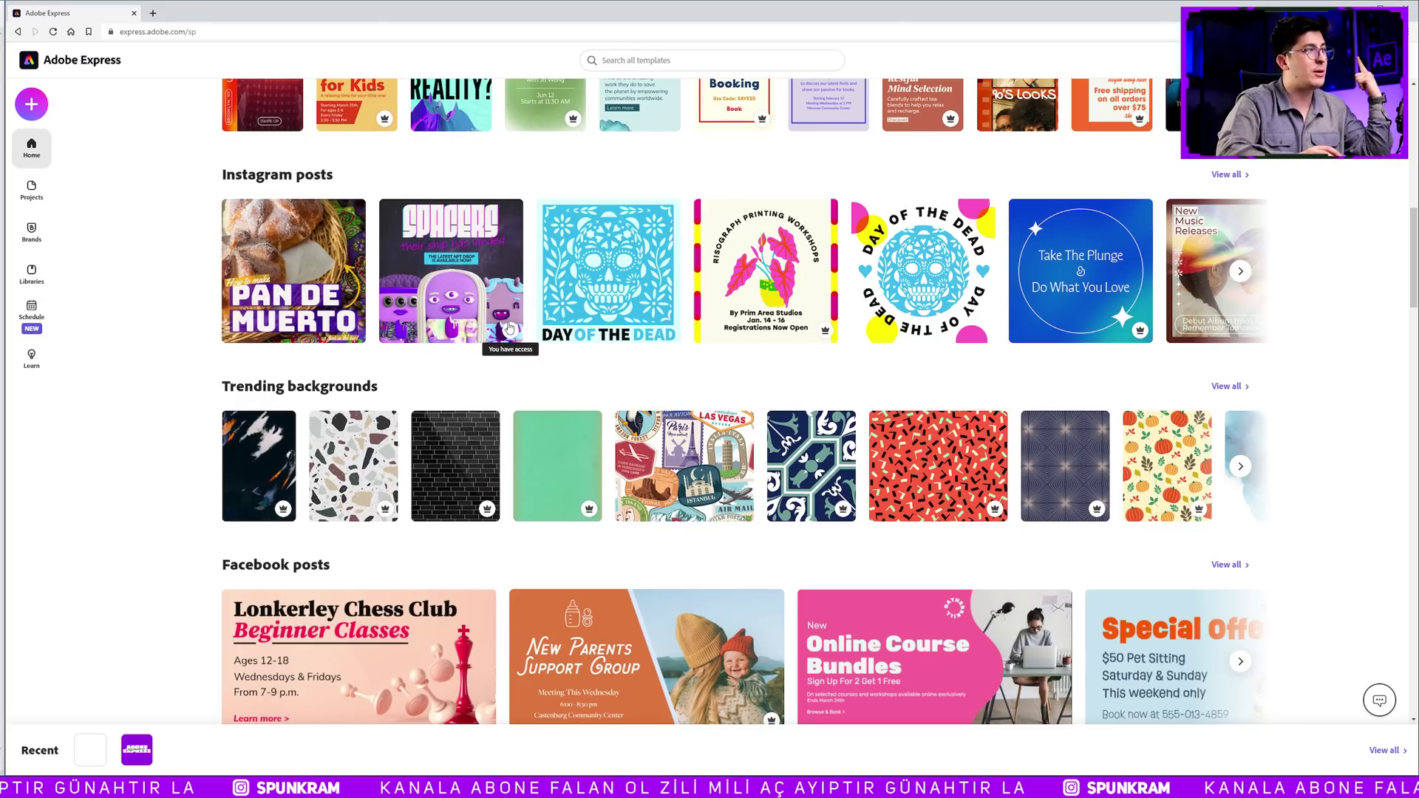
mouse_move(608, 127)
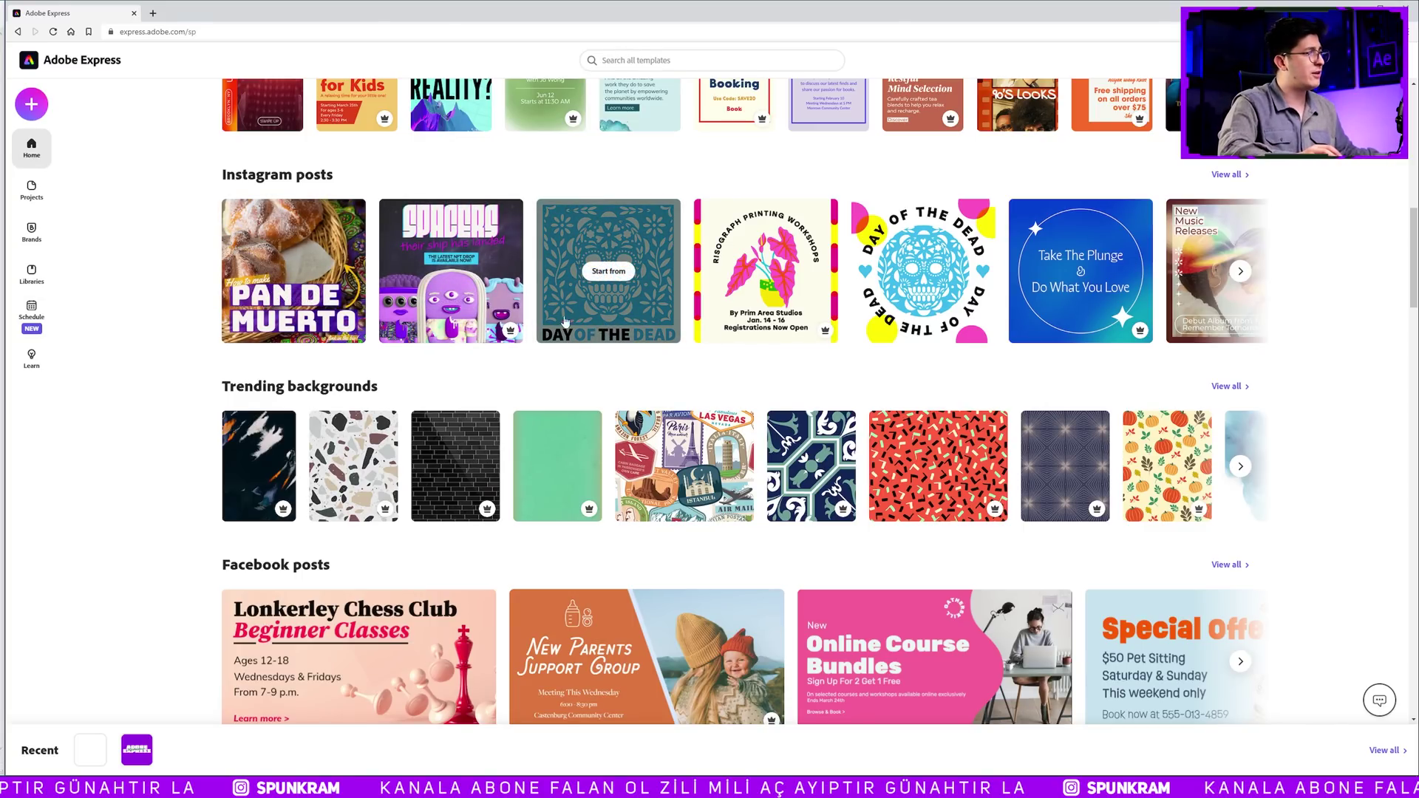
scroll(571, 326, "down", 8)
scroll(518, 354, "up", 2)
scroll(444, 384, "up", 2)
scroll(376, 408, "up", 4)
scroll(376, 409, "up", 1)
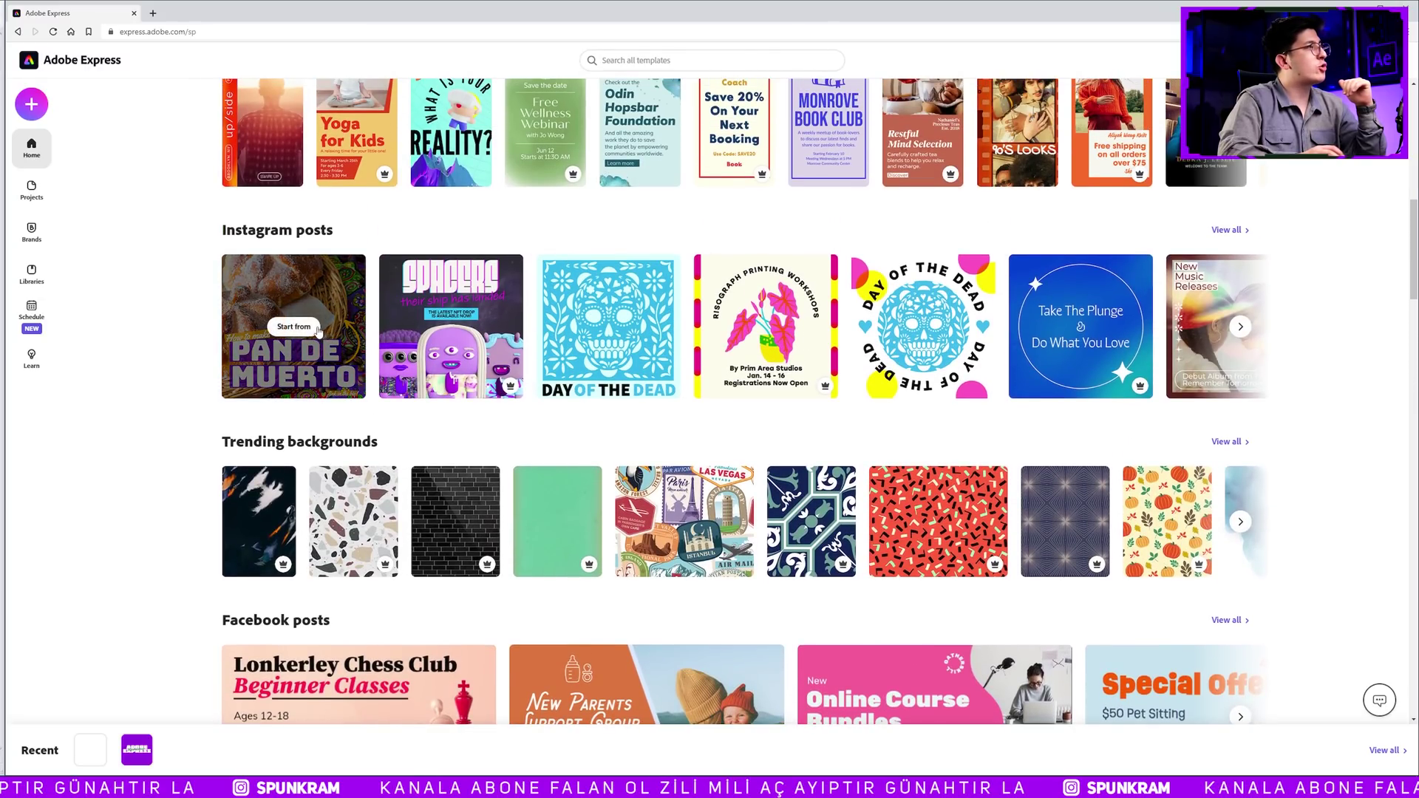
left_click(294, 327)
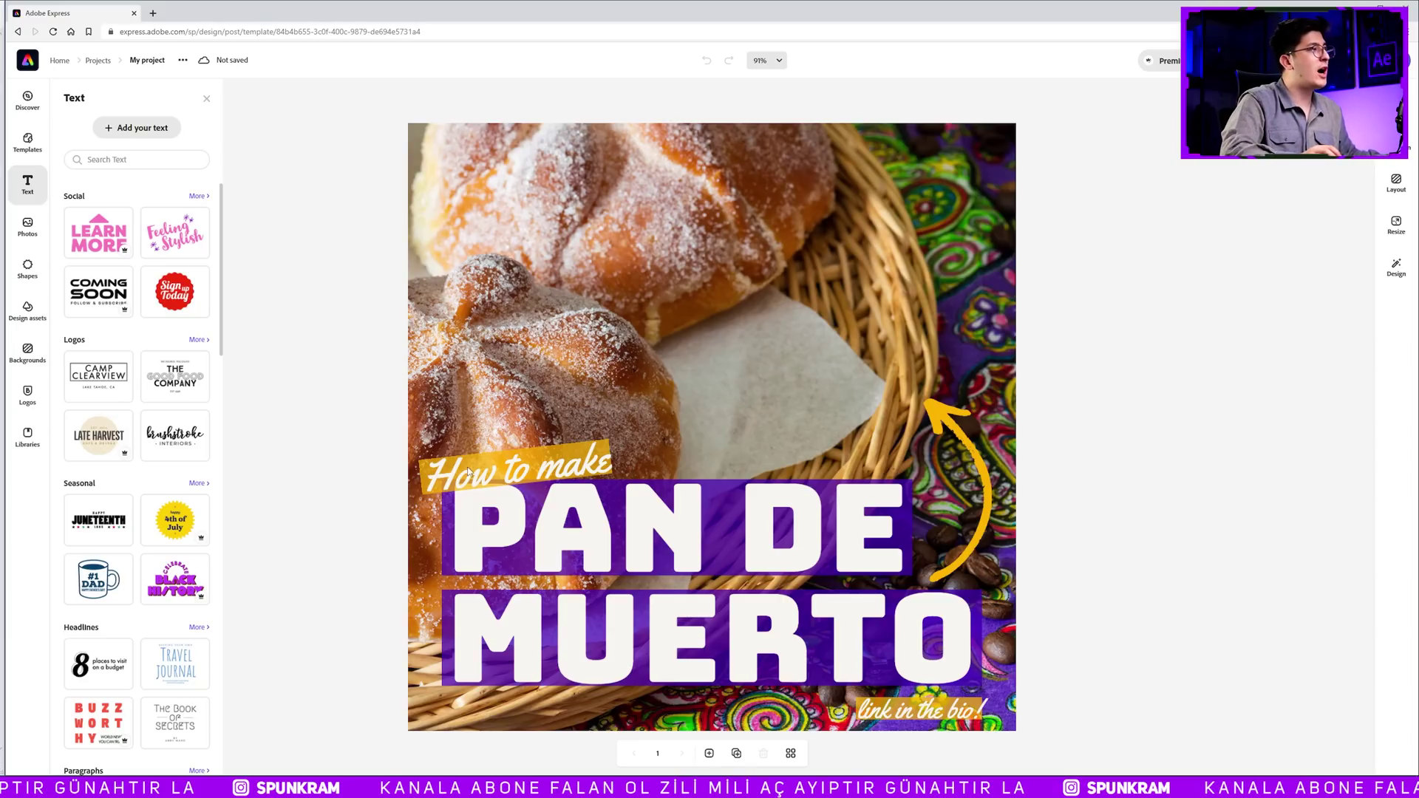
- Replace the 'How to make' label text with 'Poğaça'
left_click(546, 480)
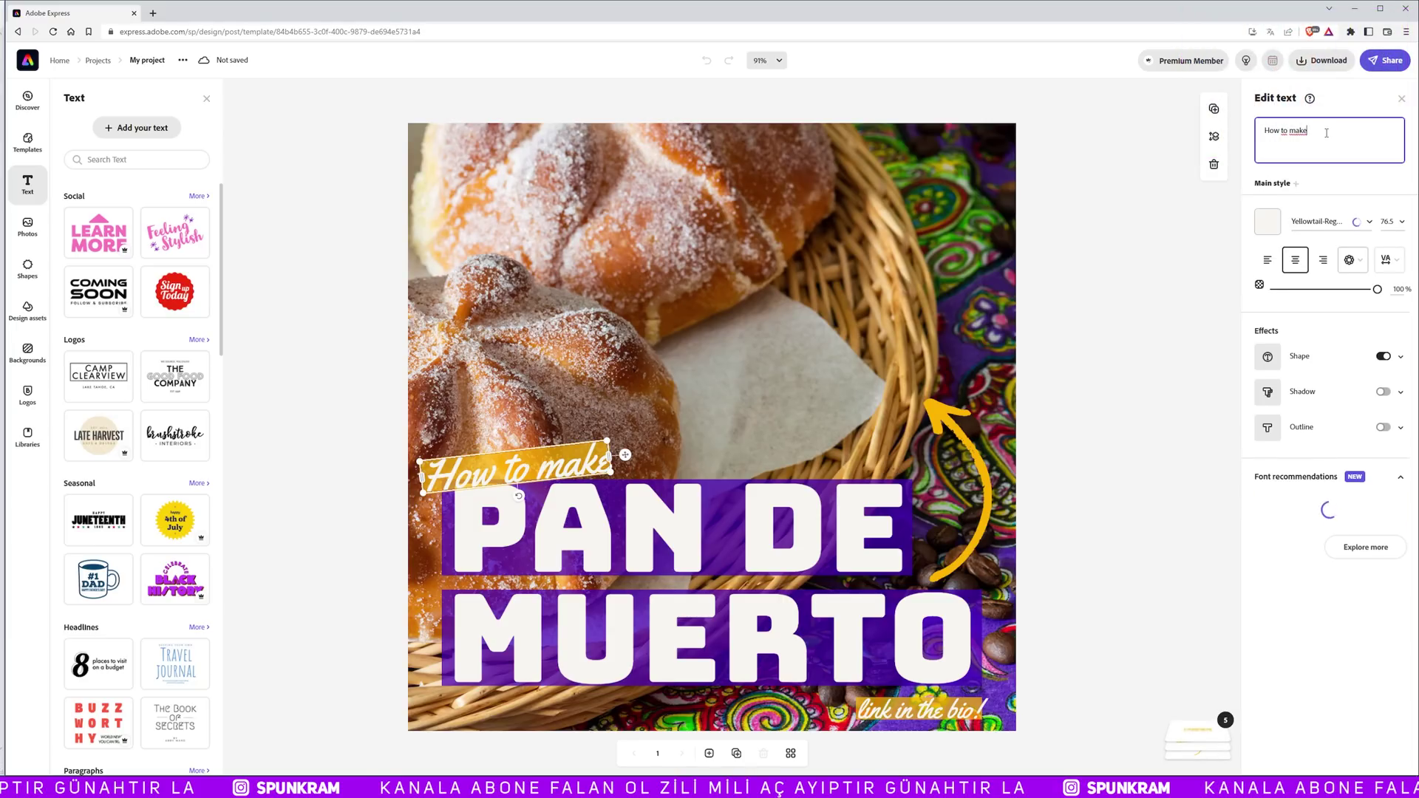
key("Caps_Lock")
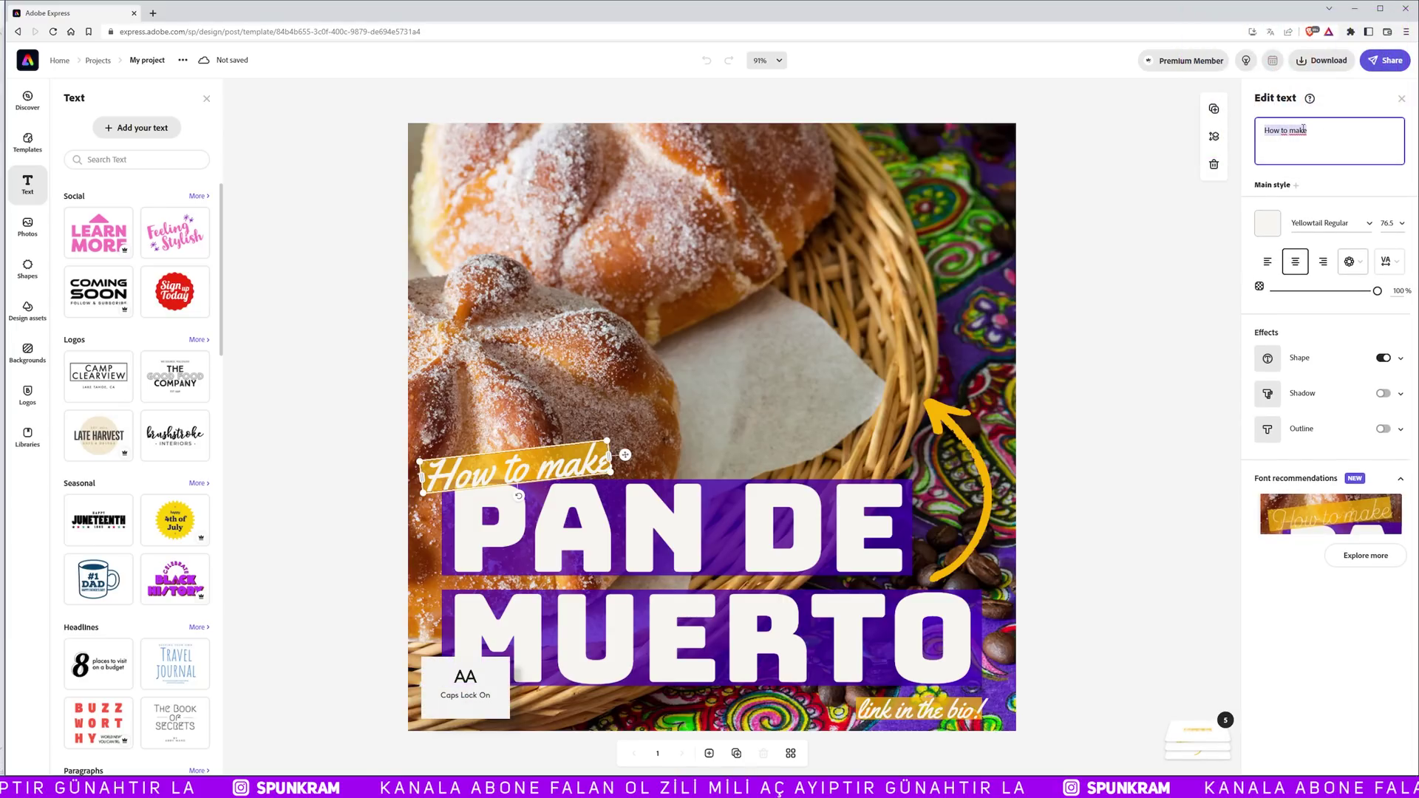
type("P")
key("Caps_Lock")
type("oğaça")
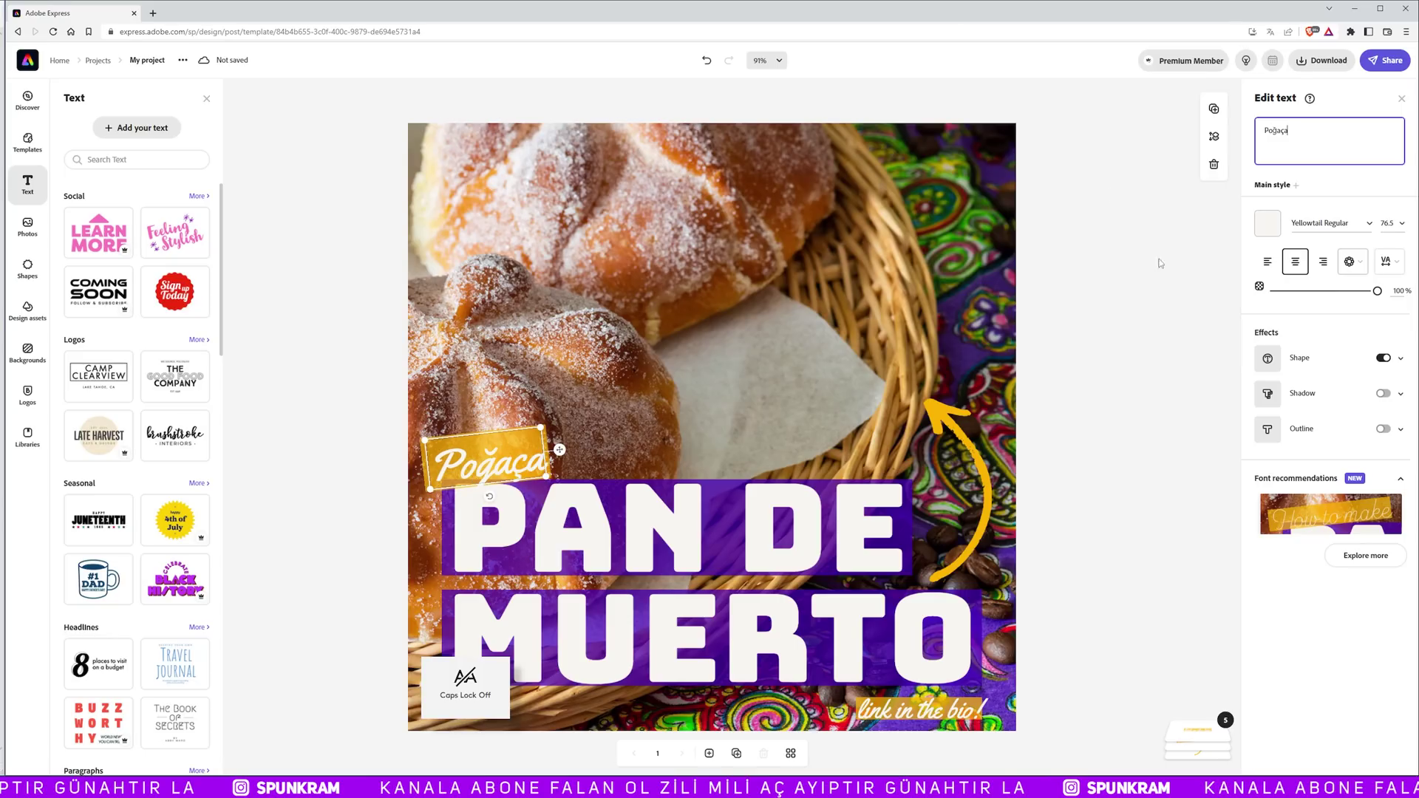
- Set the Poğaça label font to Montserrat Black and enlarge it to about size 85
left_click(1343, 222)
scroll(1221, 314, "up", 5)
scroll(1222, 314, "up", 5)
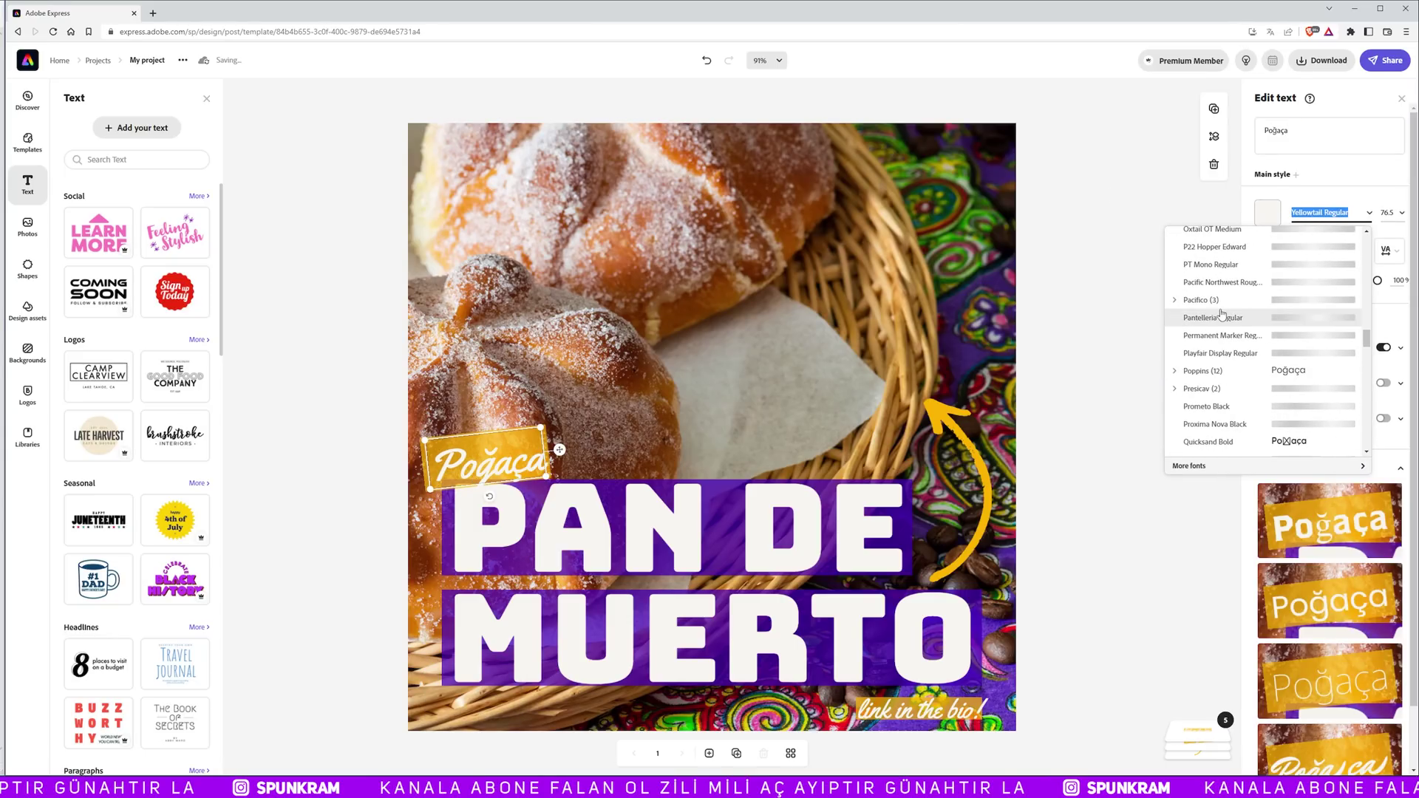
scroll(1221, 324, "up", 5)
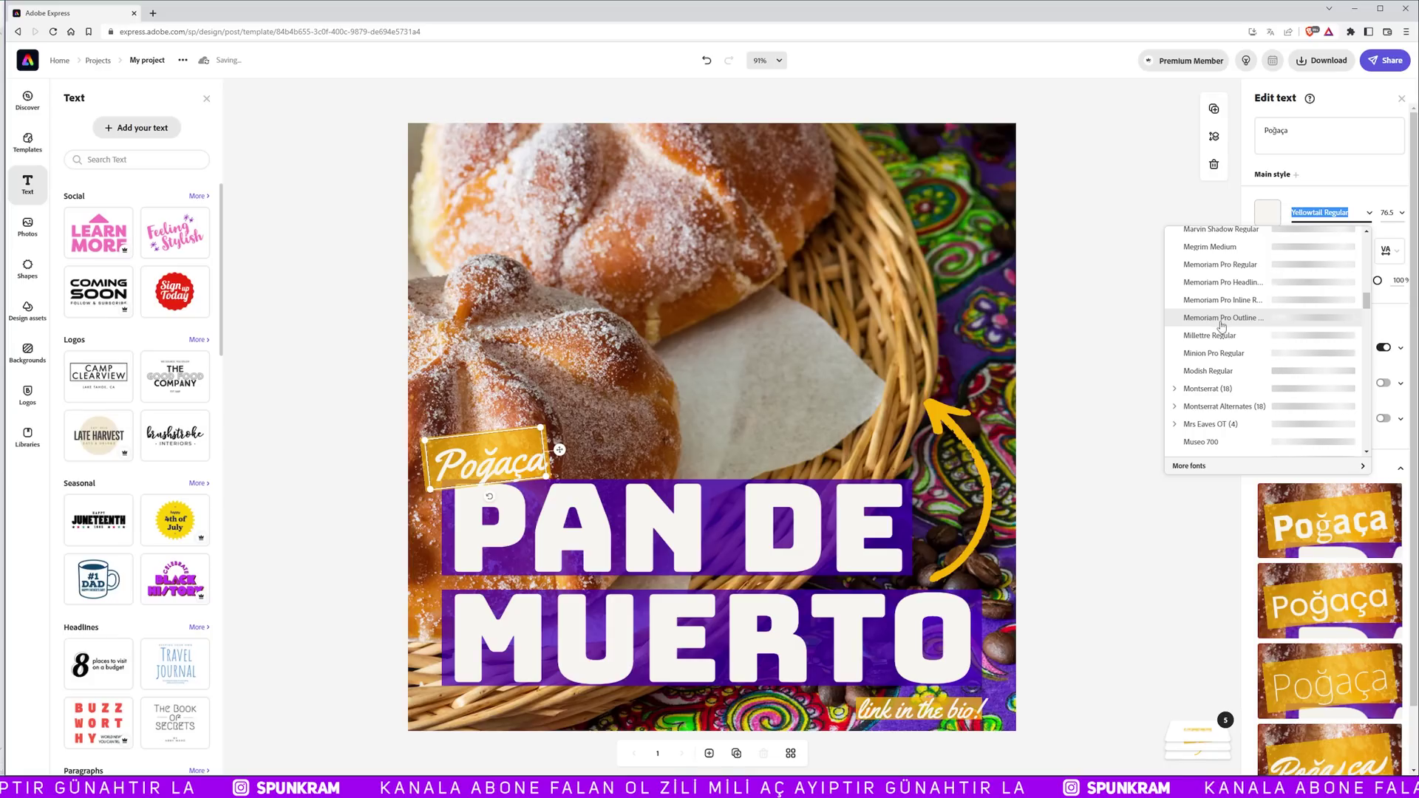
left_click(1174, 390)
scroll(1227, 381, "down", 3)
scroll(1228, 377, "down", 2)
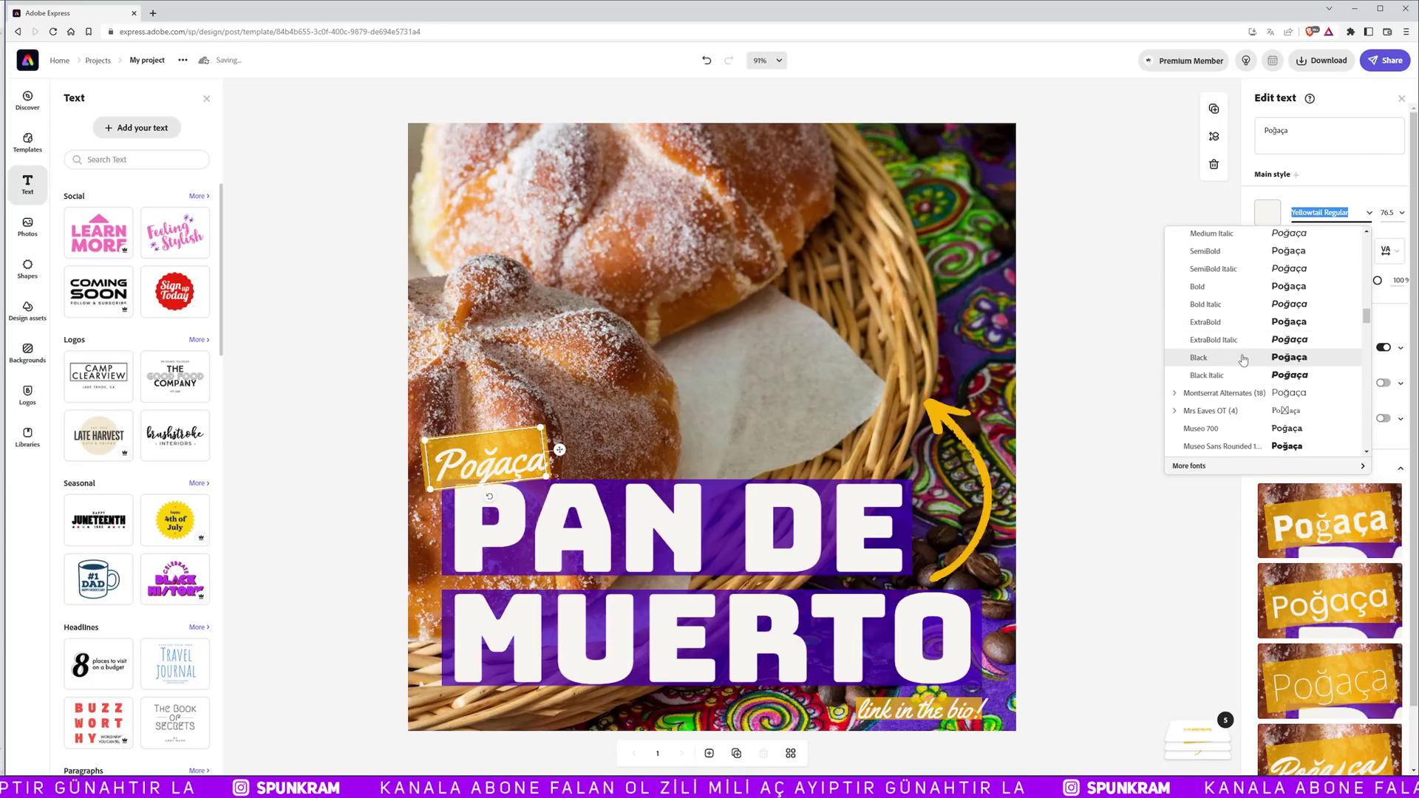
left_click(1242, 359)
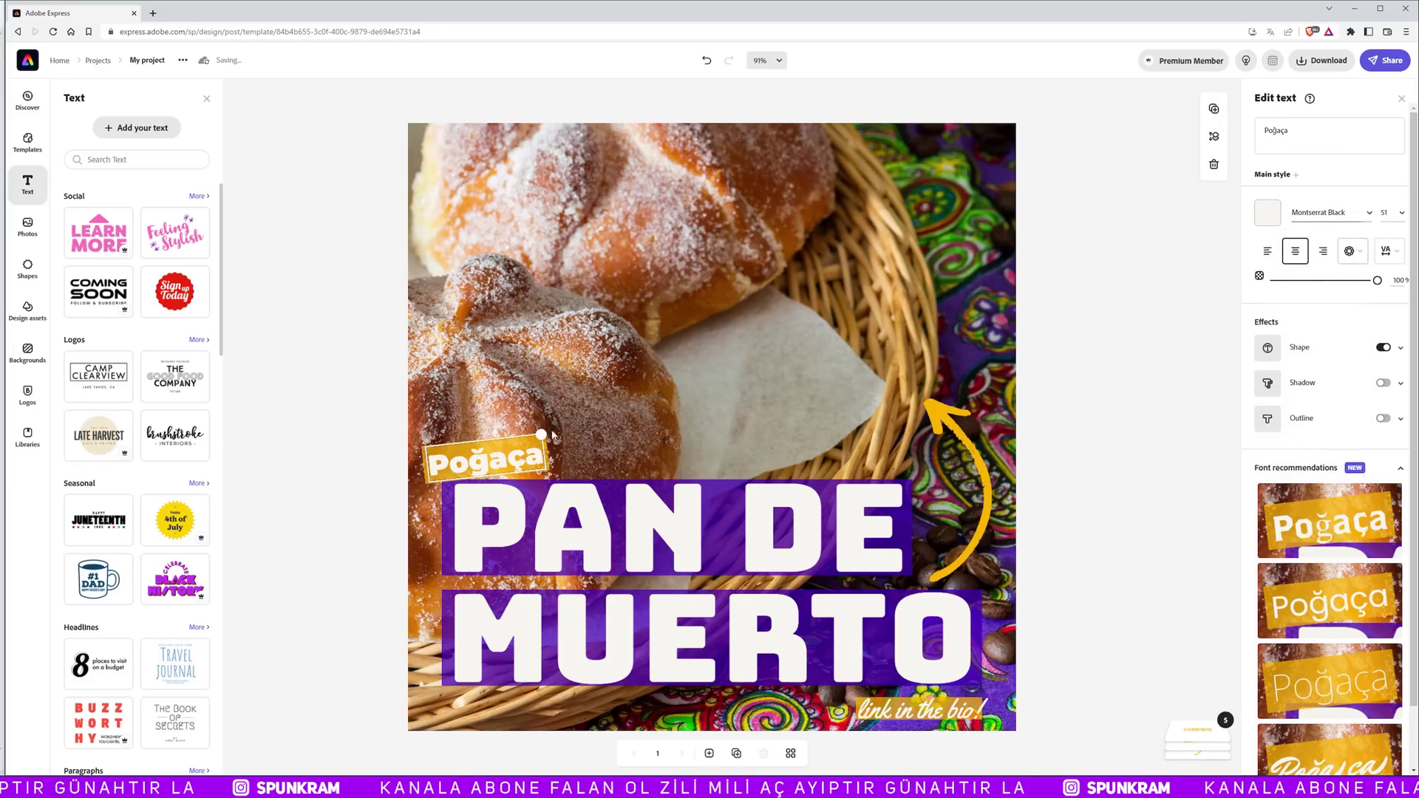
left_click_drag(544, 434, 614, 416)
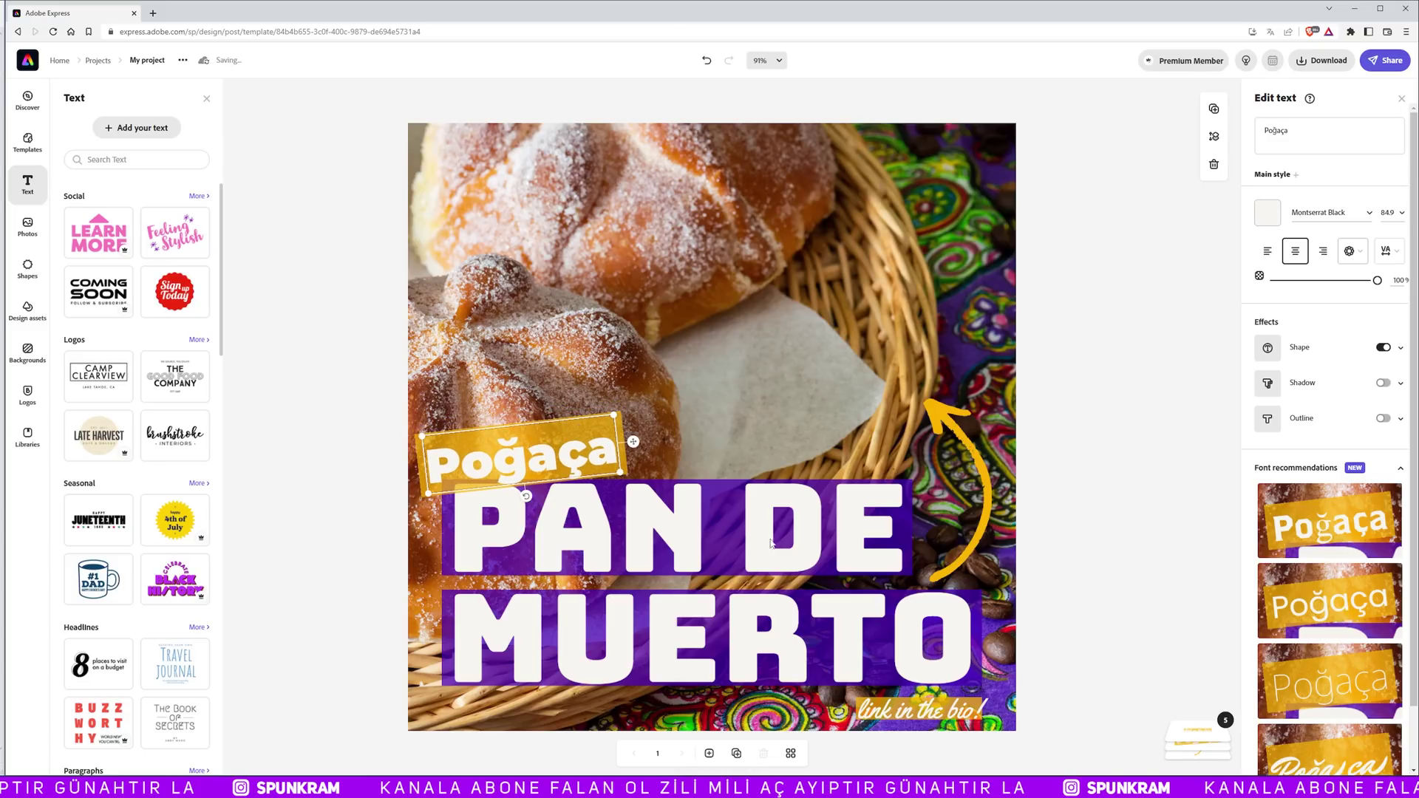
- Retype the PAN DE MUERTO headline as 'NASIL YAPILIR?', shrink it slightly, and shift it right and down
left_click(728, 542)
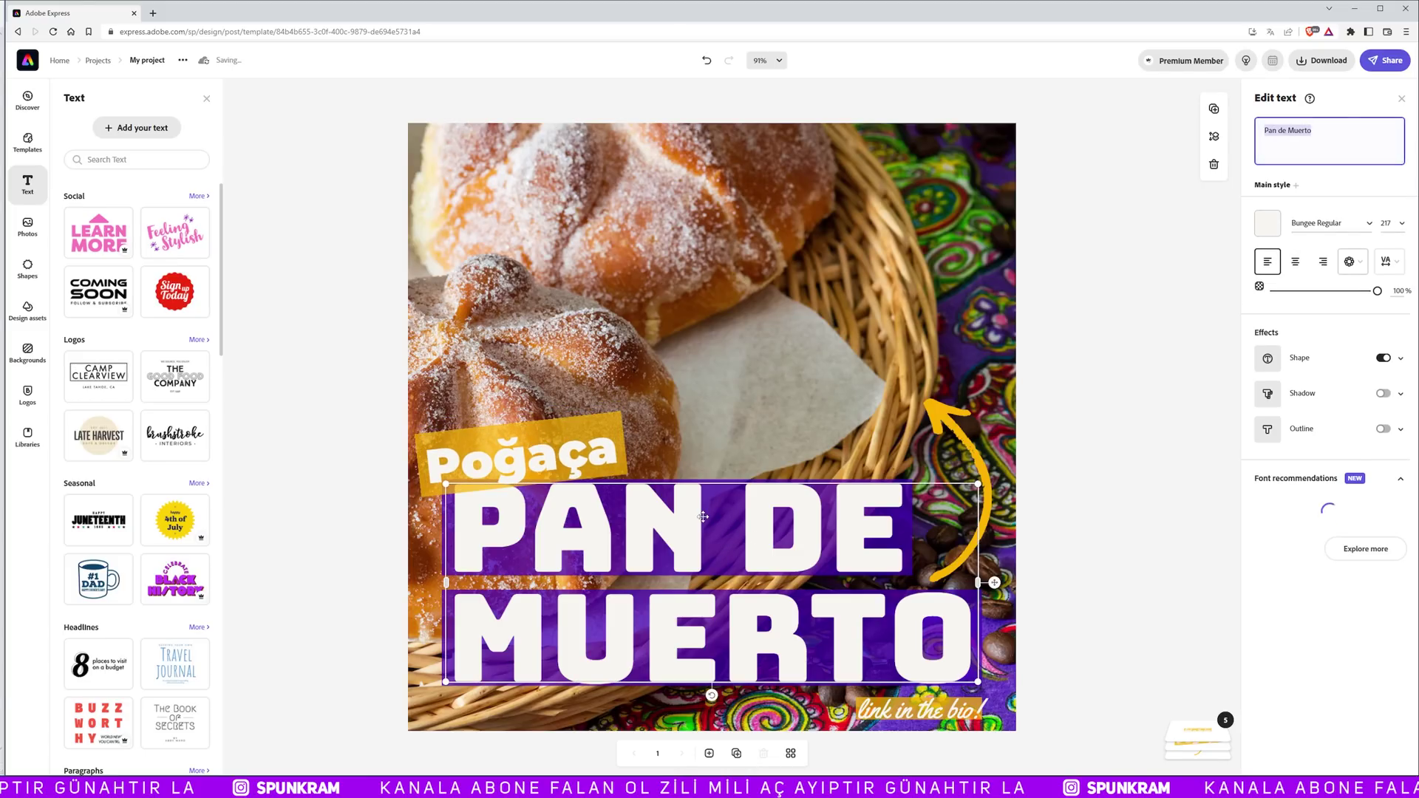
left_click(1285, 133)
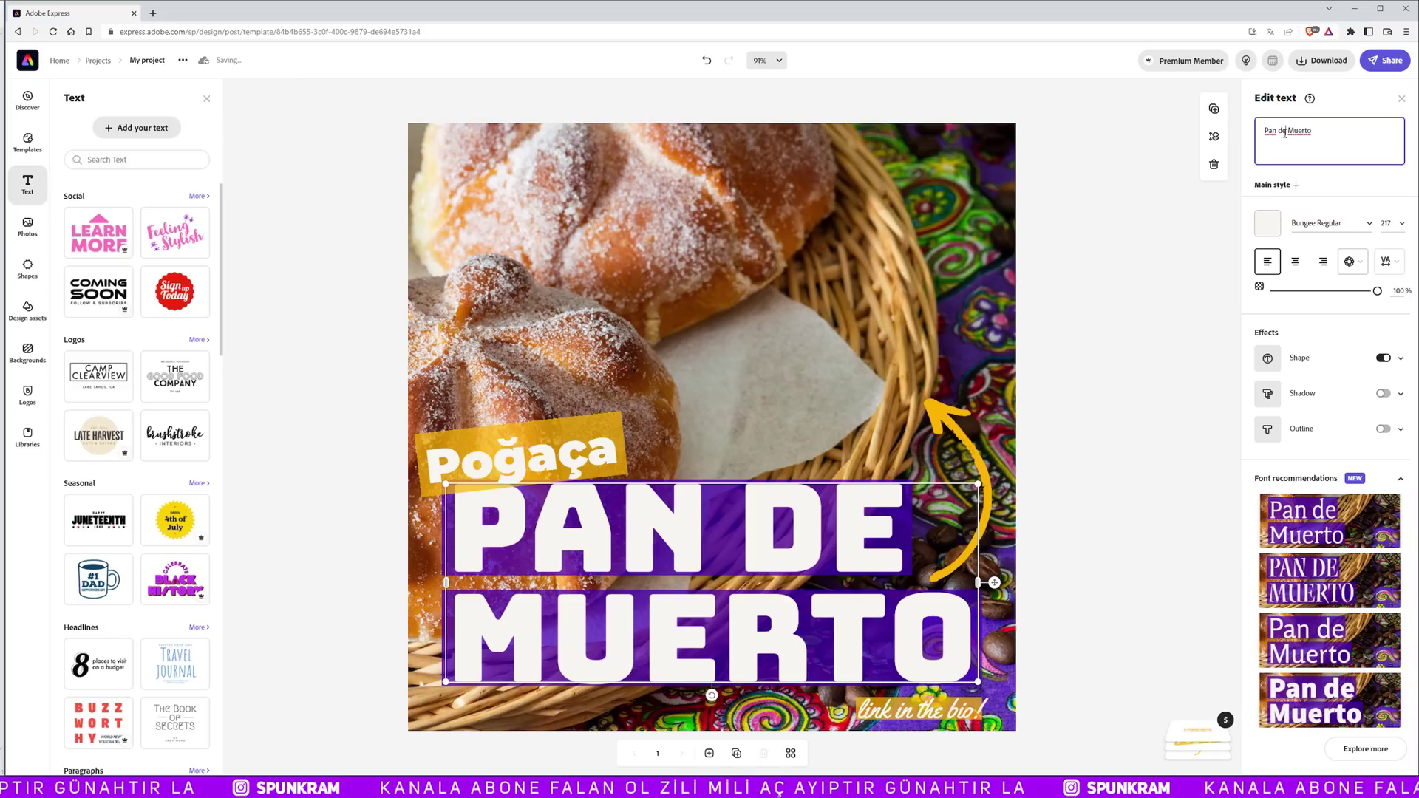
key("Caps_Lock")
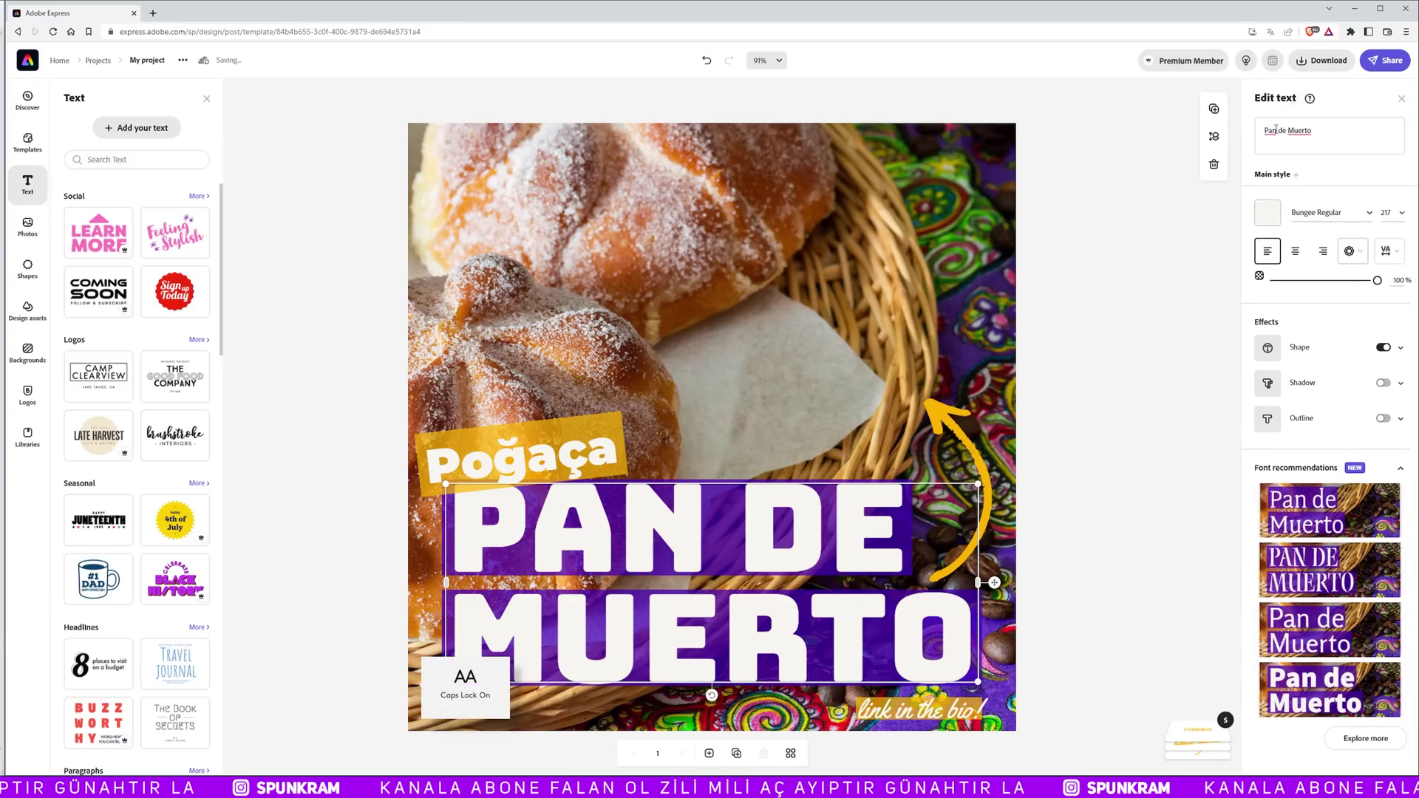
left_click(1261, 131)
type("N")
key("Caps_Lock")
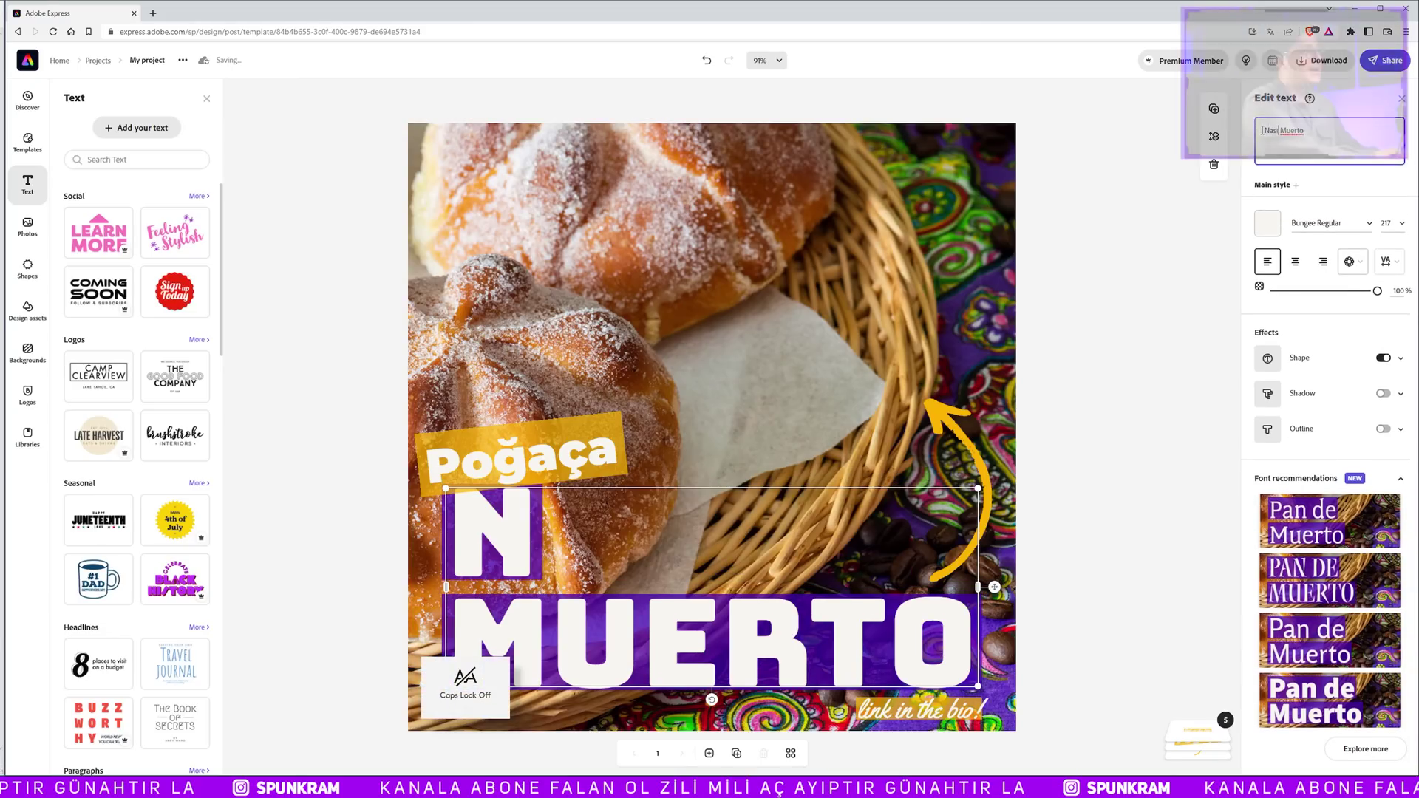
type("ASIL ")
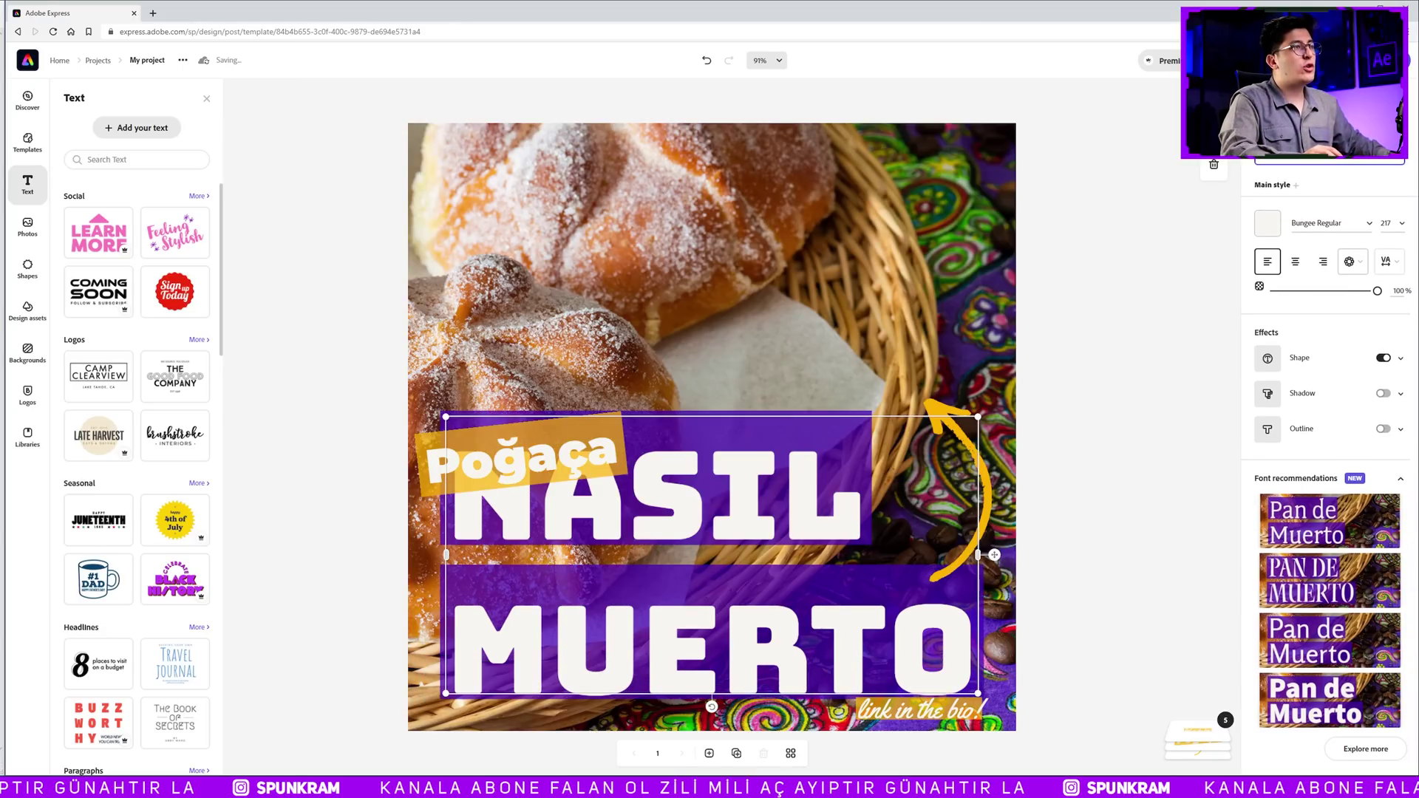
type("Y")
key("Caps_Lock")
type("APILIR?")
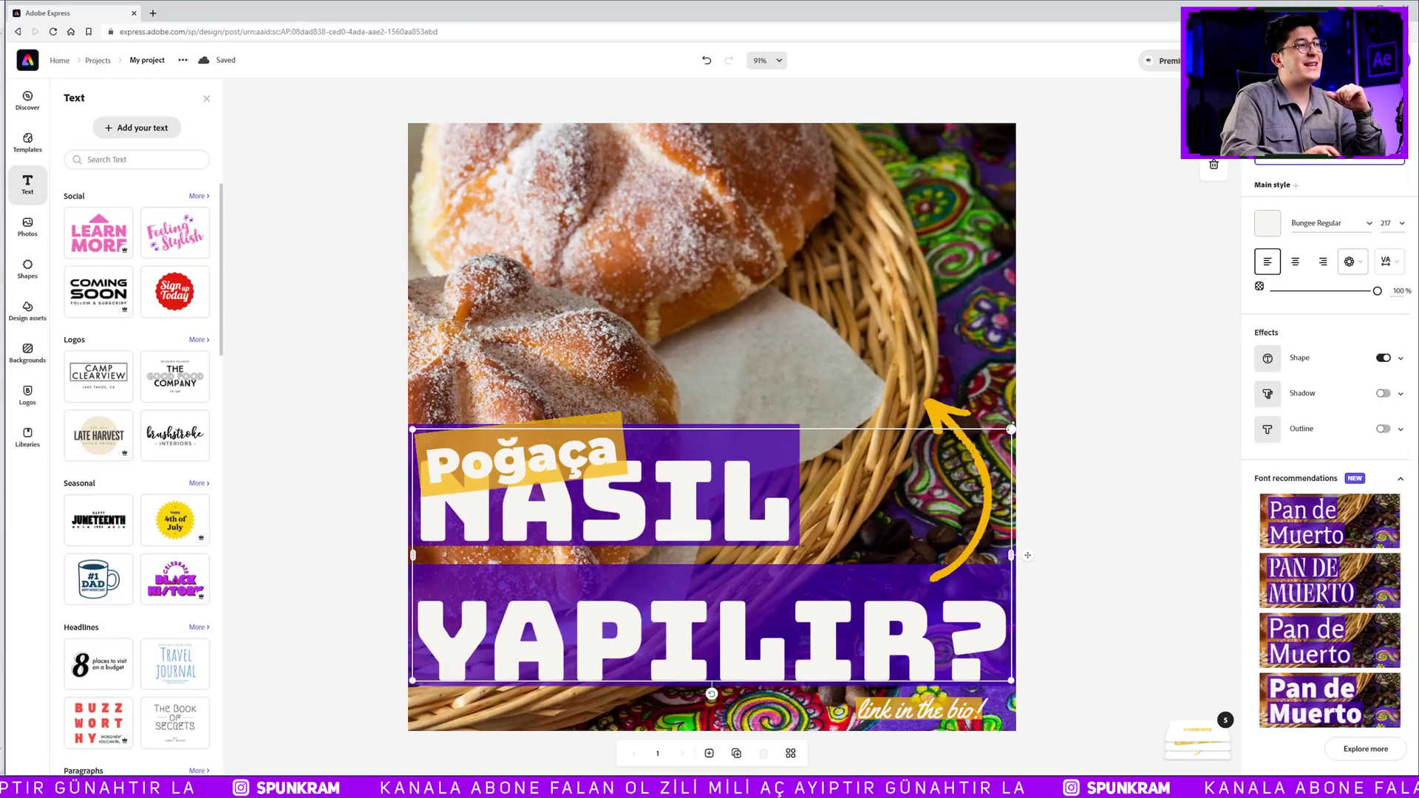
left_click_drag(1011, 428, 970, 446)
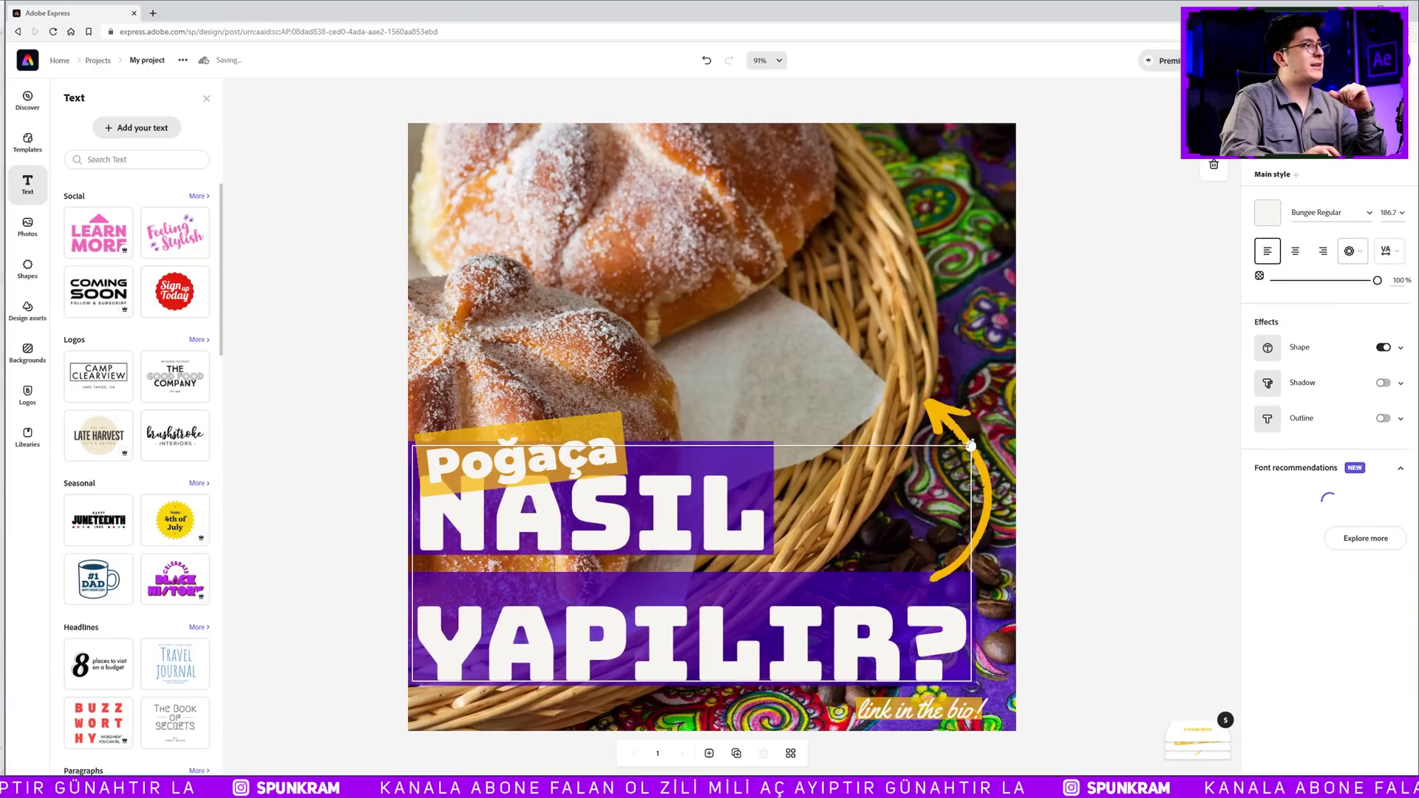
left_click_drag(839, 480, 855, 501)
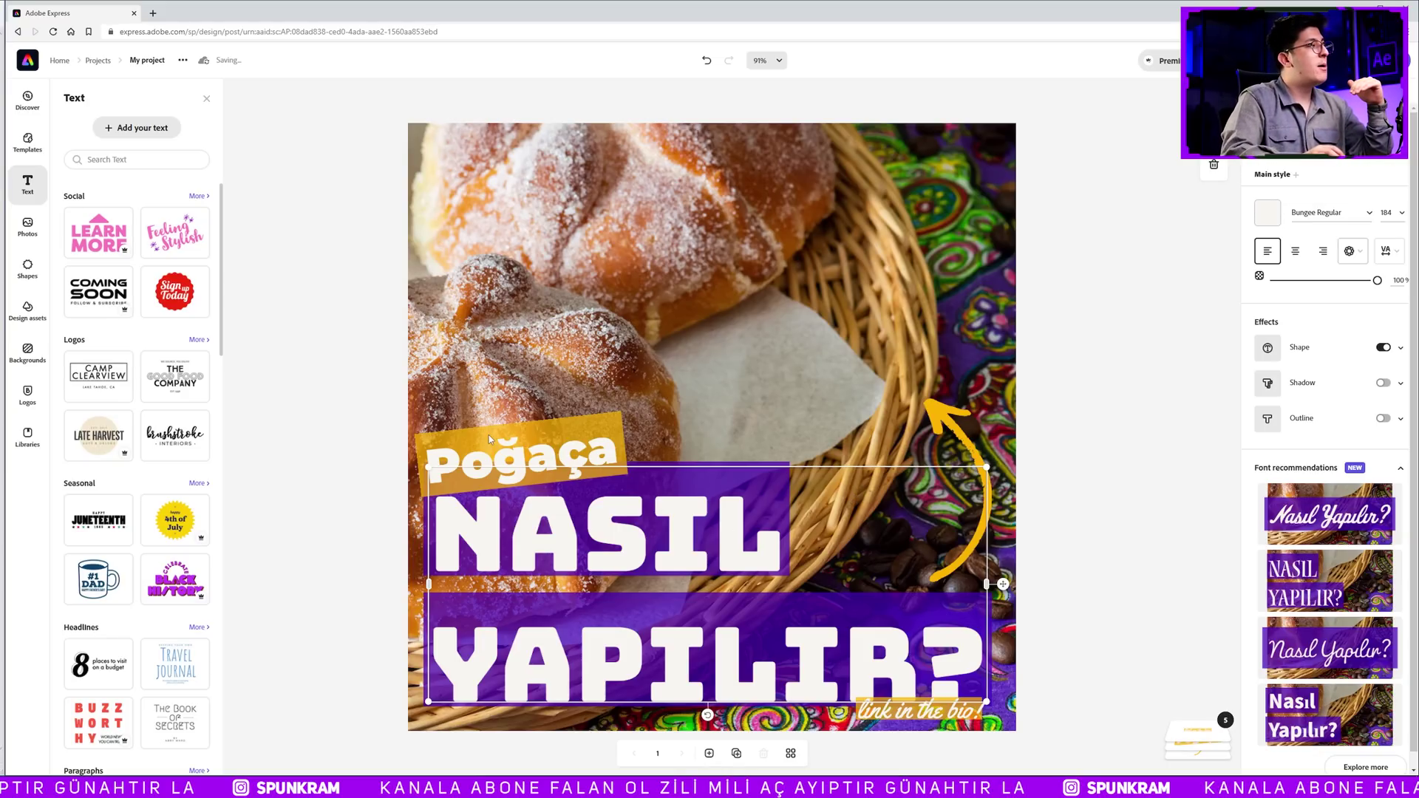
- Edit the caption to end with 'izleyebilirsin.' and set its font to Montserrat Medium
left_click(921, 714)
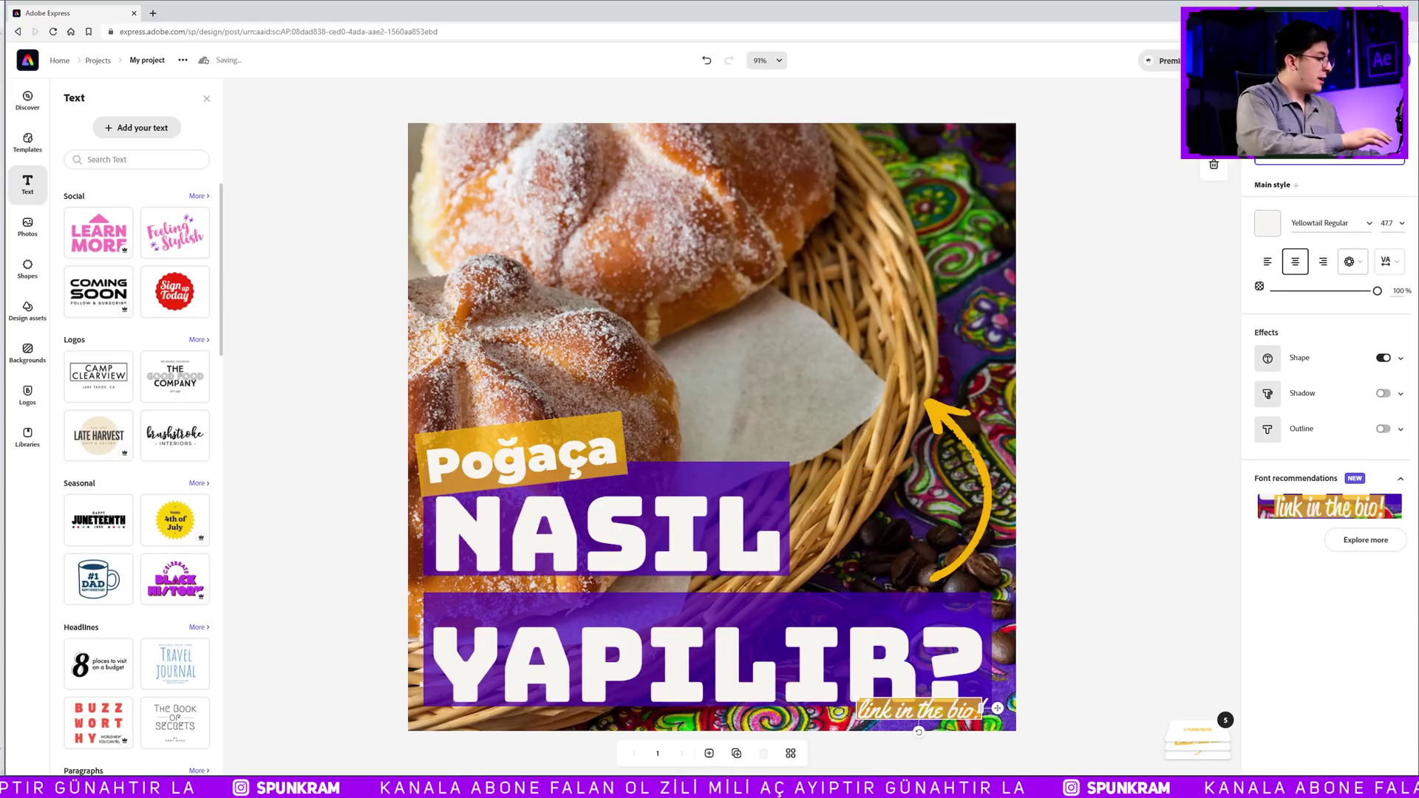
type("biyografiden izleyebilirsin.")
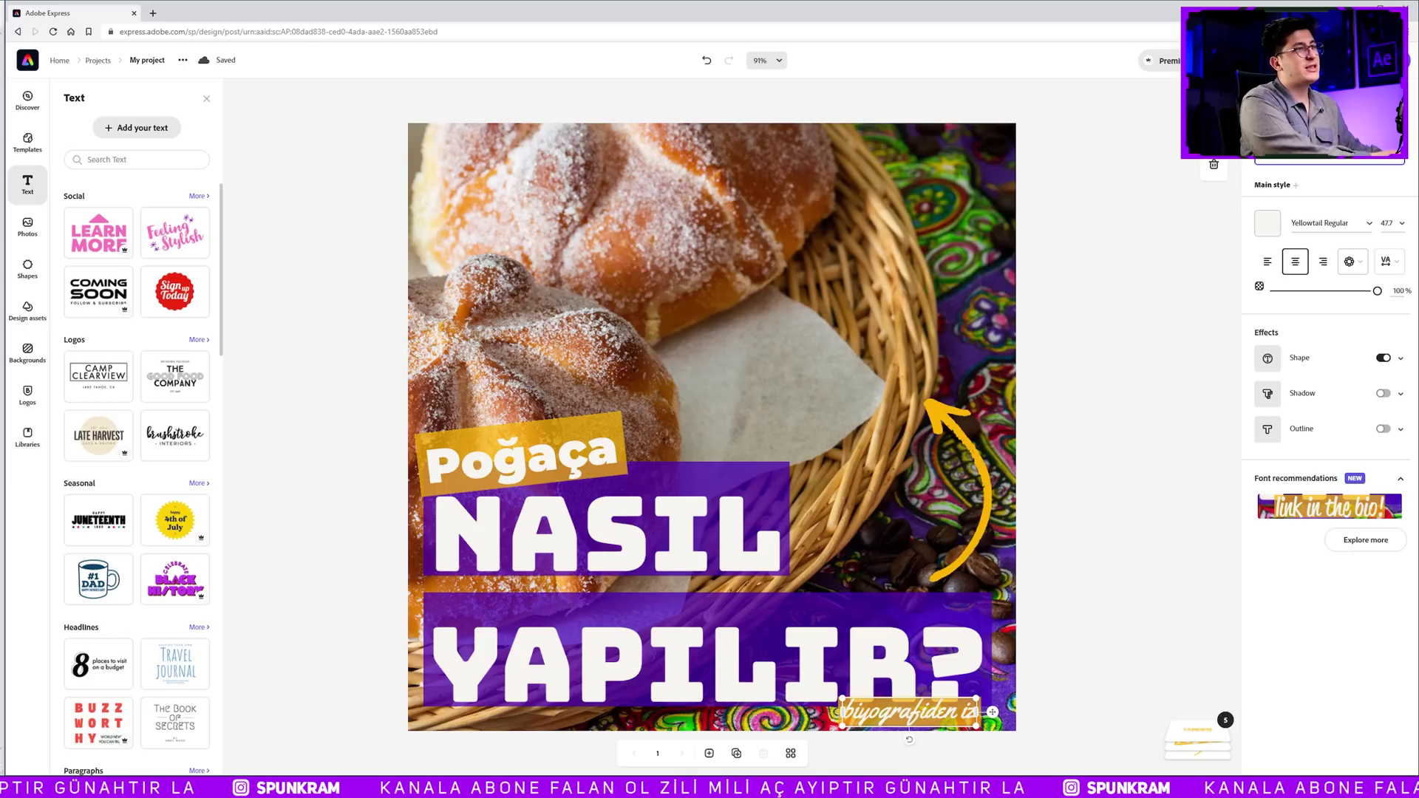
left_click(1319, 222)
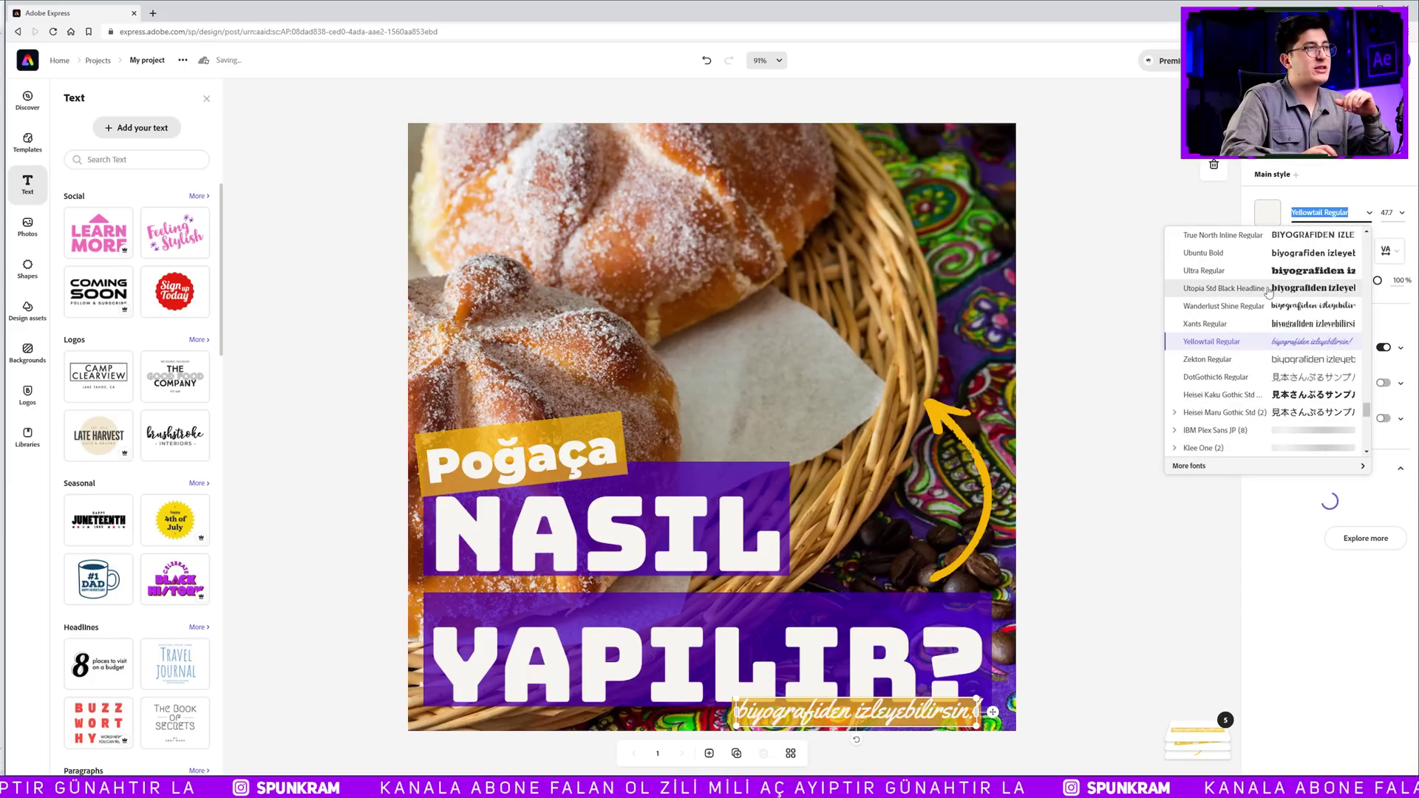
left_click(1227, 270)
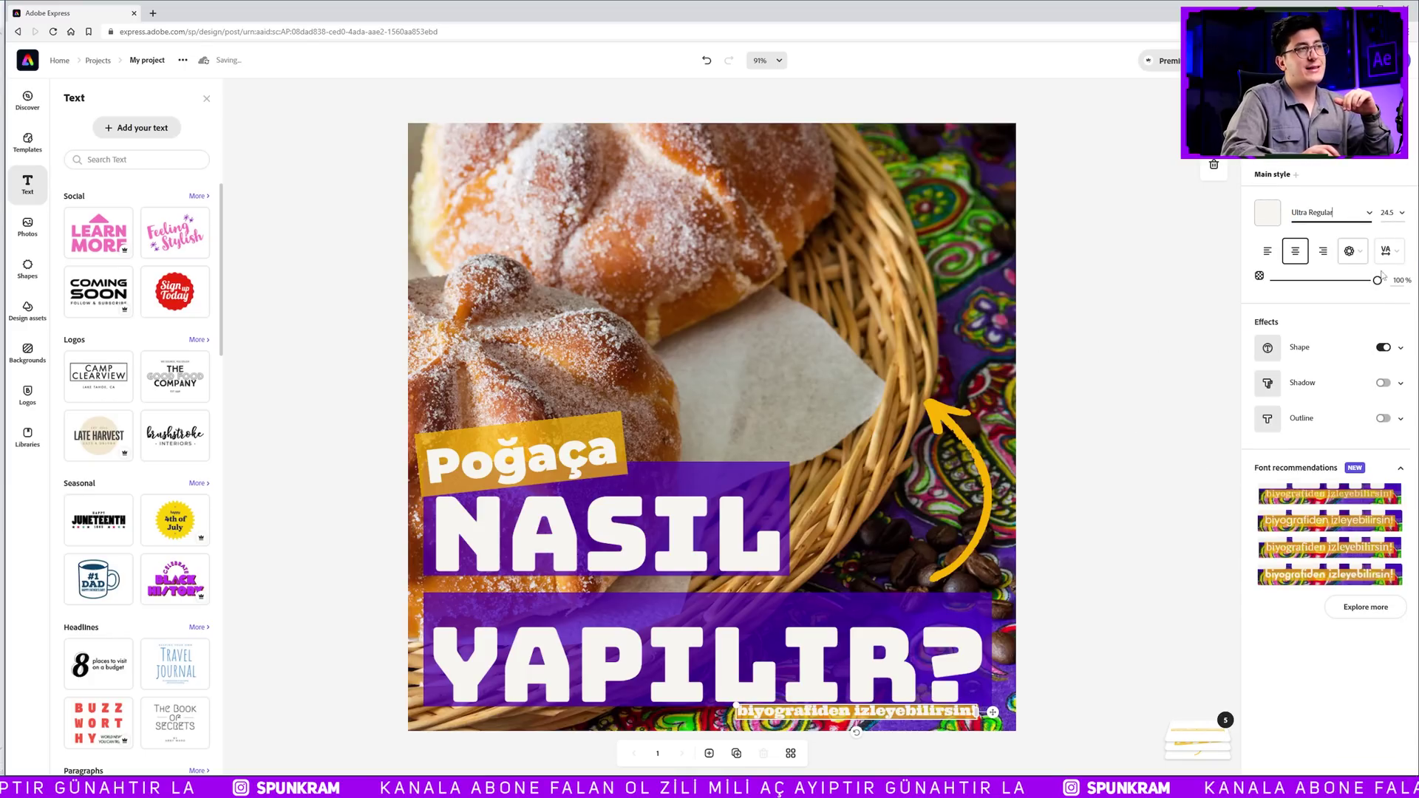
key("BackSpace")
type("s")
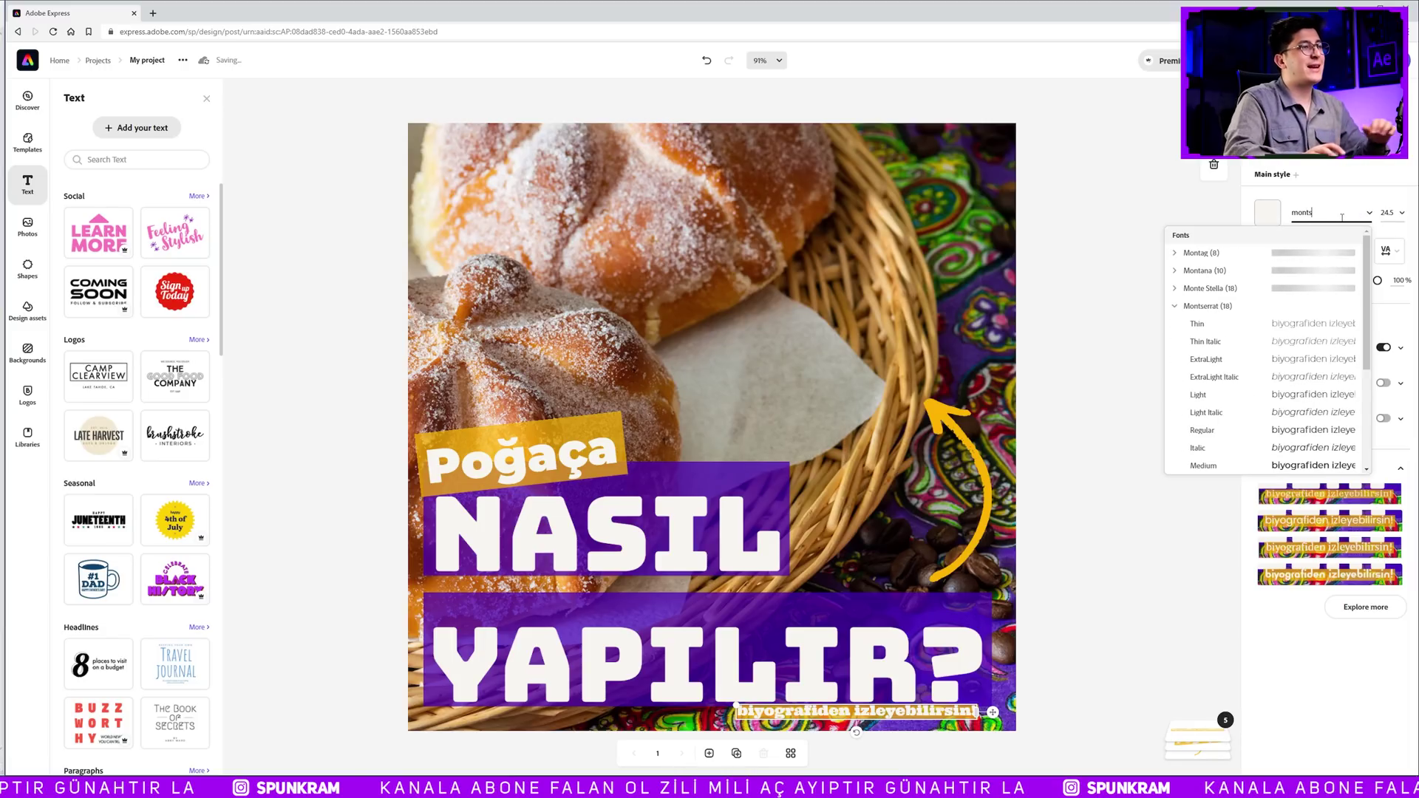
left_click(1242, 347)
left_click(1243, 357)
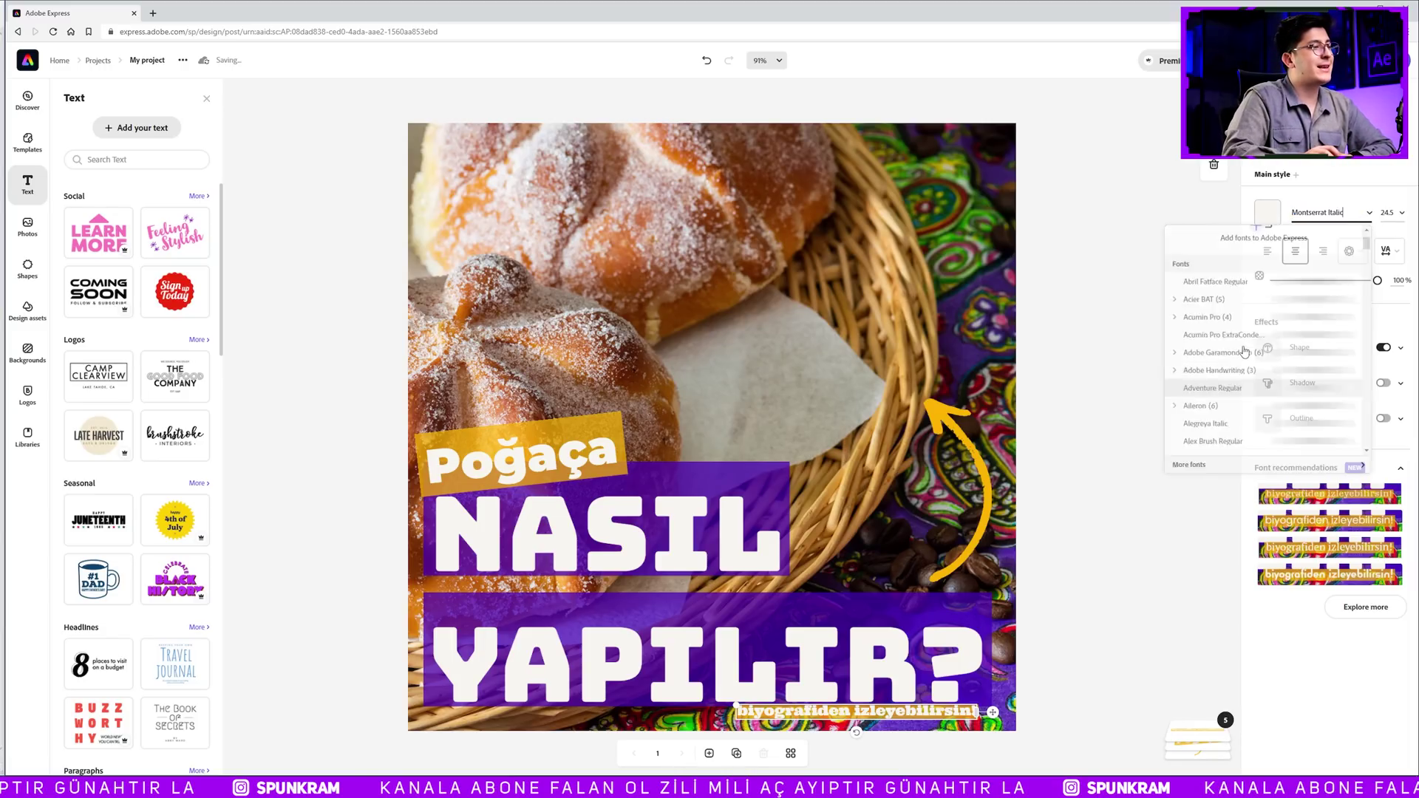
type("montser")
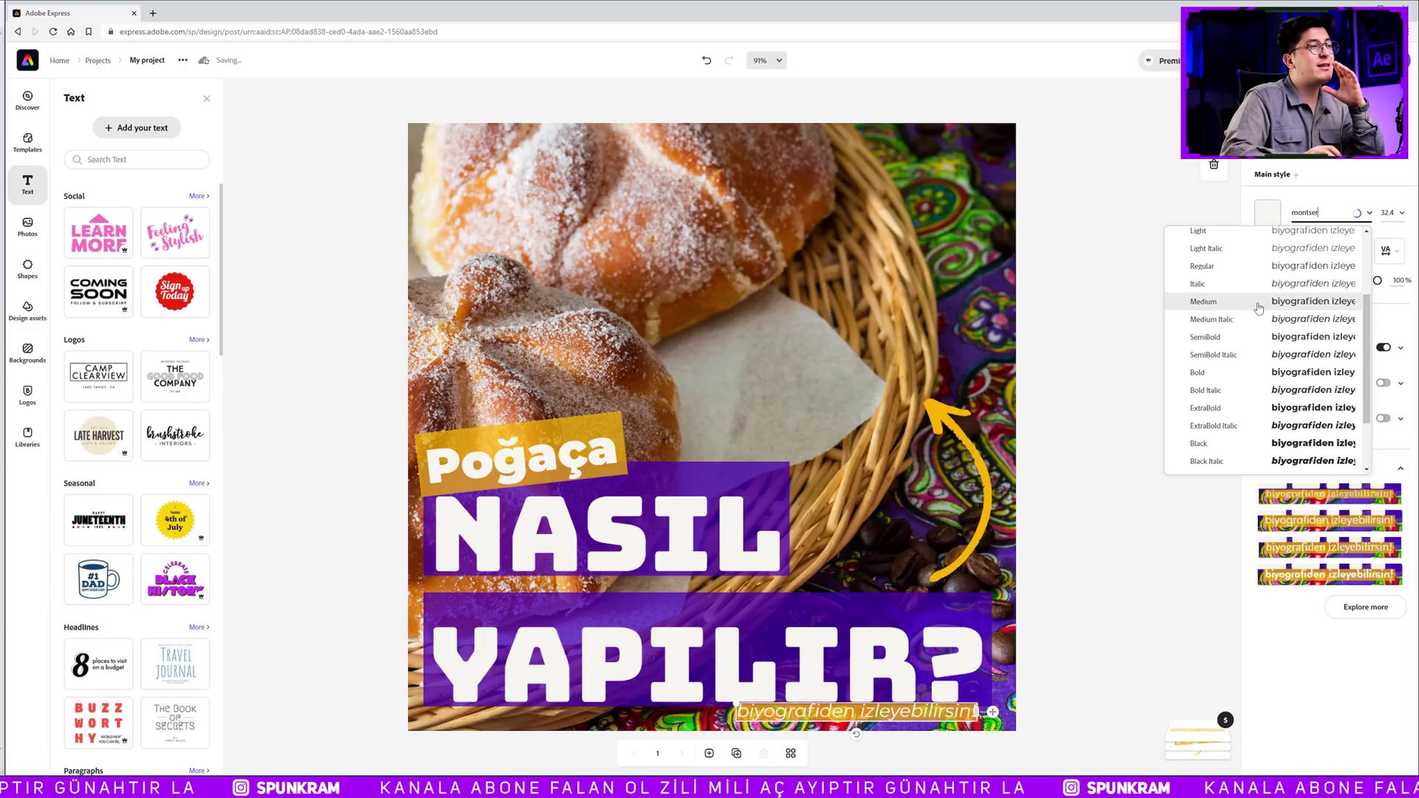
left_click(1259, 303)
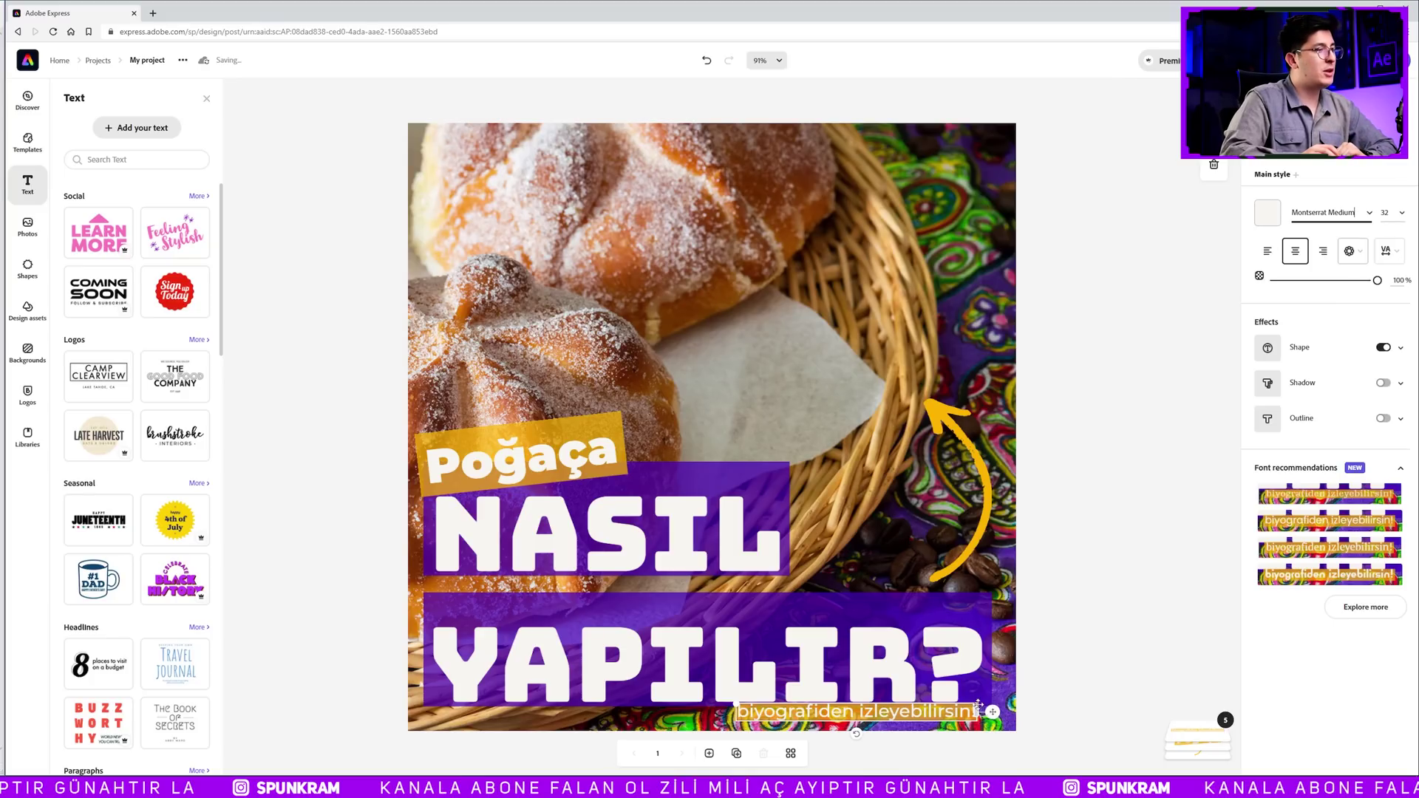
- Widen the caption box and change its shape backing from yellow to dark grey
left_click_drag(975, 711, 1004, 717)
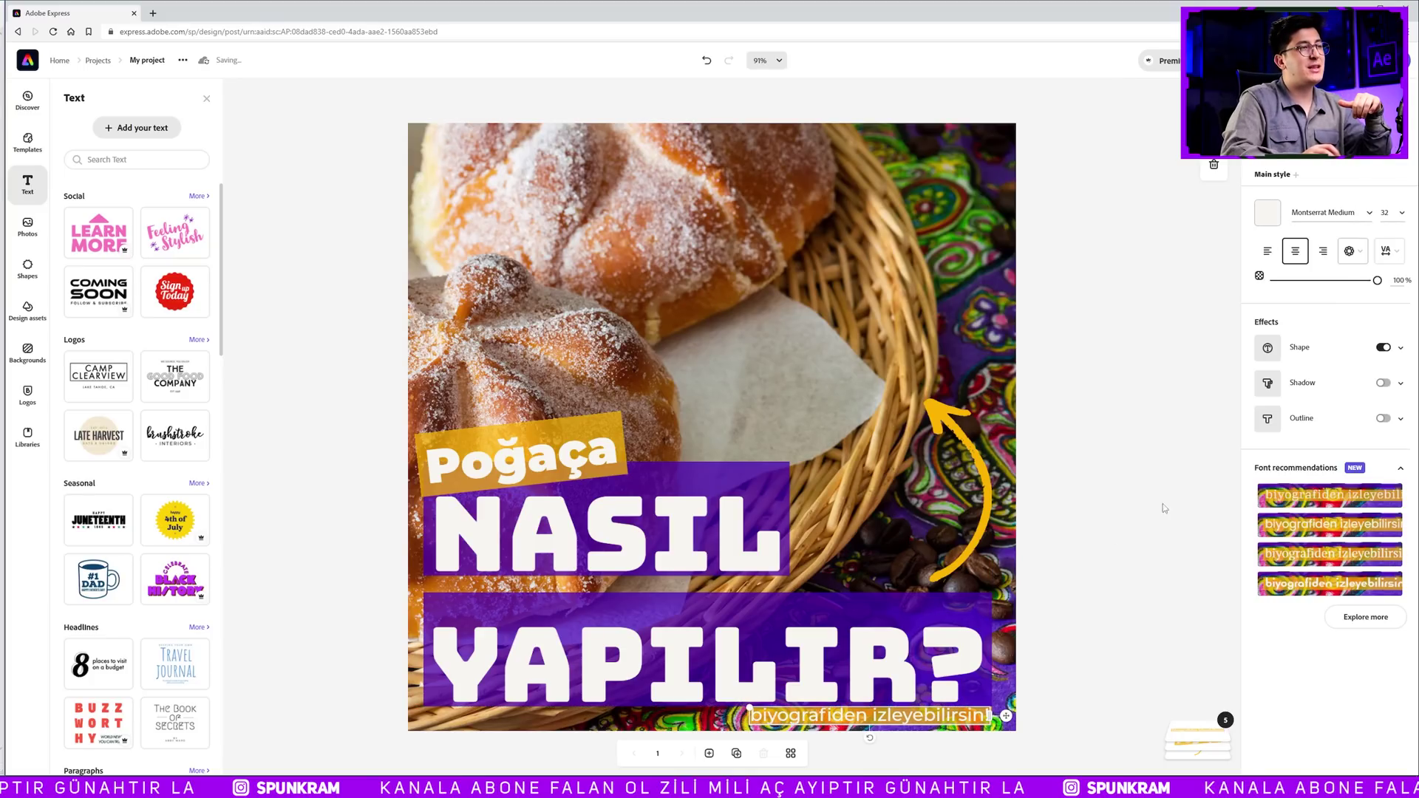
left_click(1404, 347)
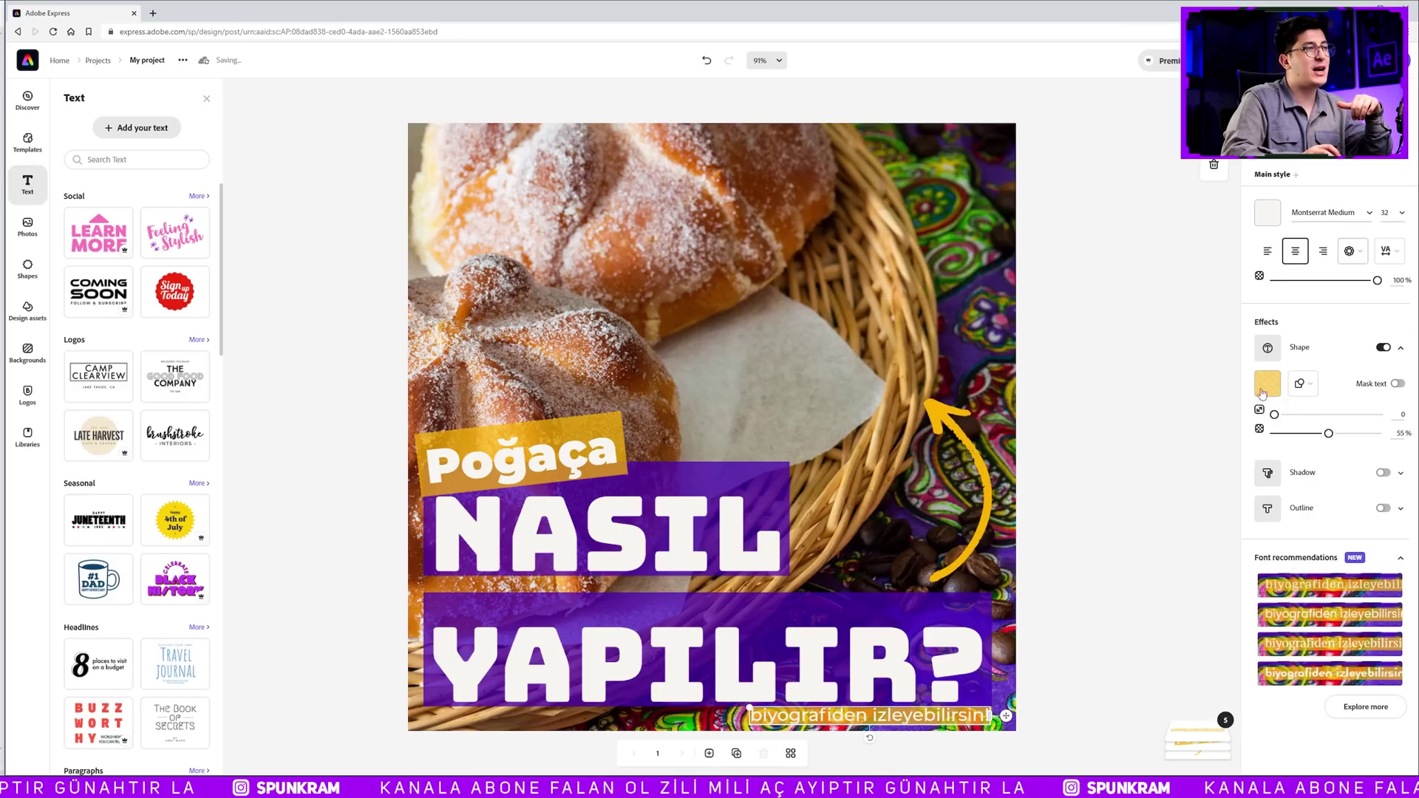
left_click(1267, 383)
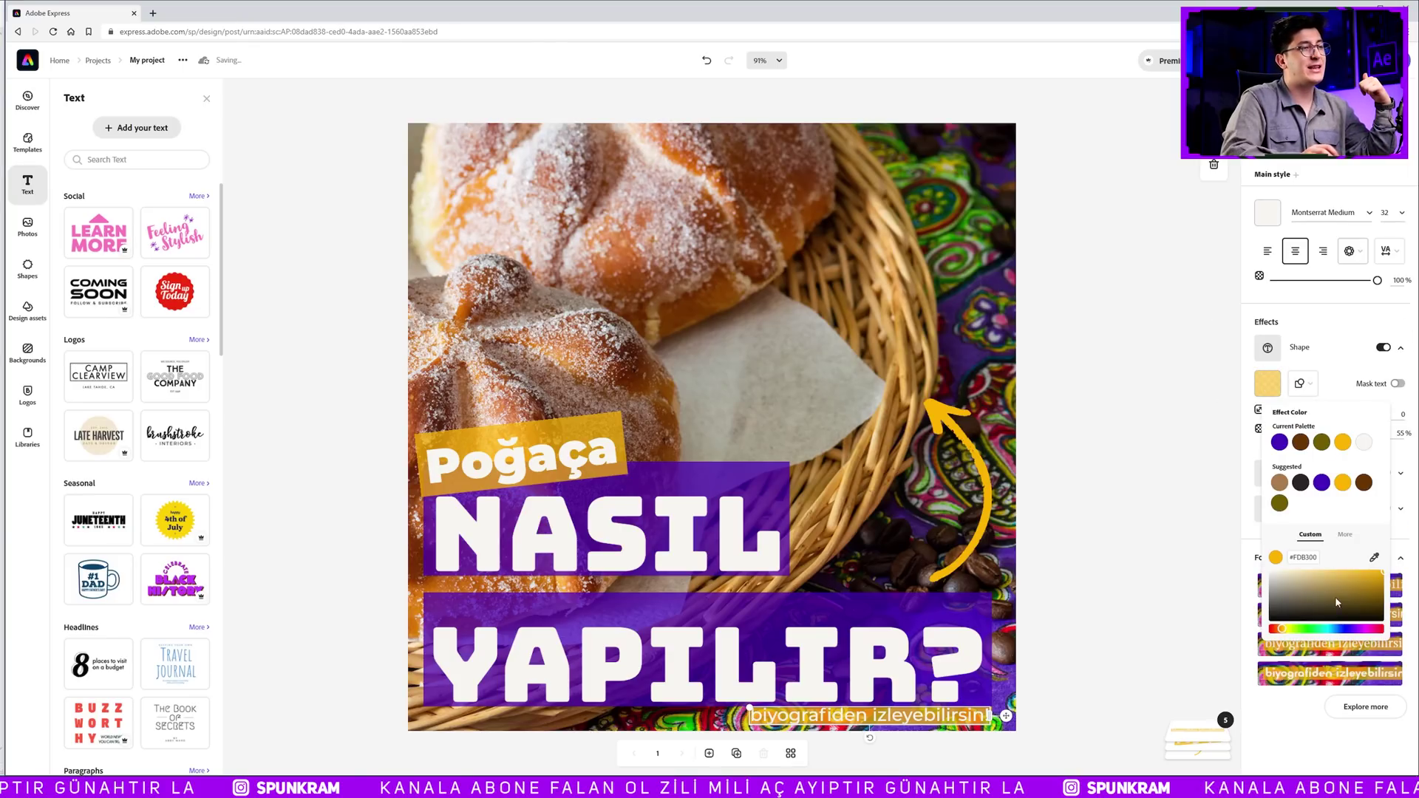
left_click(1301, 483)
left_click(1220, 647)
left_click(1007, 525)
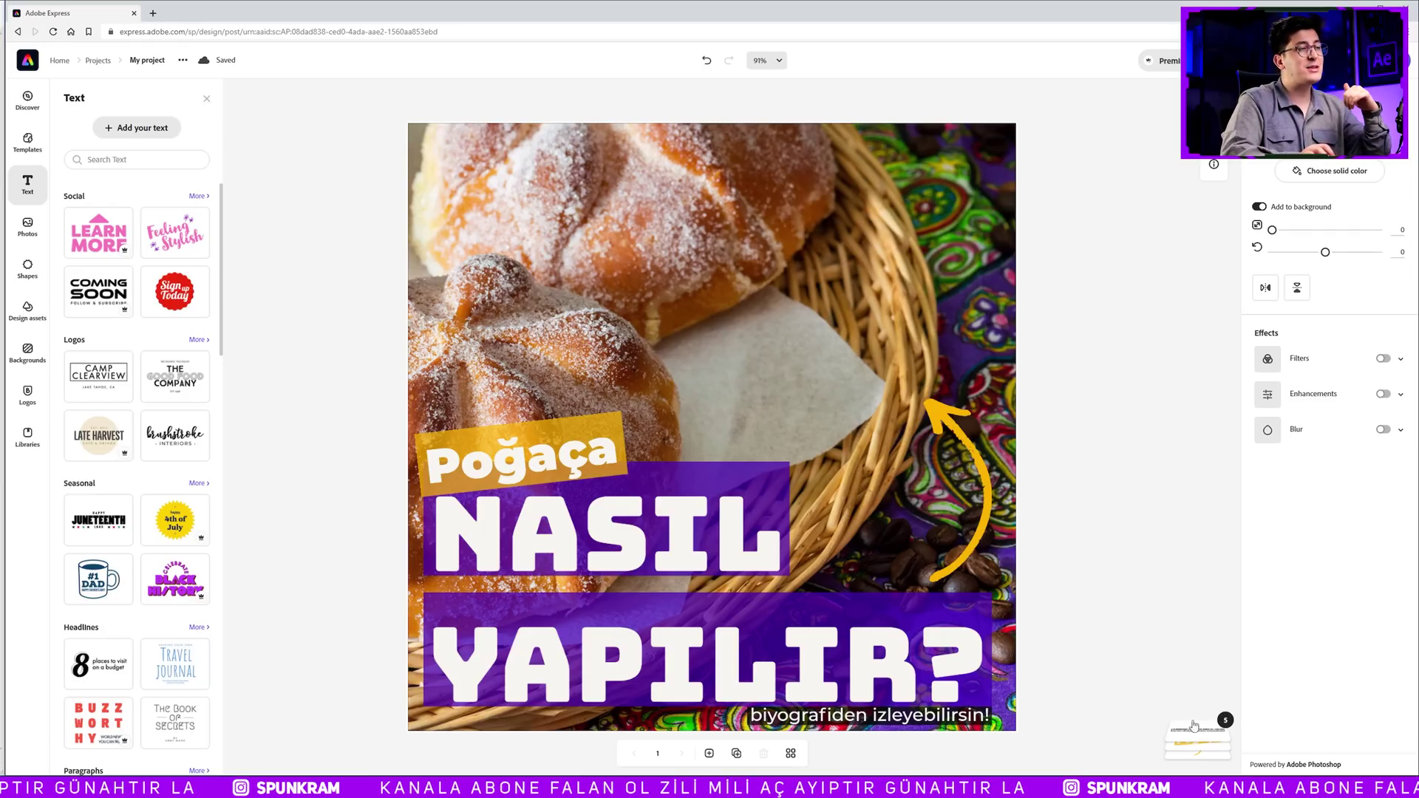
- Select the yellow arrow from the layers list and move it further left
left_click(1213, 735)
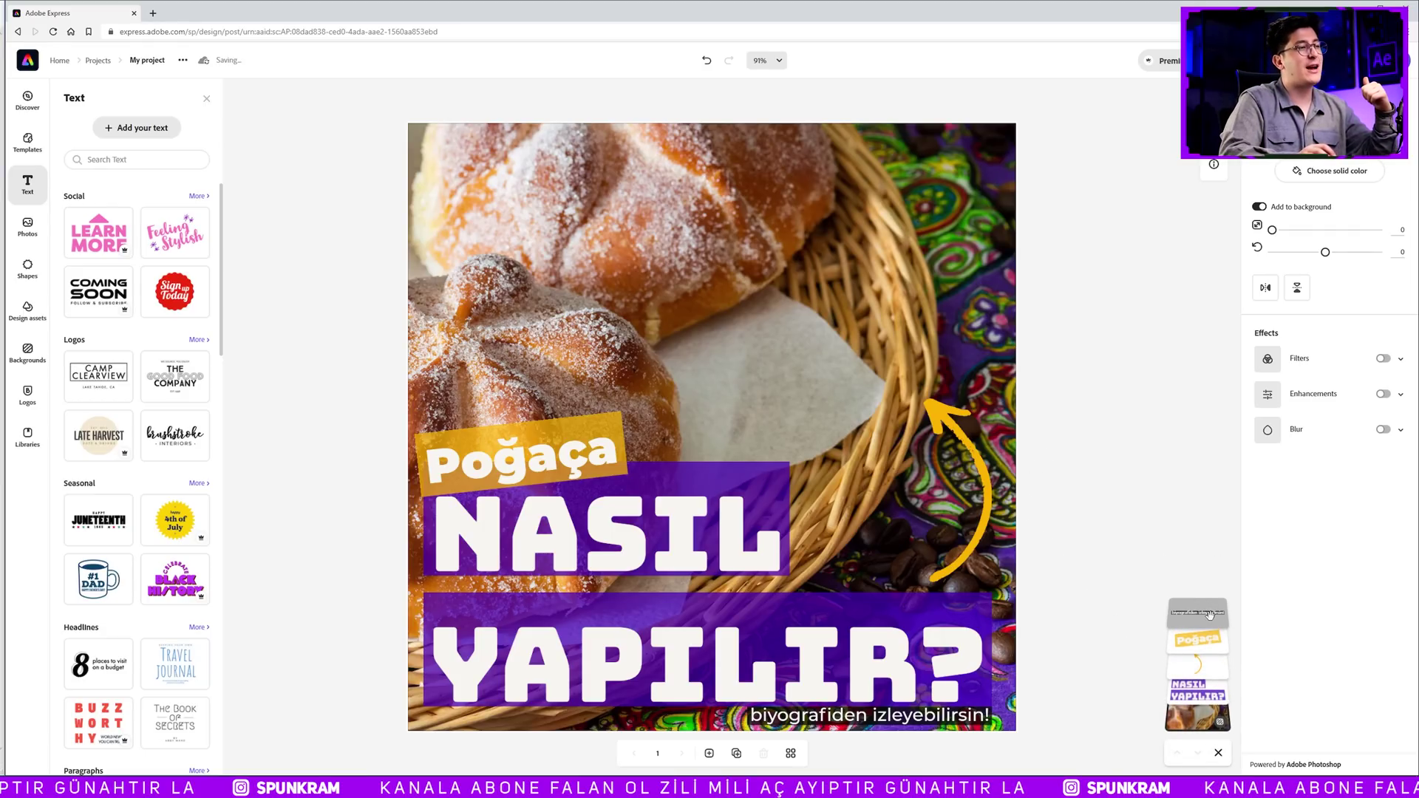
left_click(1198, 665)
mouse_move(966, 462)
left_mouse_down()
mouse_move(818, 479)
mouse_move(912, 469)
left_mouse_up()
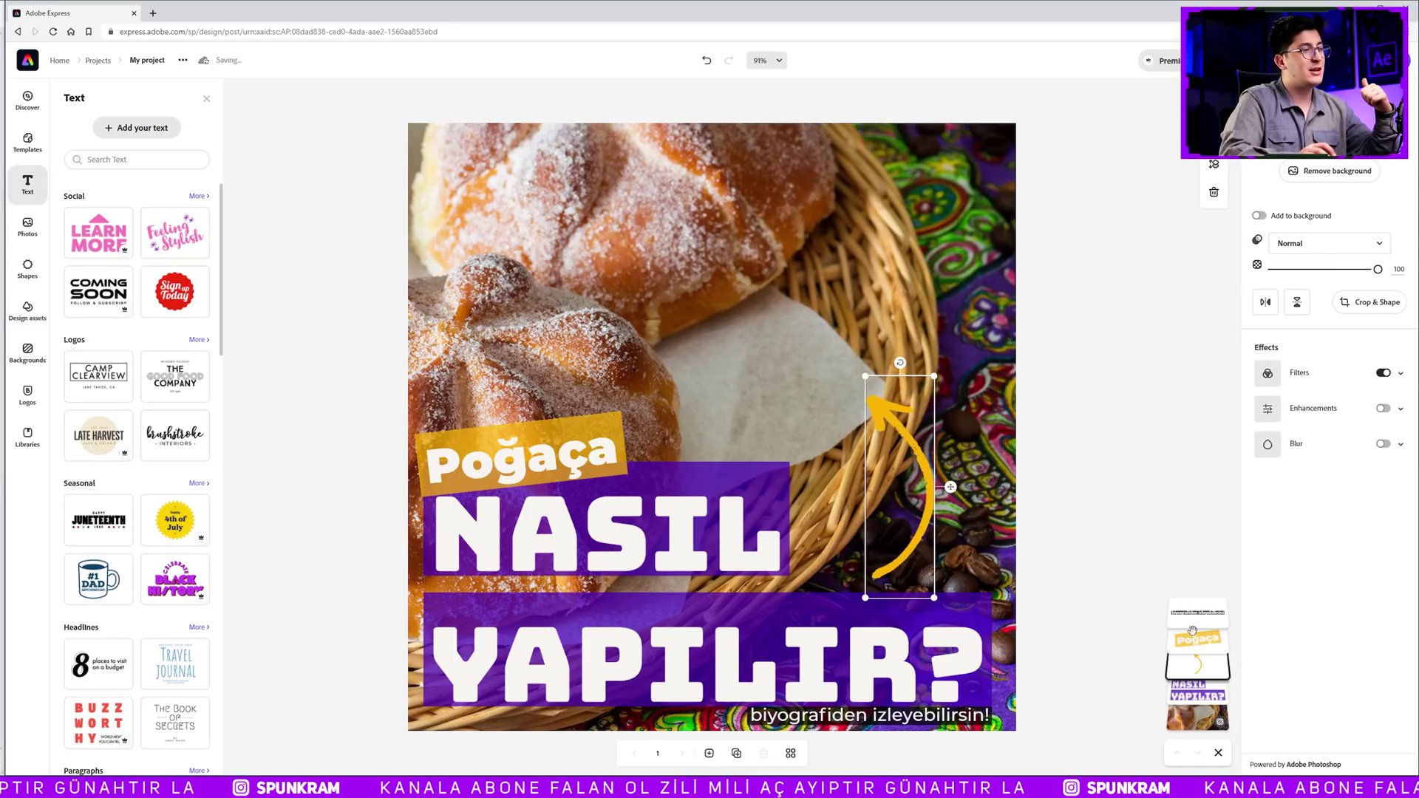
- Replace the background with an uploaded sunset photo of palm trees lining a road
left_click(1204, 721)
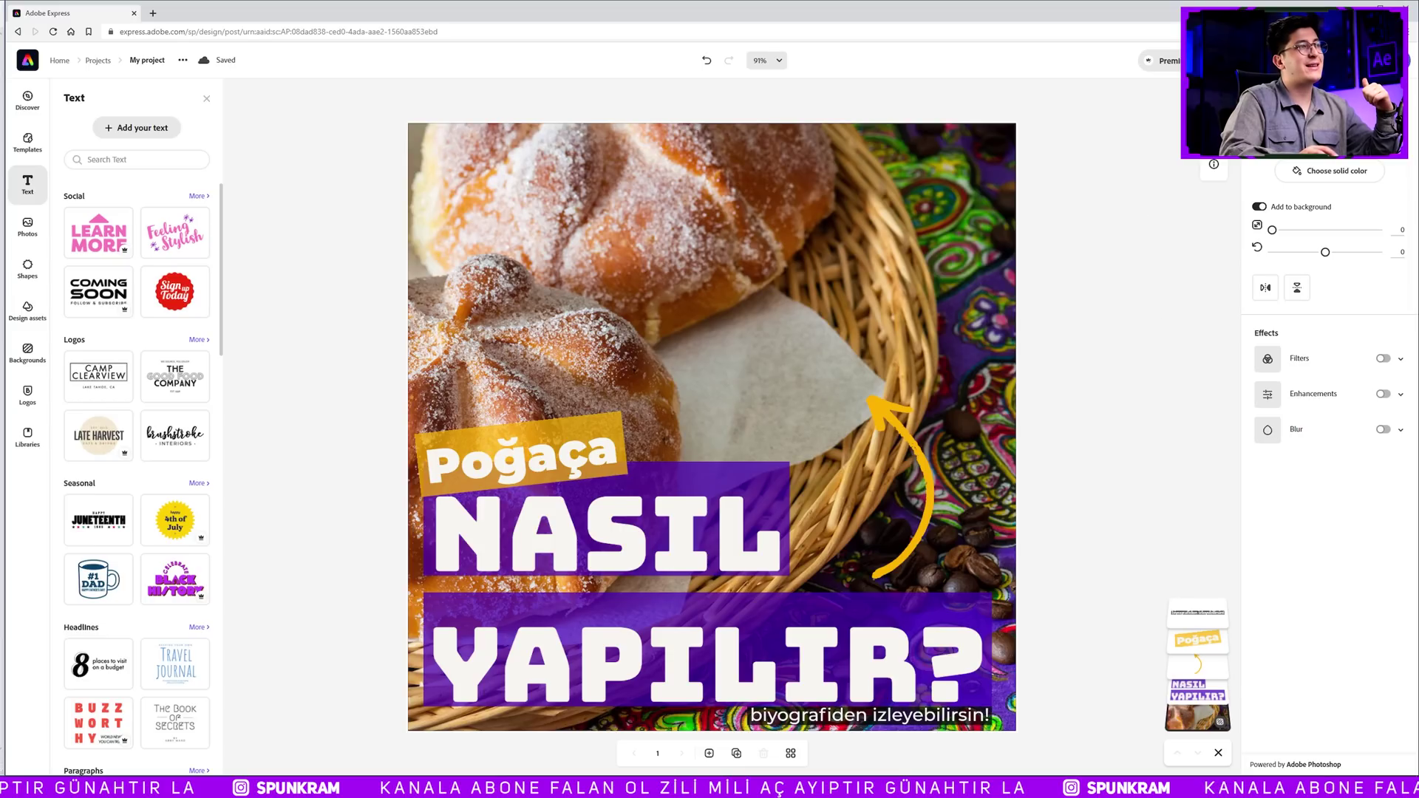
left_click(27, 225)
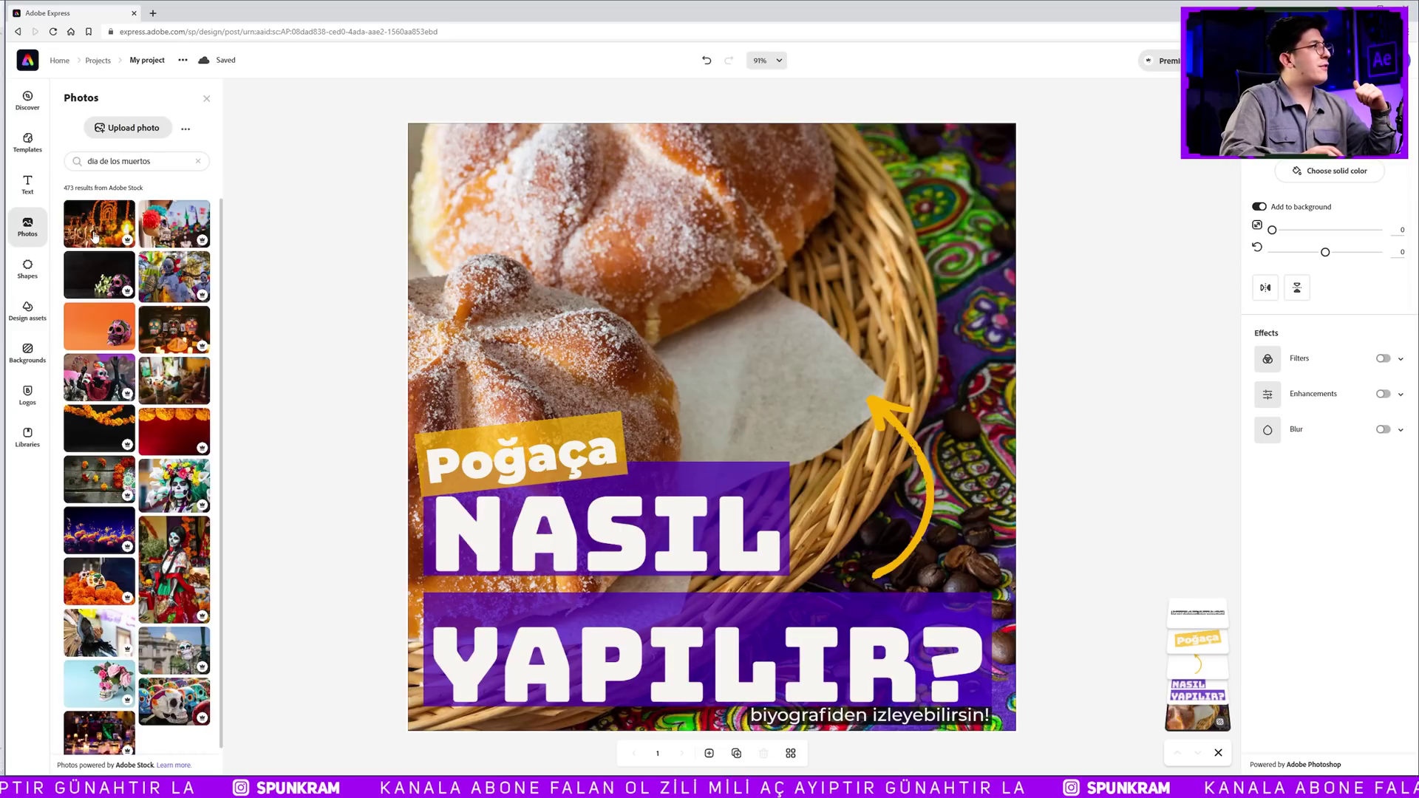
left_click(113, 220)
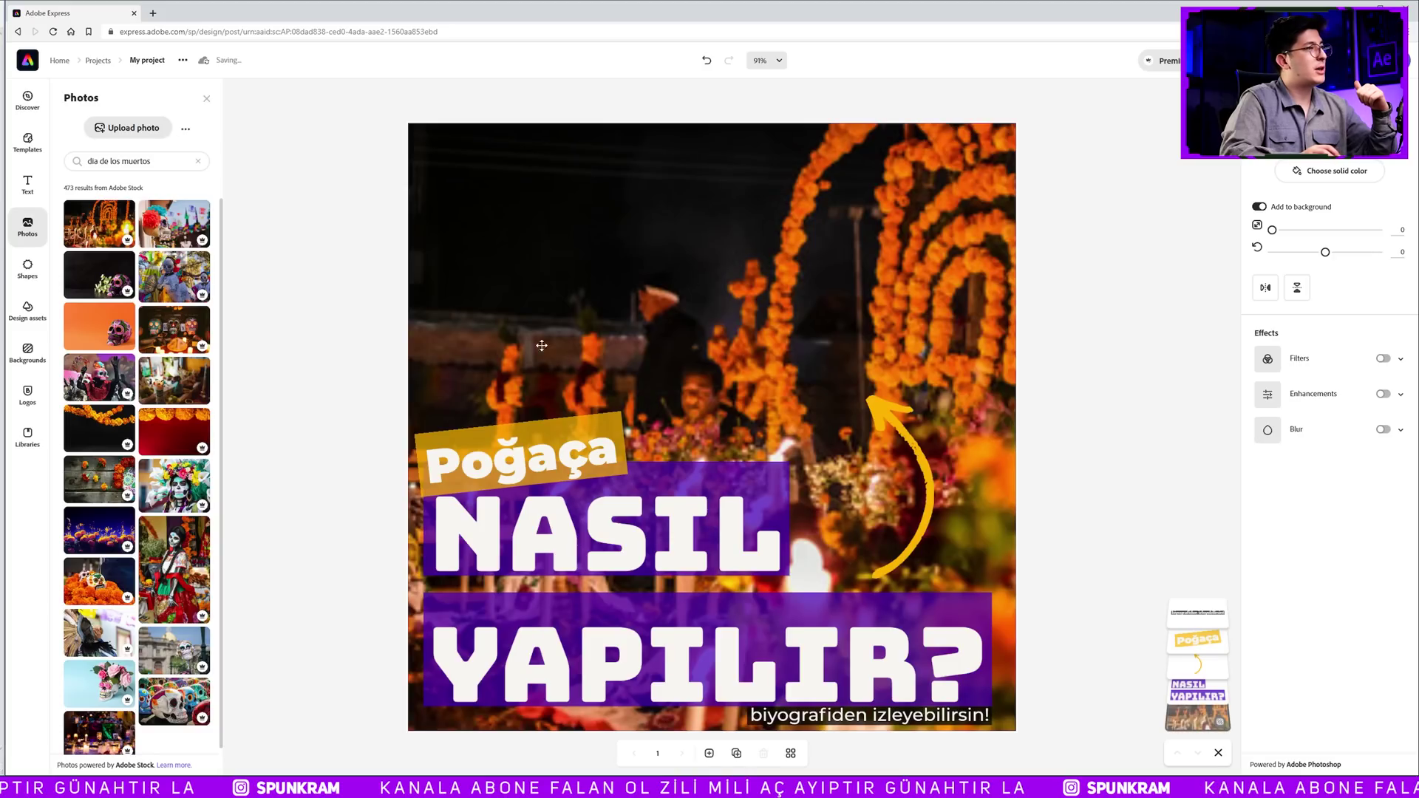
left_click(118, 128)
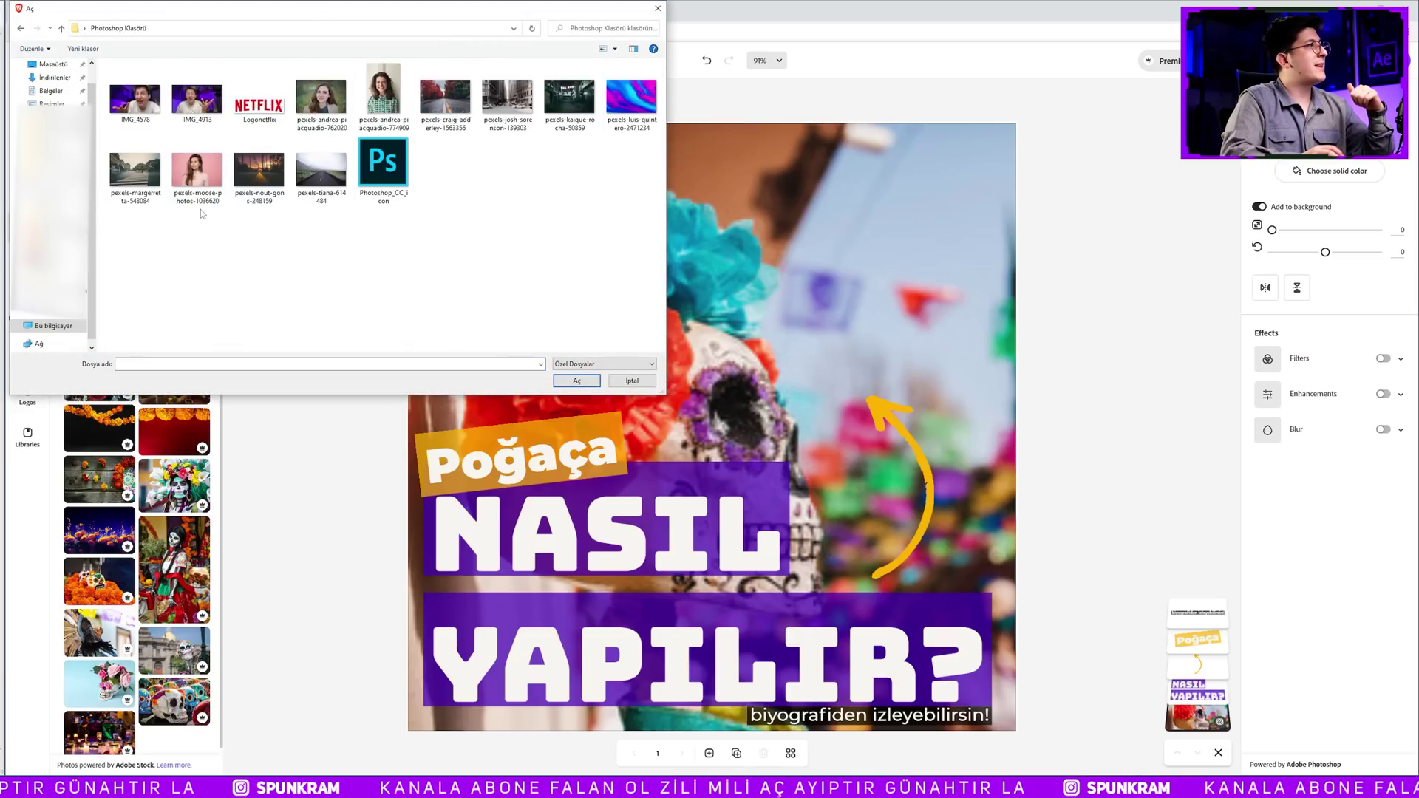
double_click(259, 170)
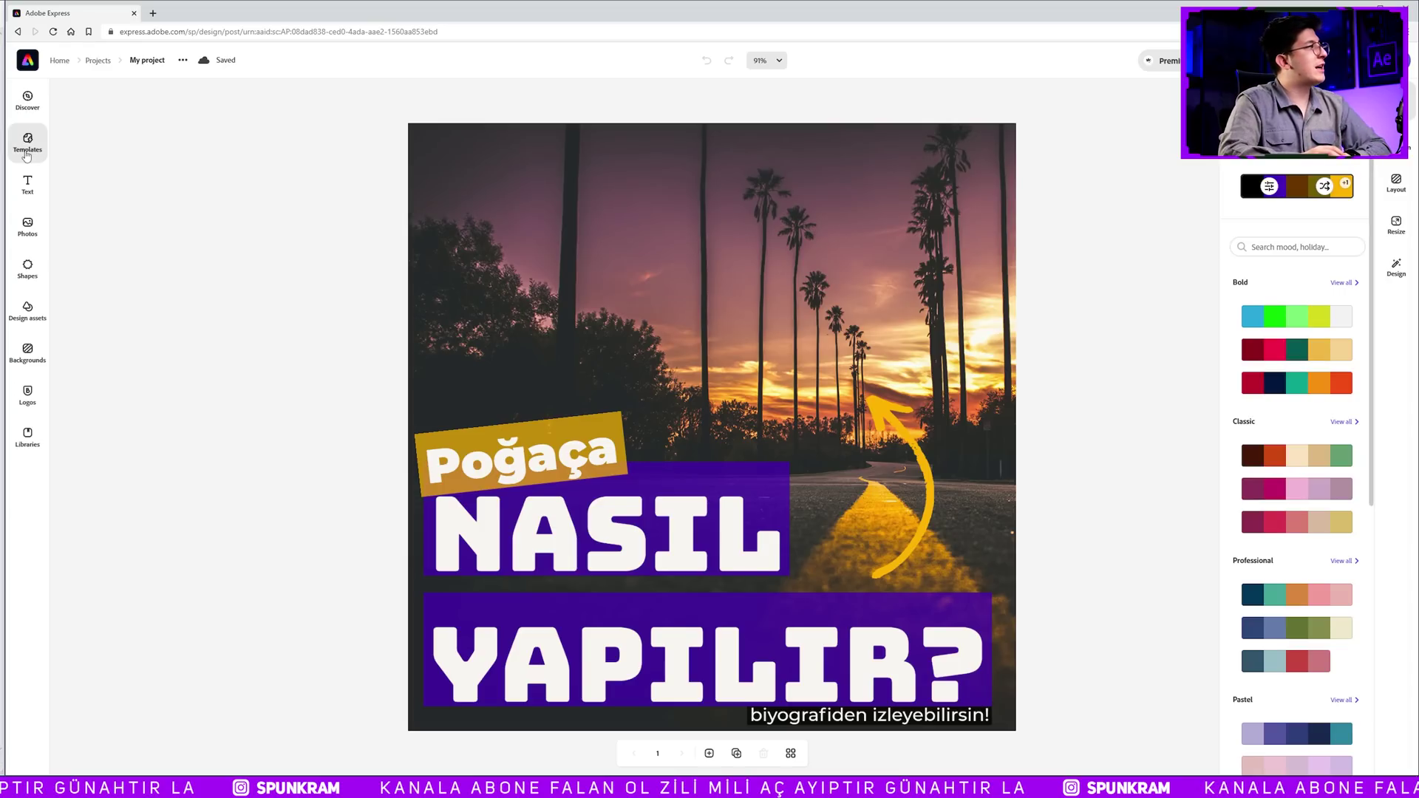
left_click(27, 185)
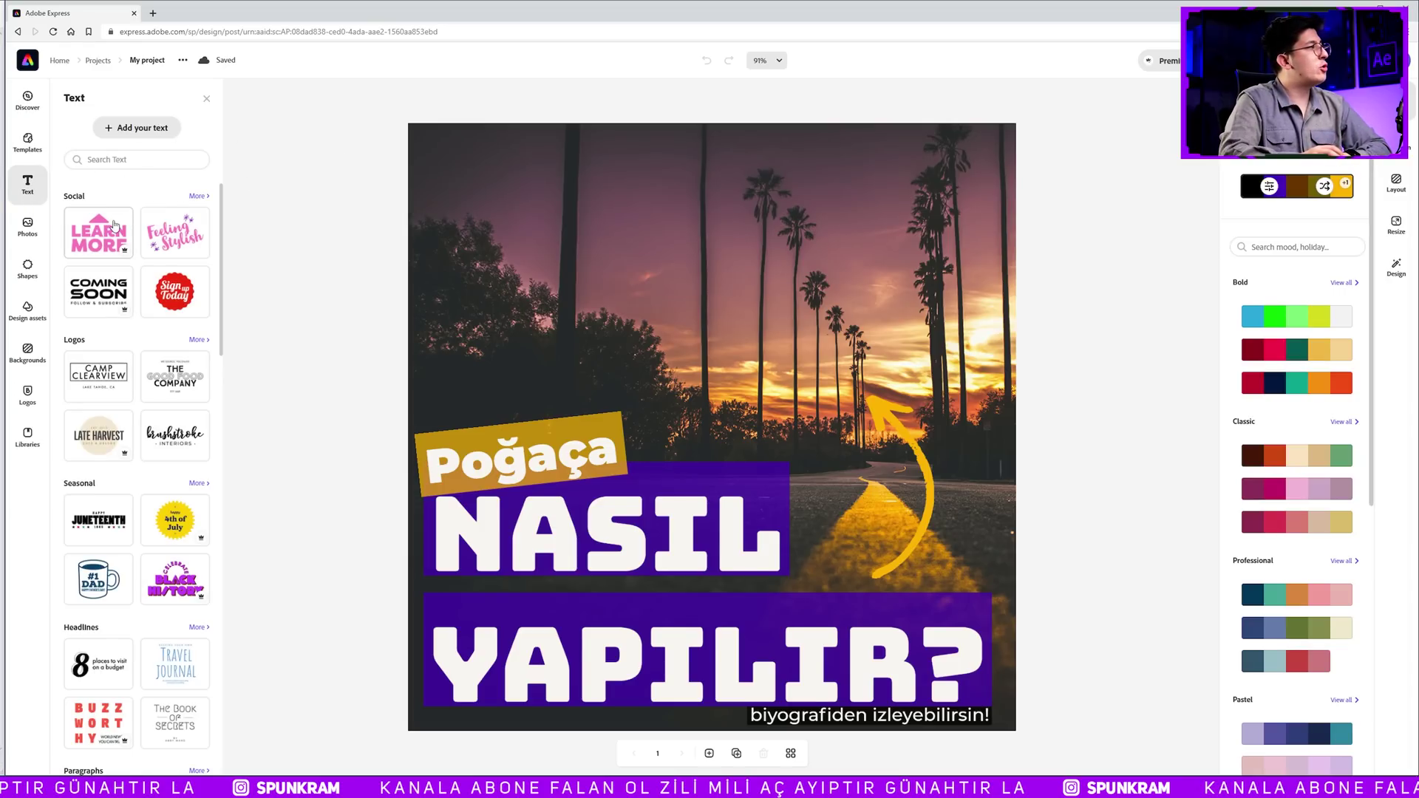
- Add the 'Working from home' phrase, move it up, then delete its text, keeping the house icon
scroll(126, 333, "down", 2)
scroll(115, 444, "down", 4)
scroll(110, 502, "up", 1)
scroll(108, 535, "up", 2)
scroll(108, 535, "down", 1)
left_click_drag(89, 639, 774, 348)
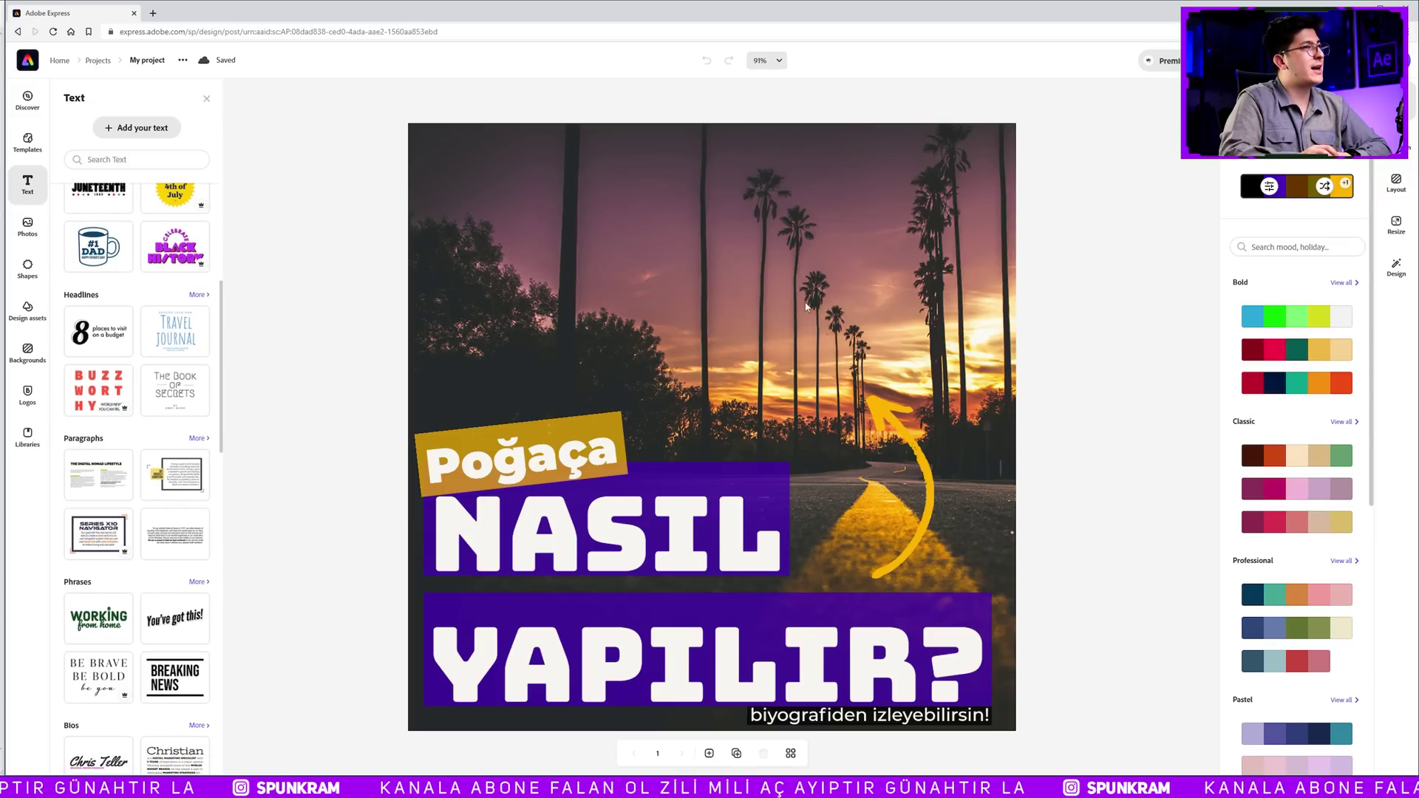
left_click_drag(852, 310, 813, 236)
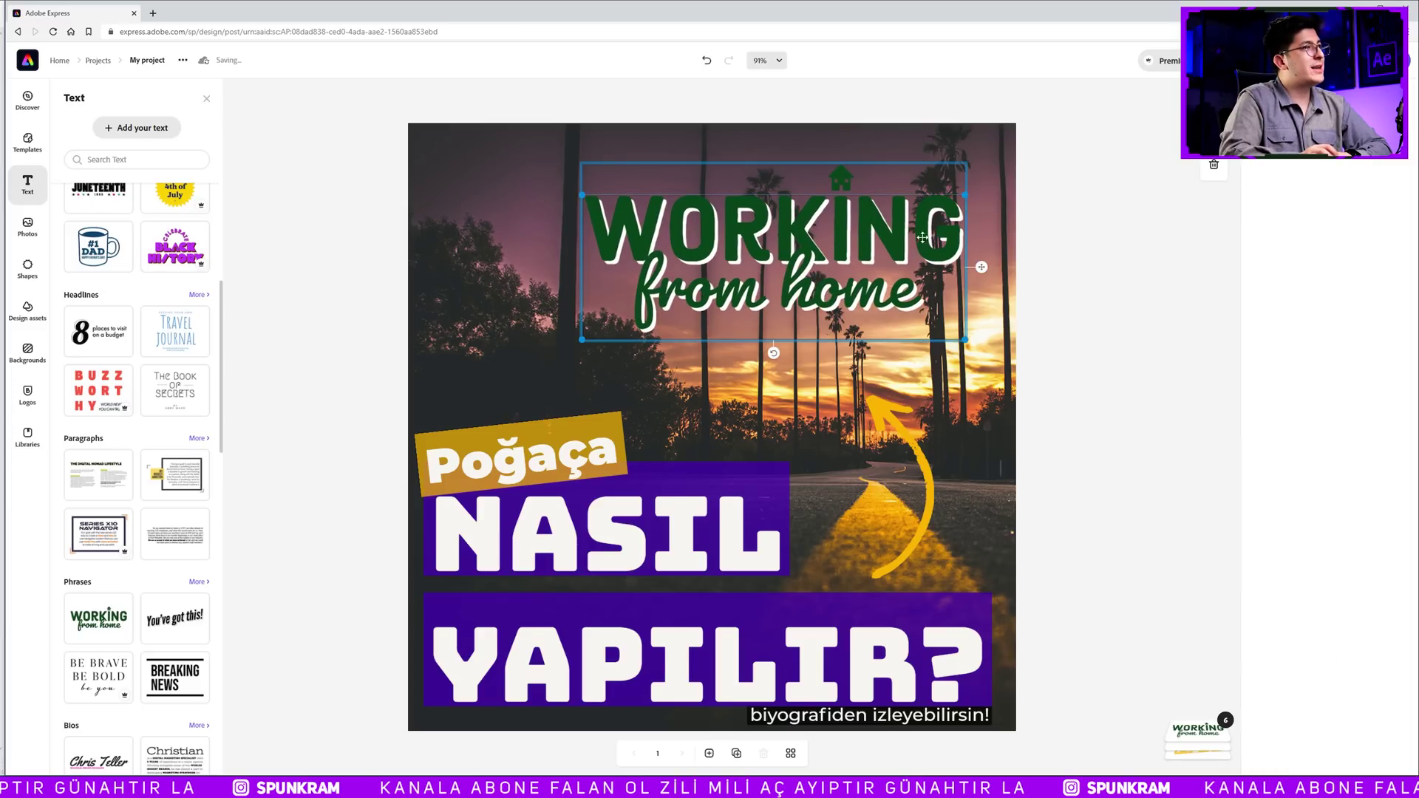
left_click(846, 490)
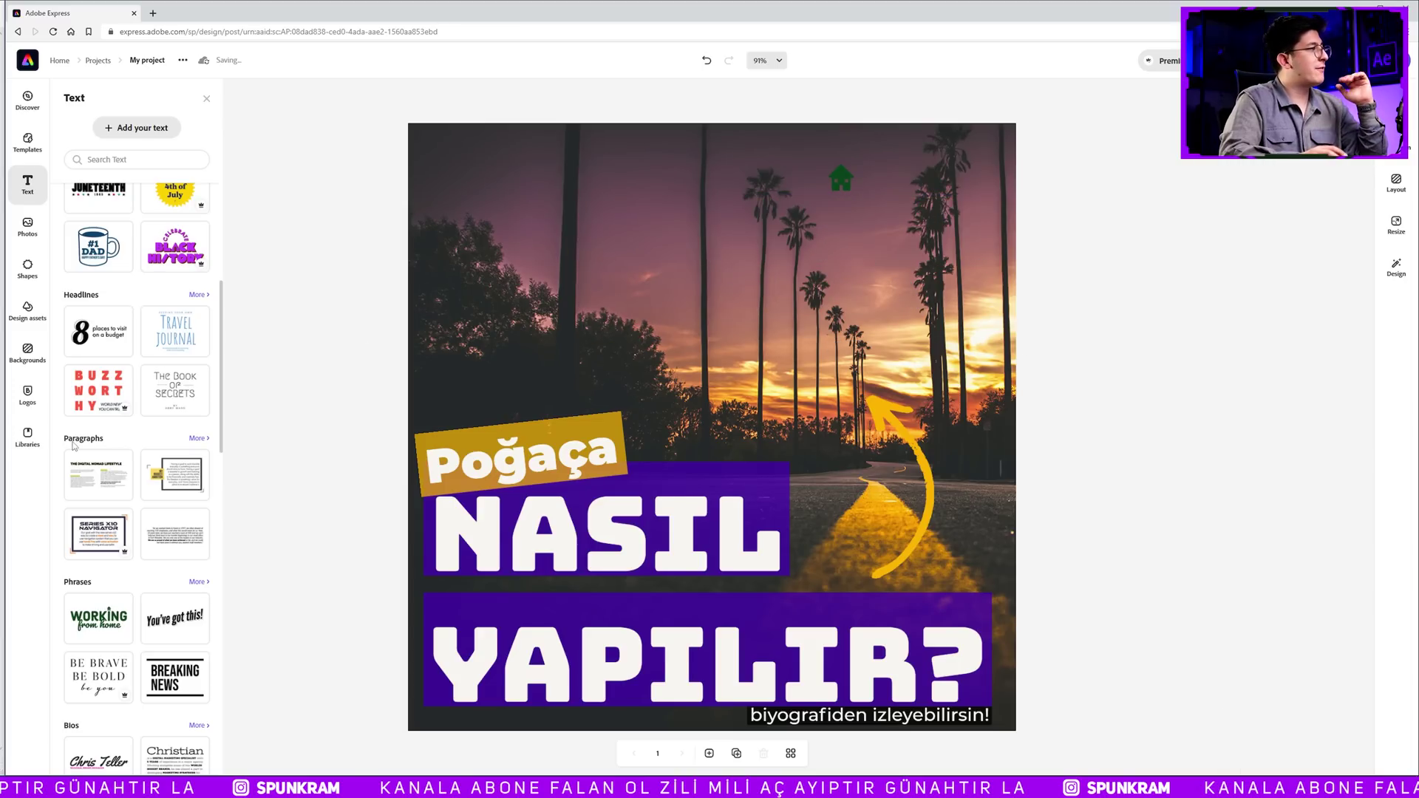
scroll(89, 438, "down", 10)
scroll(104, 527, "up", 10)
left_click(27, 227)
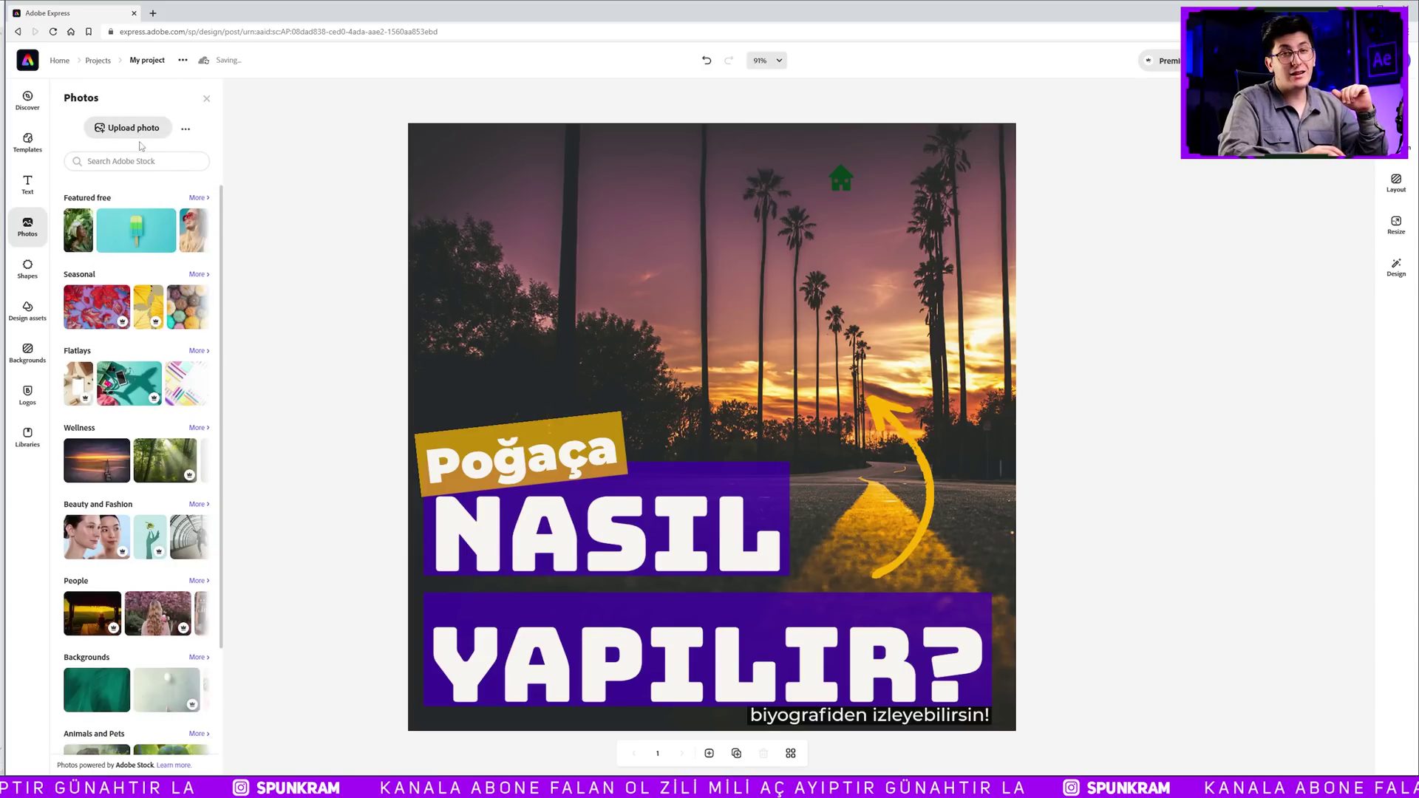
- Browse the Shapes collection
left_click(29, 274)
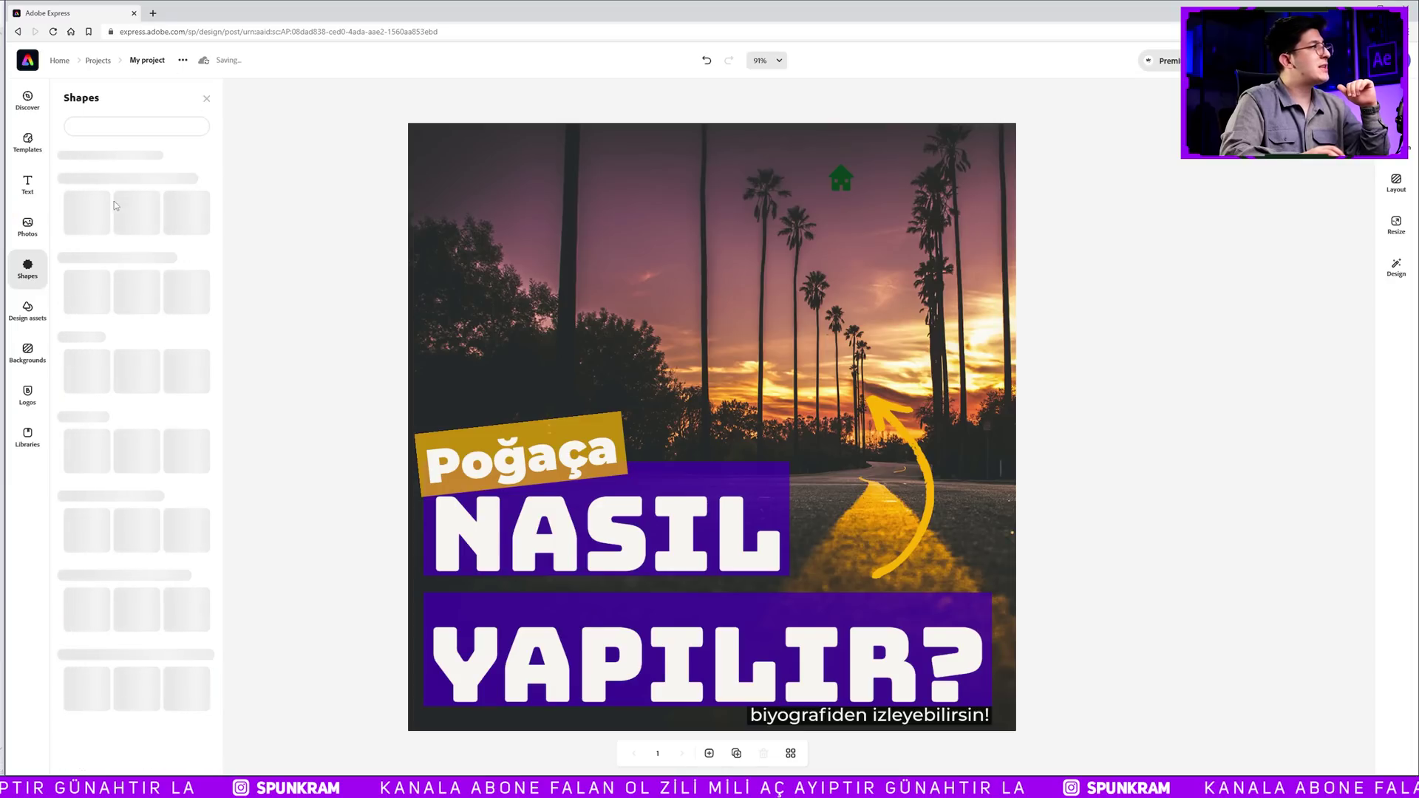
scroll(136, 387, "down", 3)
scroll(135, 386, "down", 5)
scroll(135, 387, "down", 5)
scroll(135, 386, "up", 2)
scroll(141, 384, "up", 2)
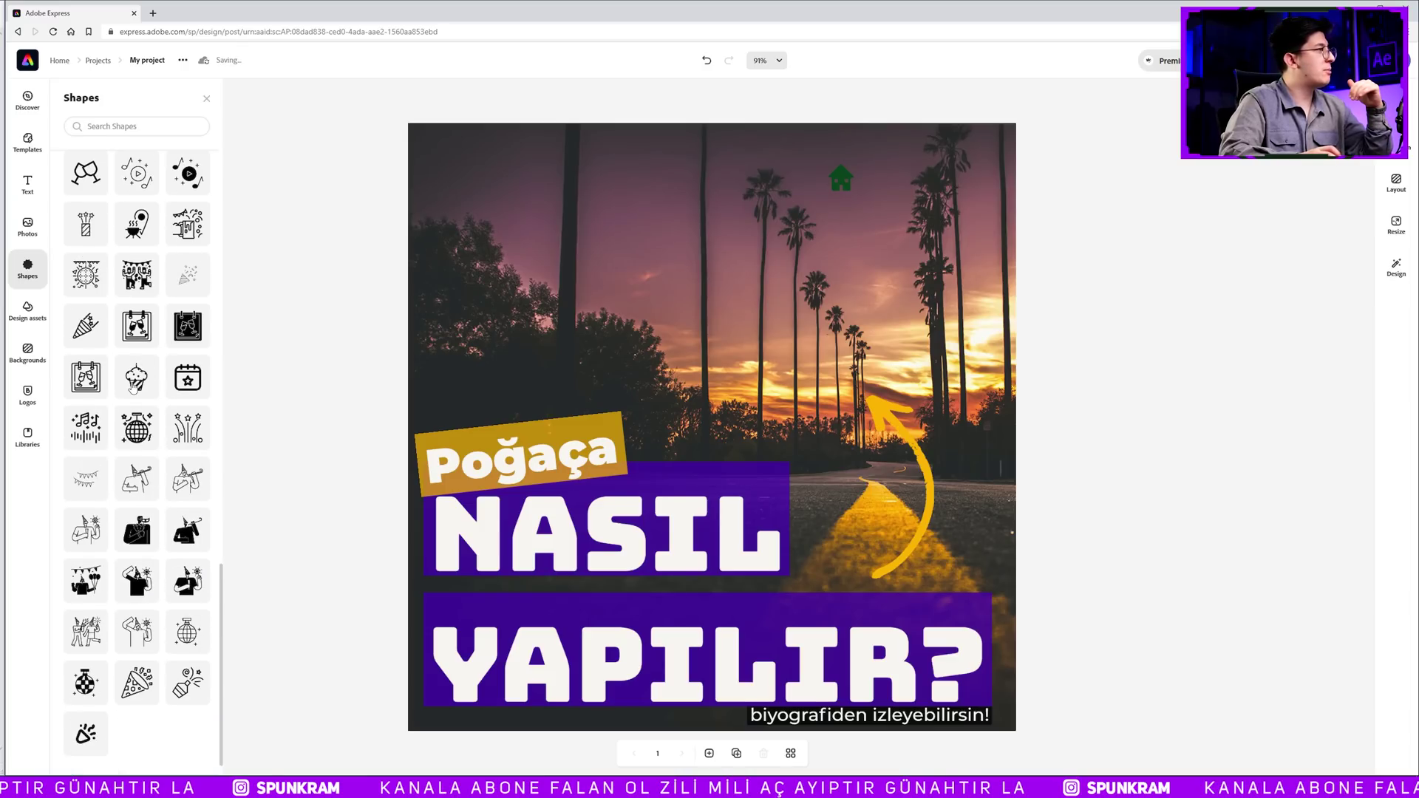
scroll(152, 380, "up", 5)
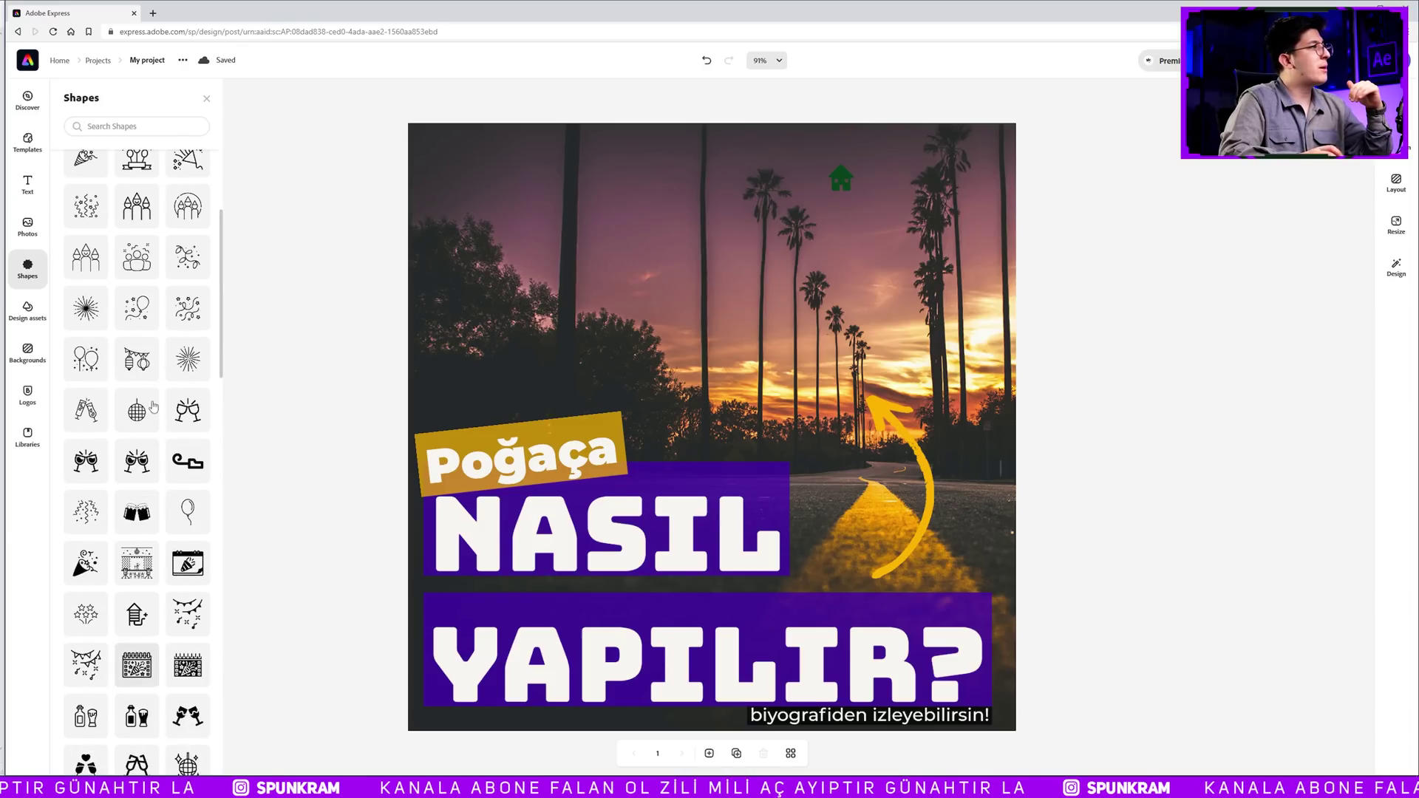
scroll(170, 355, "up", 5)
scroll(169, 355, "up", 2)
scroll(148, 354, "down", 5)
scroll(148, 354, "down", 5)
- Add a purple 3D blob from Design assets, move it, then delete it
left_click(44, 323)
scroll(122, 325, "down", 1)
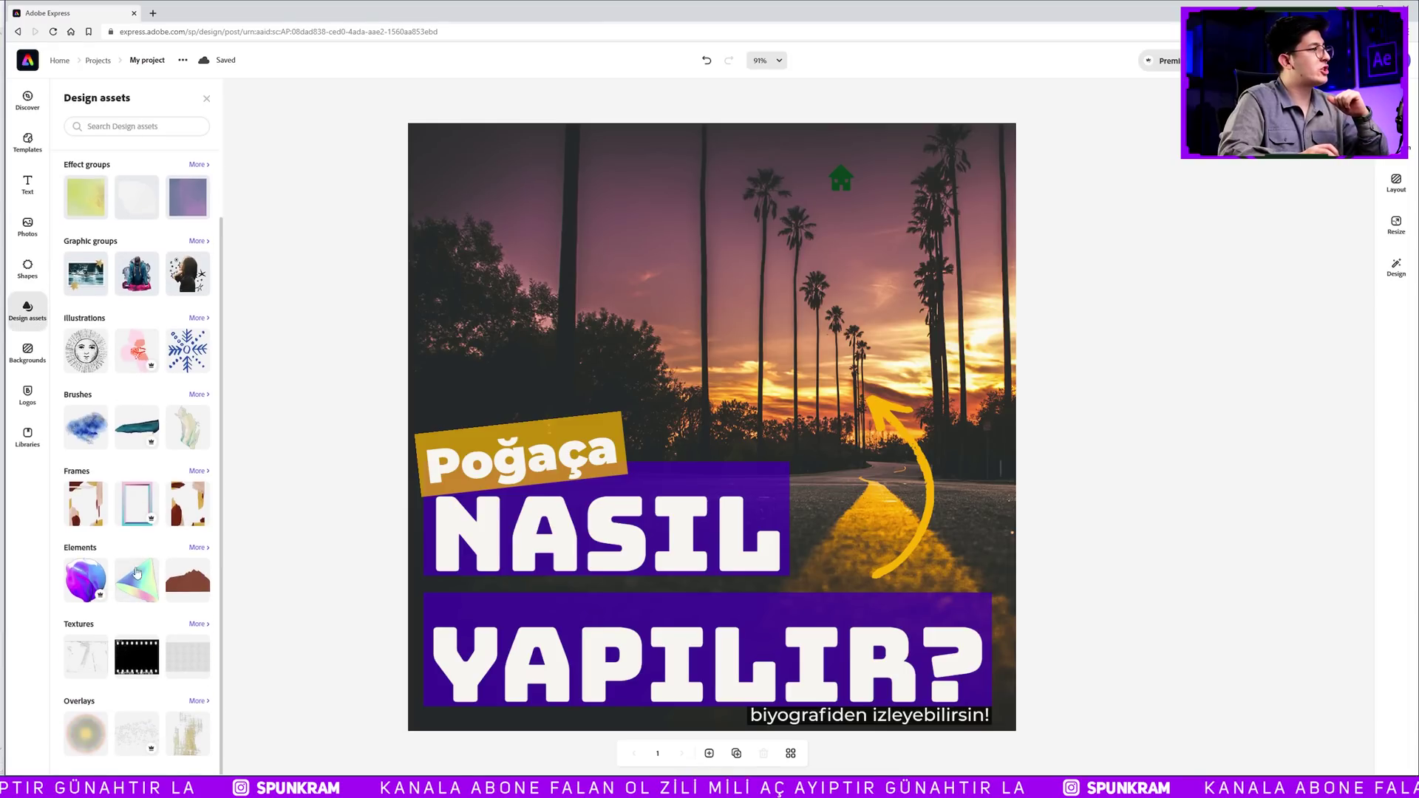
left_click(87, 583)
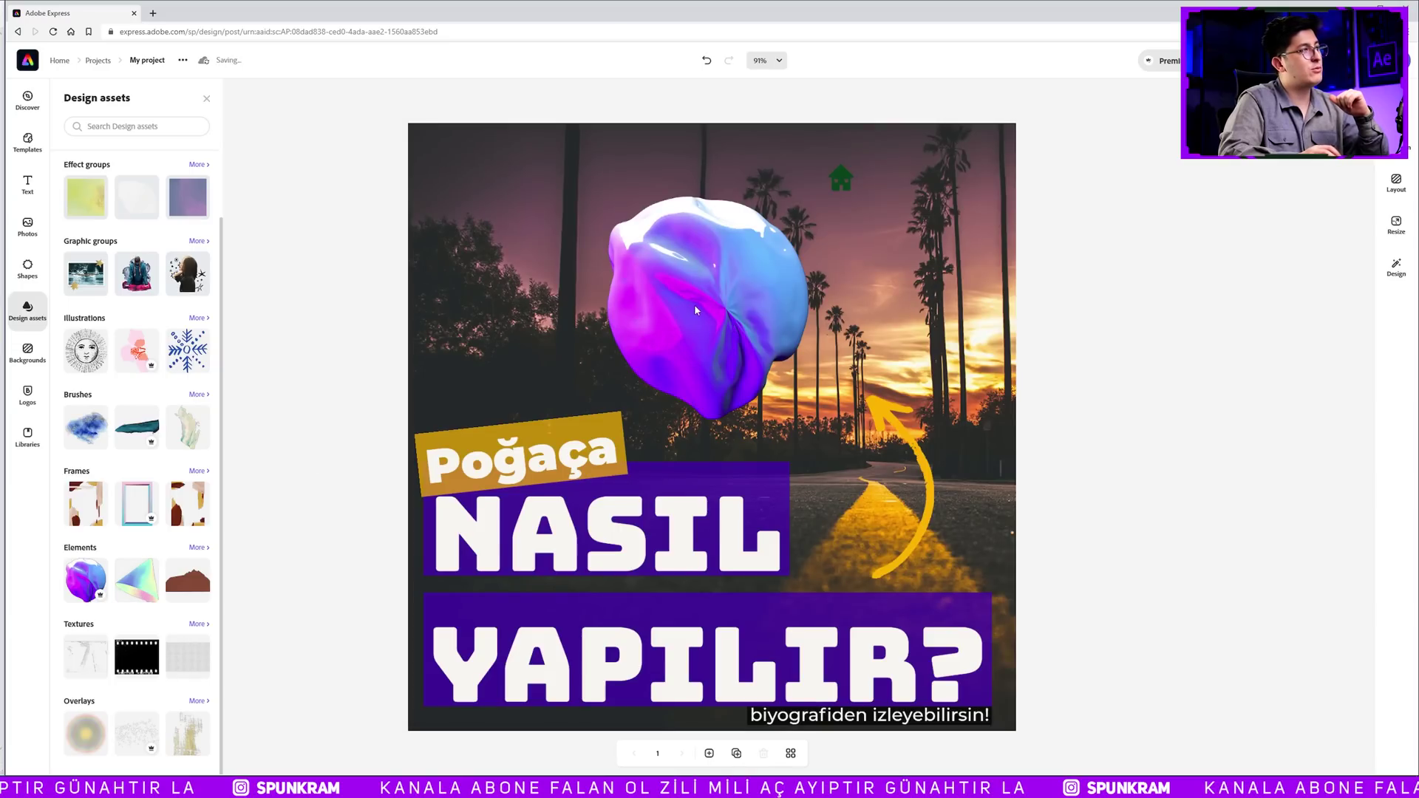
left_click_drag(695, 310, 809, 296)
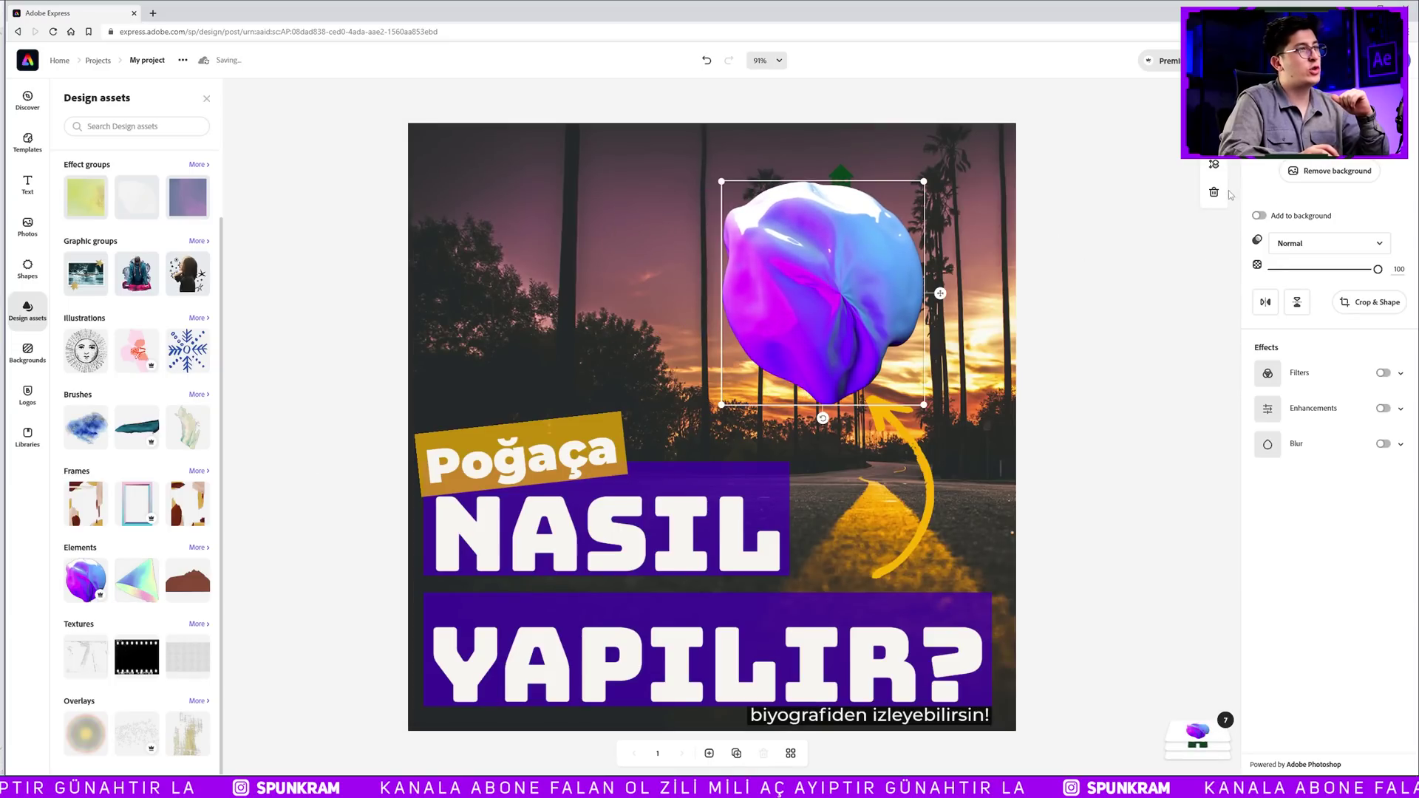
left_click(1214, 192)
- Browse the Backgrounds collection, then the empty Logos panel
left_click(28, 352)
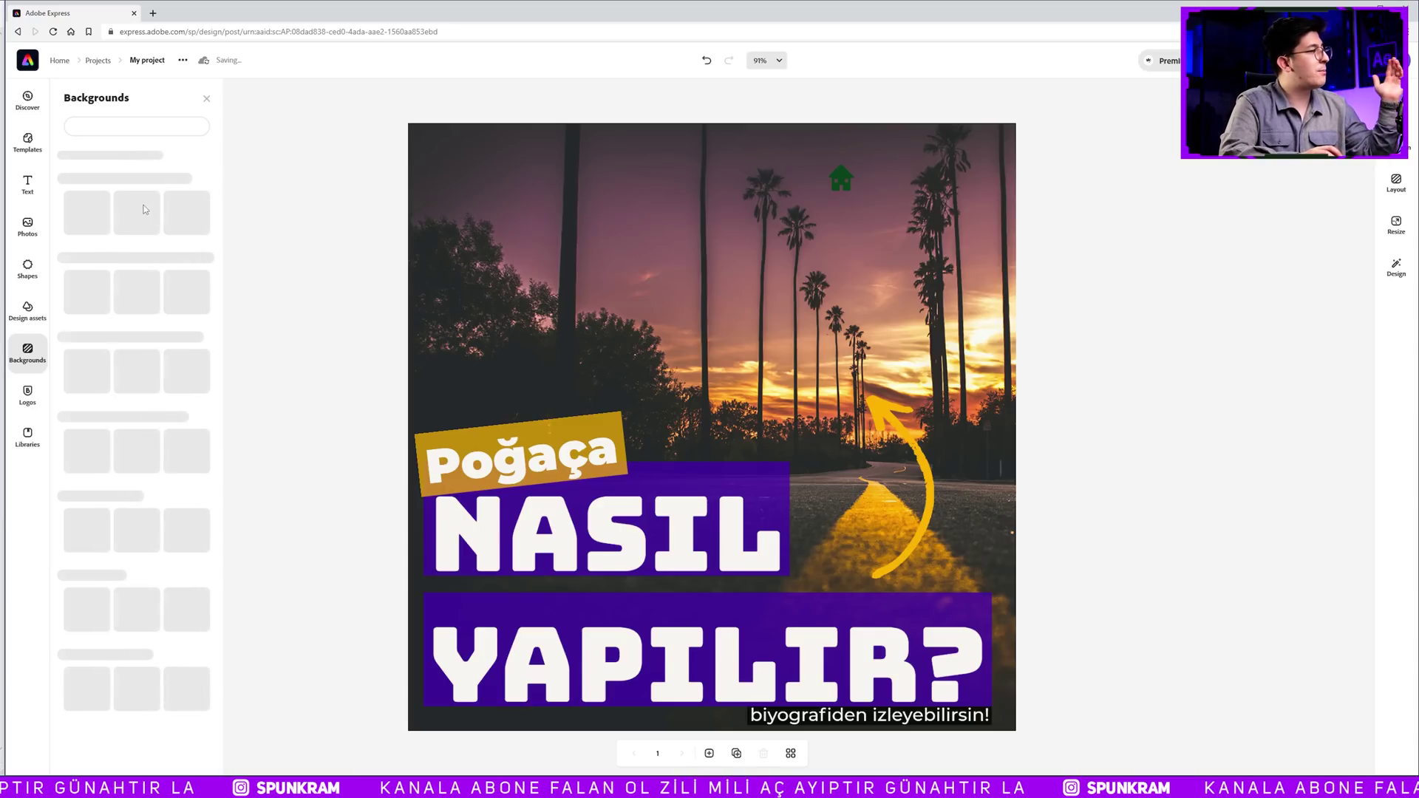
scroll(115, 358, "down", 1)
scroll(115, 357, "down", 3)
scroll(115, 358, "down", 3)
scroll(116, 357, "down", 3)
scroll(74, 414, "up", 10)
left_click(28, 394)
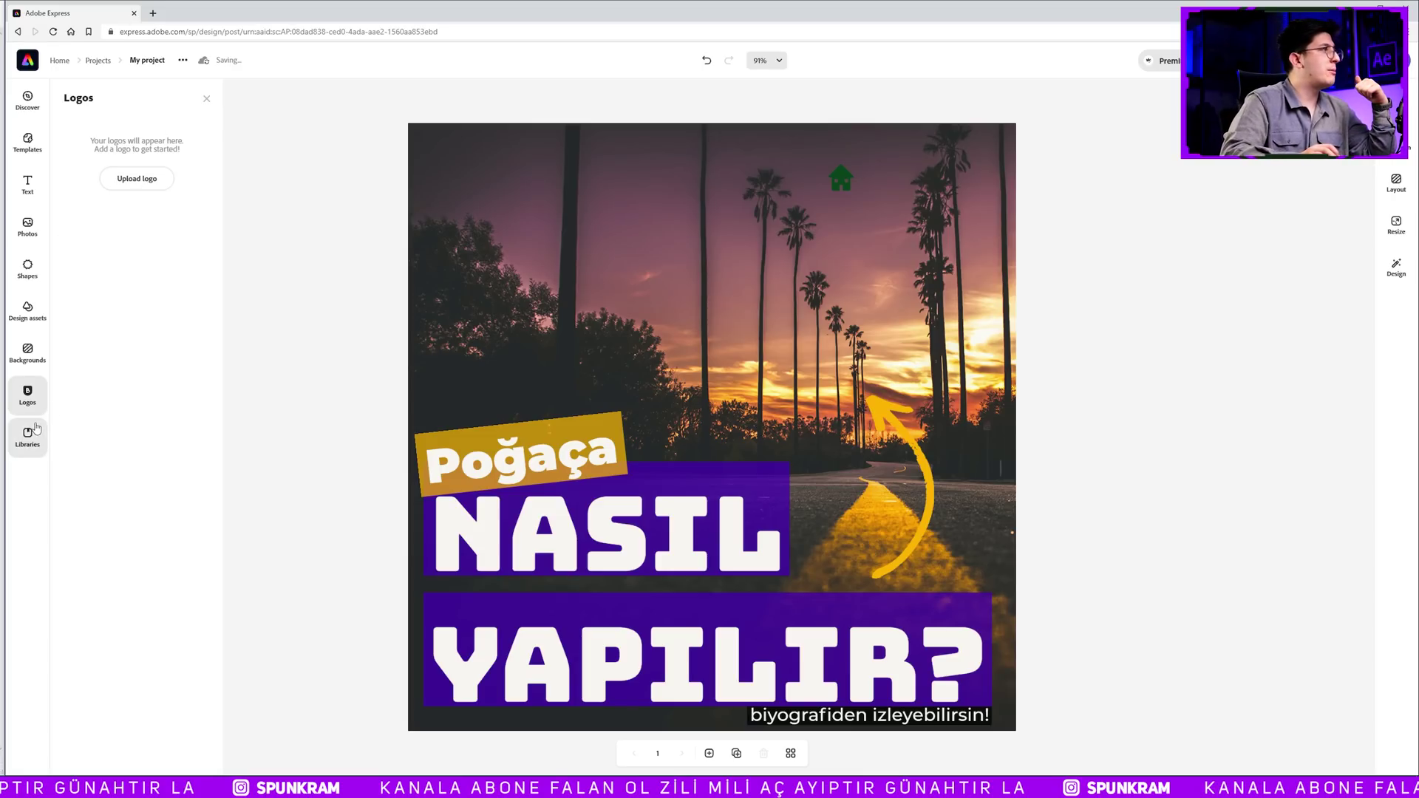
- Delete the green house icon and select the palm-road sunset background for mirroring
left_click(27, 101)
left_click_drag(841, 177, 885, 231)
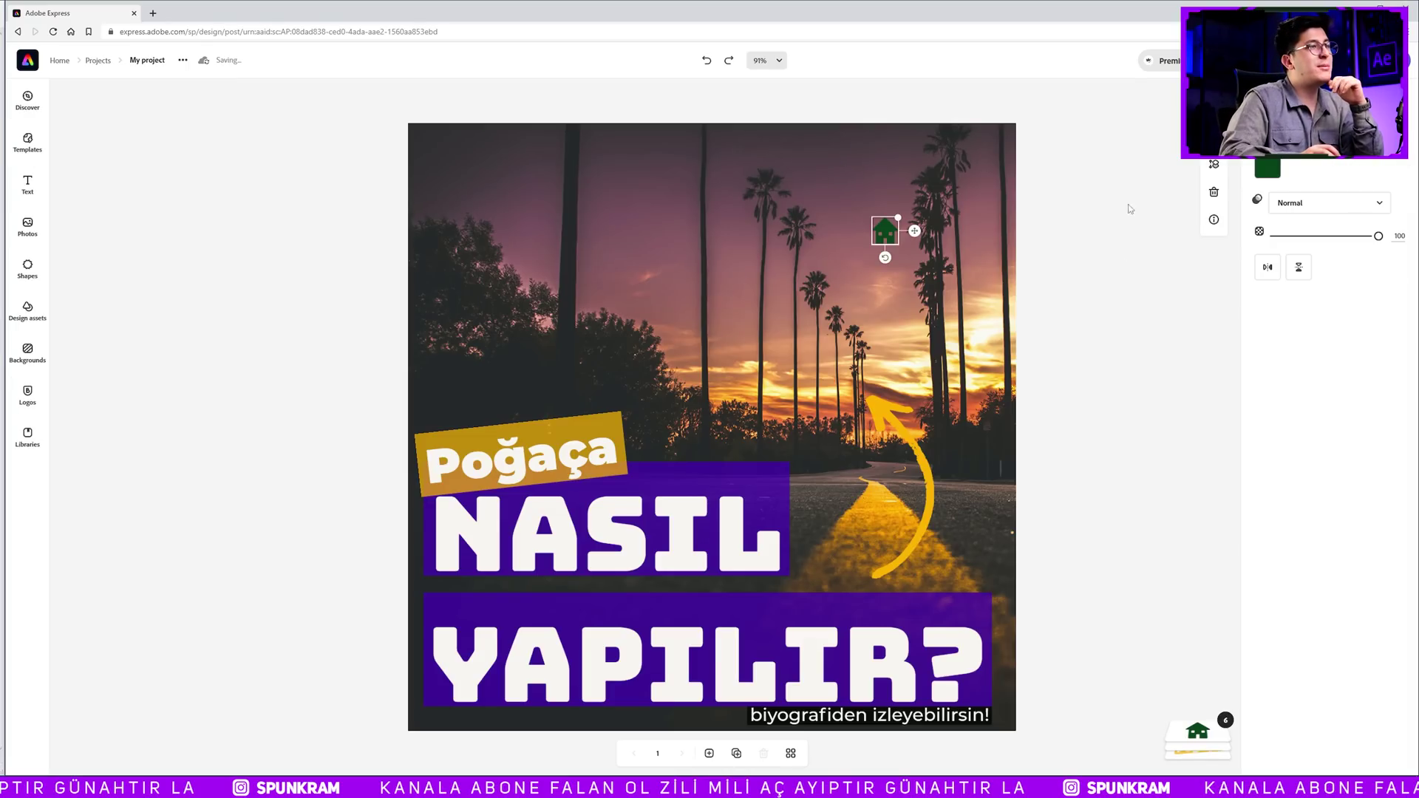
left_click(1219, 193)
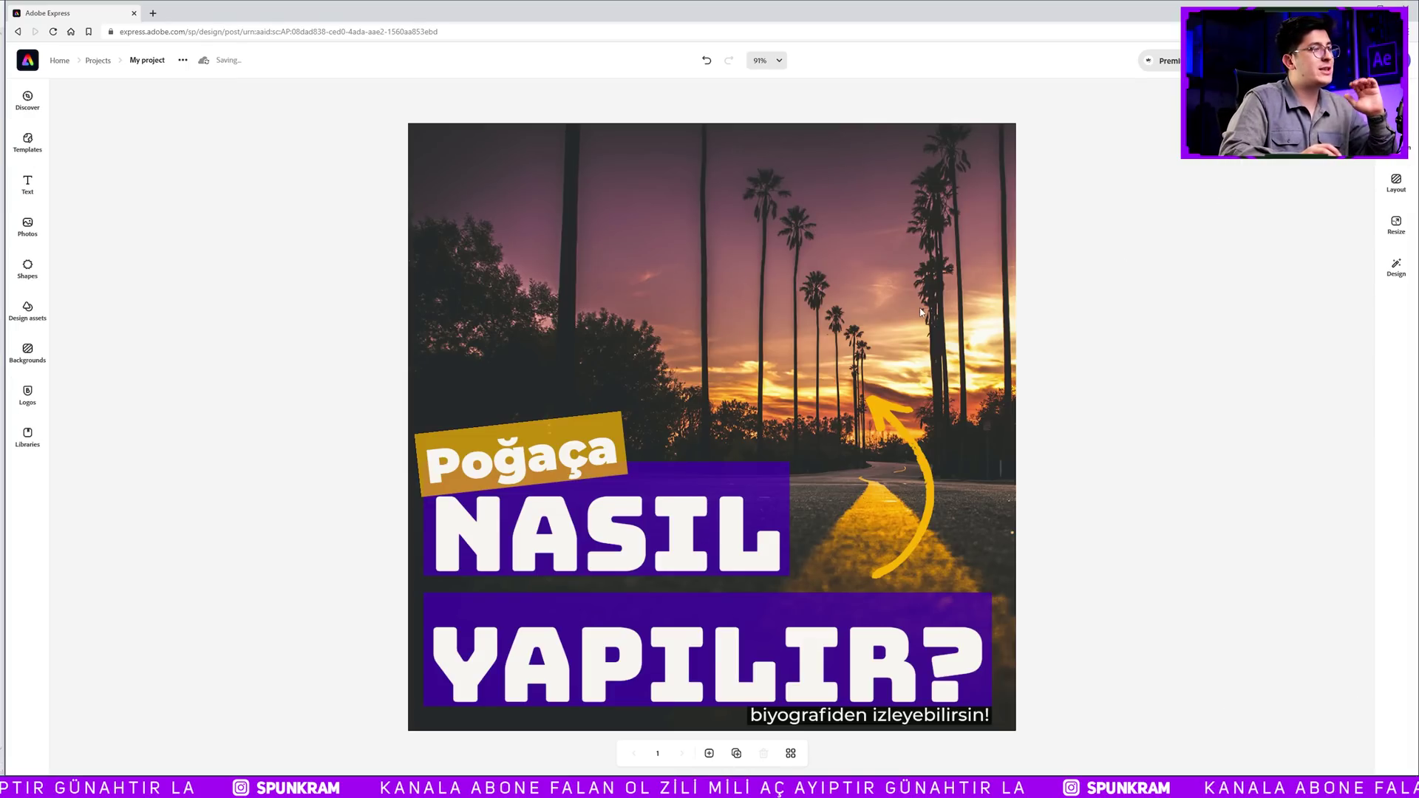
left_click(903, 239)
left_click(1217, 743)
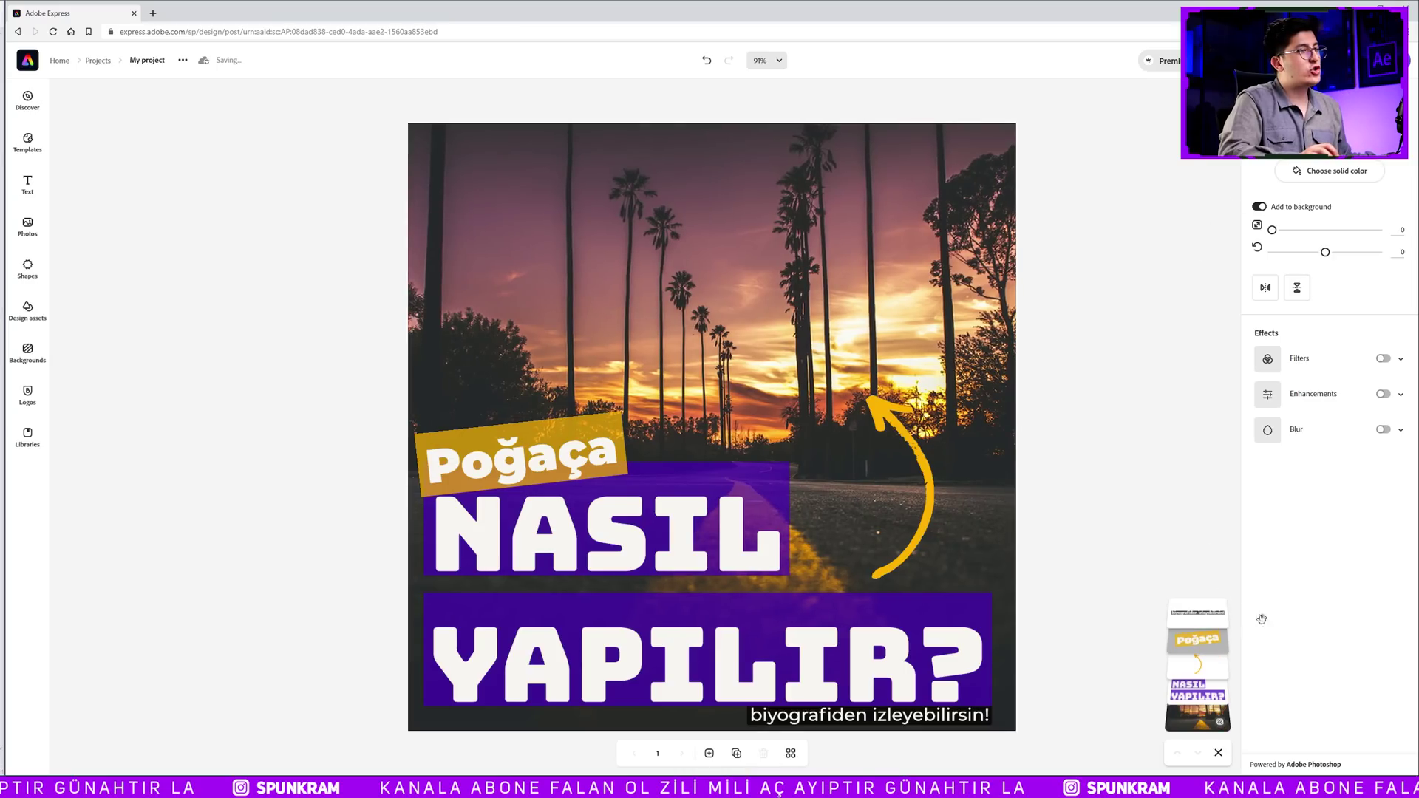
- Retype the headline as 'Değiştirme animasyonu', enlarge it, centre-align it, and centre it on the page
left_click(1197, 640)
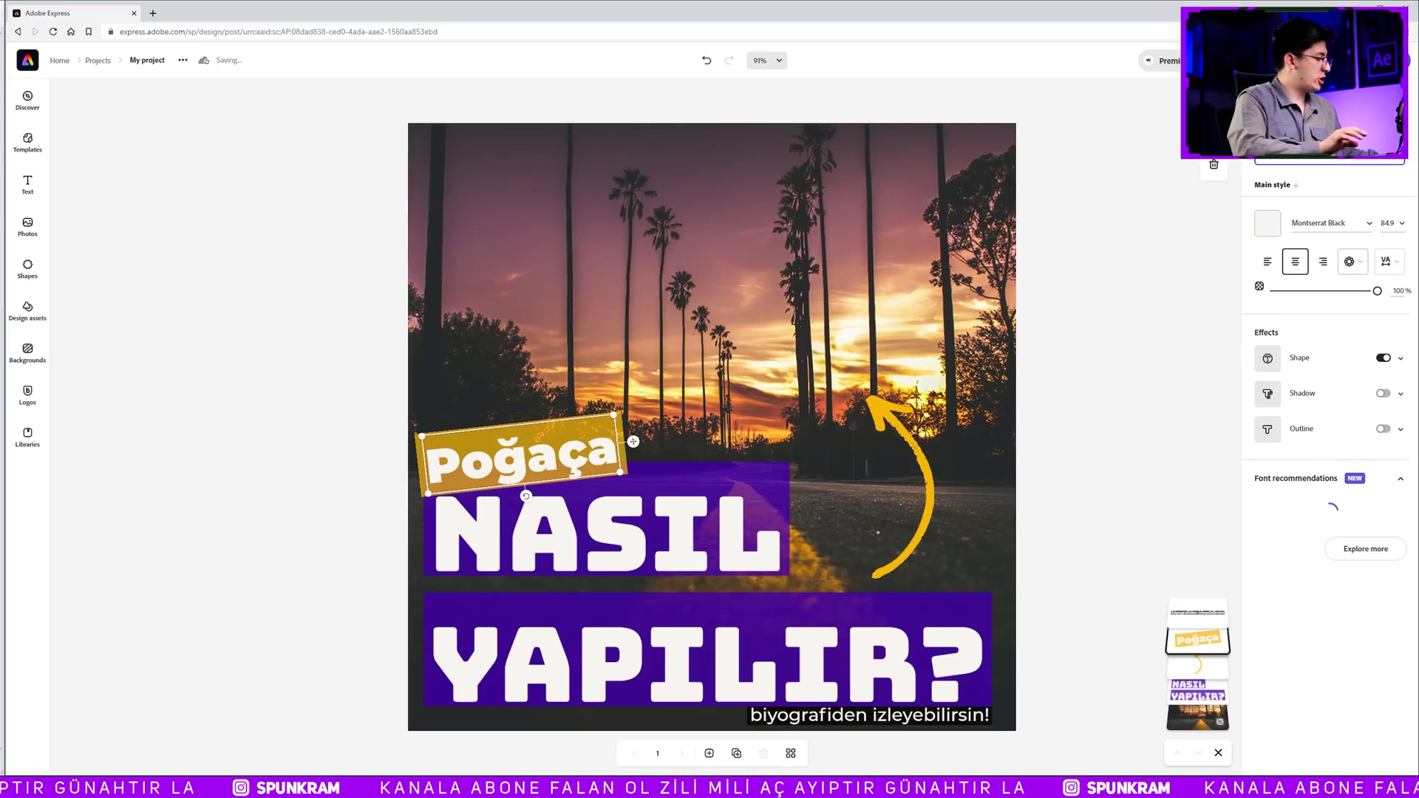
left_click(555, 465)
type("GÖKYÜZÜ")
left_click(1204, 692)
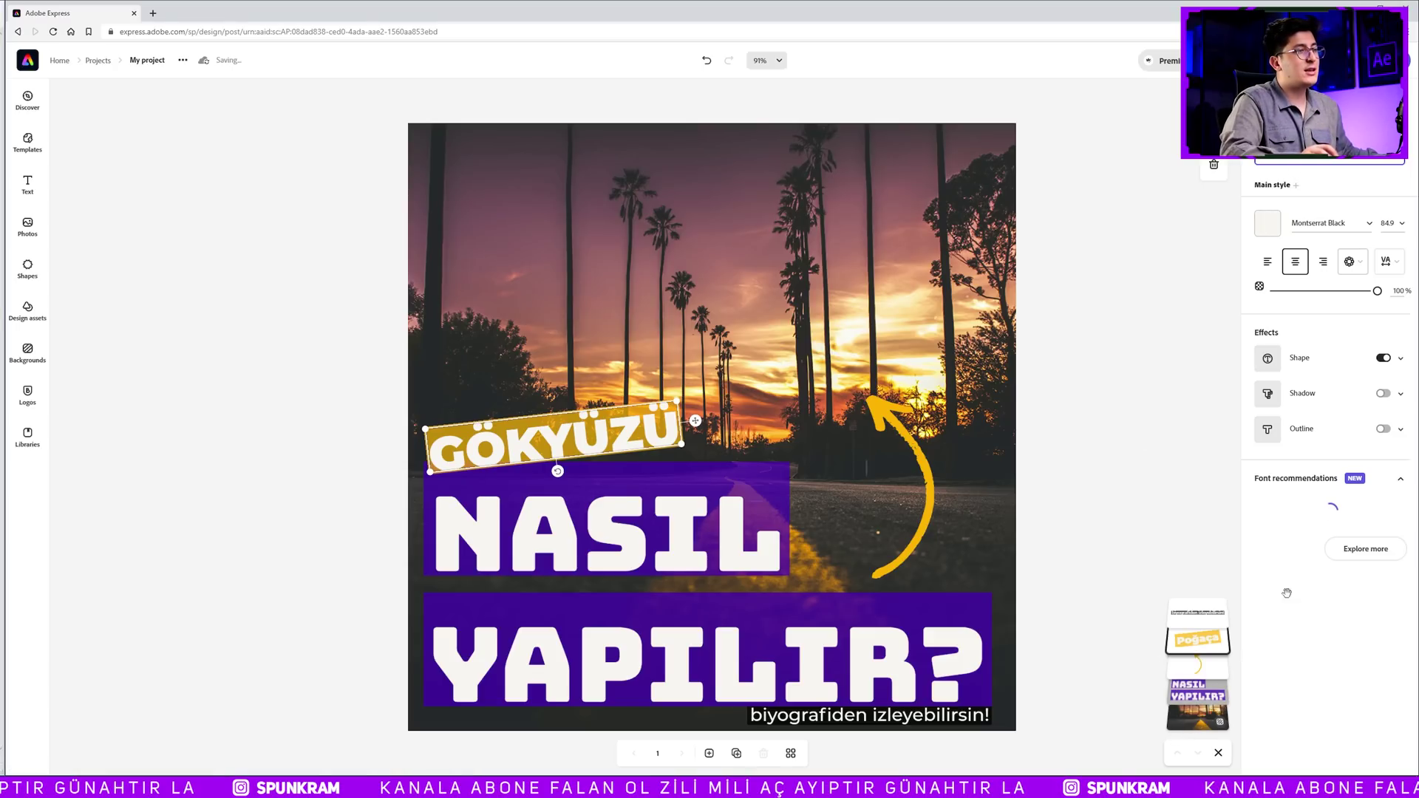
type("Değiştirme animasy")
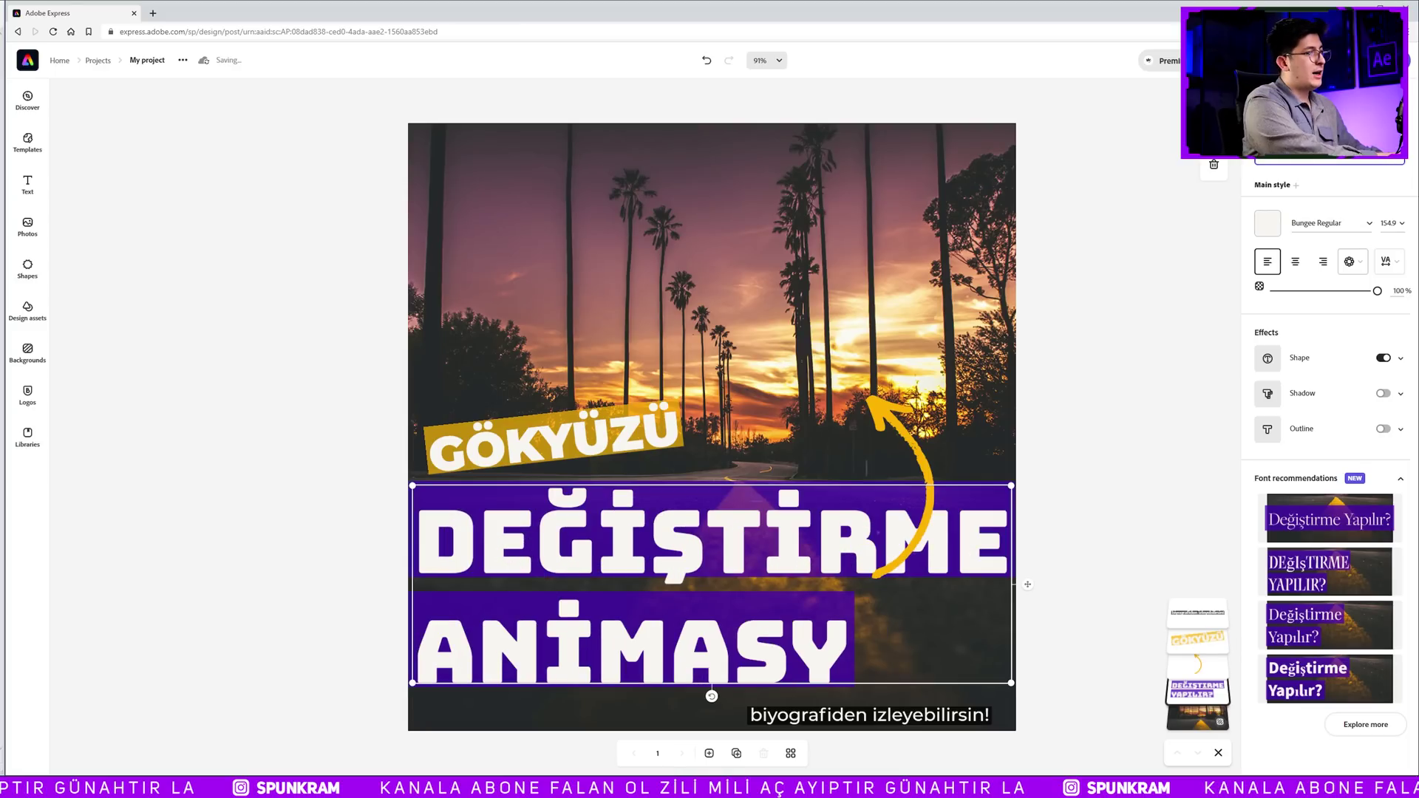
type("onu")
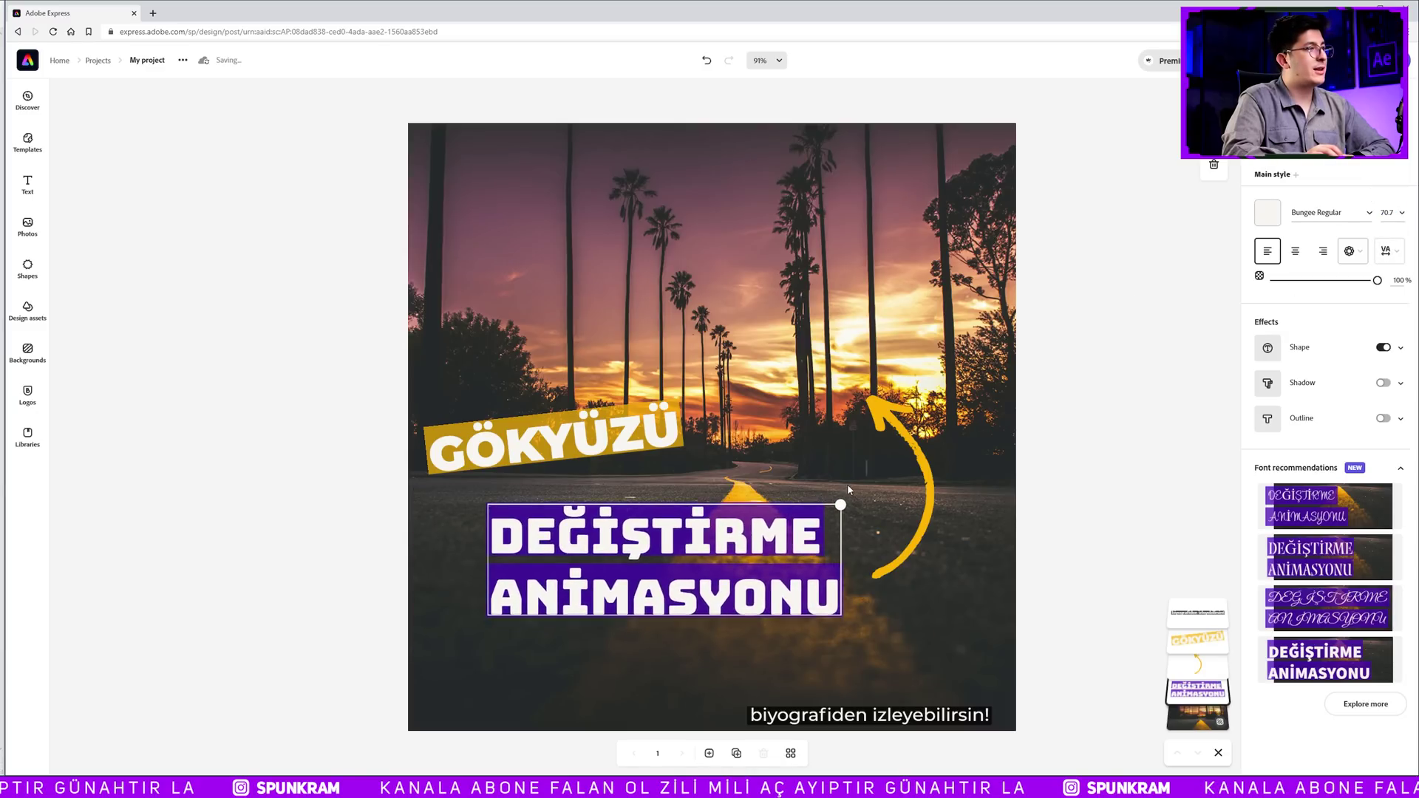
left_click_drag(778, 524, 991, 462)
mouse_move(846, 488)
left_mouse_down()
mouse_move(801, 510)
mouse_move(790, 499)
left_mouse_up()
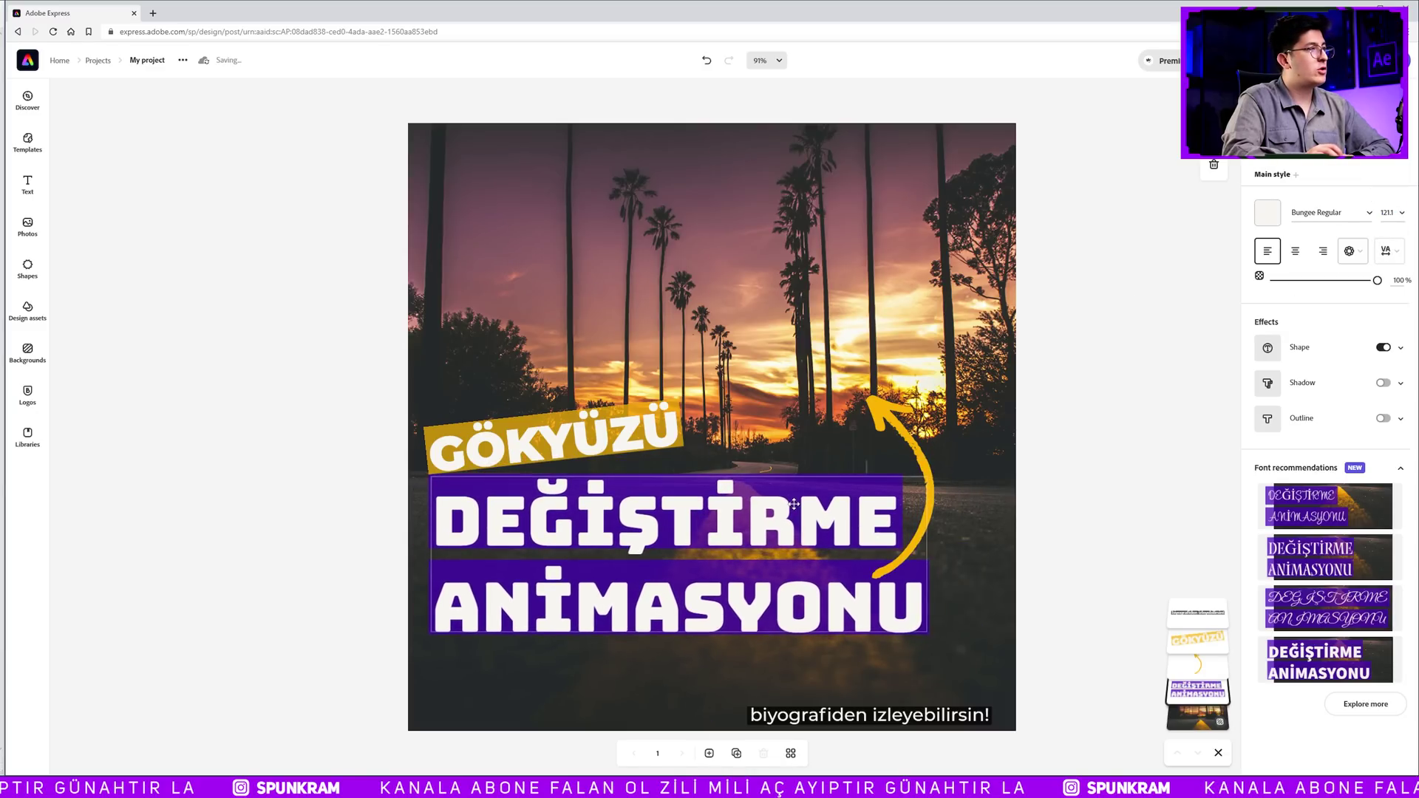
mouse_move(937, 470)
left_mouse_down()
mouse_move(970, 460)
mouse_move(940, 491)
left_mouse_up()
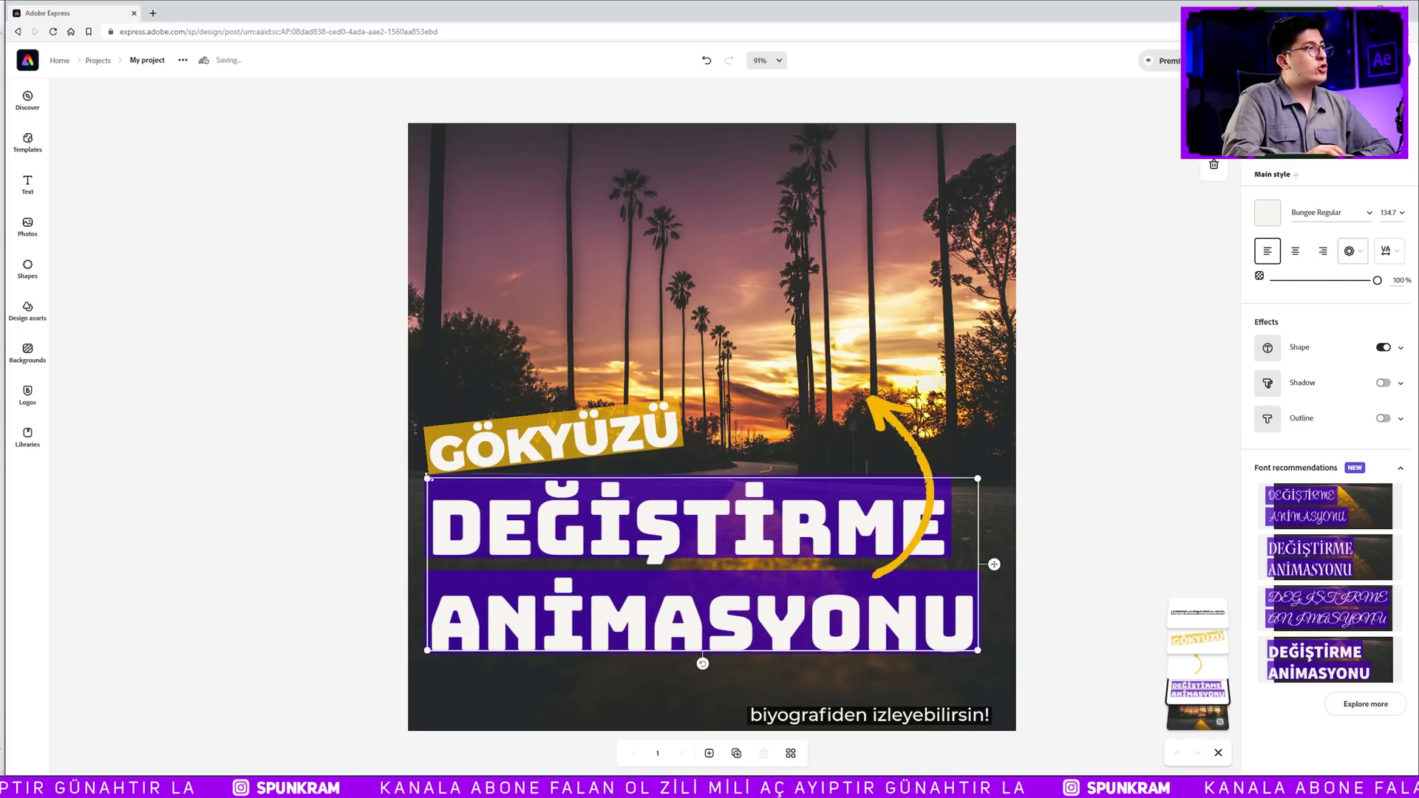
left_click(1295, 251)
left_click_drag(788, 514, 797, 523)
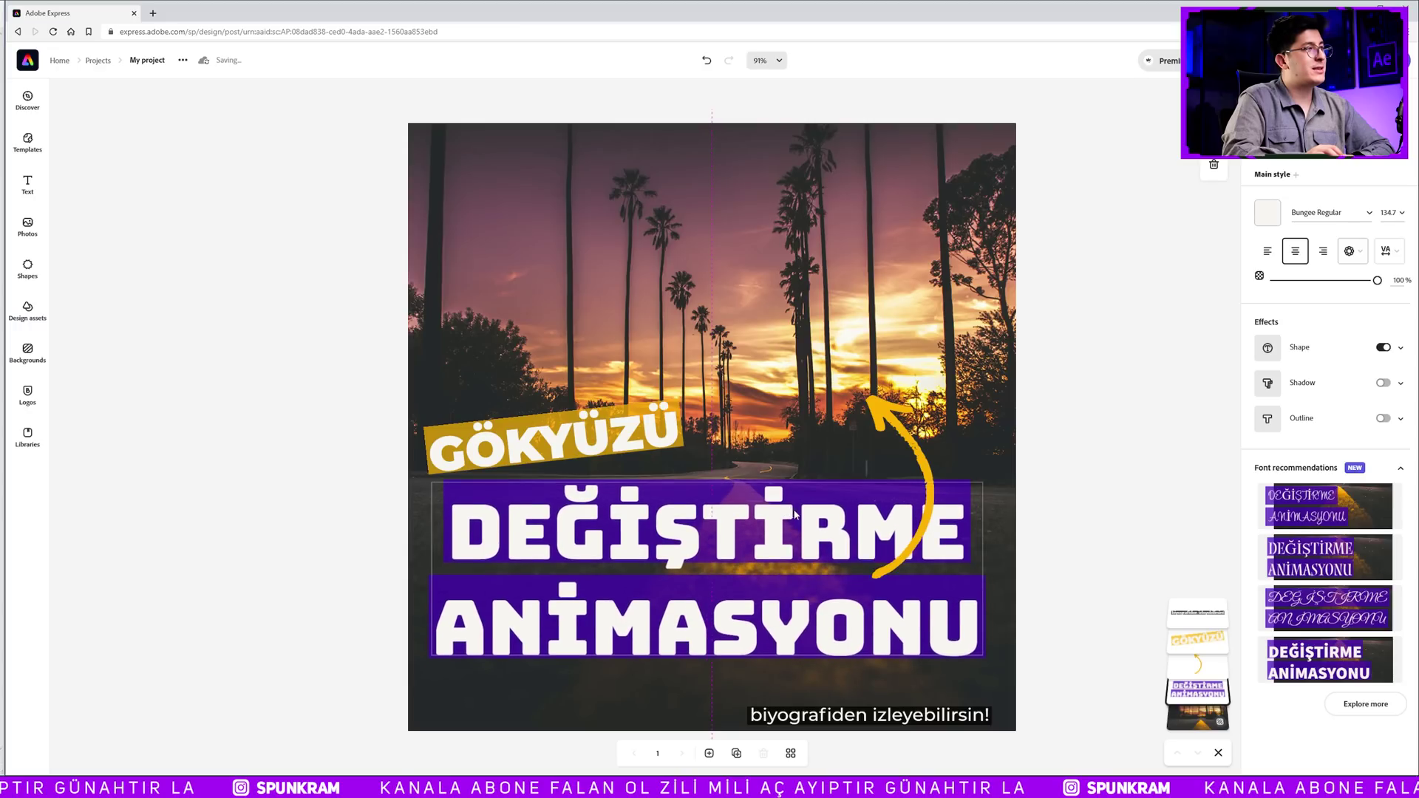
left_click(654, 419)
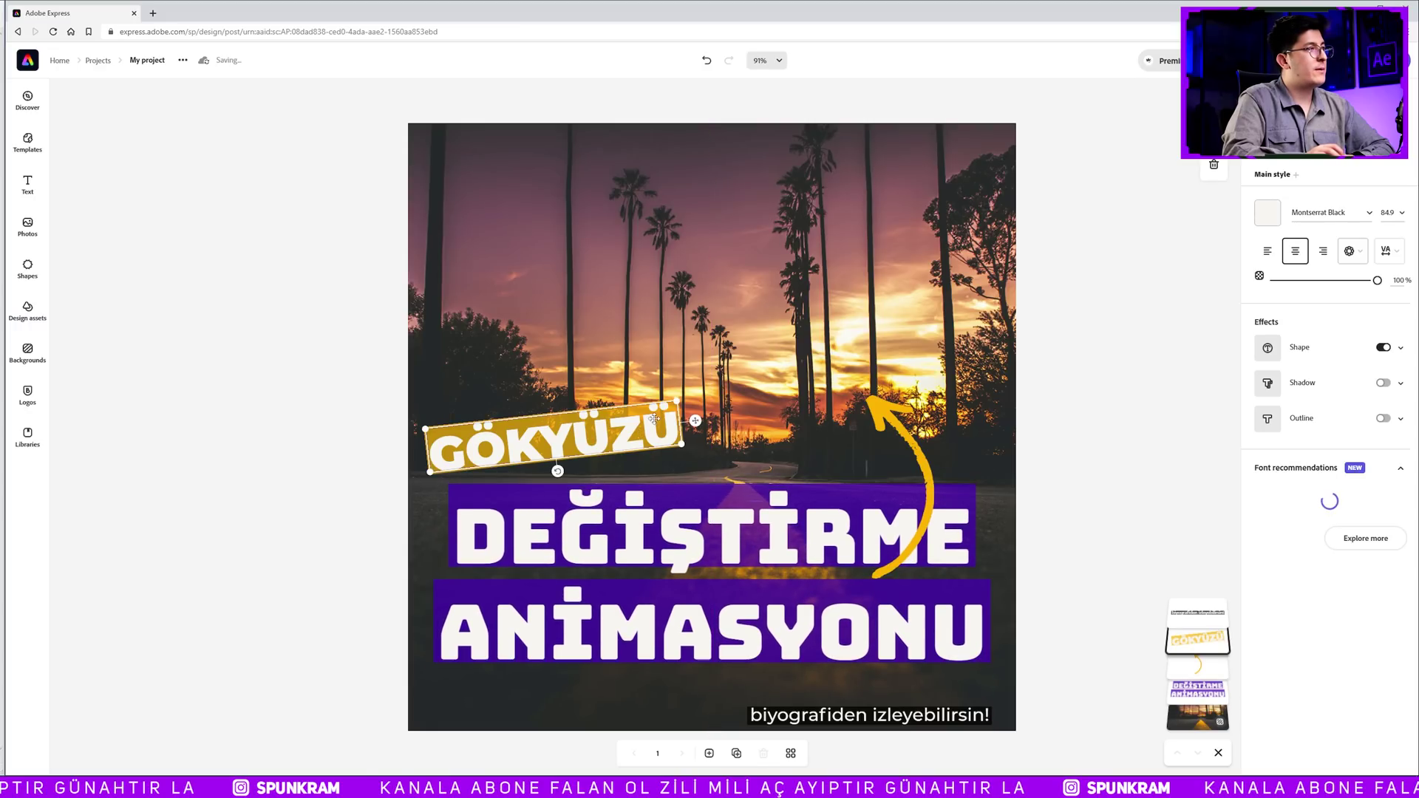
- Enlarge the GÖKYÜZÜ label, make its shape backing black, and open a blank browser tab
left_click_drag(671, 404, 739, 399)
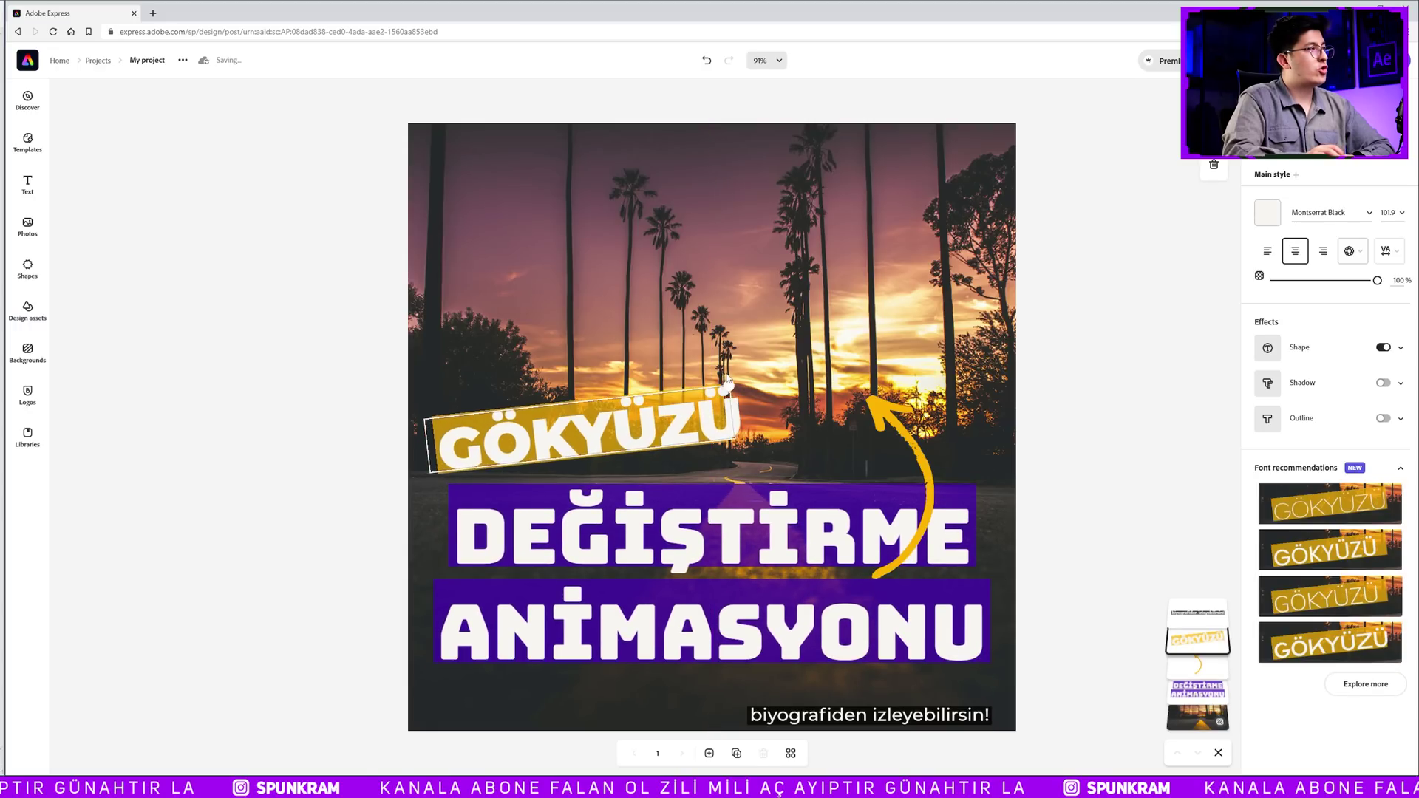
left_click(687, 424)
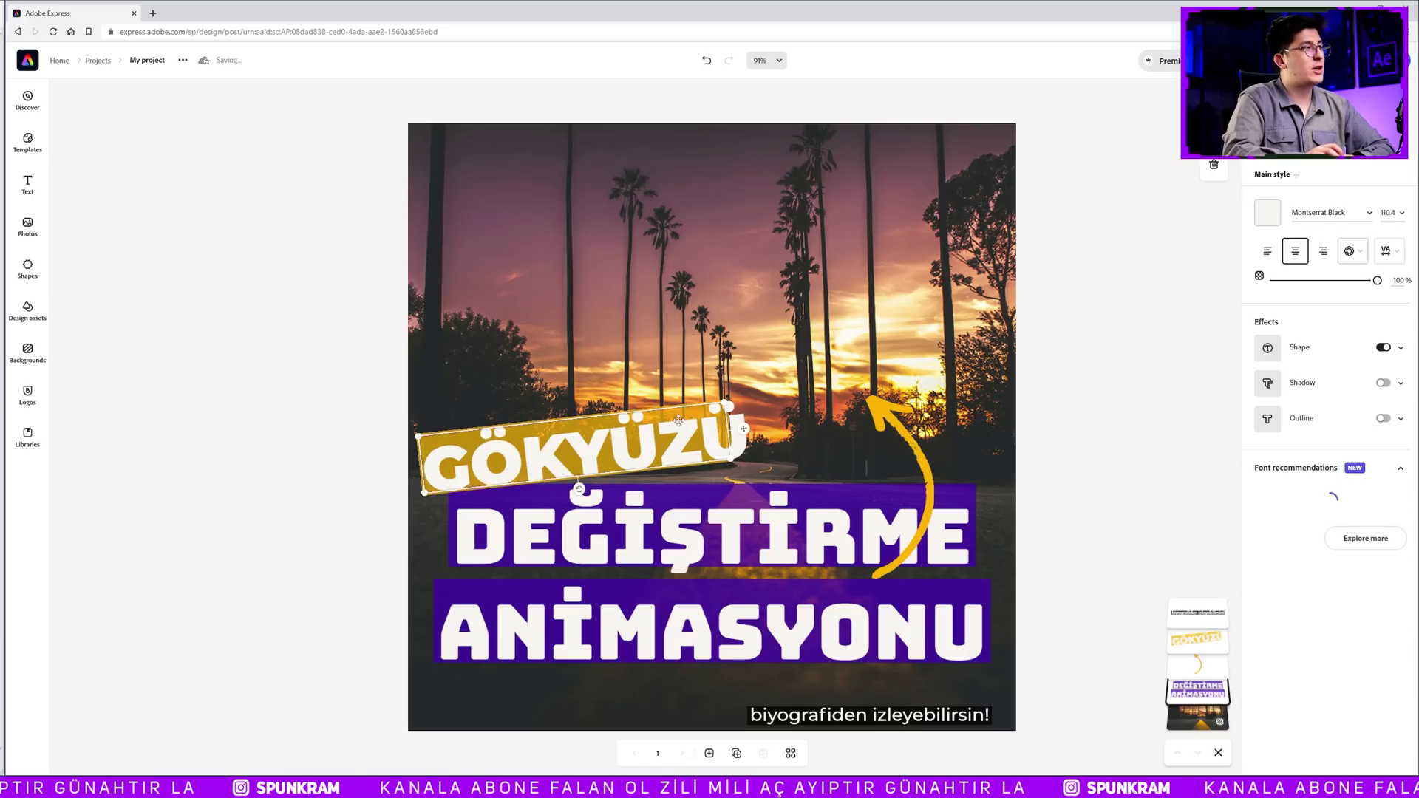
left_click_drag(737, 429, 794, 423)
left_click(1401, 348)
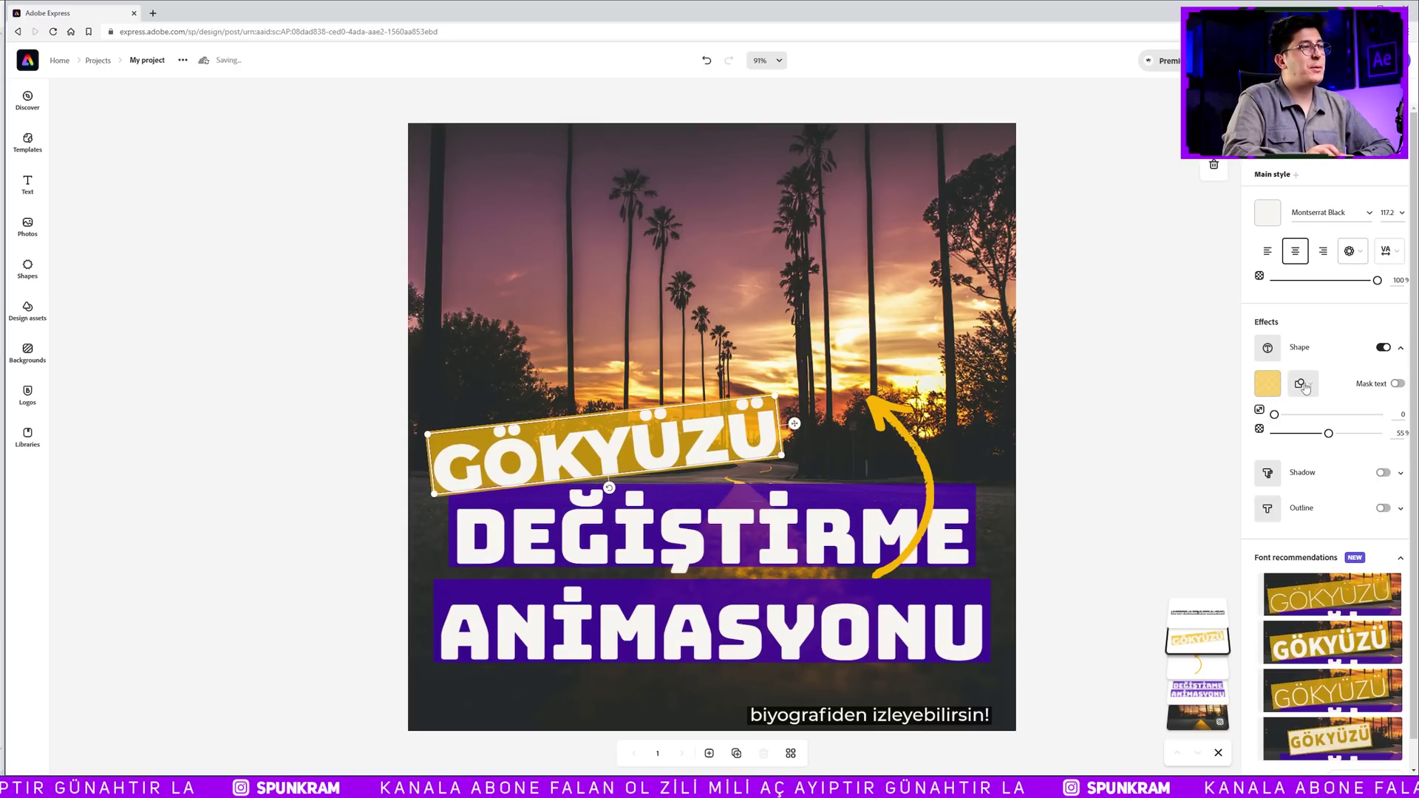
left_click(1267, 383)
left_click(1279, 441)
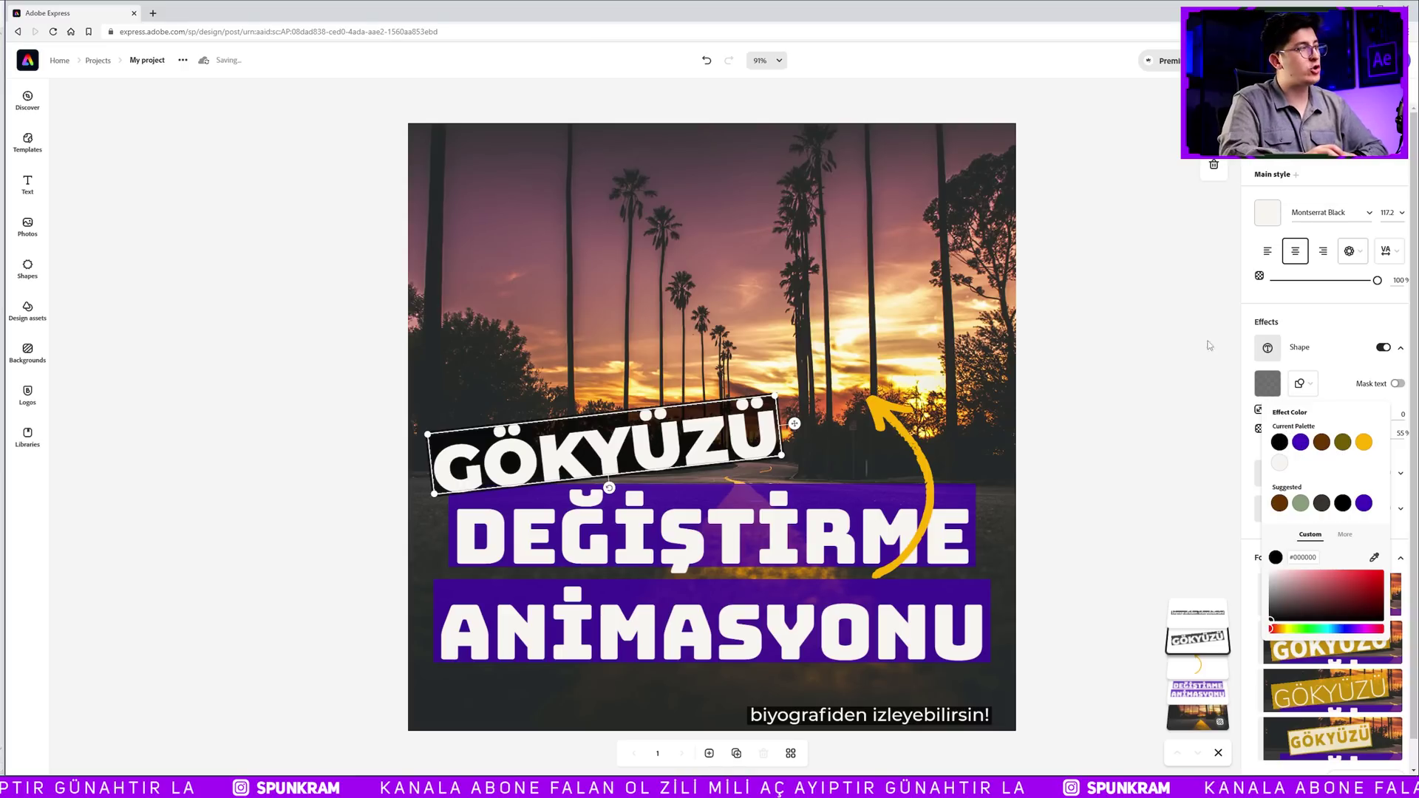
left_click(153, 13)
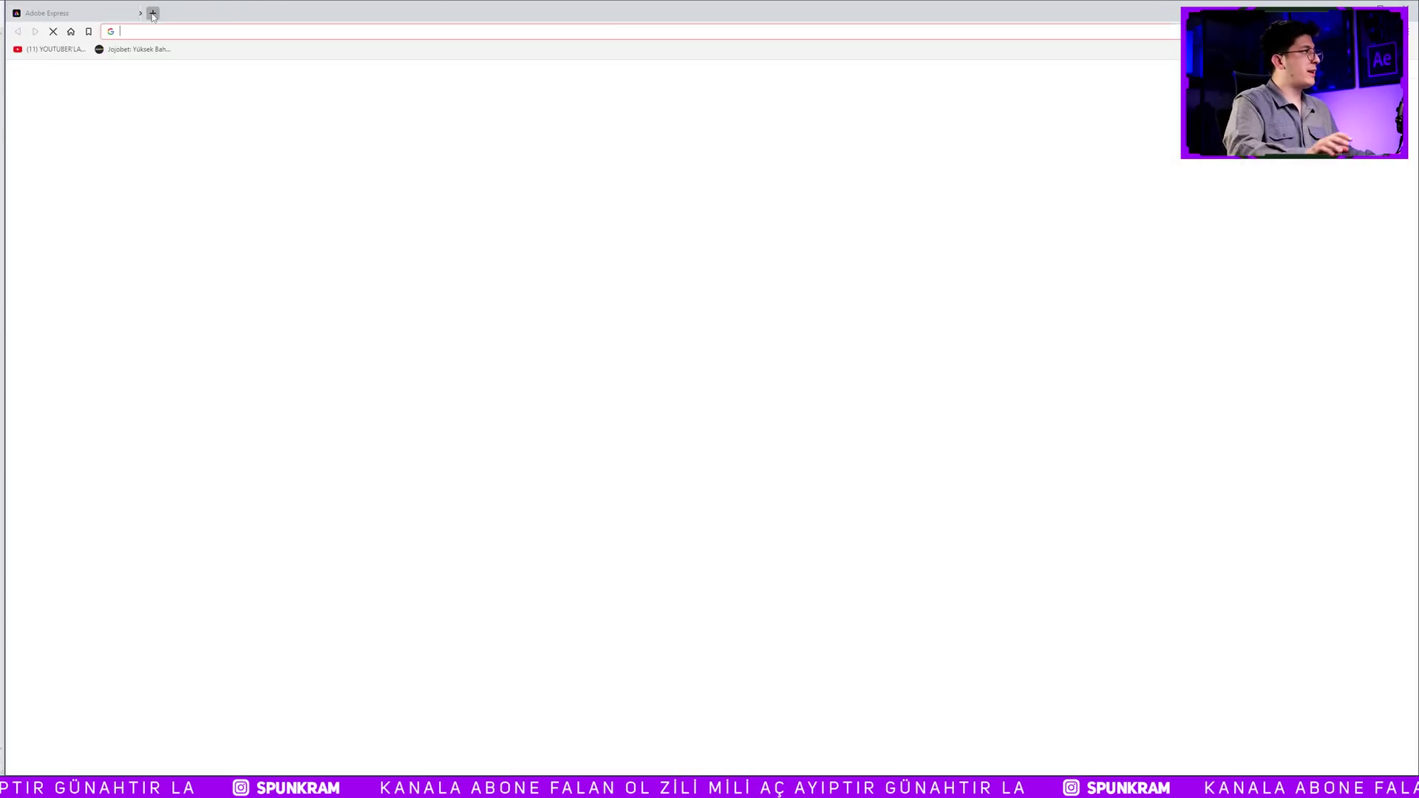
- Open the Coolors palette generator at coolors.co, then return to the Adobe Express design
type("coolors.co")
key("Return")
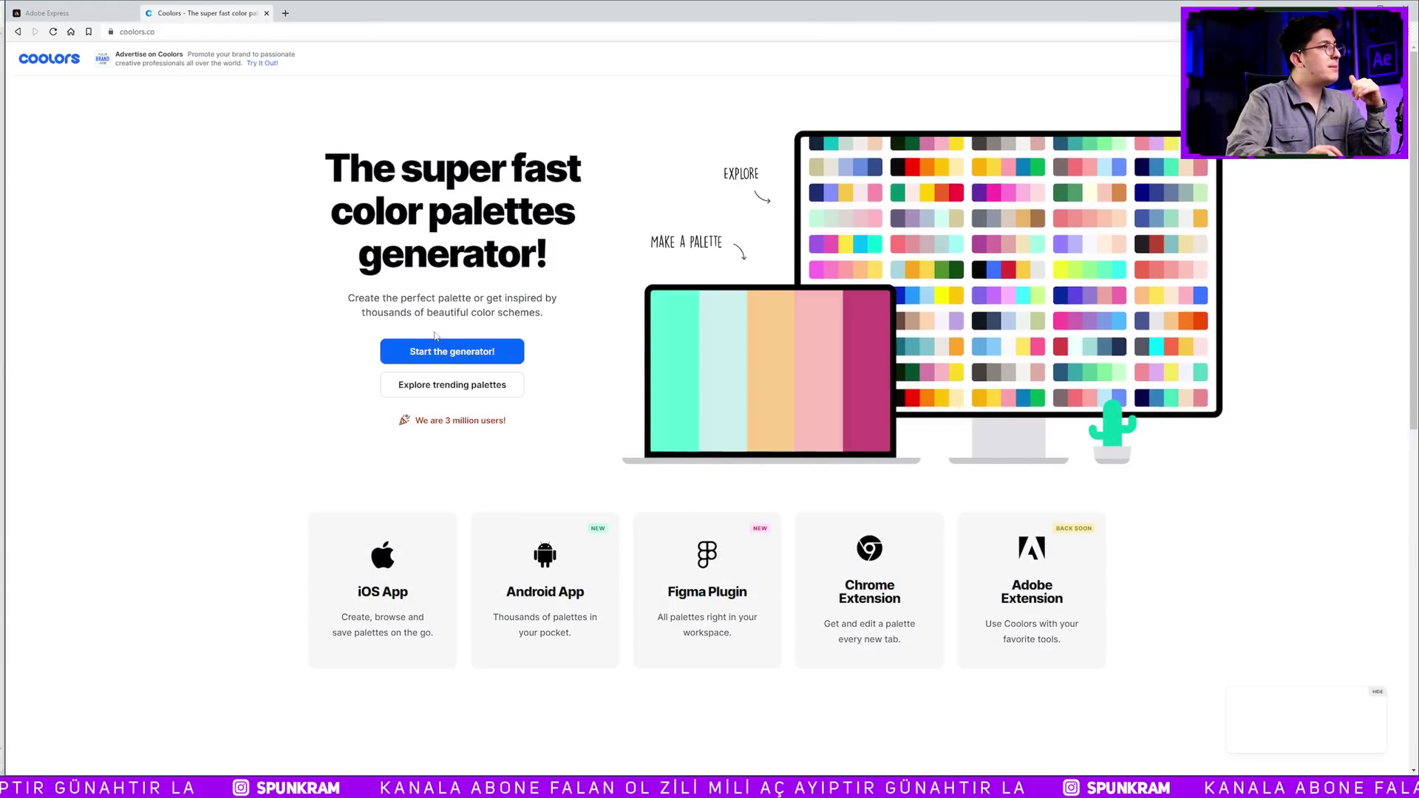
left_click(452, 351)
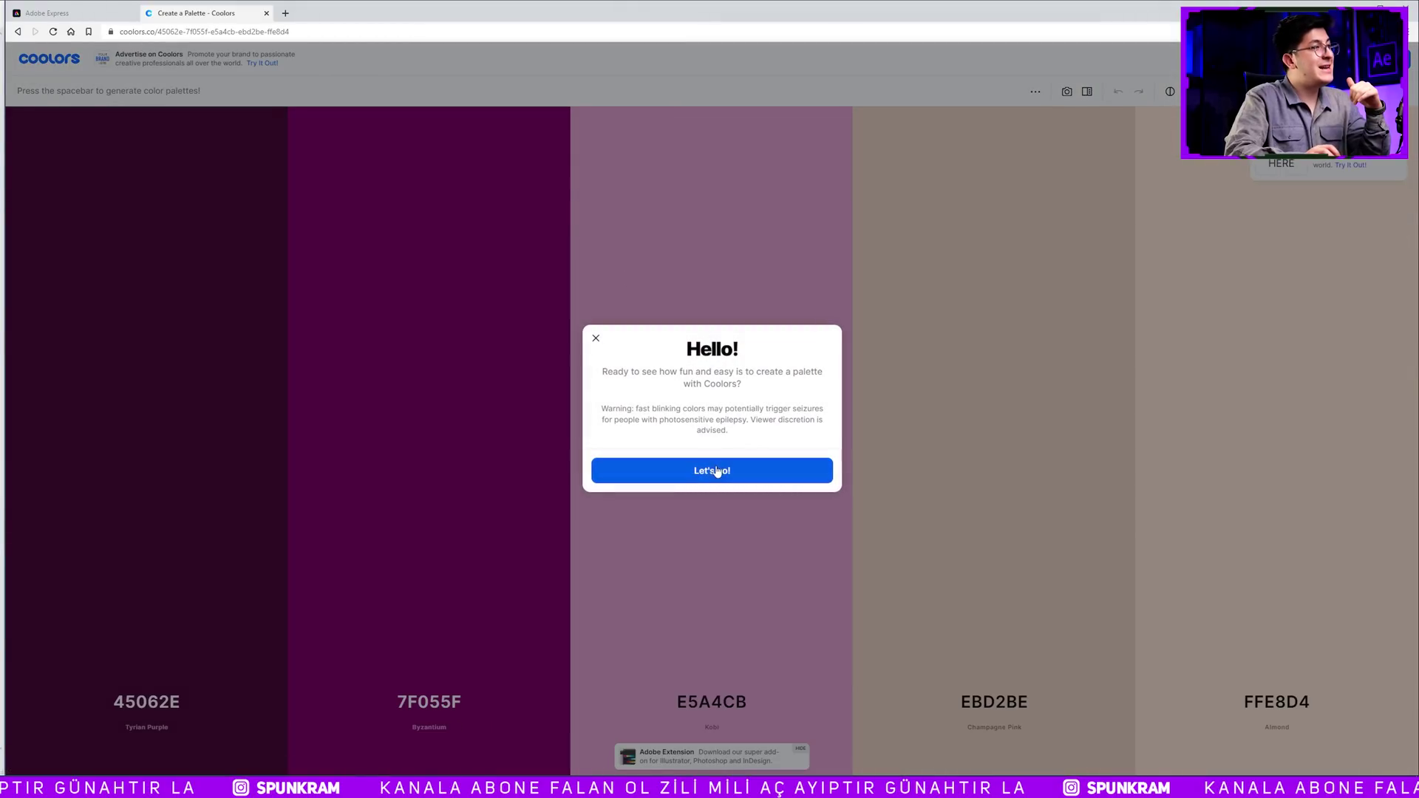
left_click(712, 470)
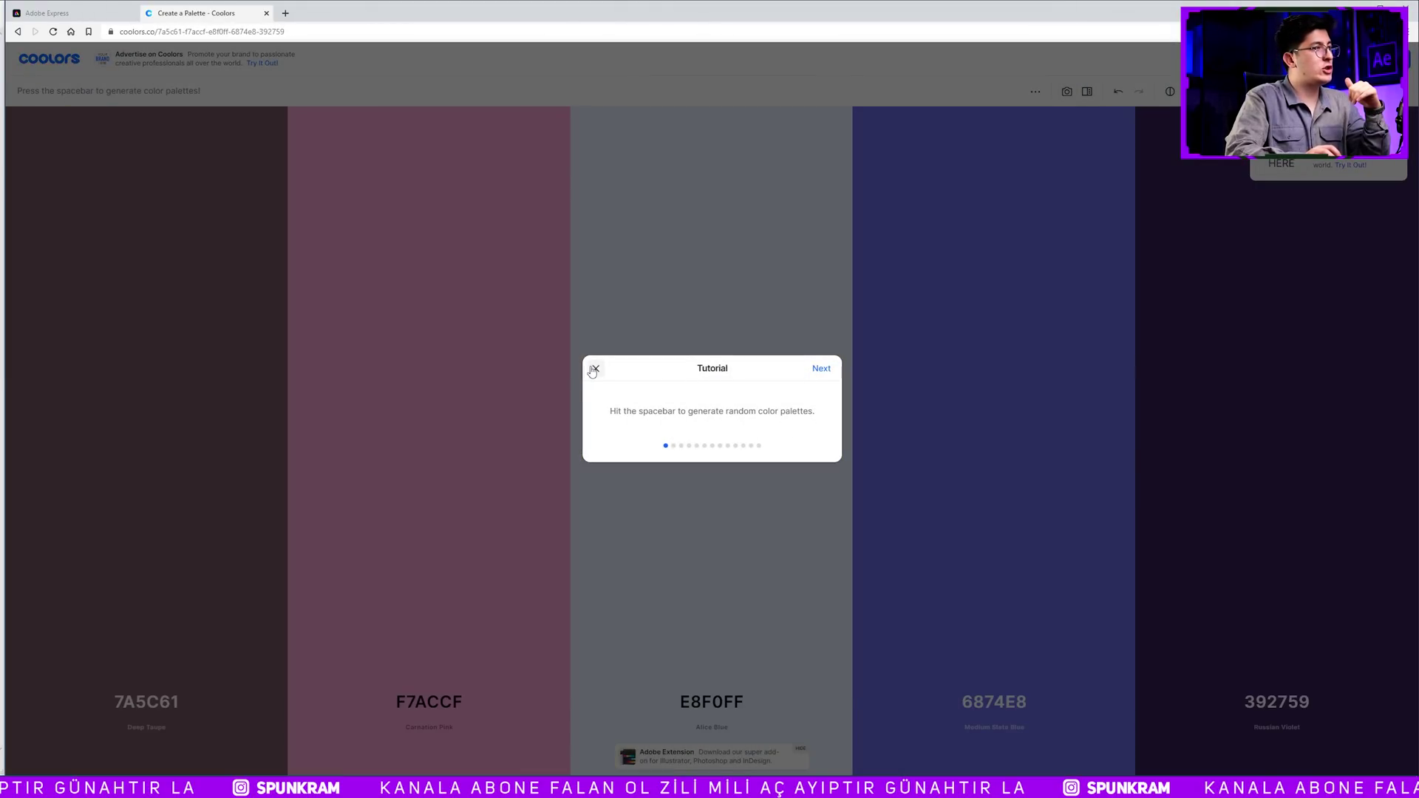
left_click(596, 369)
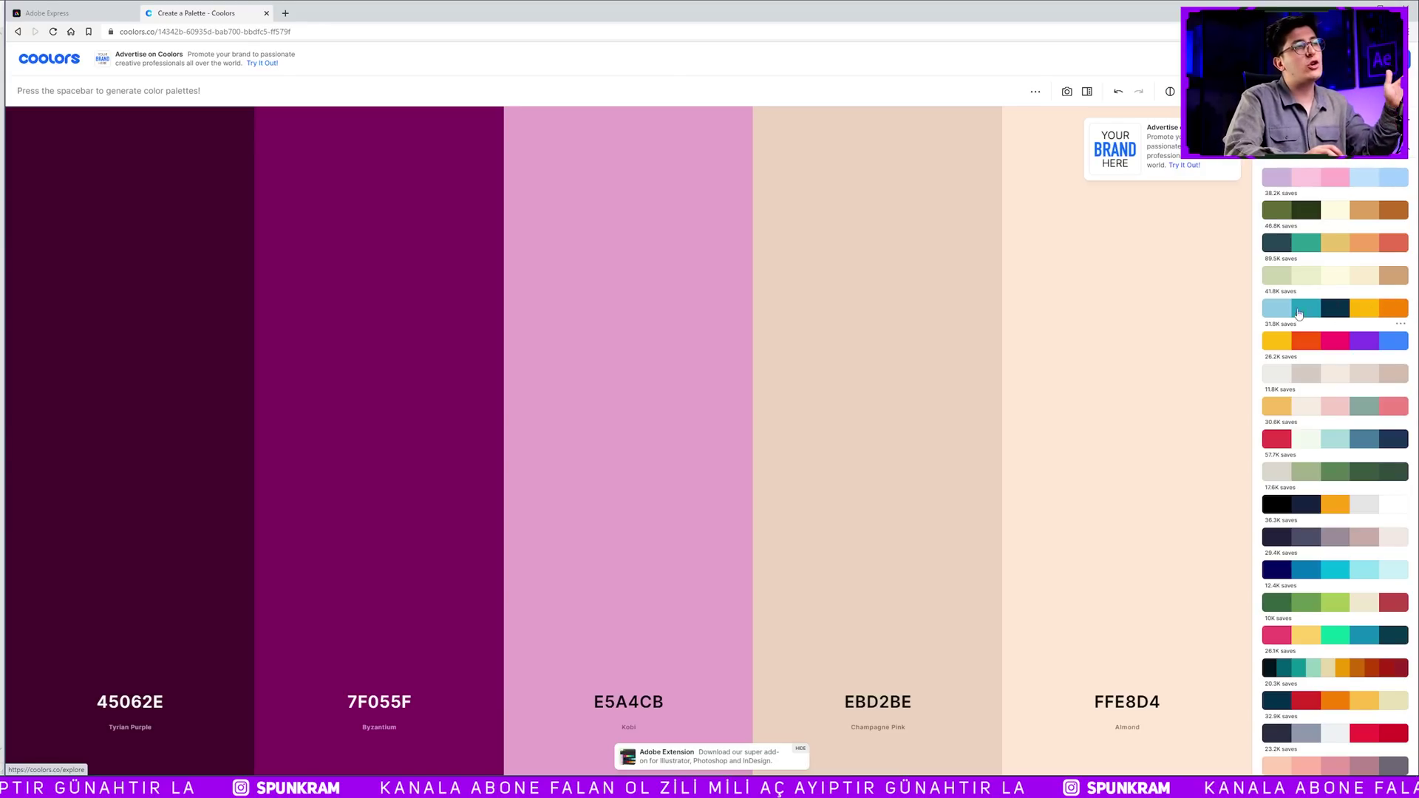
mouse_move(1335, 308)
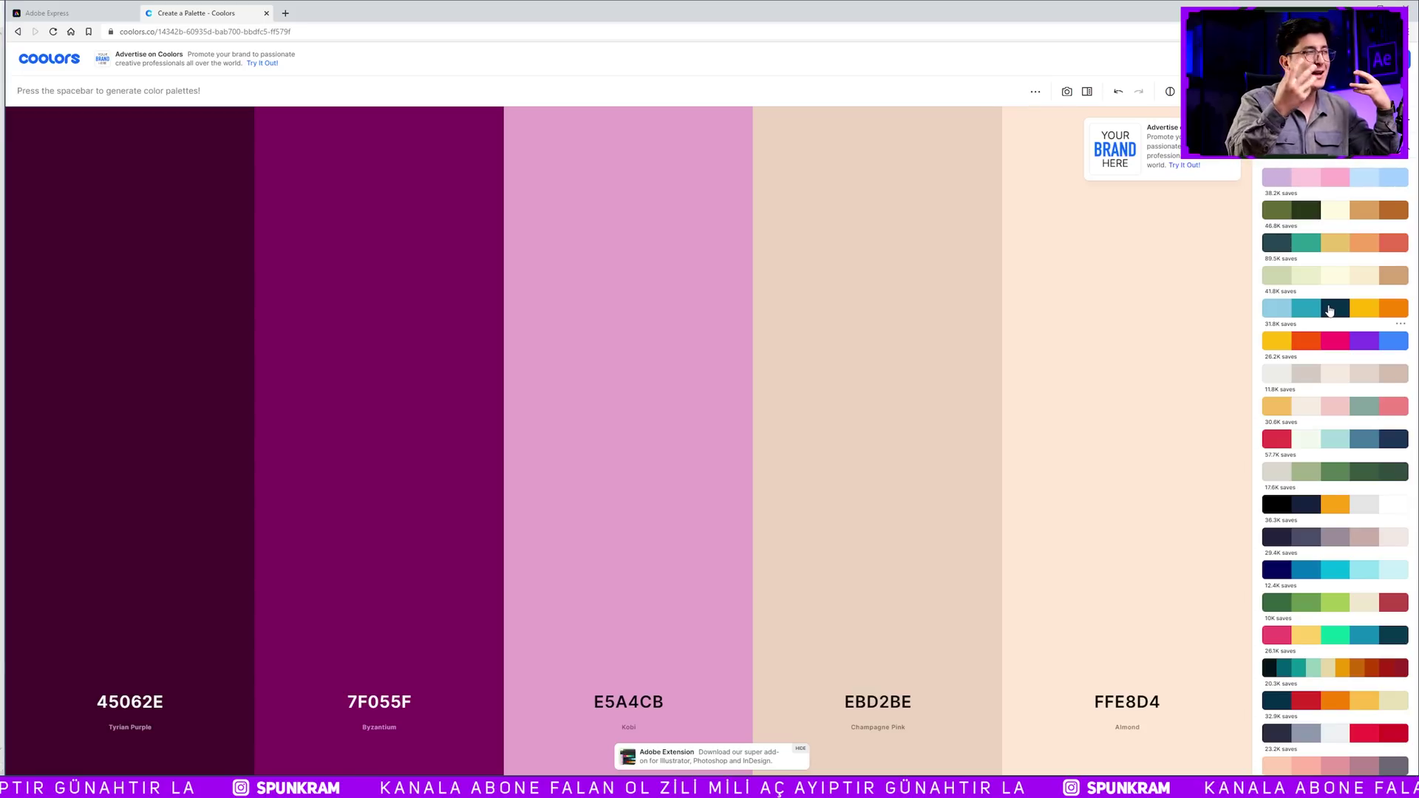
key("ctrl+Tab")
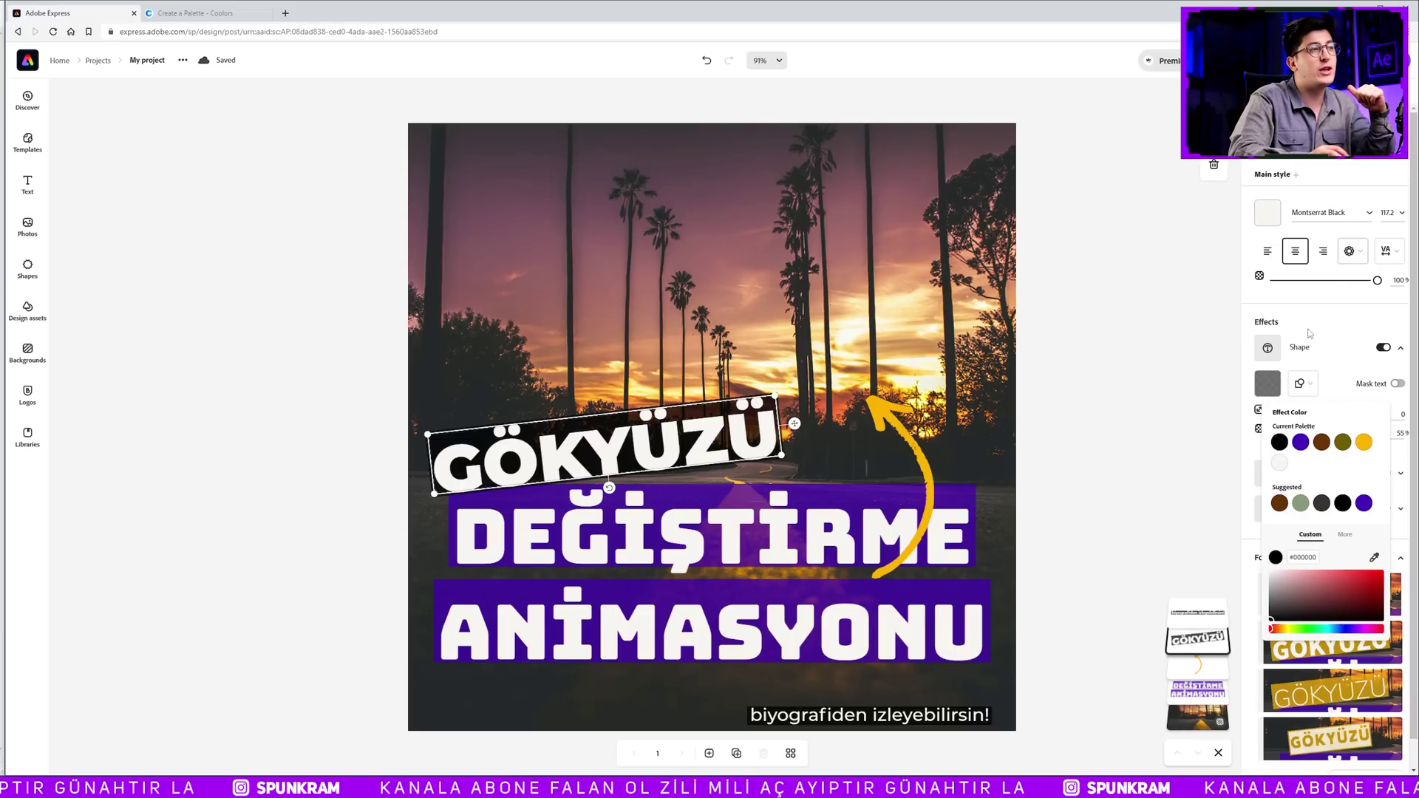
- Try purple, brown and olive backings on the GÖKYÜZÜ label, settling on dark grey
left_click(1301, 443)
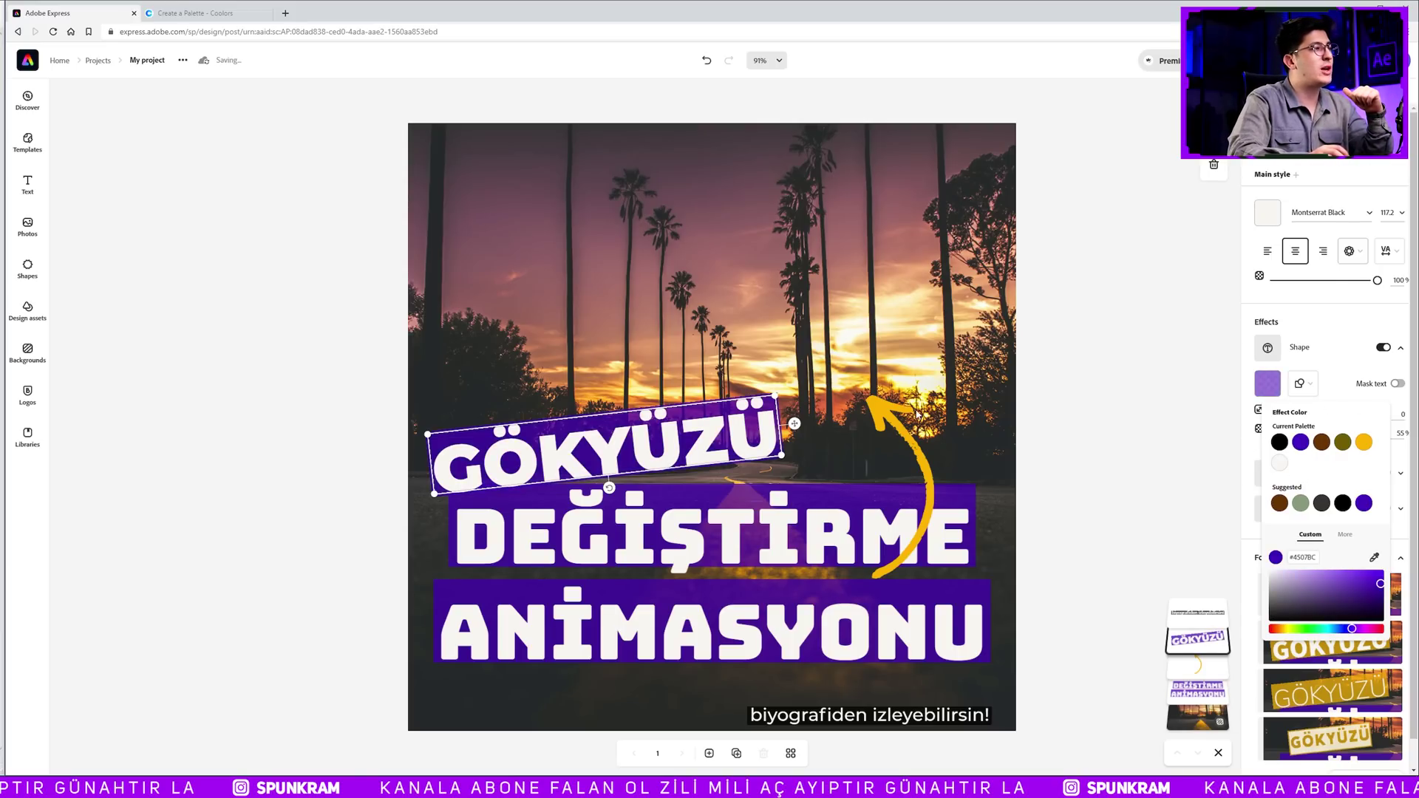
left_click(1323, 441)
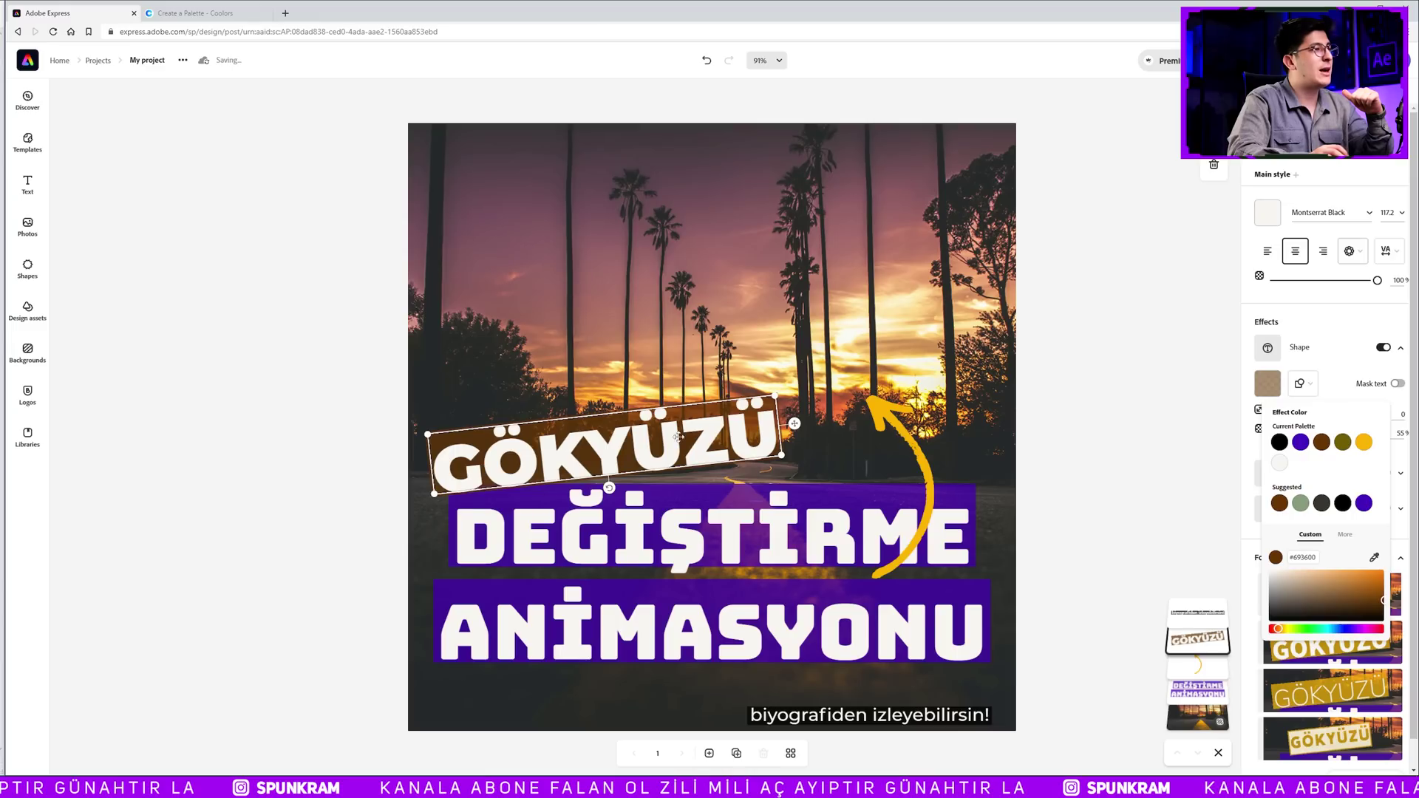
left_click(1342, 442)
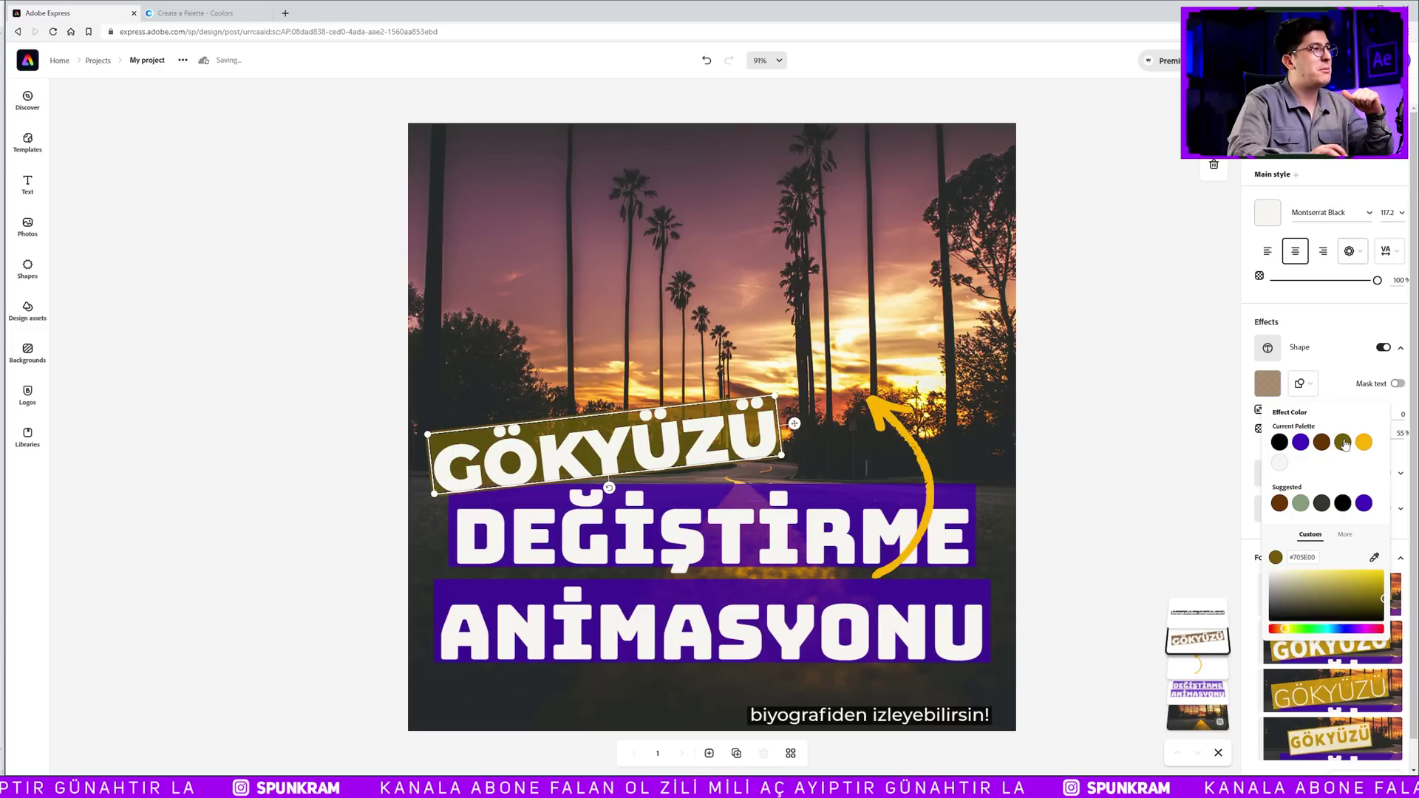
left_click(1279, 442)
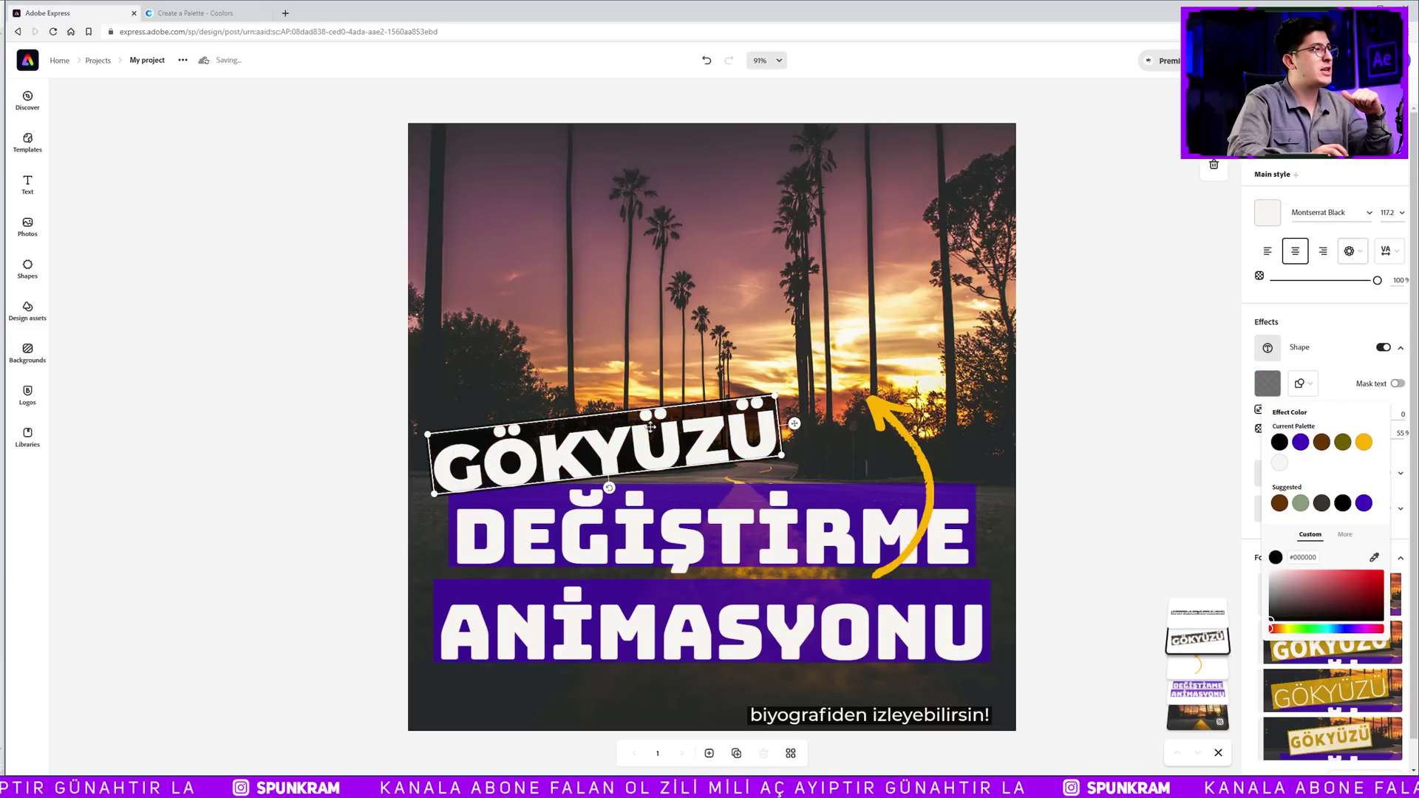
left_click(691, 516)
left_click(937, 407)
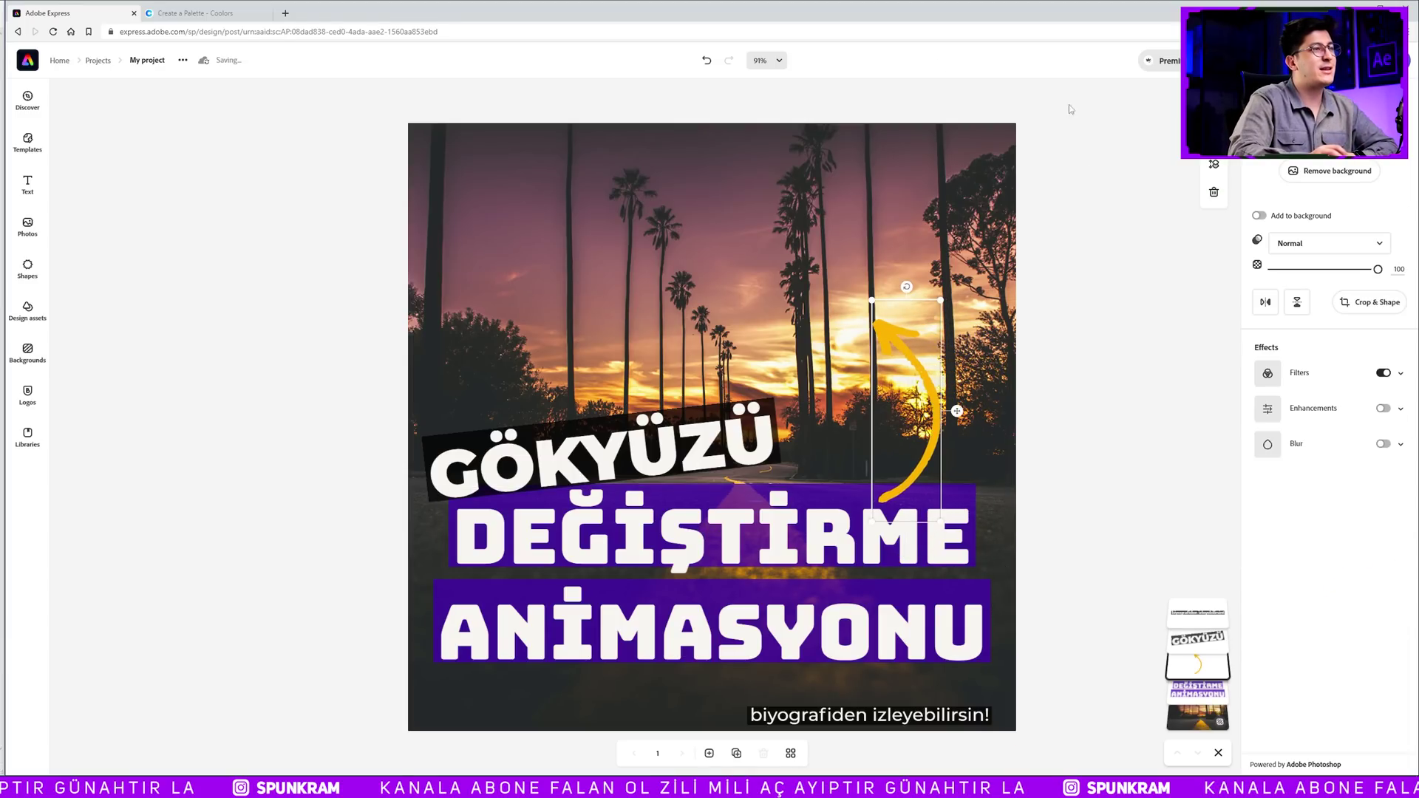
- Try Grayscale, Contrast and Lighten filters on the curved arrow and nudge it left
left_click(1400, 373)
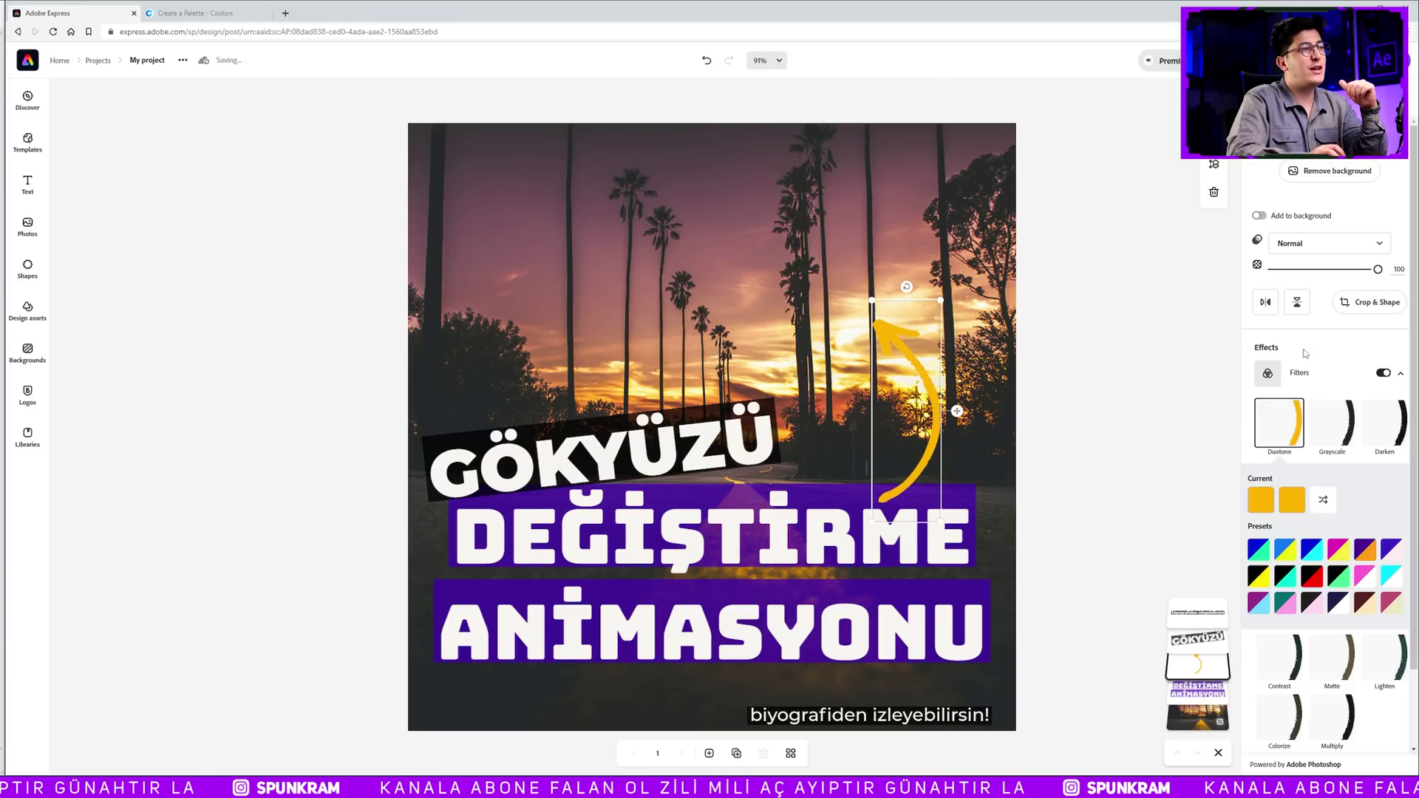
left_click(1334, 425)
left_click(1301, 502)
left_click(1382, 494)
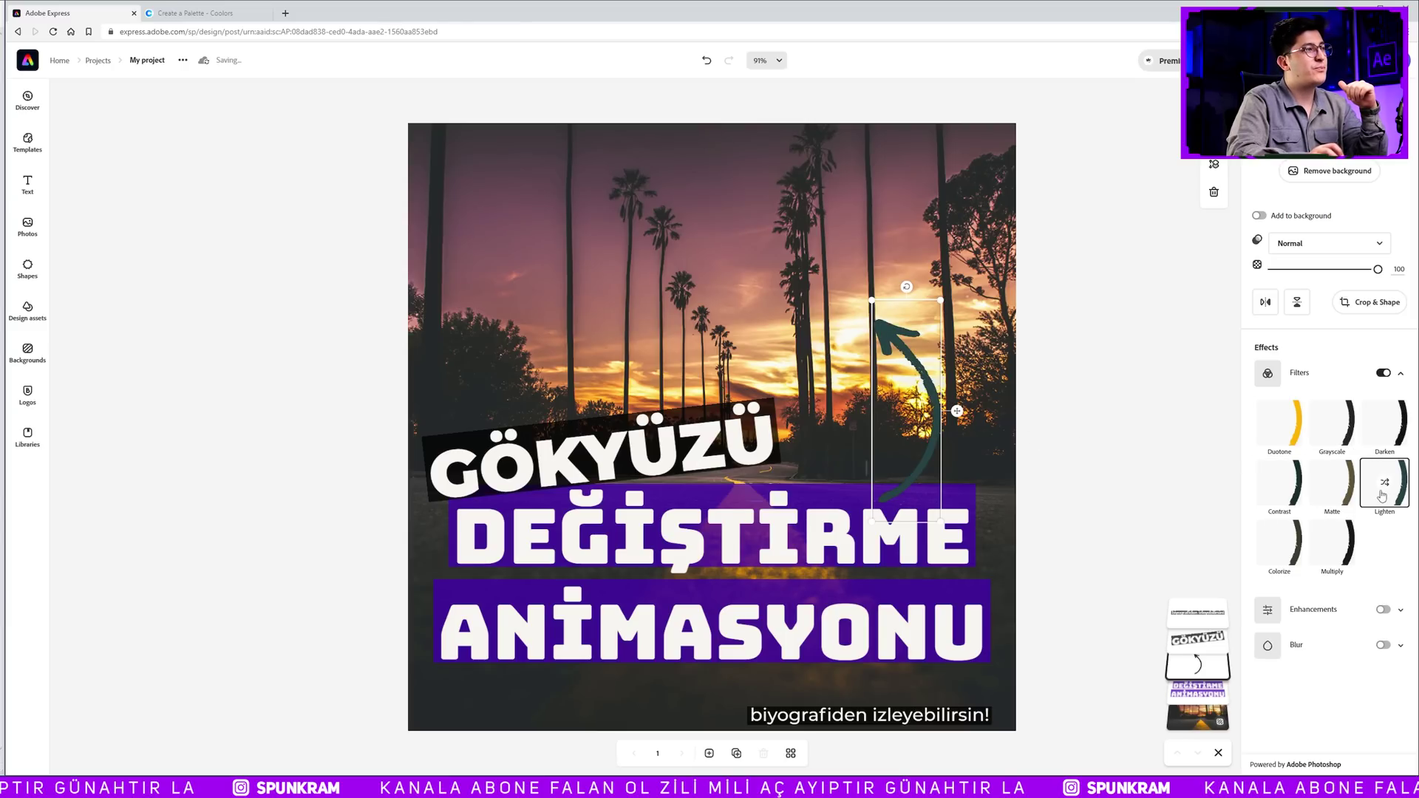
left_click_drag(927, 419, 878, 412)
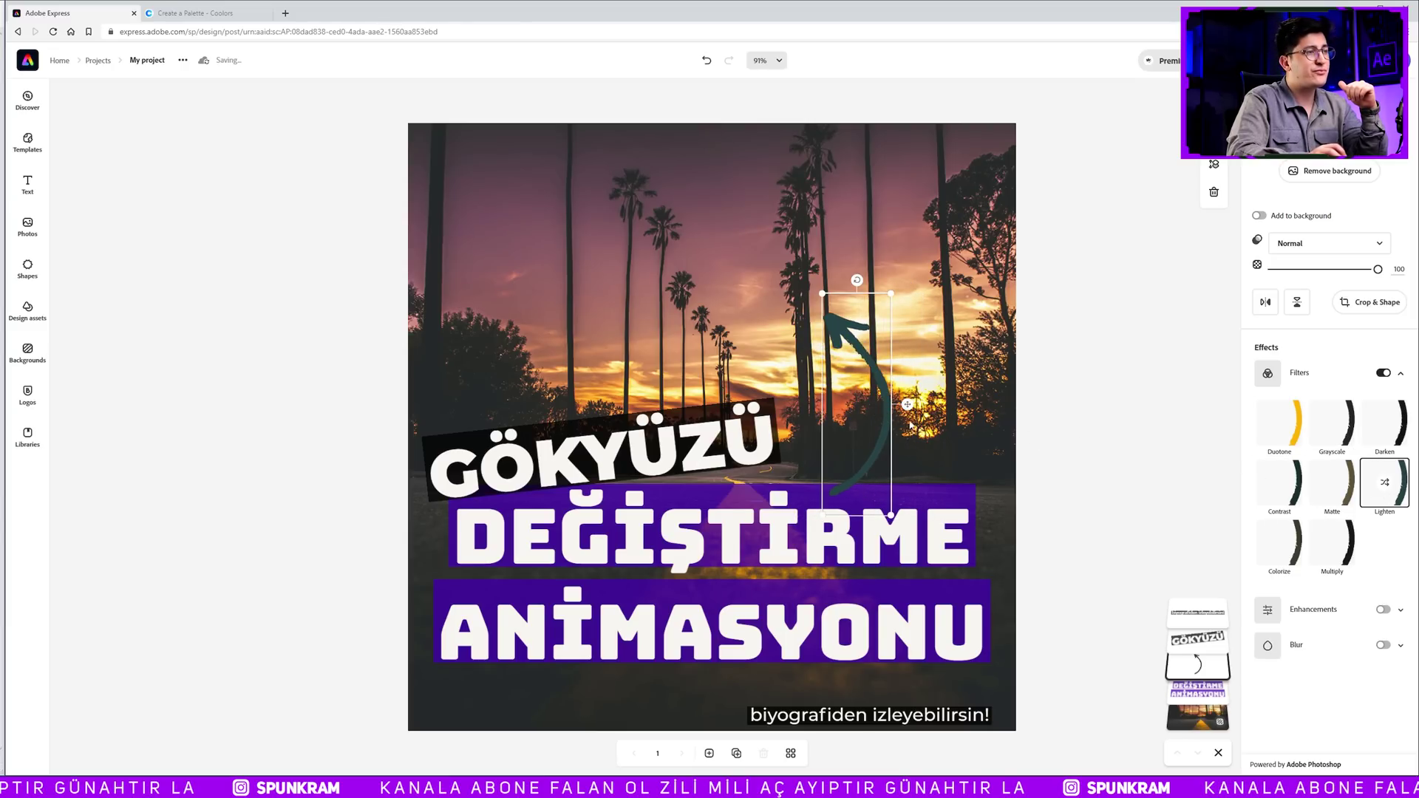
- Swap the arrow's filters for a raised Enhancements contrast, then move the caption below ANİMASYONU
left_click(1295, 378)
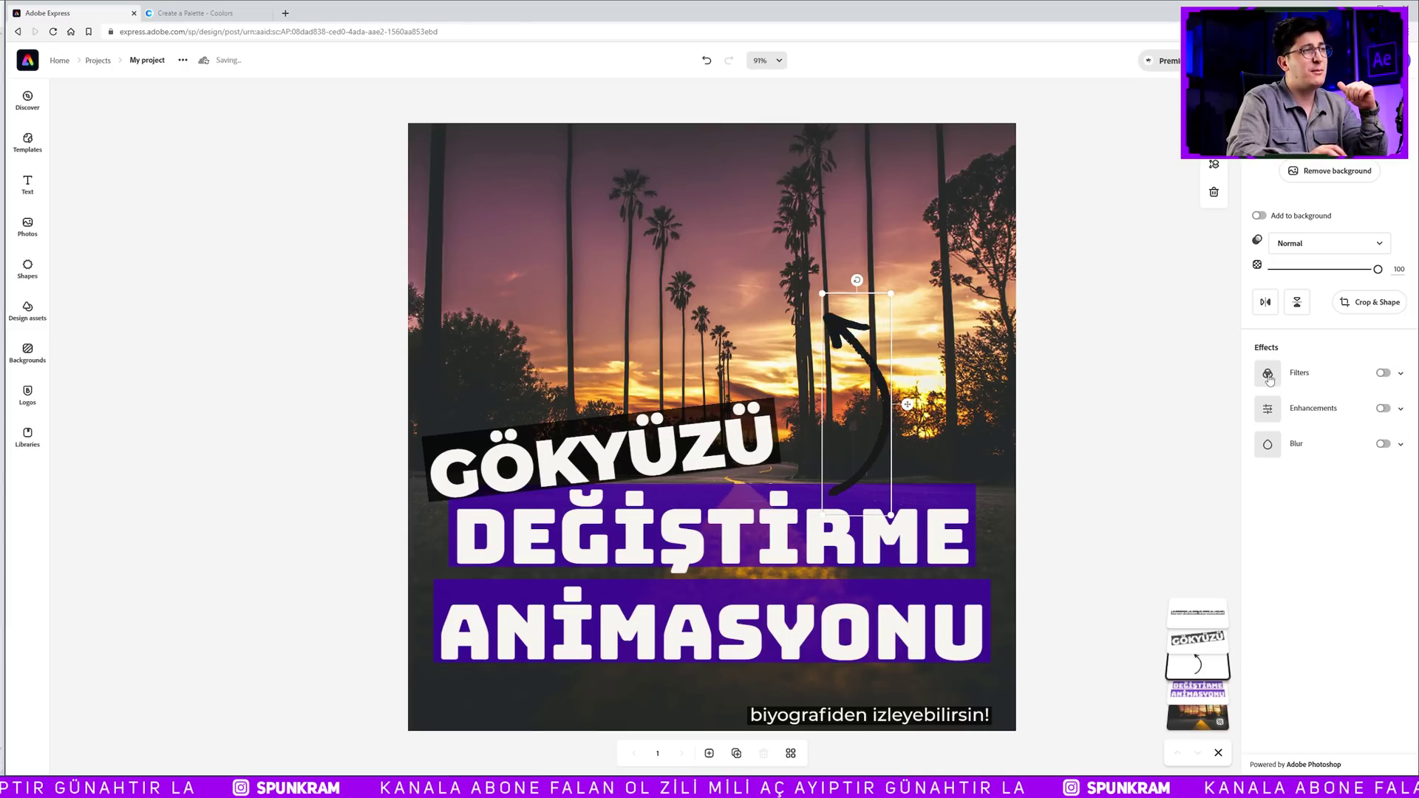
left_click(1334, 414)
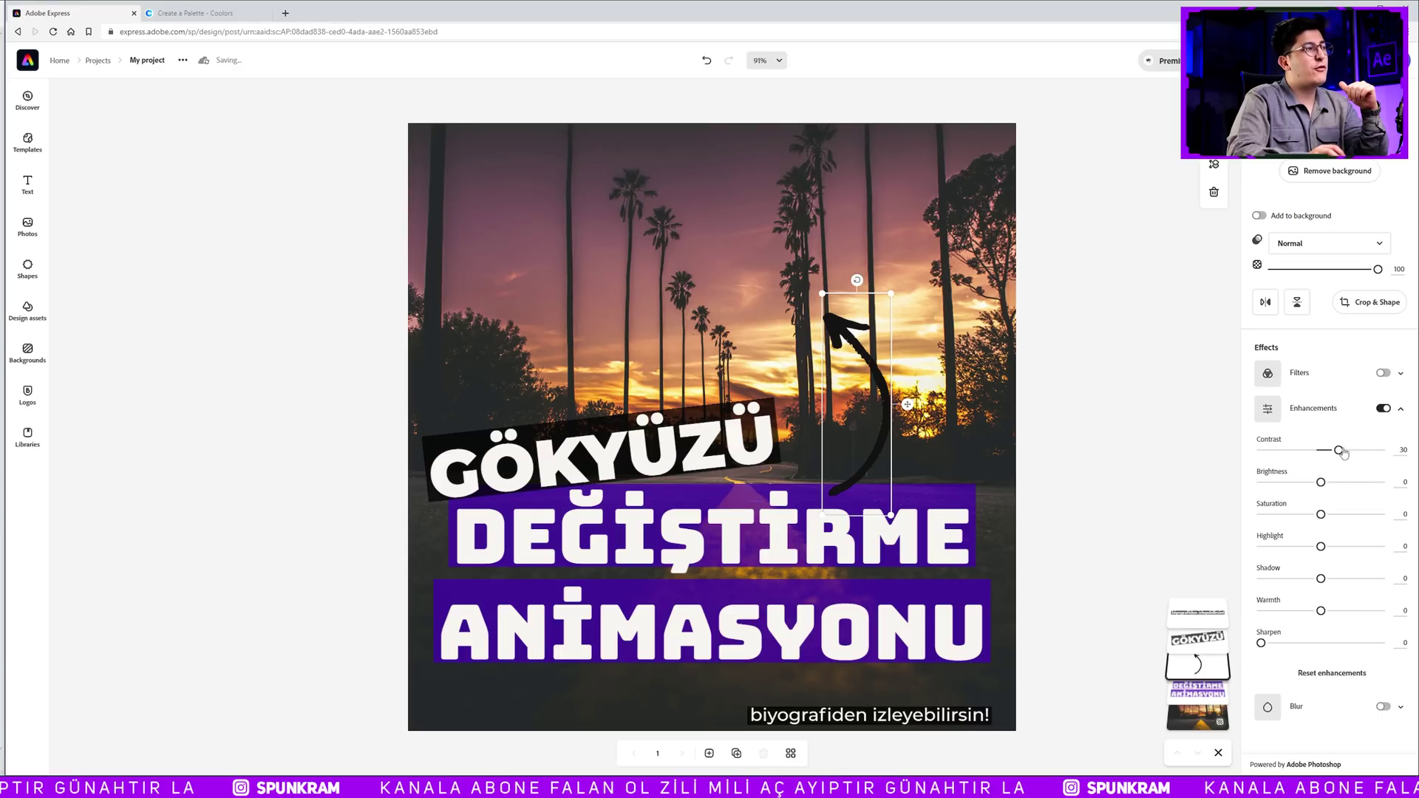
left_click_drag(1343, 452, 1308, 482)
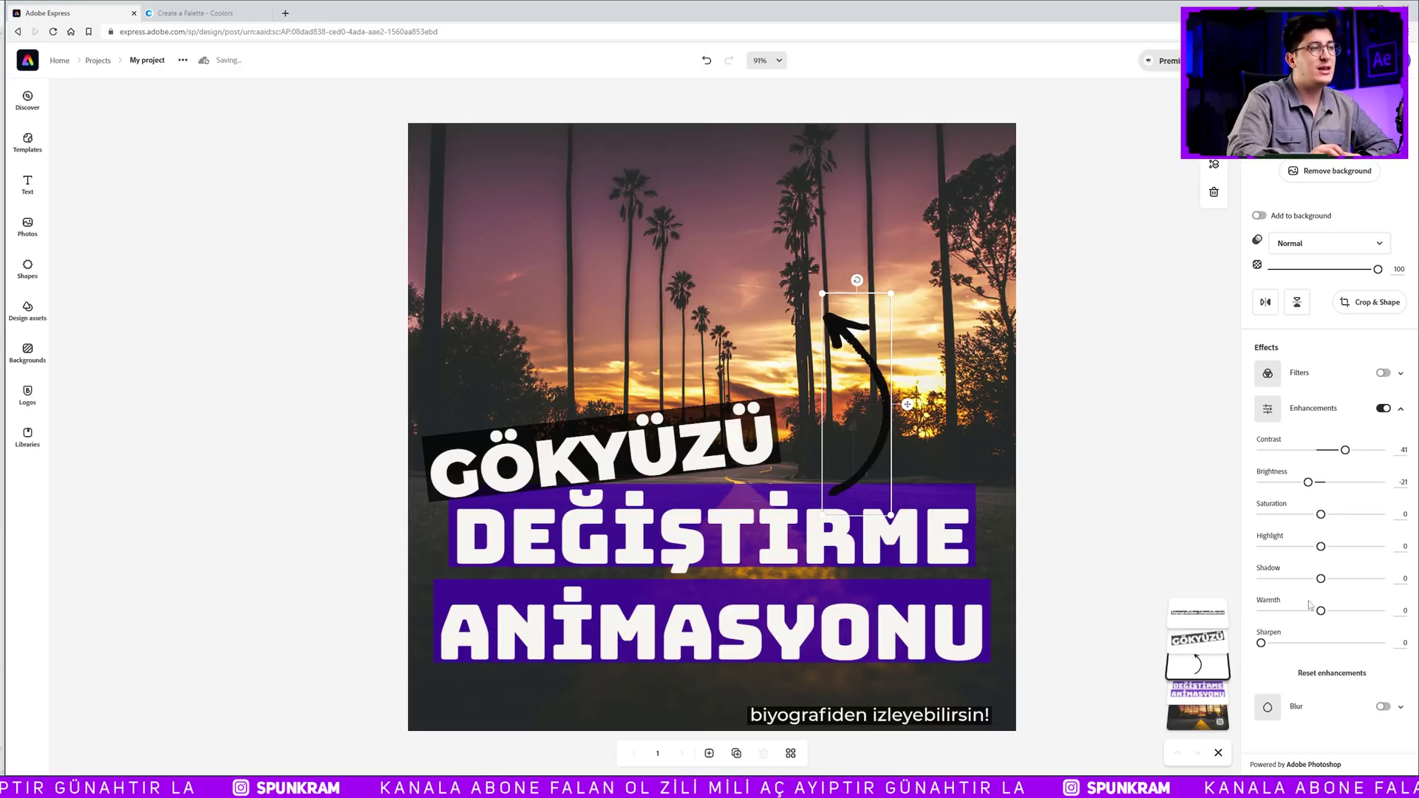
left_click(1313, 408)
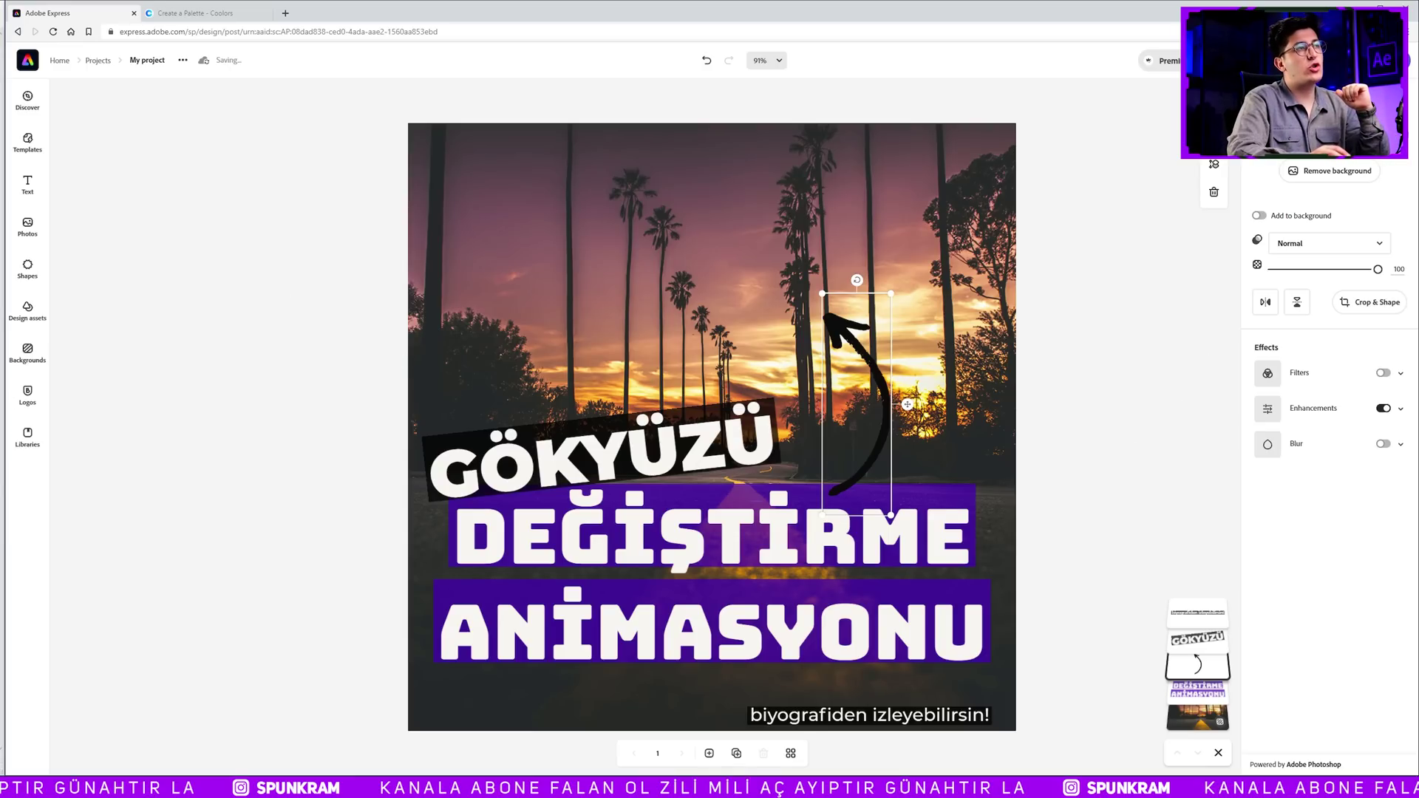
key("Escape")
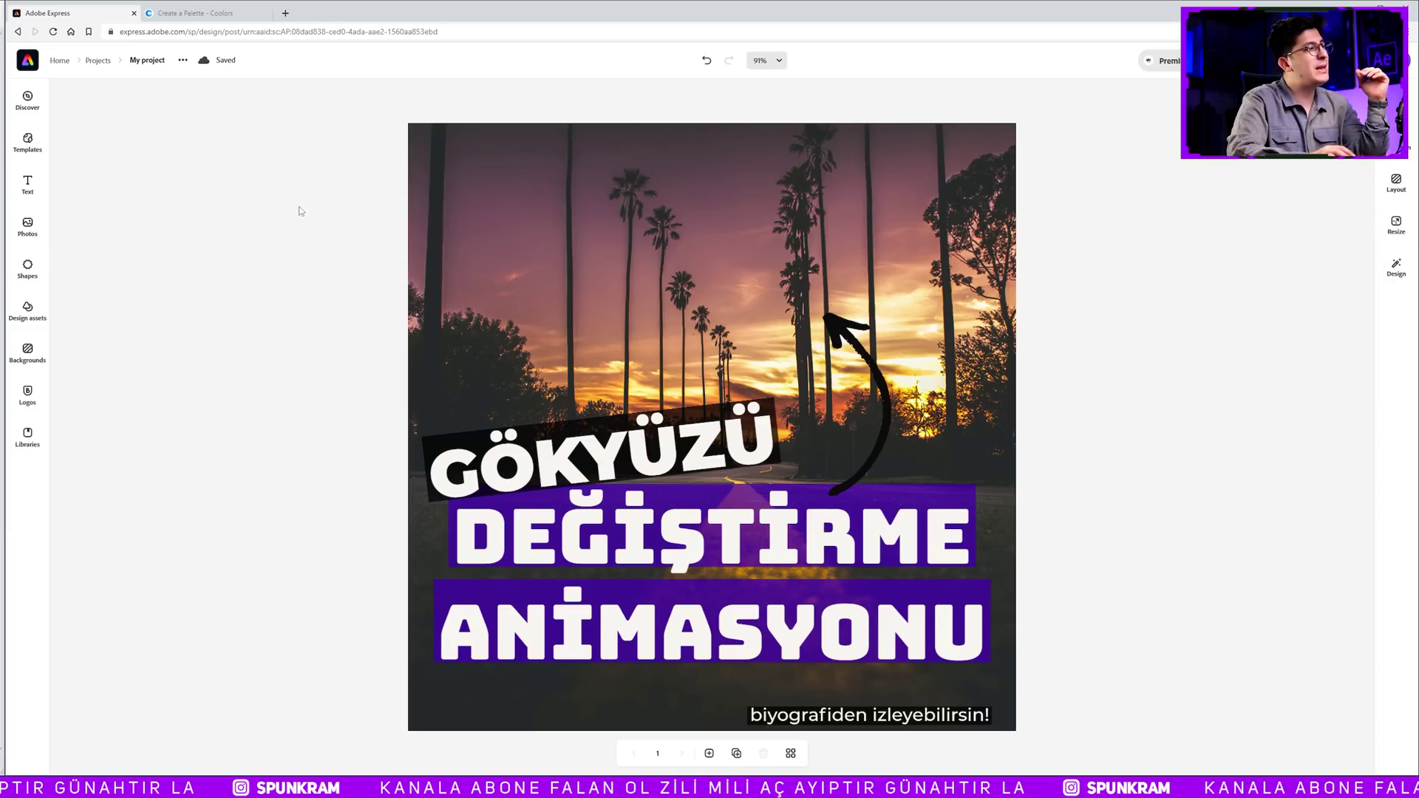
left_click_drag(872, 716, 910, 680)
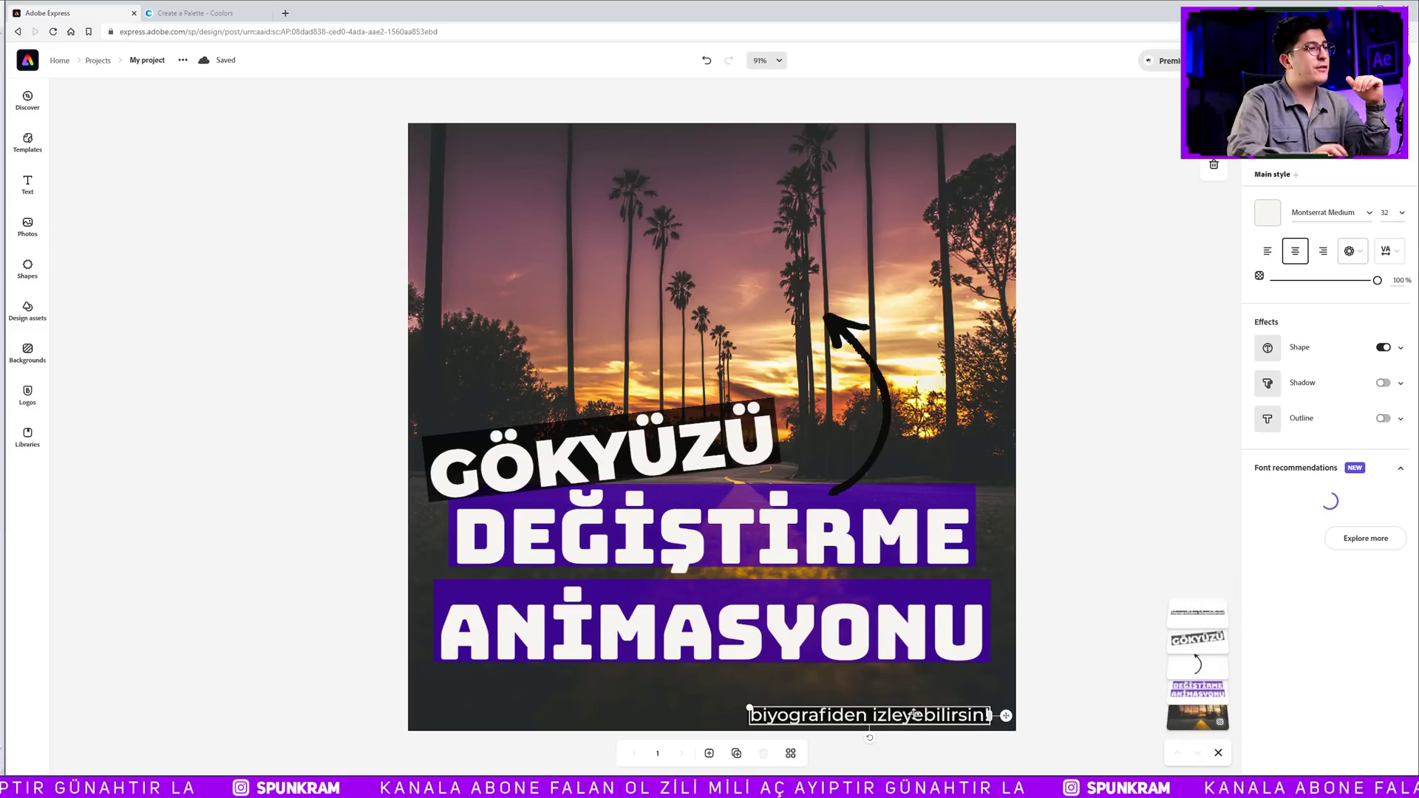
- Preview the design resized to Instagram story, portrait, landscape and Facebook post formats
left_click(1029, 469)
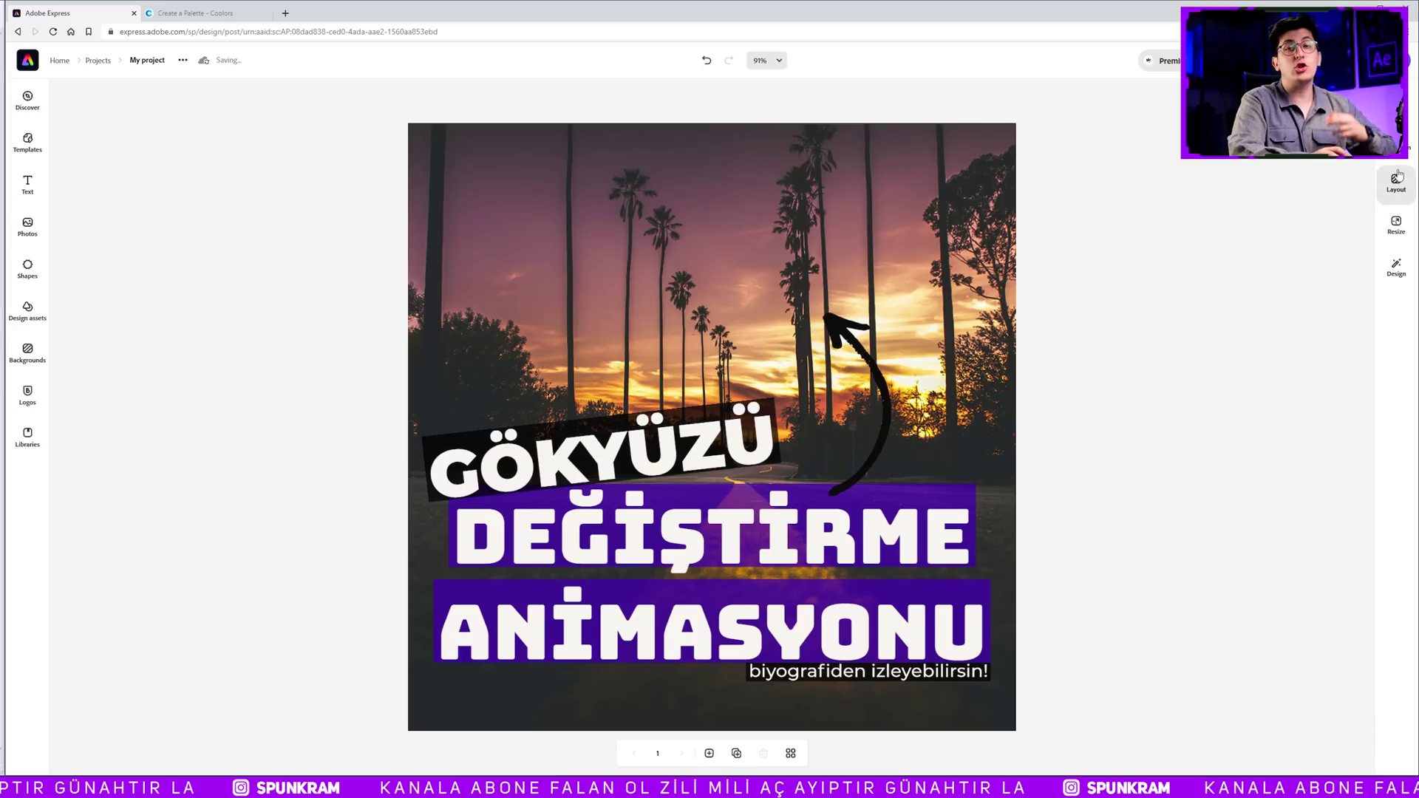
left_click(1394, 224)
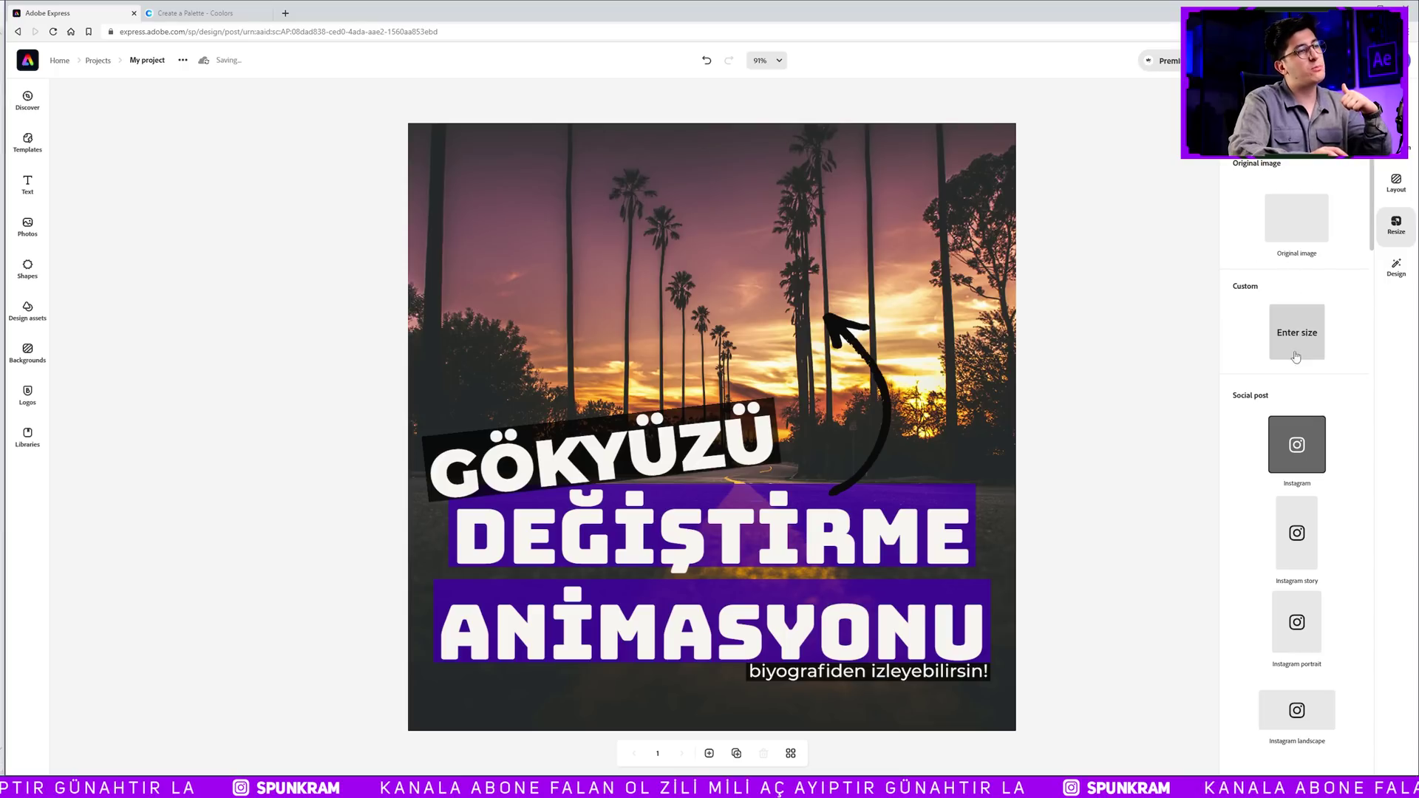
scroll(1290, 251, "down", 1)
scroll(1297, 280, "down", 2)
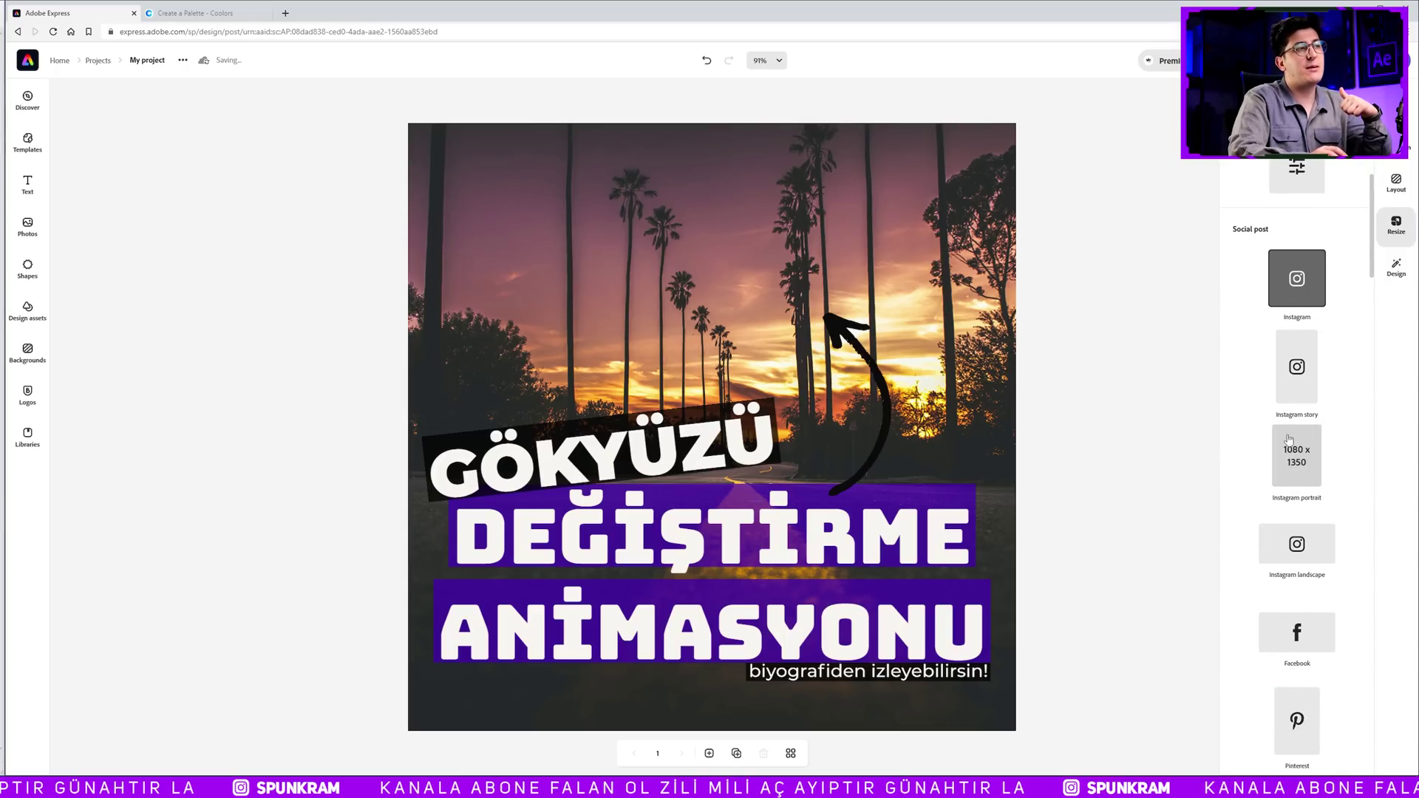
left_click(1298, 381)
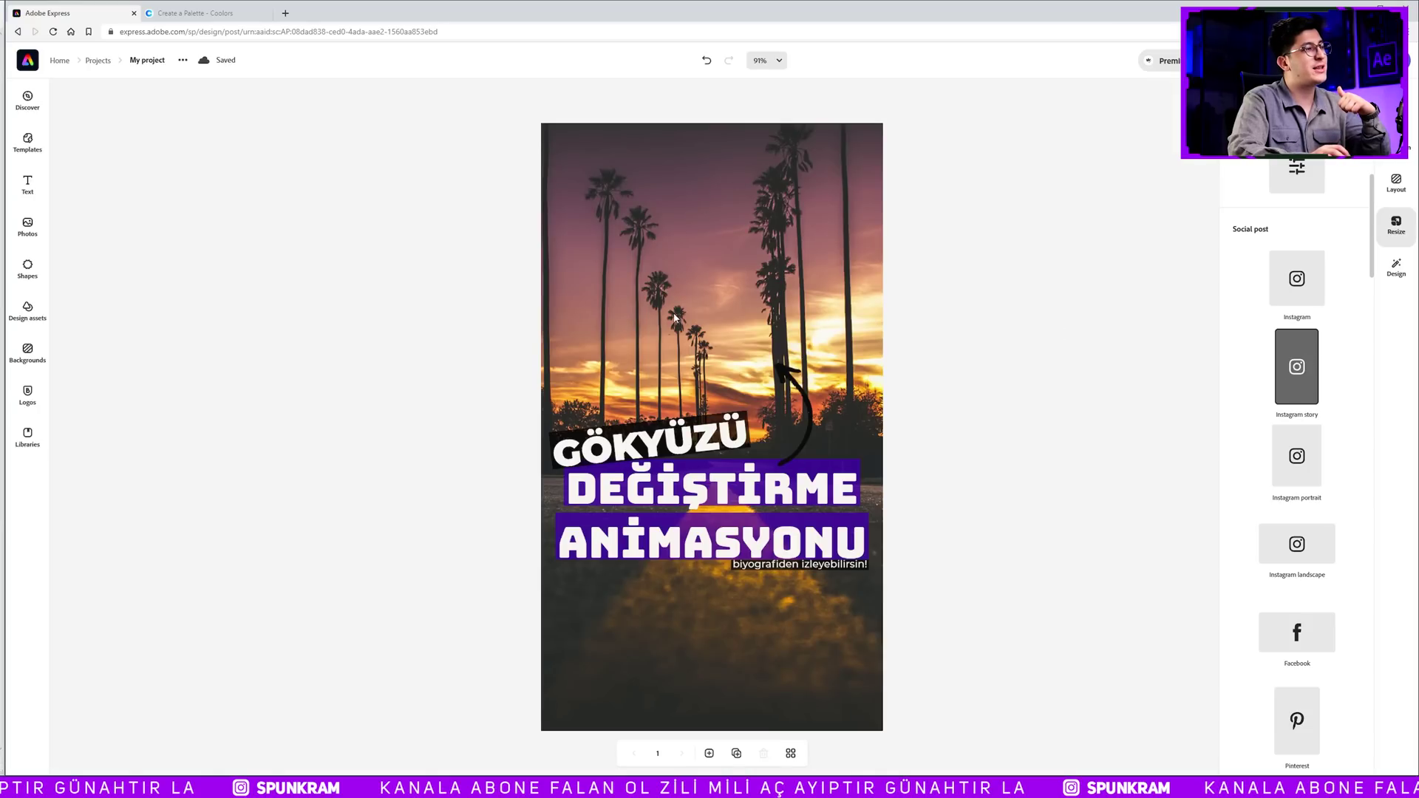
left_click(1297, 455)
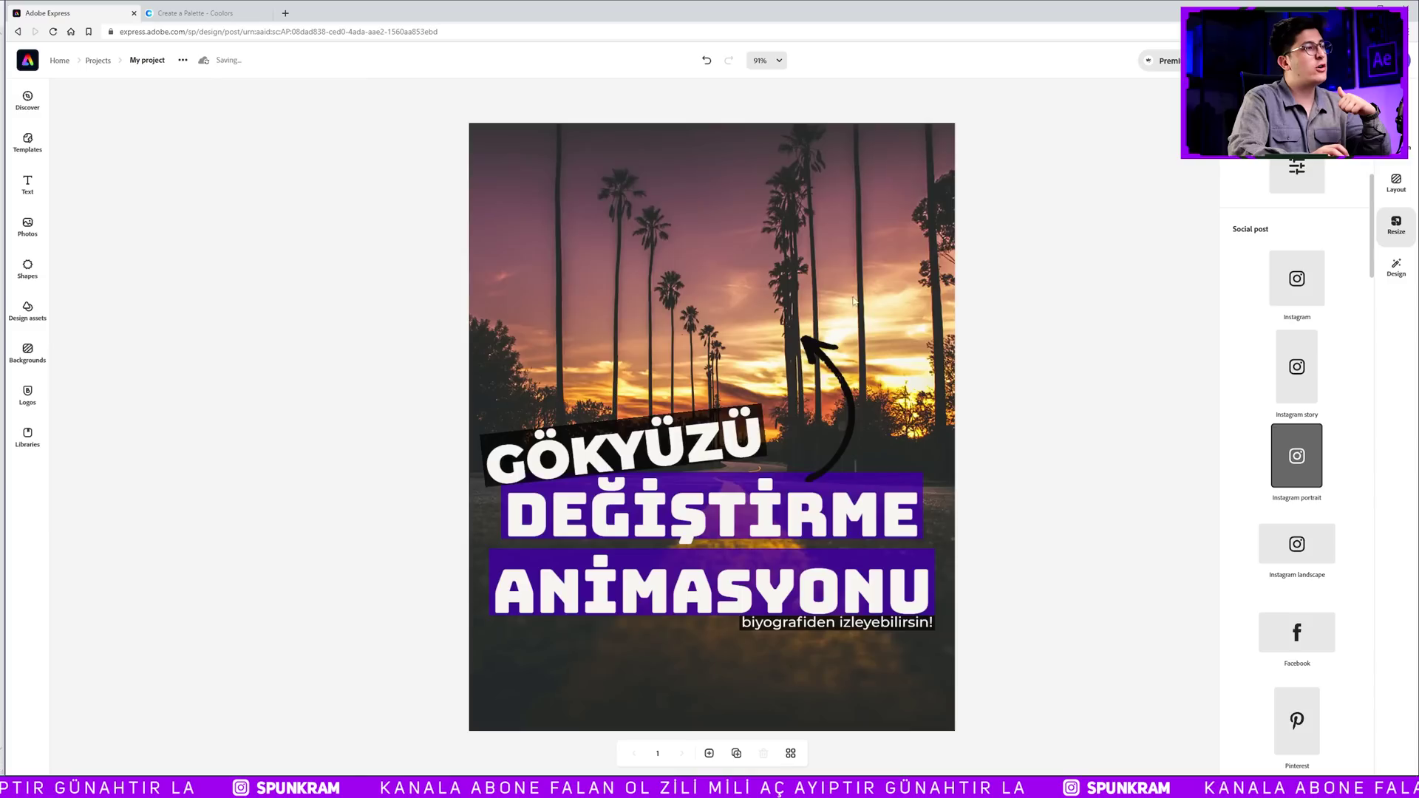
left_click(1297, 544)
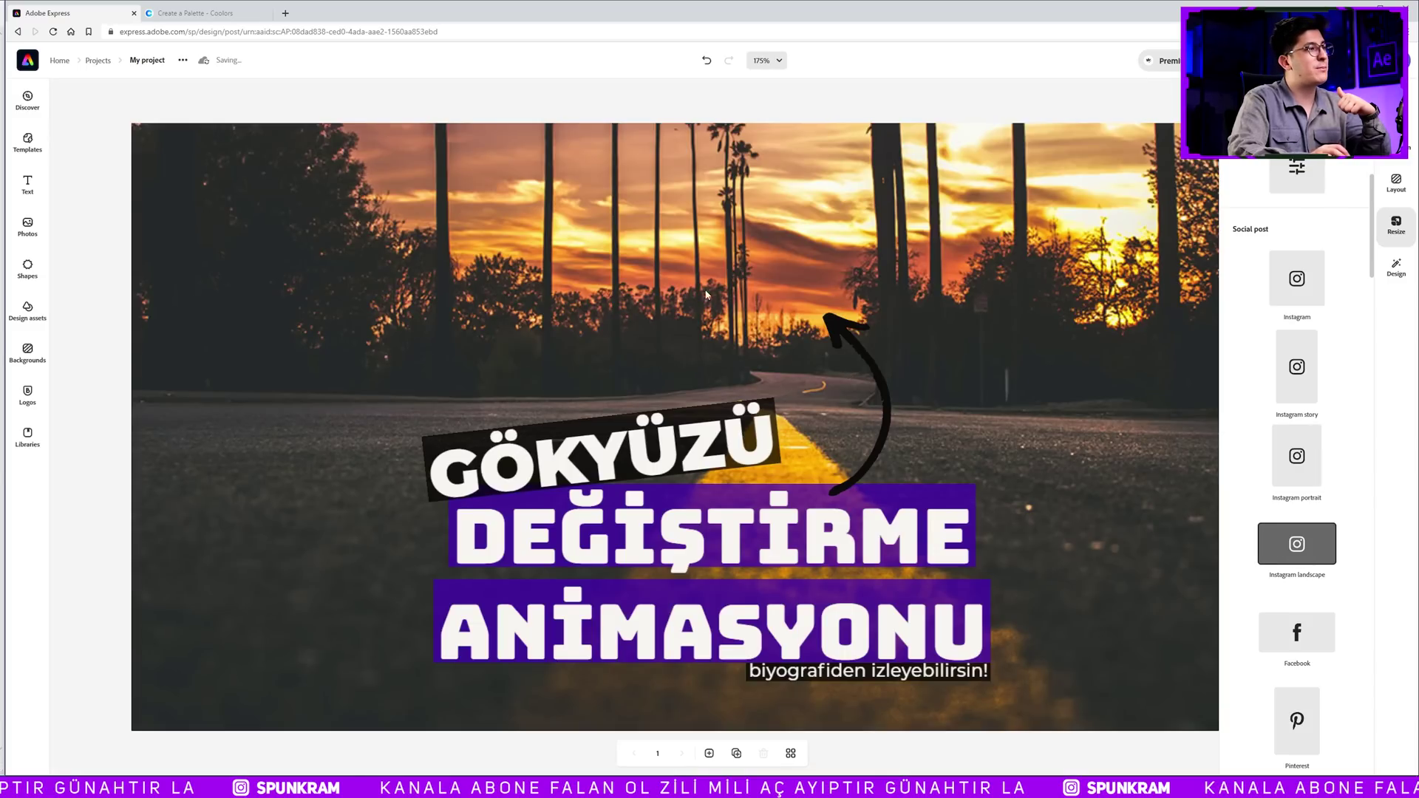
left_click(1297, 631)
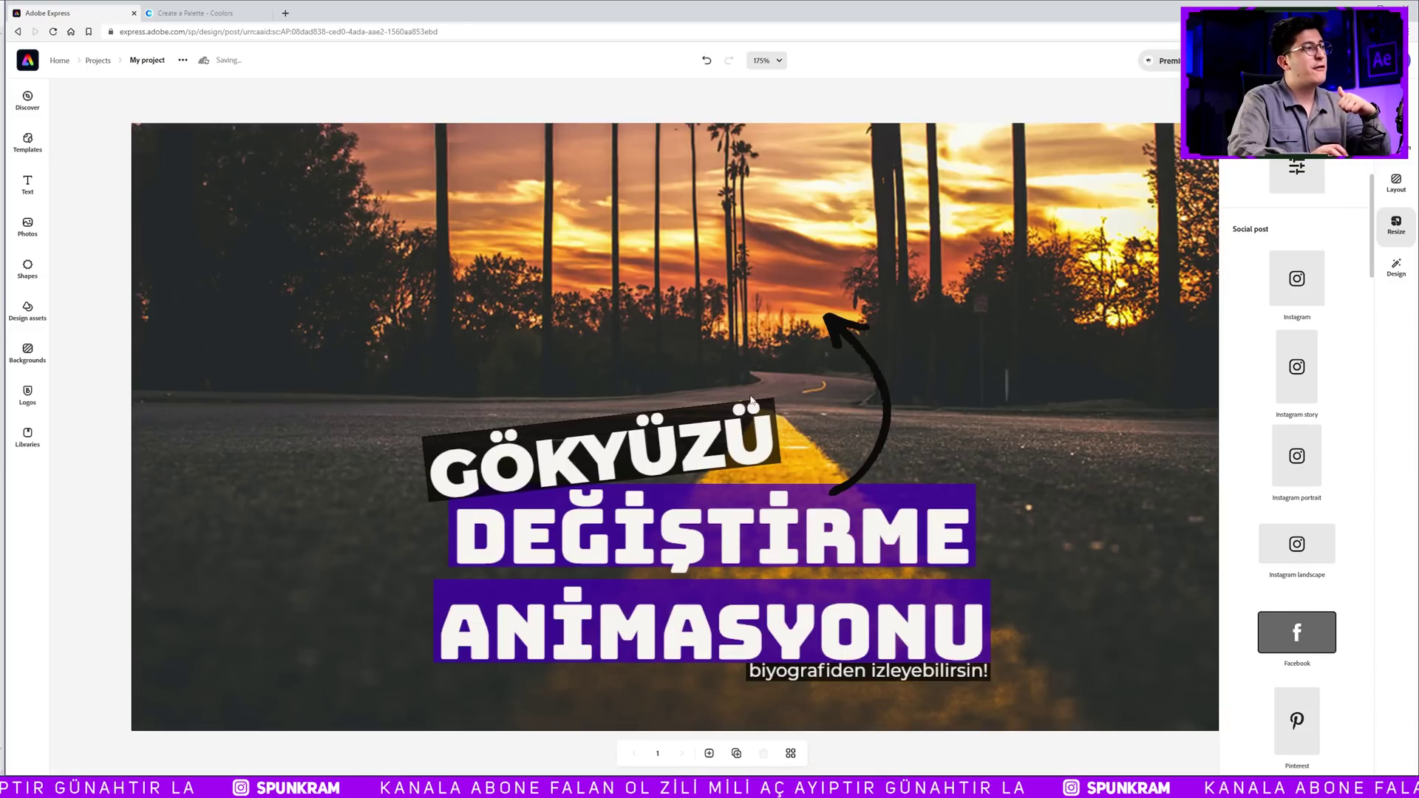
- Compare Pinterest and YouTube thumbnail sizes, settle on Instagram story, and return home
scroll(1286, 541, "down", 3)
left_click(1286, 541)
left_click(1297, 588)
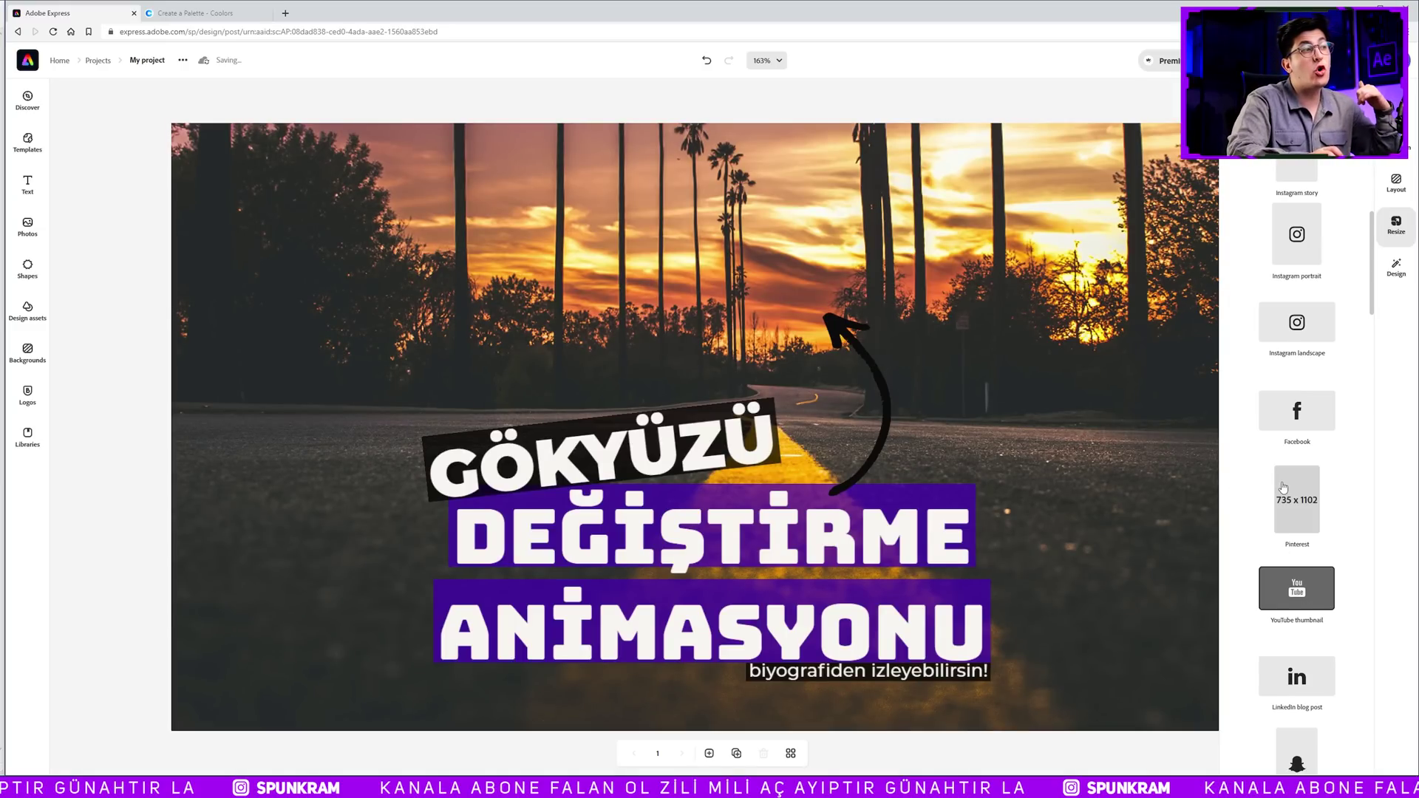
scroll(1297, 443, "up", 4)
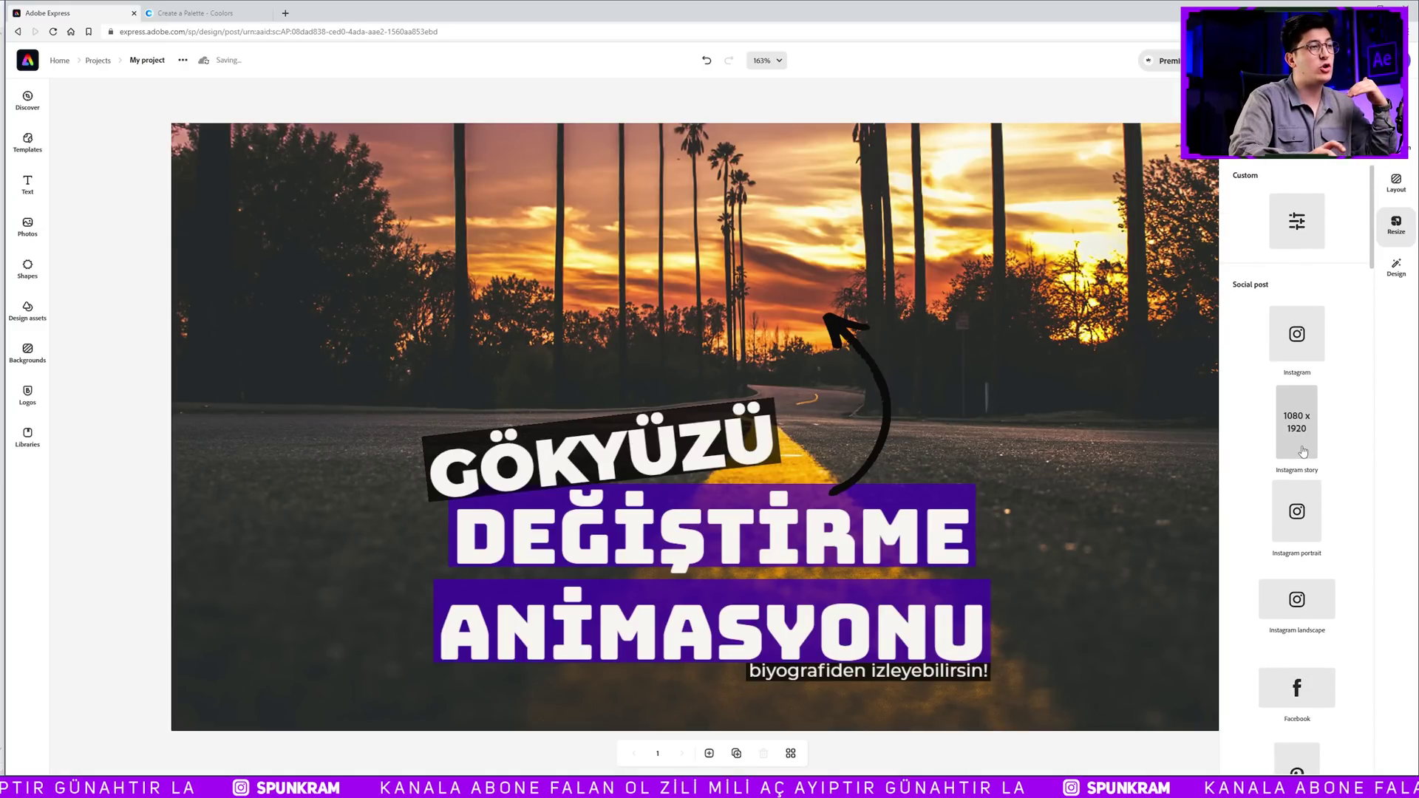
left_click(1302, 450)
left_click(705, 432)
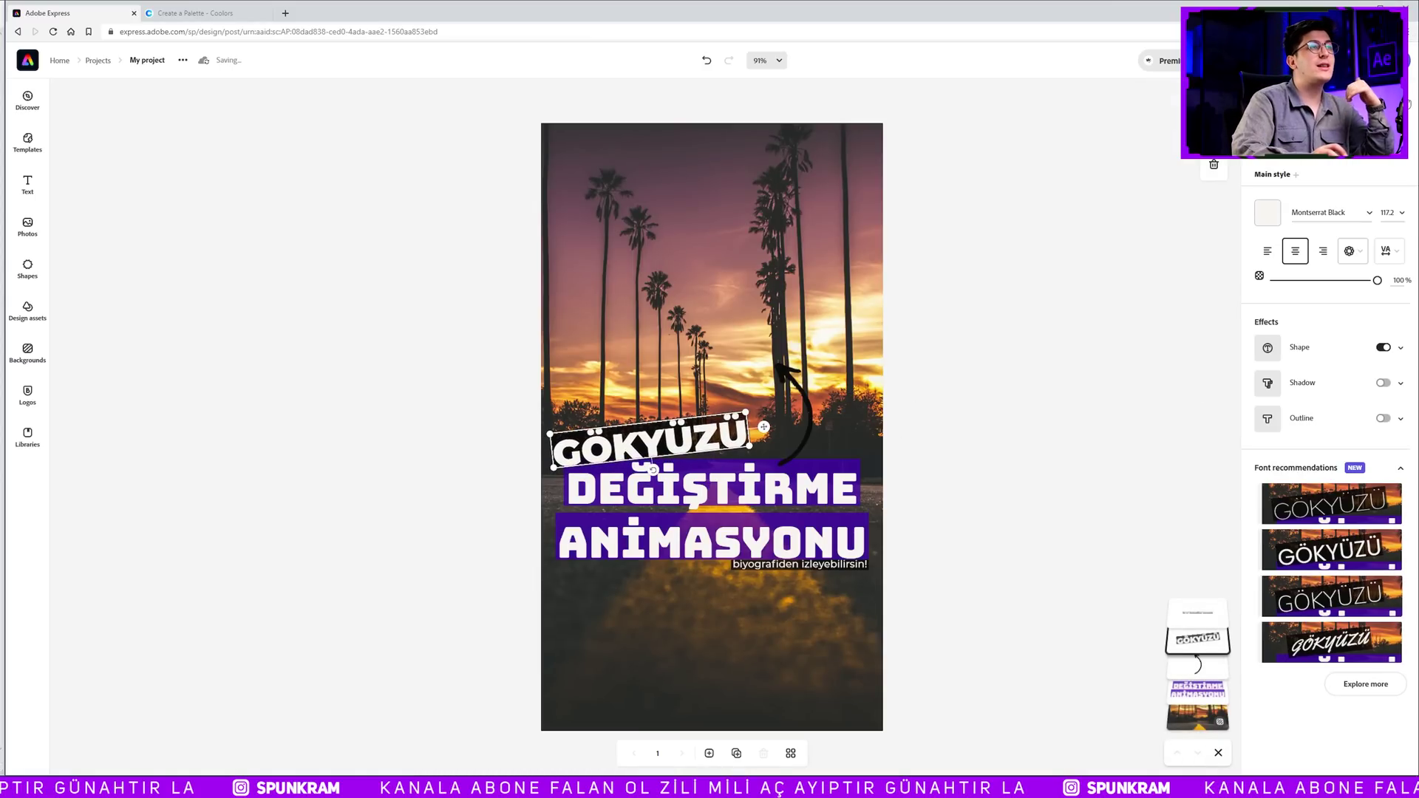
key("Escape")
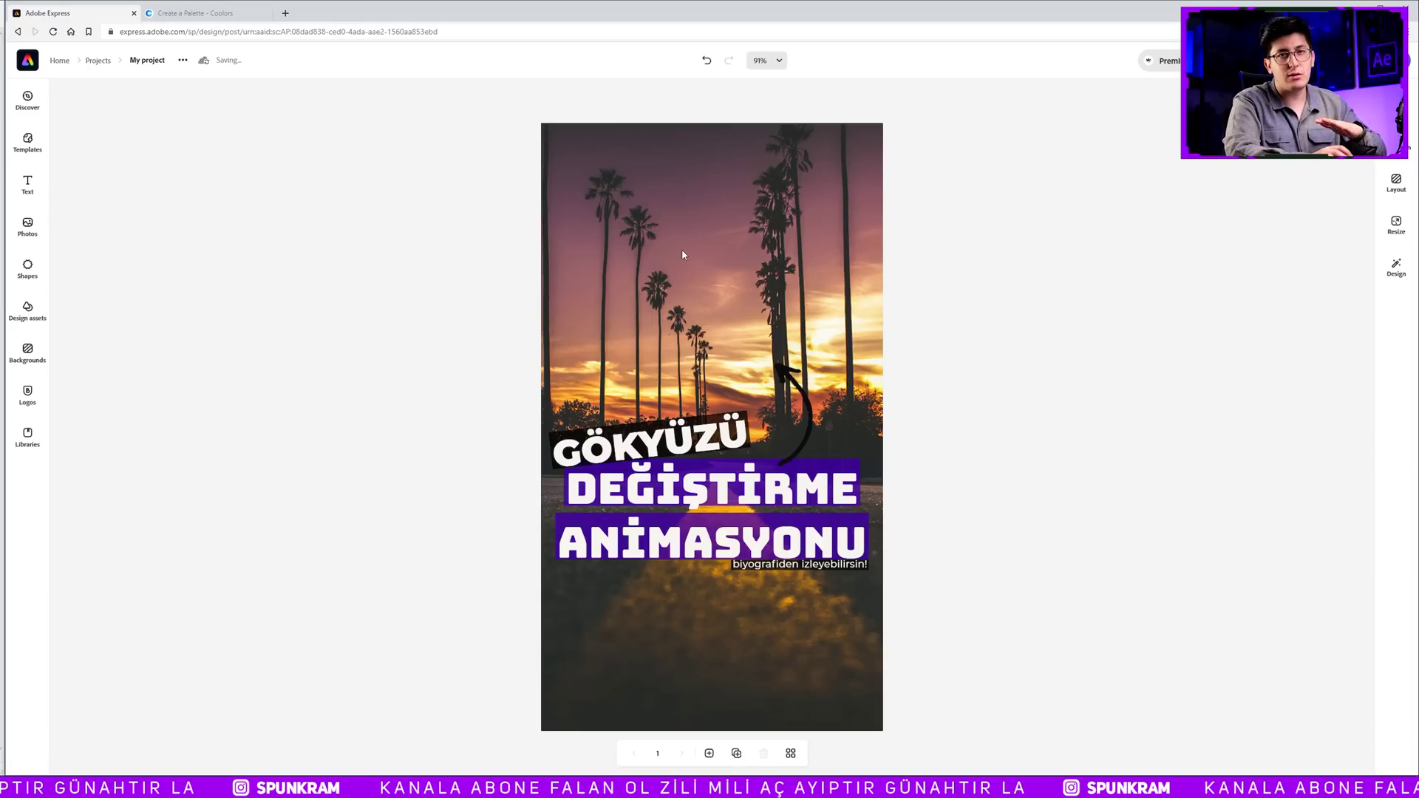
left_click(59, 62)
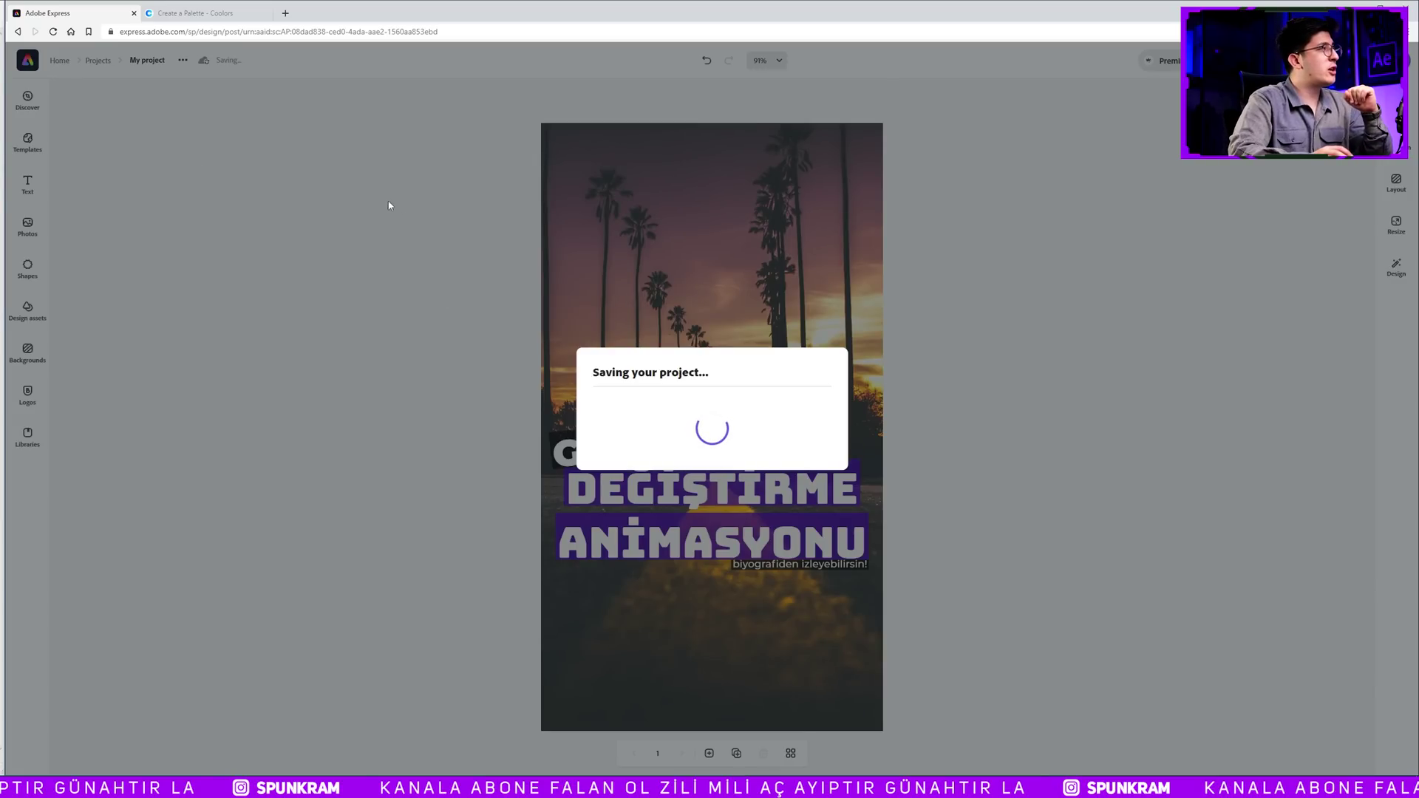
- Start a FAR TO GO template design and replace its background photo with an uploaded purple-lit selfie
scroll(457, 357, "down", 4)
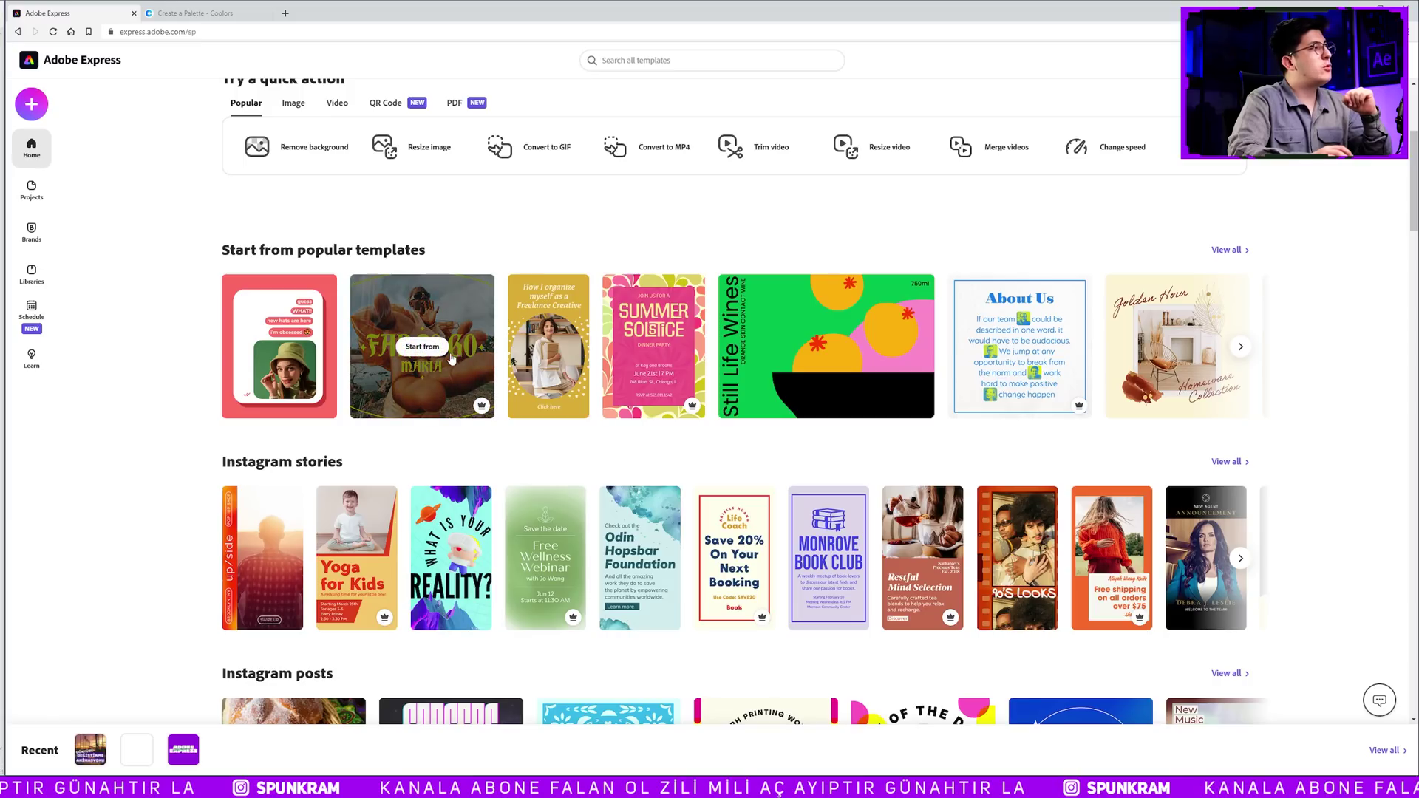
left_click(425, 358)
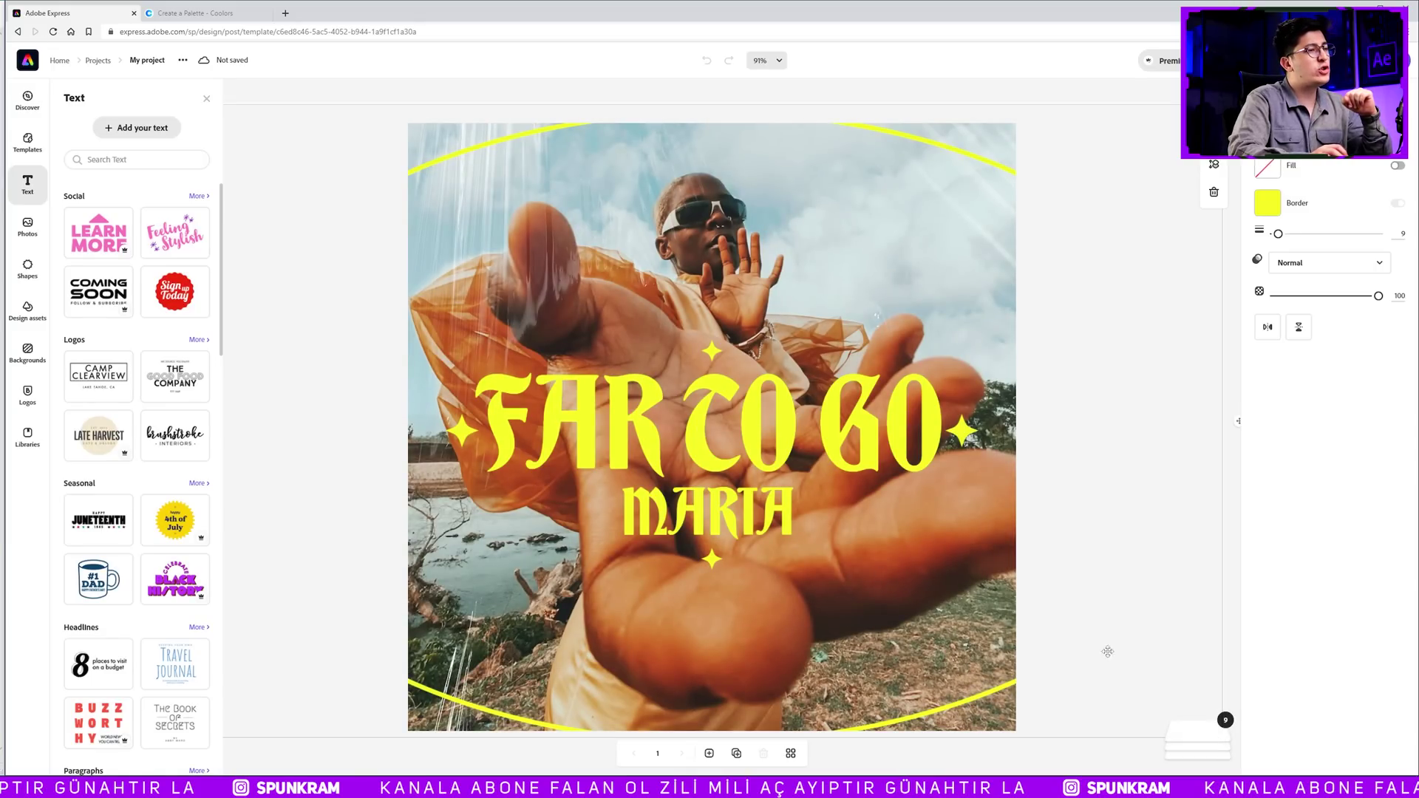
left_click(1203, 738)
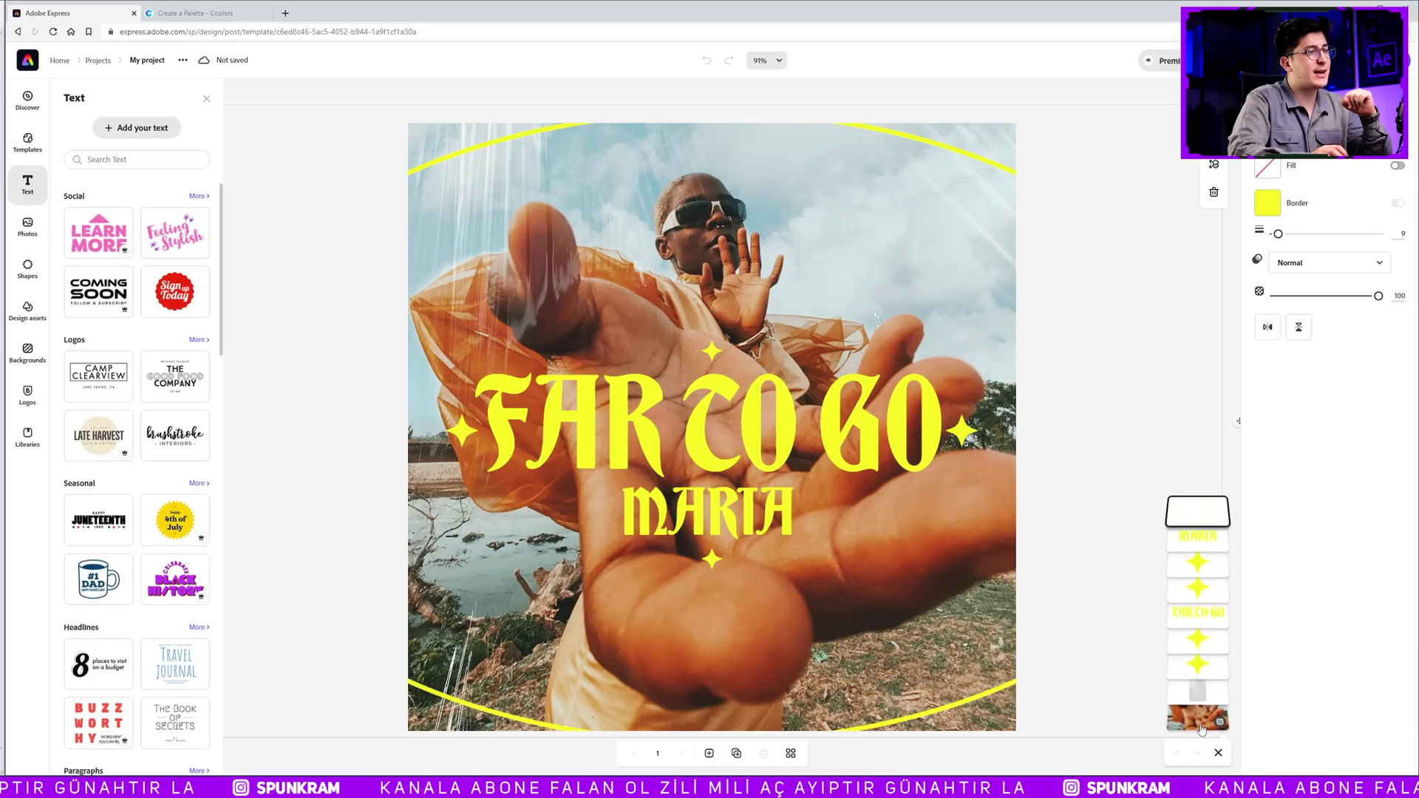
left_click(1223, 723)
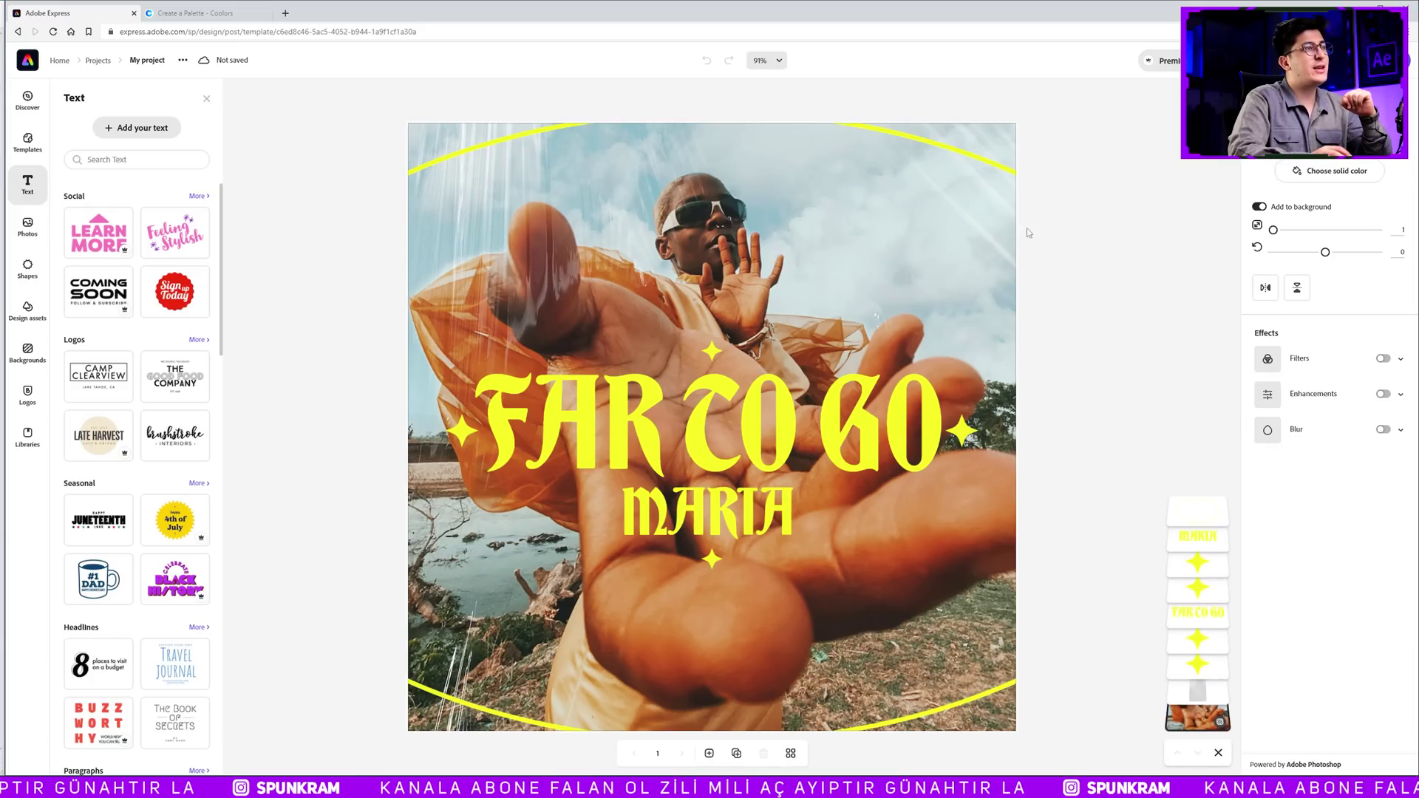
left_click(27, 225)
left_click(127, 127)
key("Escape")
left_click(752, 242)
type("far to")
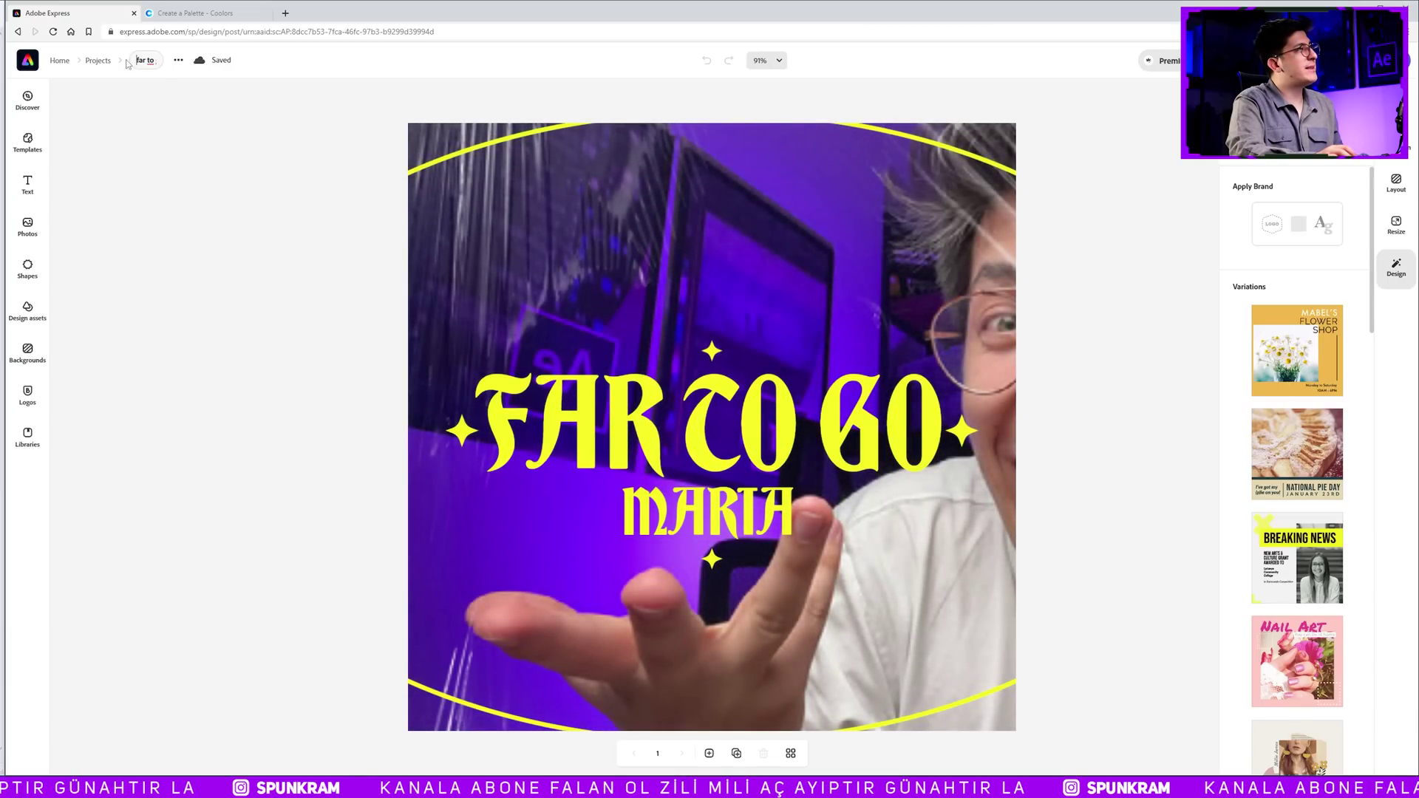
- Detach the selfie from the background into its own layer above the FAR TO GO text
left_click(175, 61)
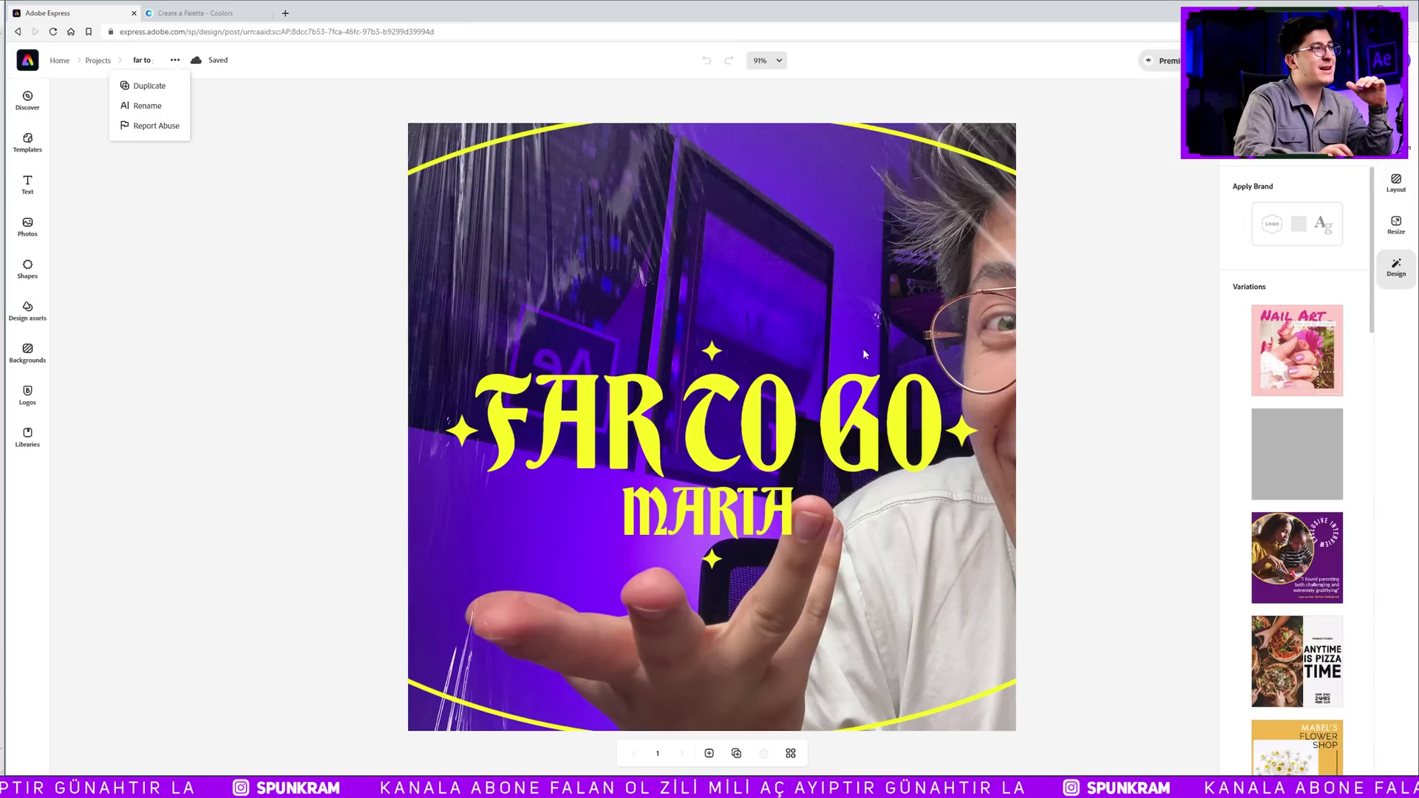
left_click(1233, 652)
left_click(1206, 739)
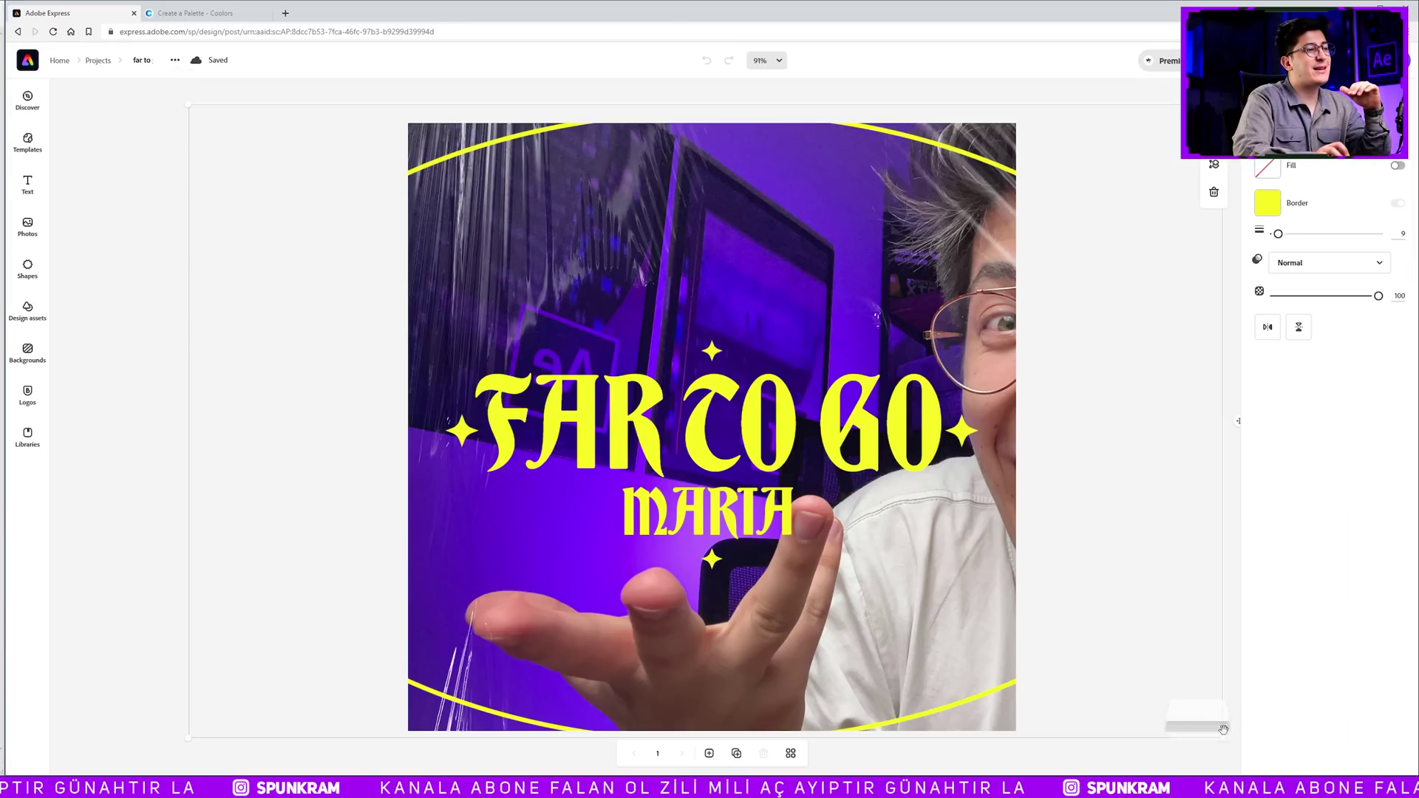
left_click(1197, 721)
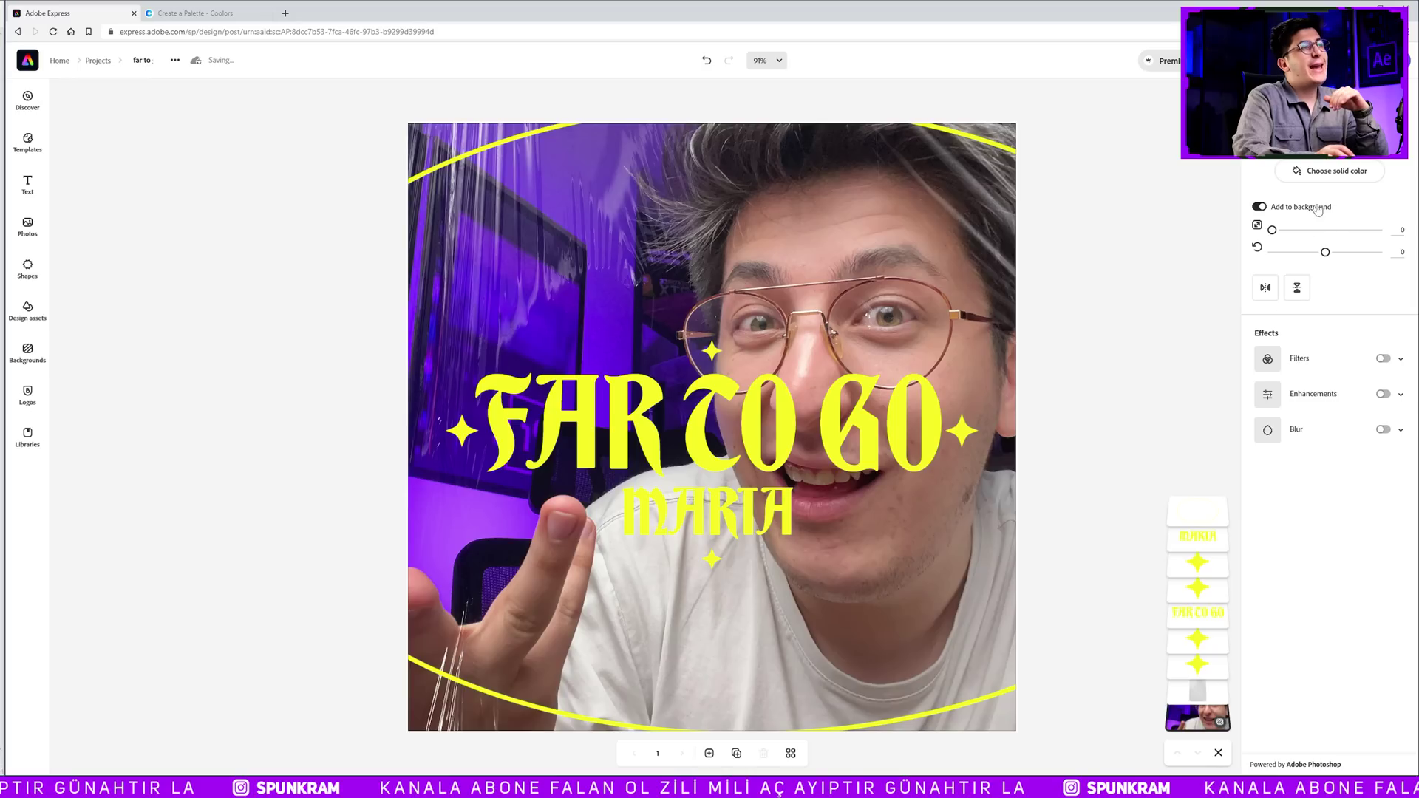
left_click(1266, 207)
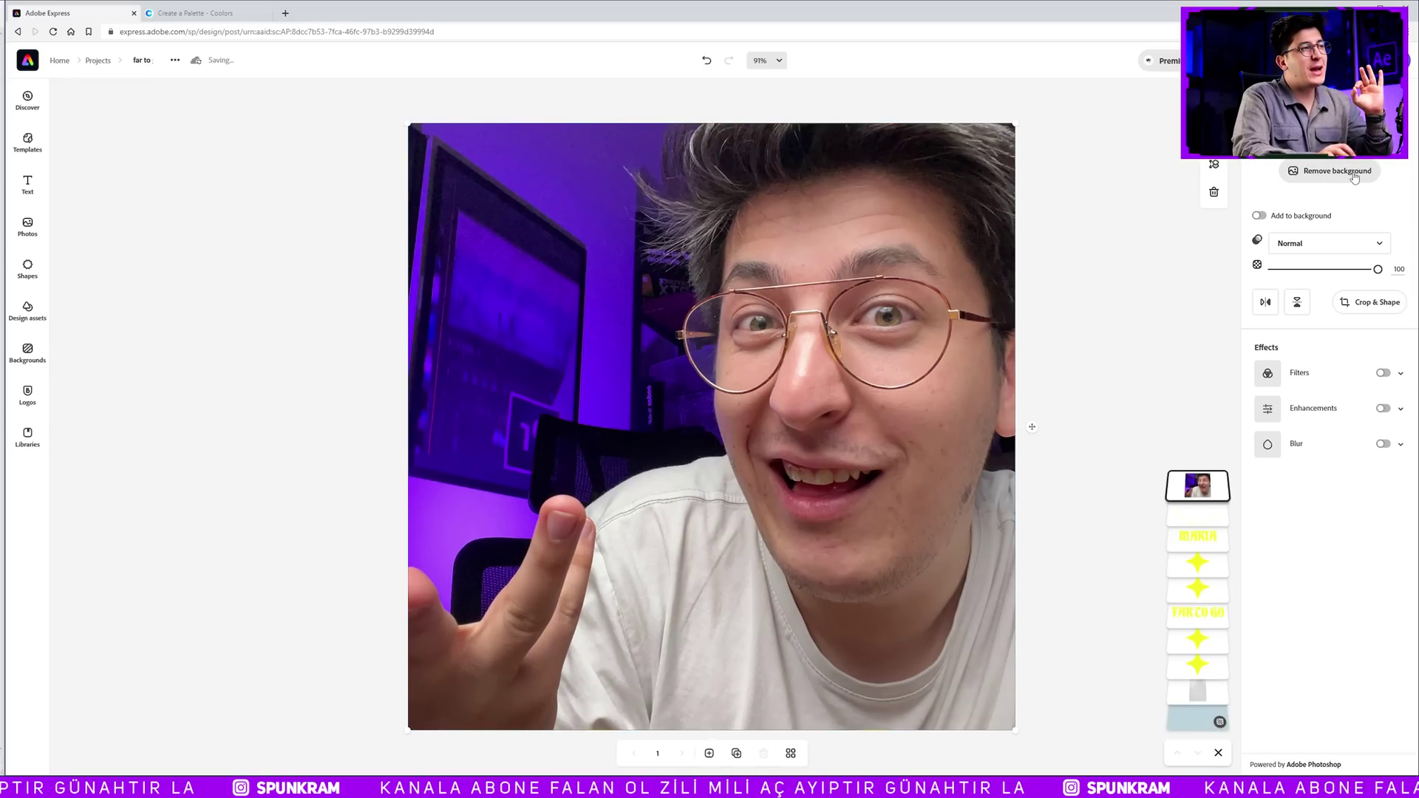
left_click(1353, 174)
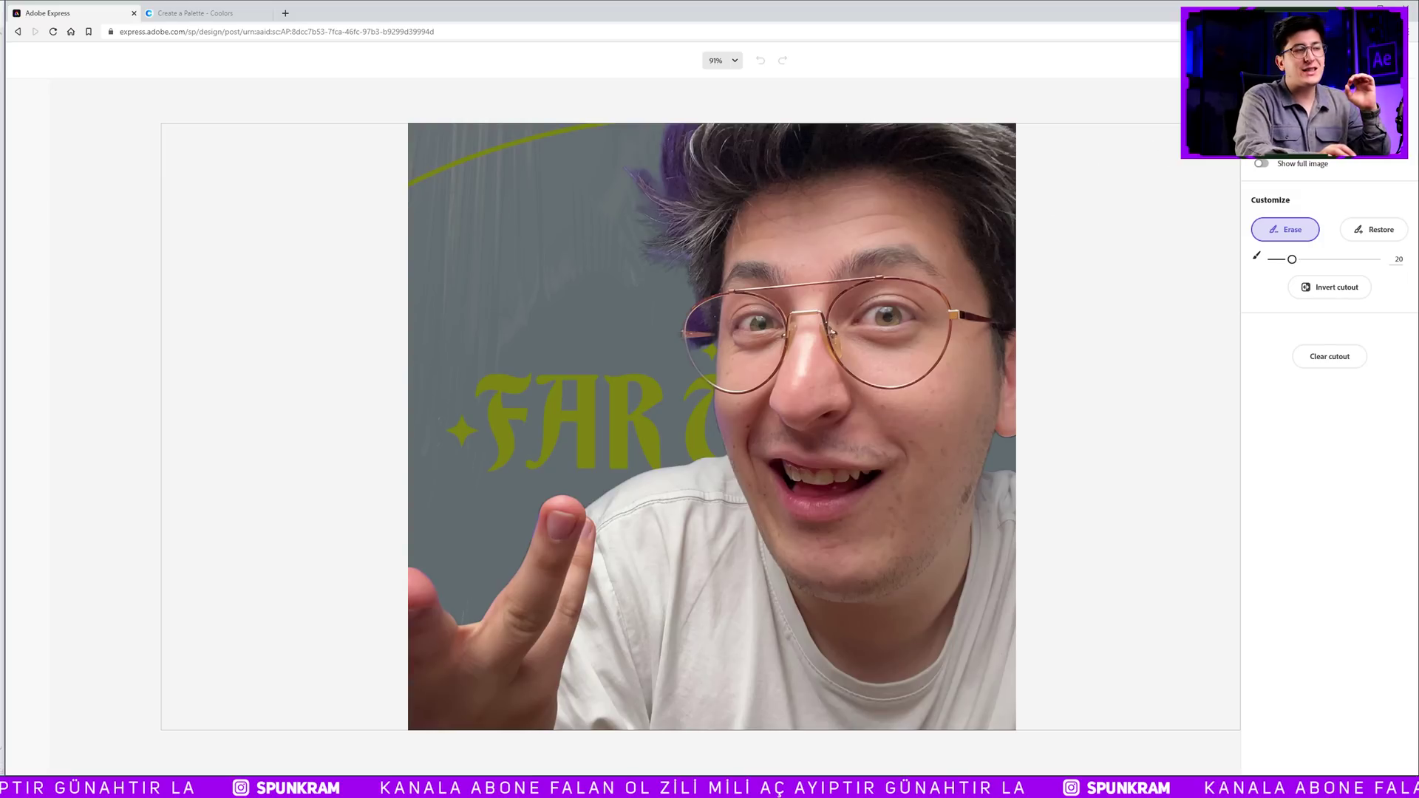
- Adjust the selfie cutout brush and try moving the photo layer beneath the text
mouse_move(1293, 262)
left_mouse_down()
mouse_move(1366, 264)
mouse_move(1286, 260)
left_mouse_up()
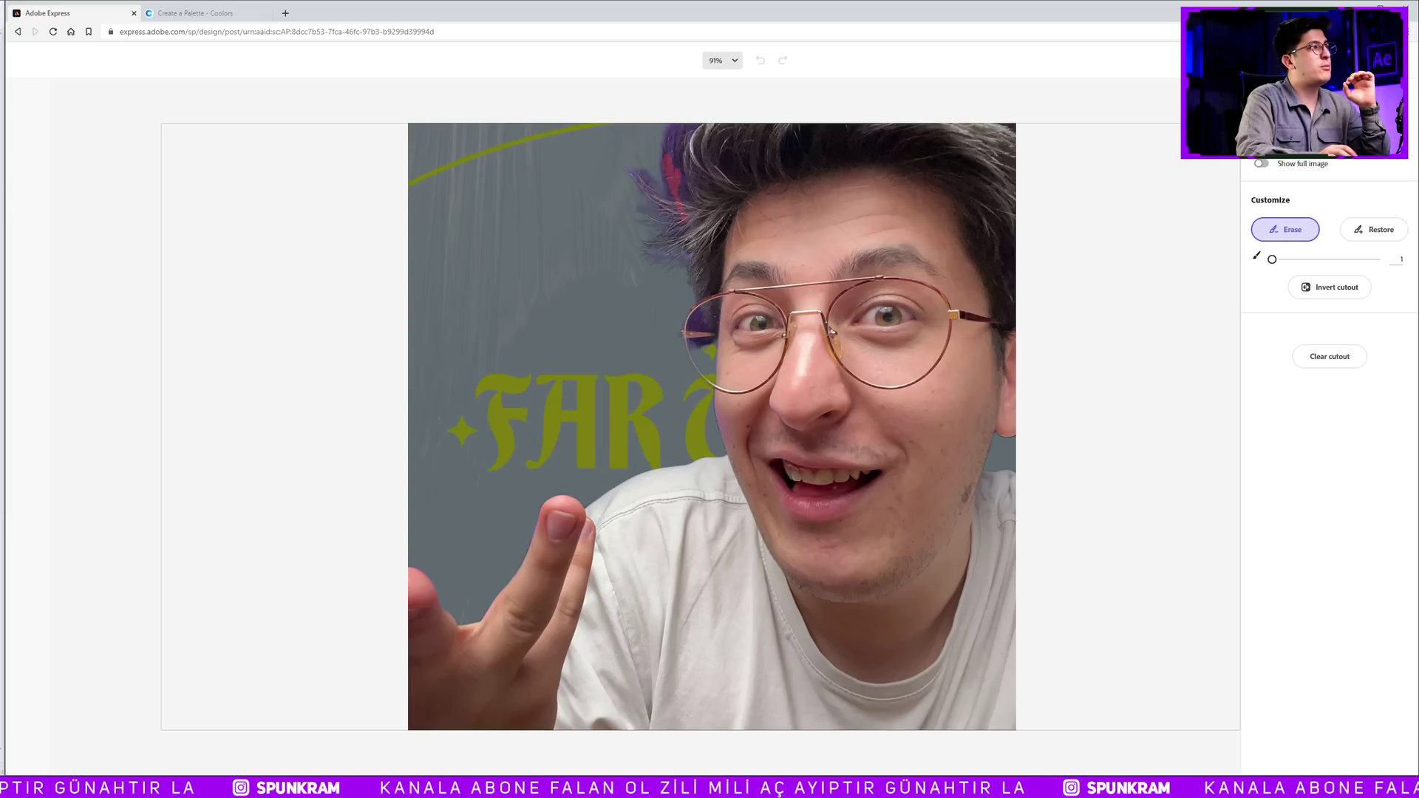
key("ctrl+z")
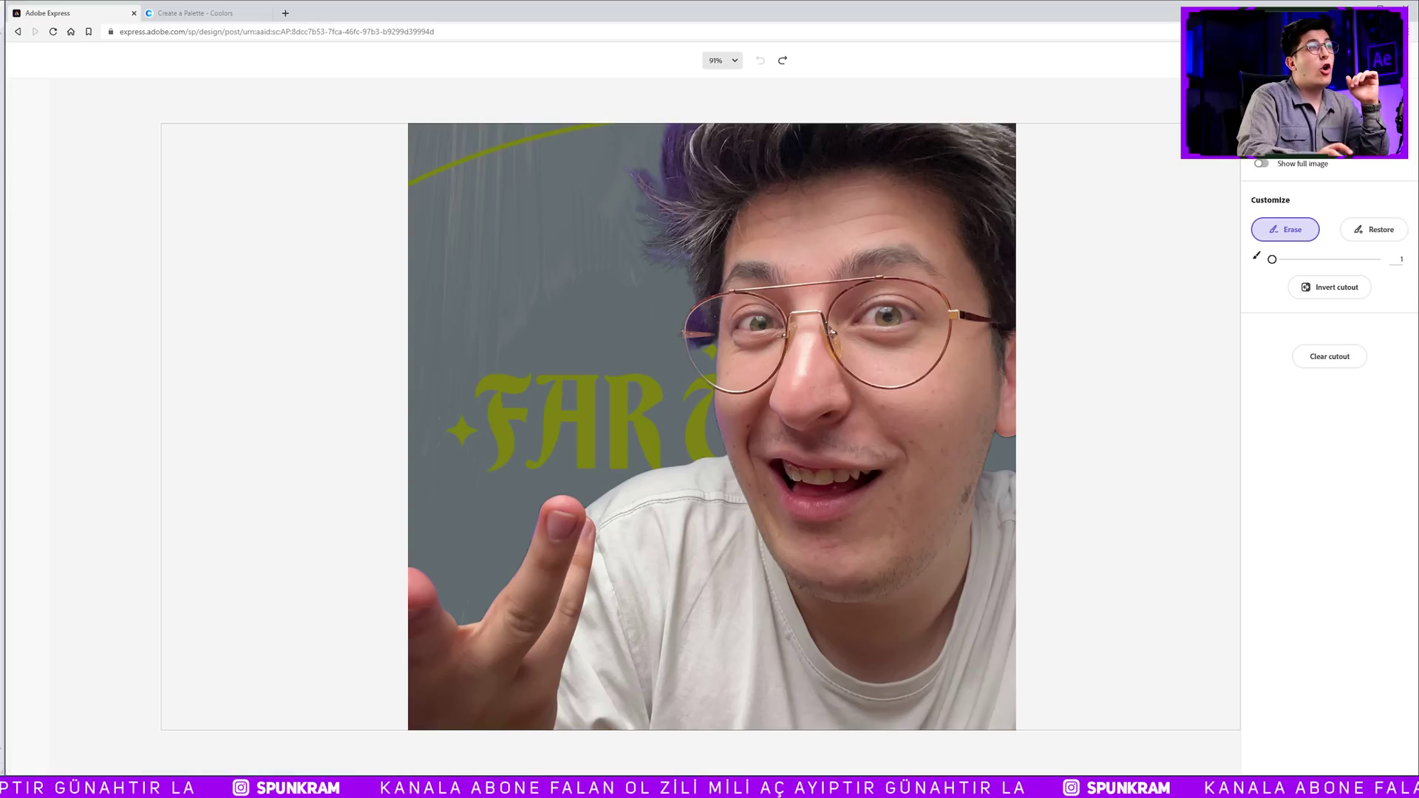
left_click(1331, 111)
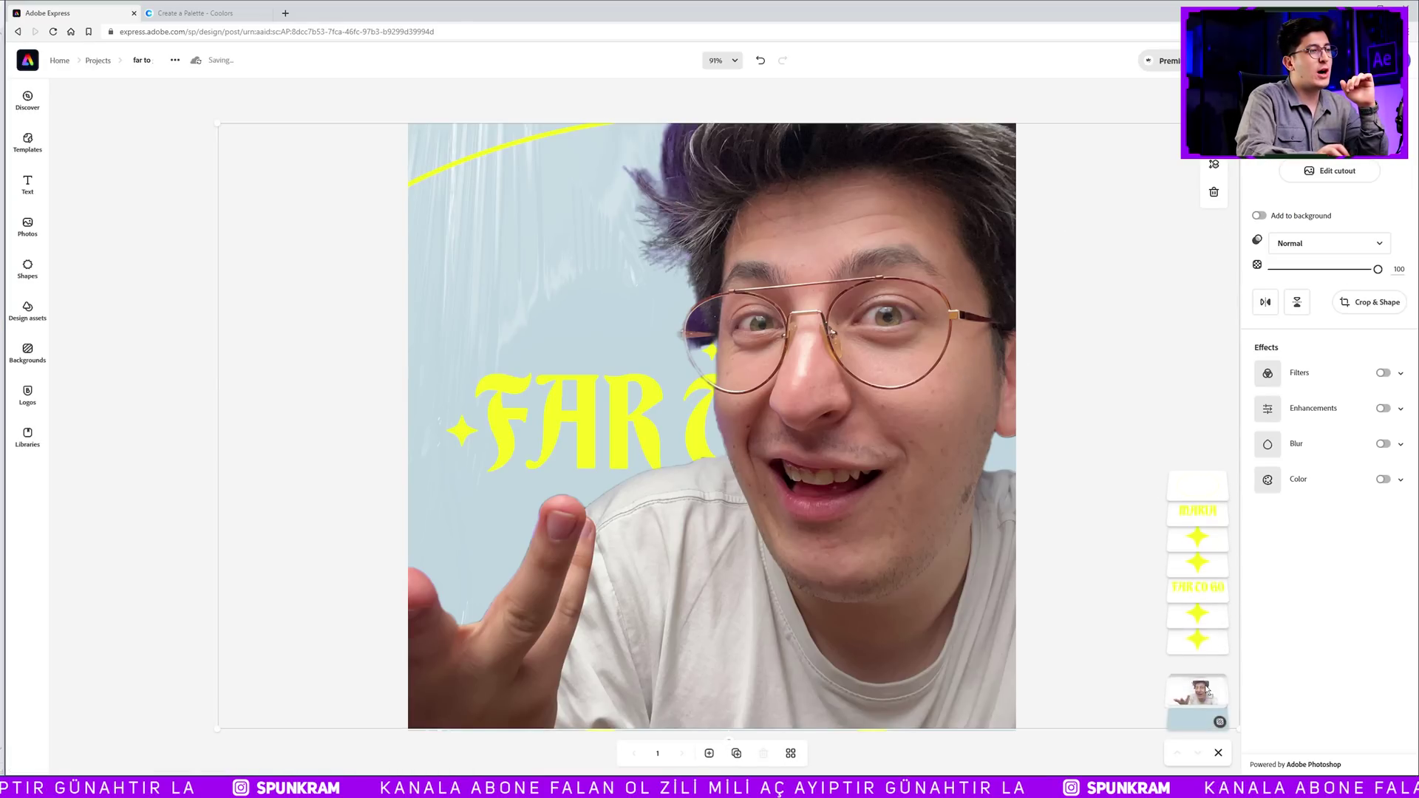
left_click_drag(1210, 591, 1205, 699)
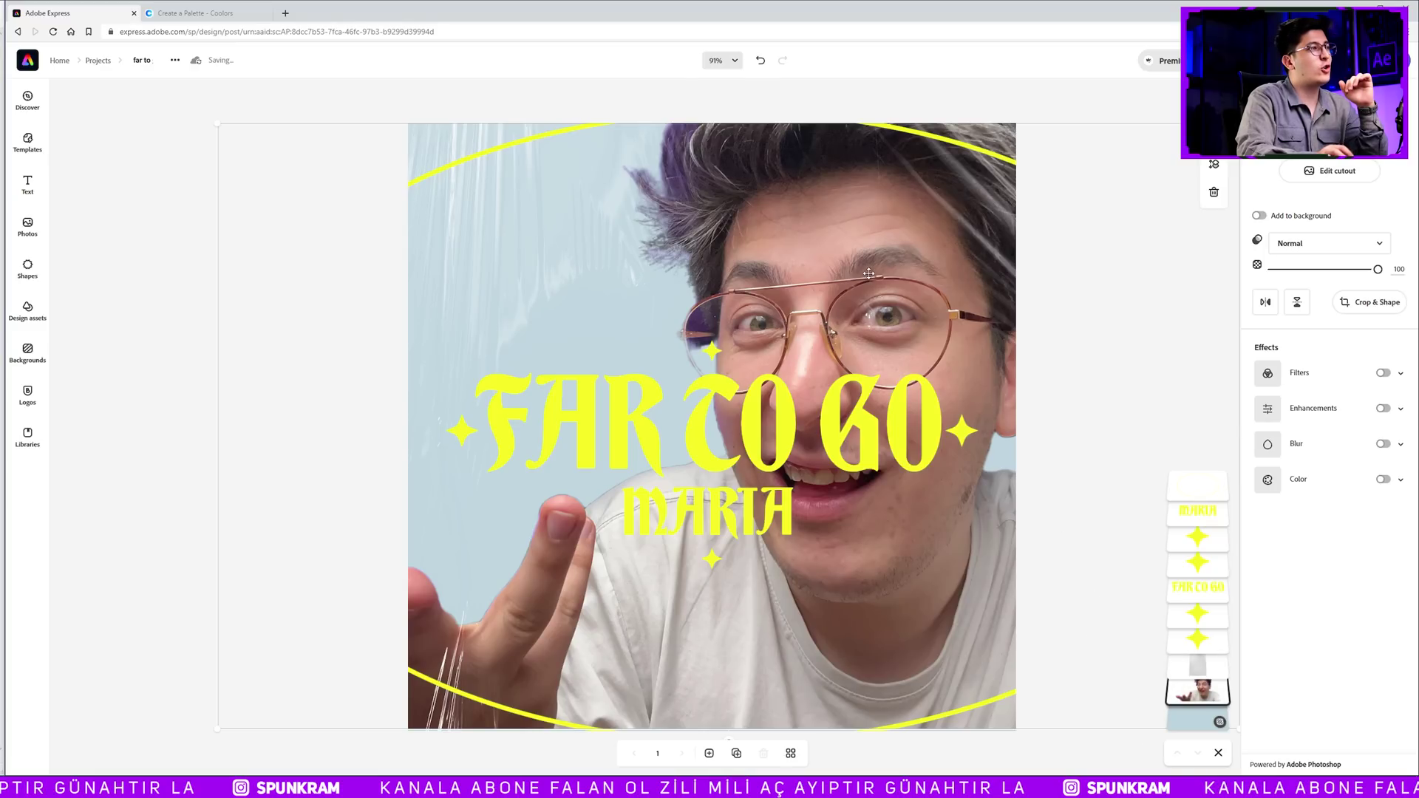
key("ctrl+z")
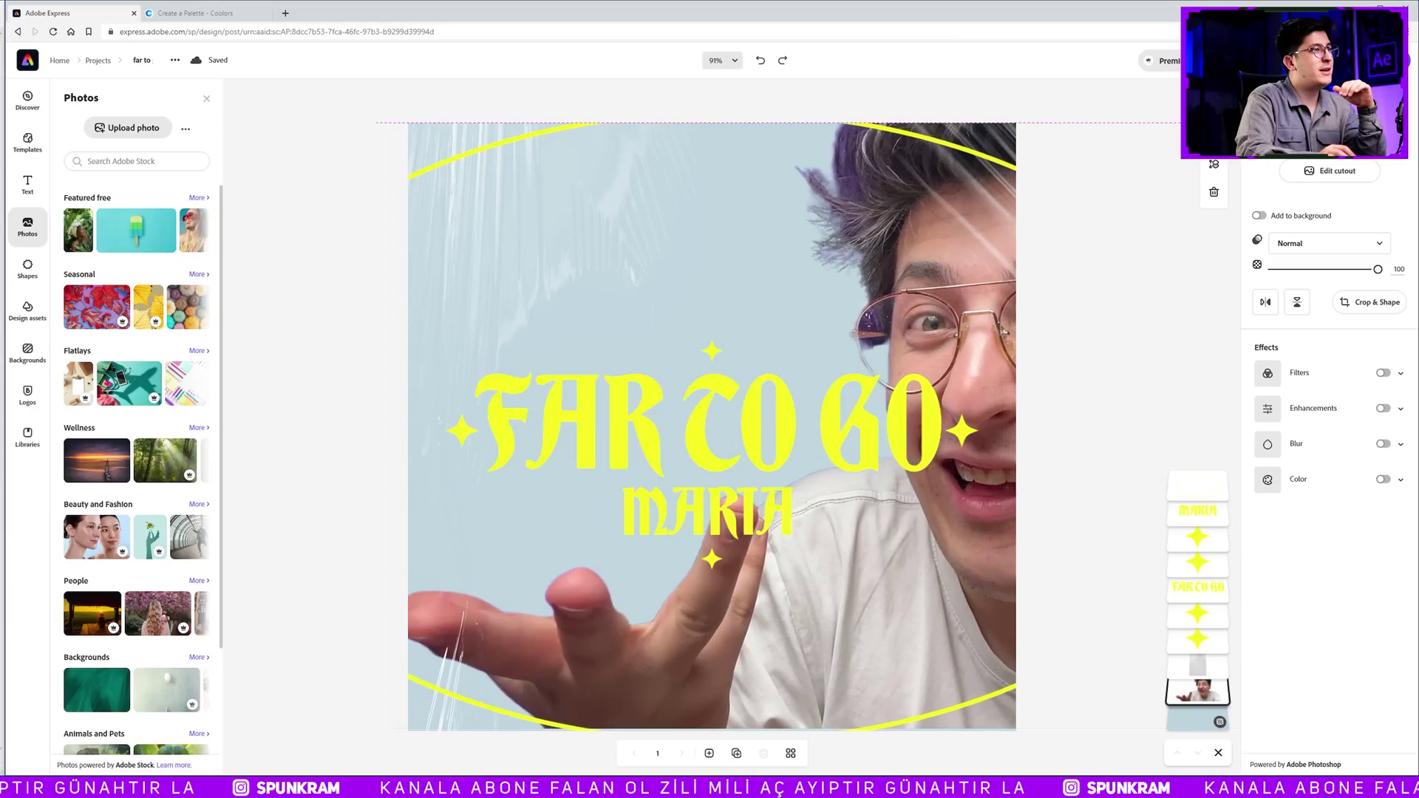
- Shift the cut-out person right and add a forest-lake photo filling the canvas behind them
left_click_drag(994, 648, 937, 648)
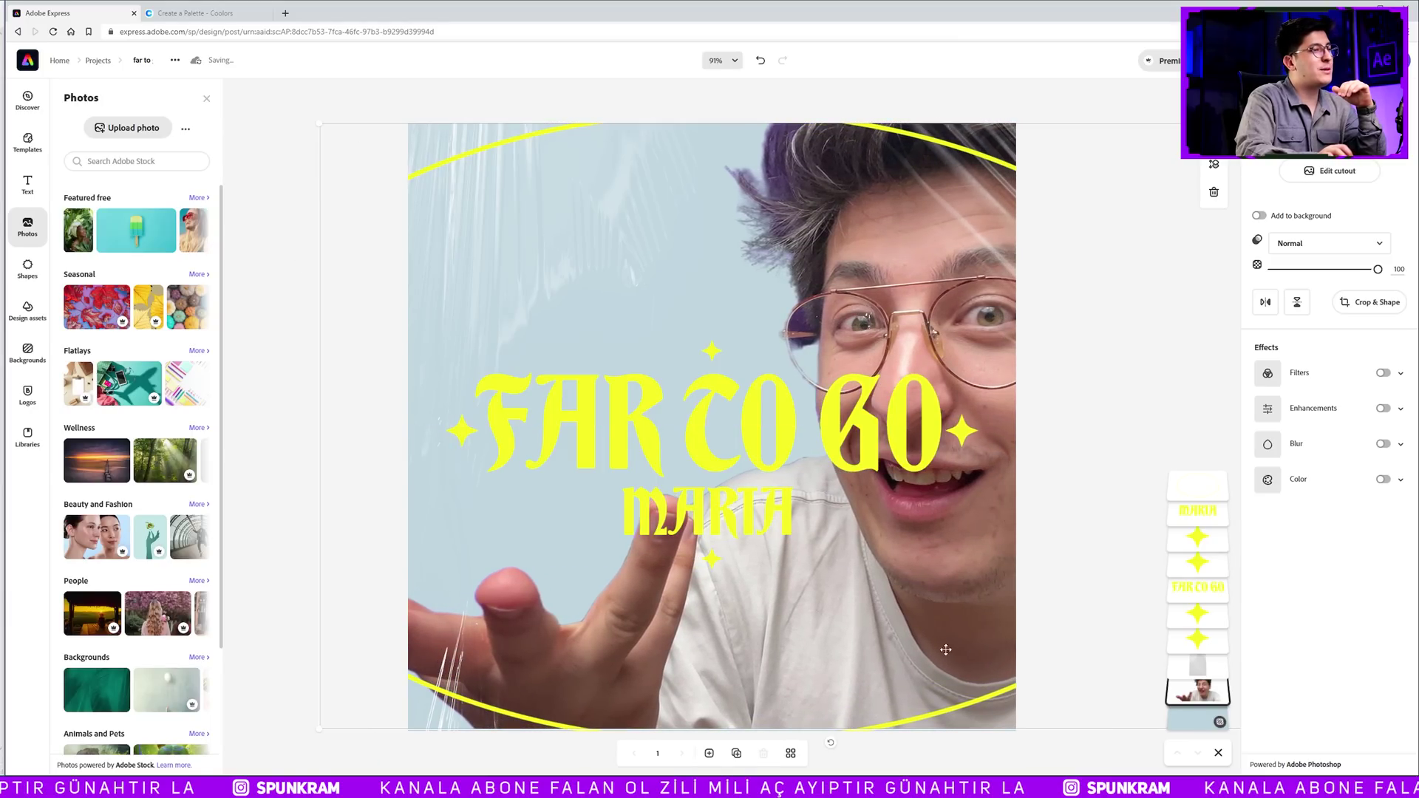
left_click(1185, 718)
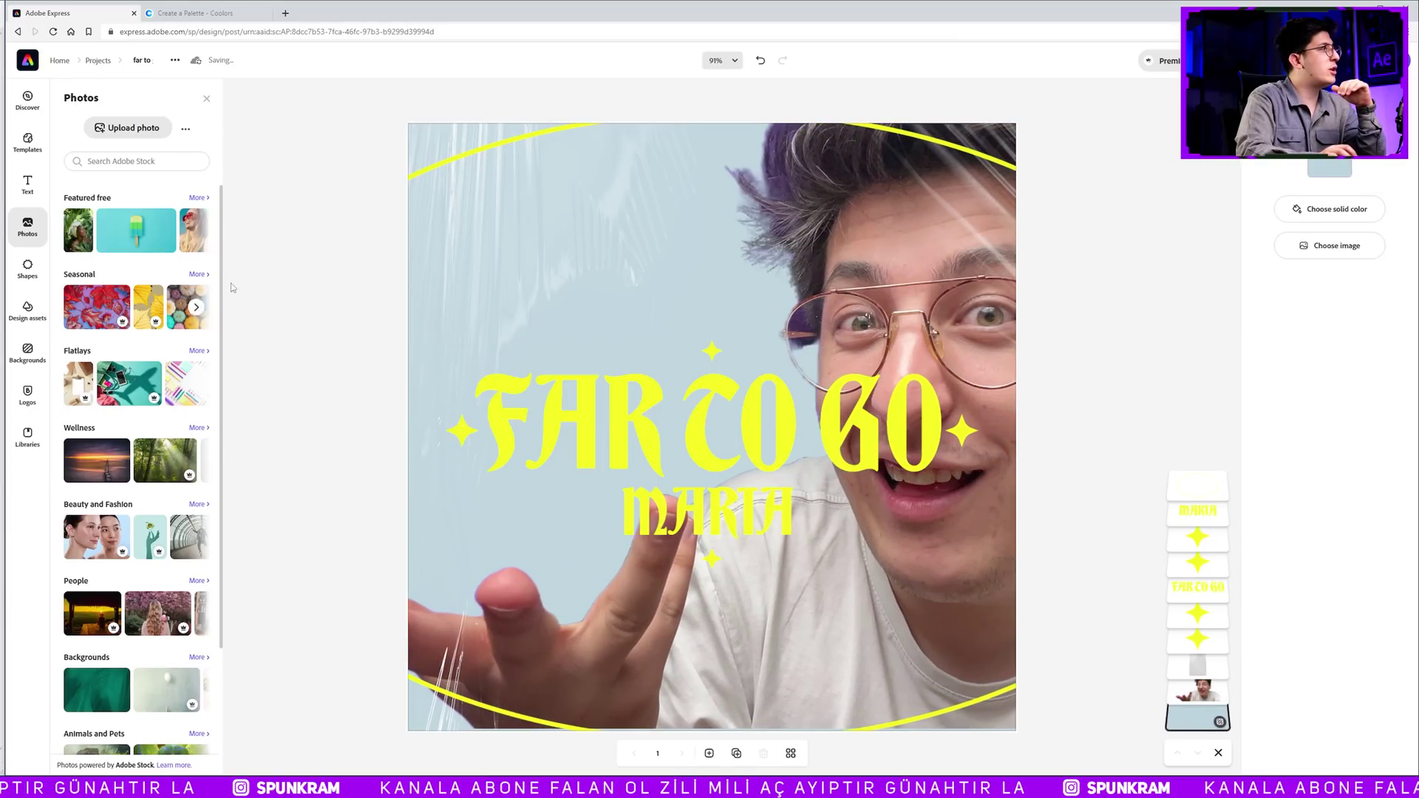
left_click(105, 228)
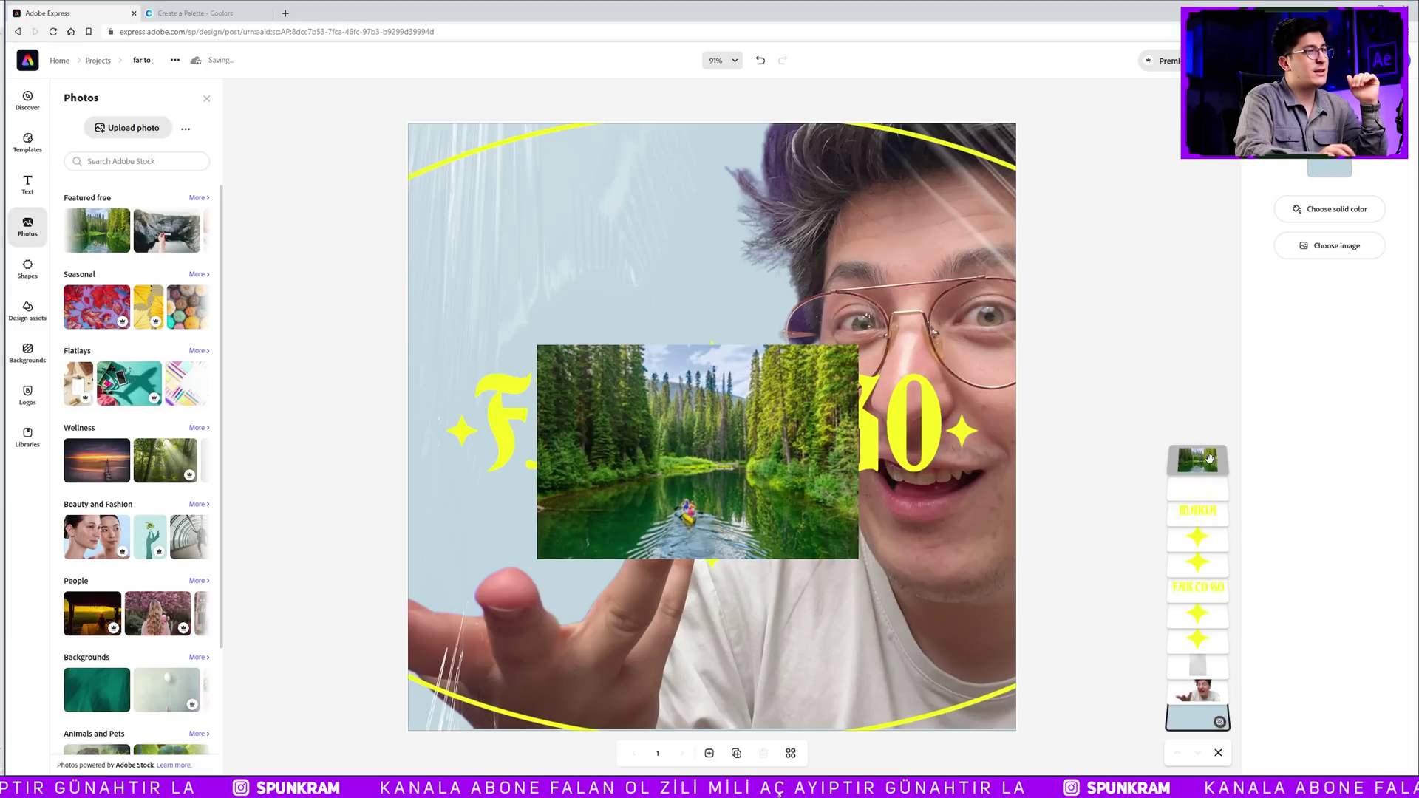
left_click_drag(1197, 462, 1197, 691)
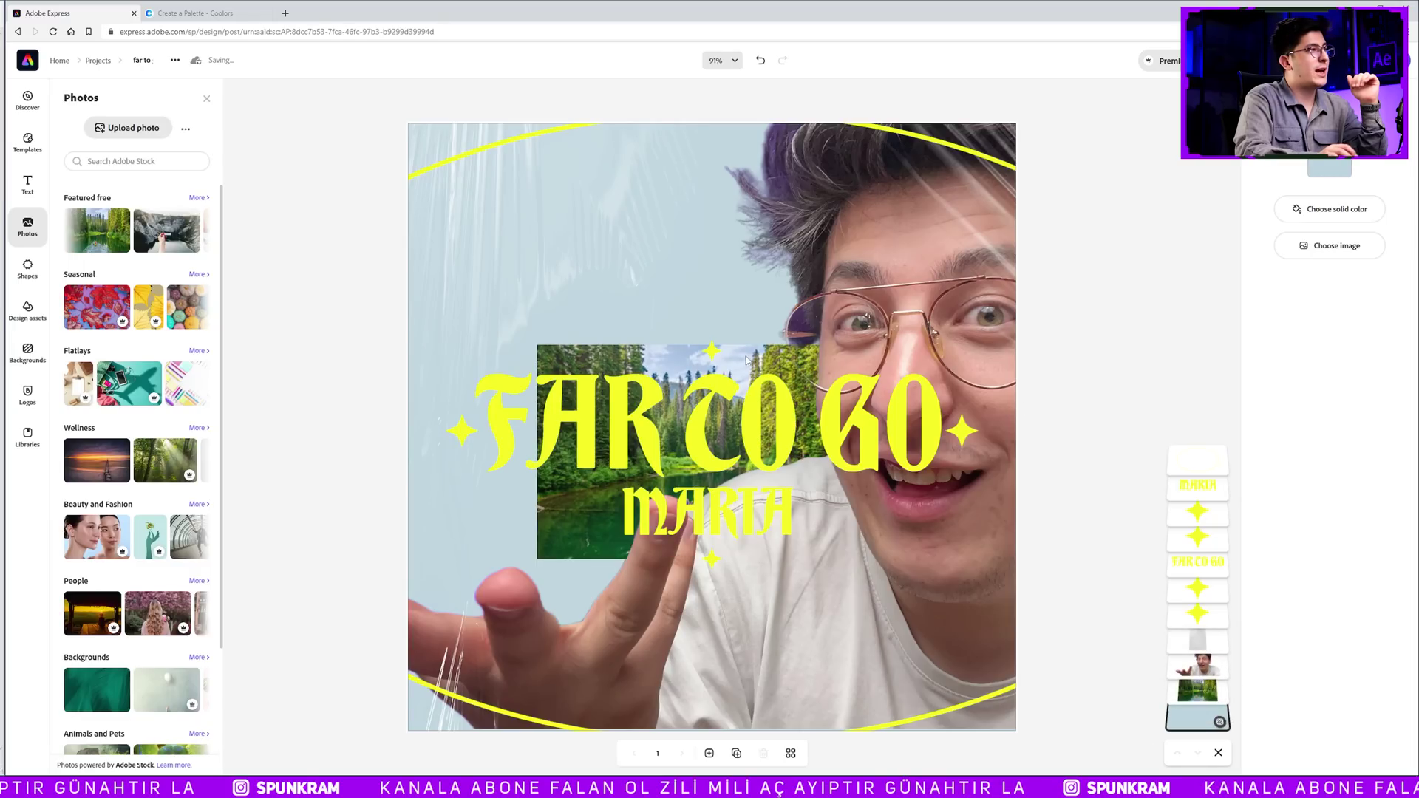
mouse_move(1197, 691)
left_mouse_down()
mouse_move(1184, 447)
mouse_move(1197, 460)
left_mouse_up()
left_click_drag(1124, 555, 1118, 741)
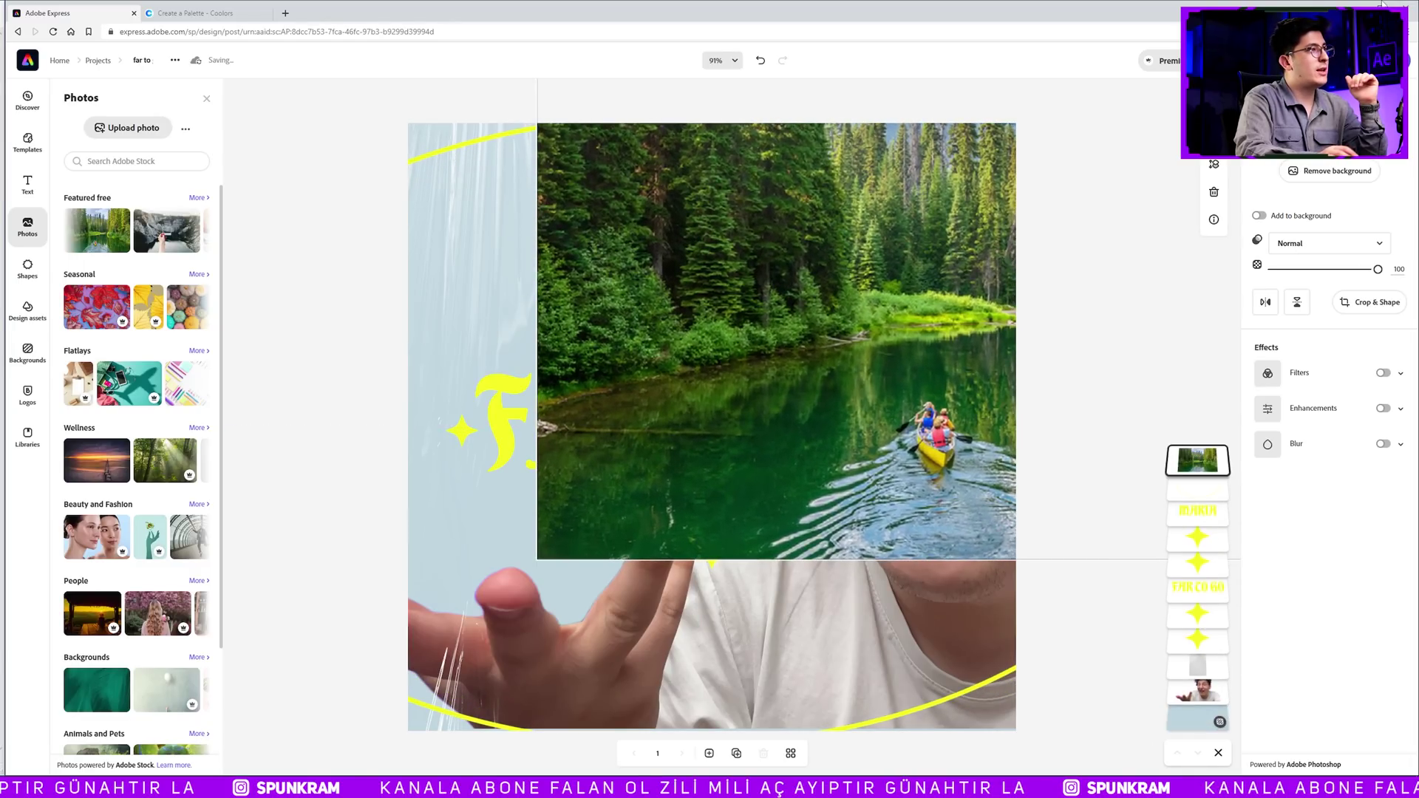
left_click_drag(1198, 460, 1198, 692)
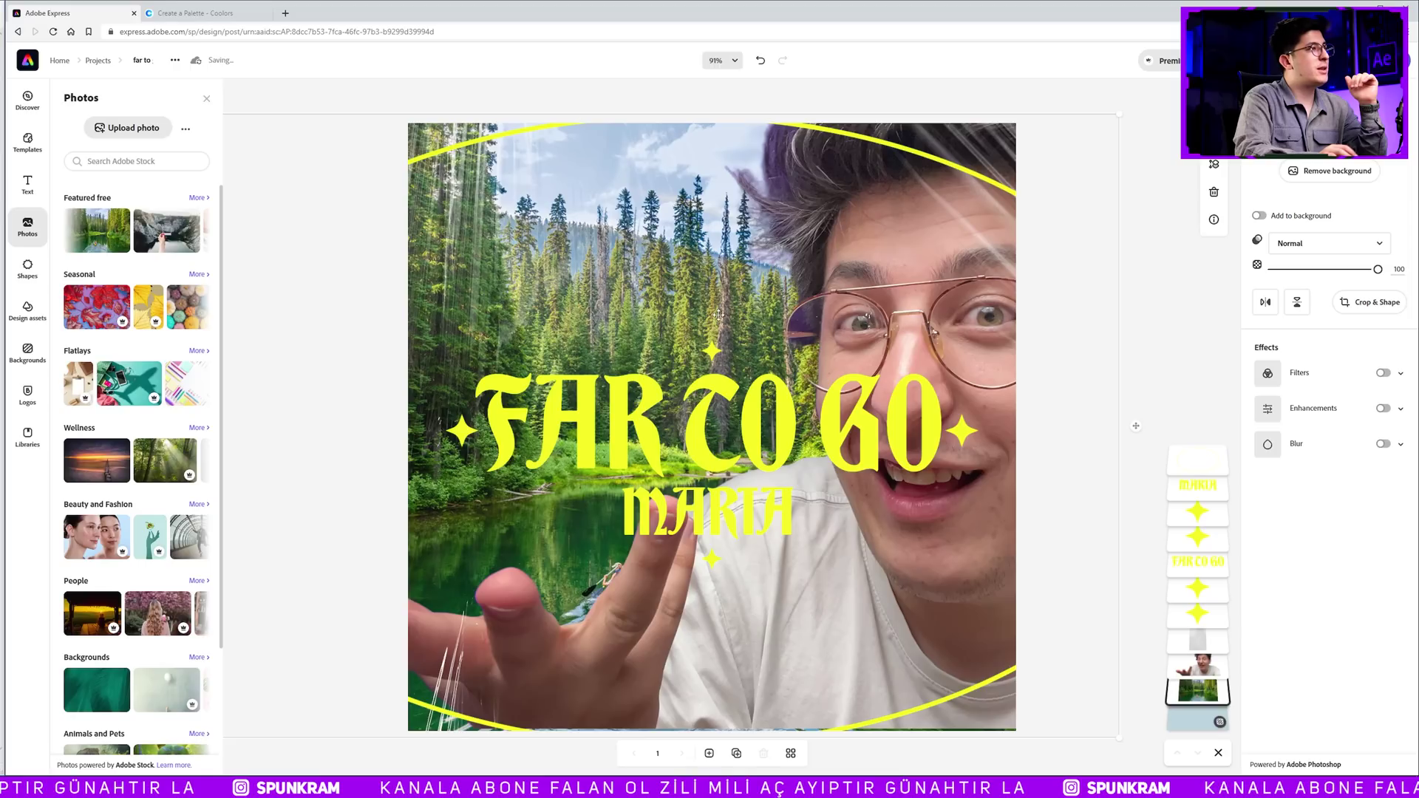
left_click(1386, 373)
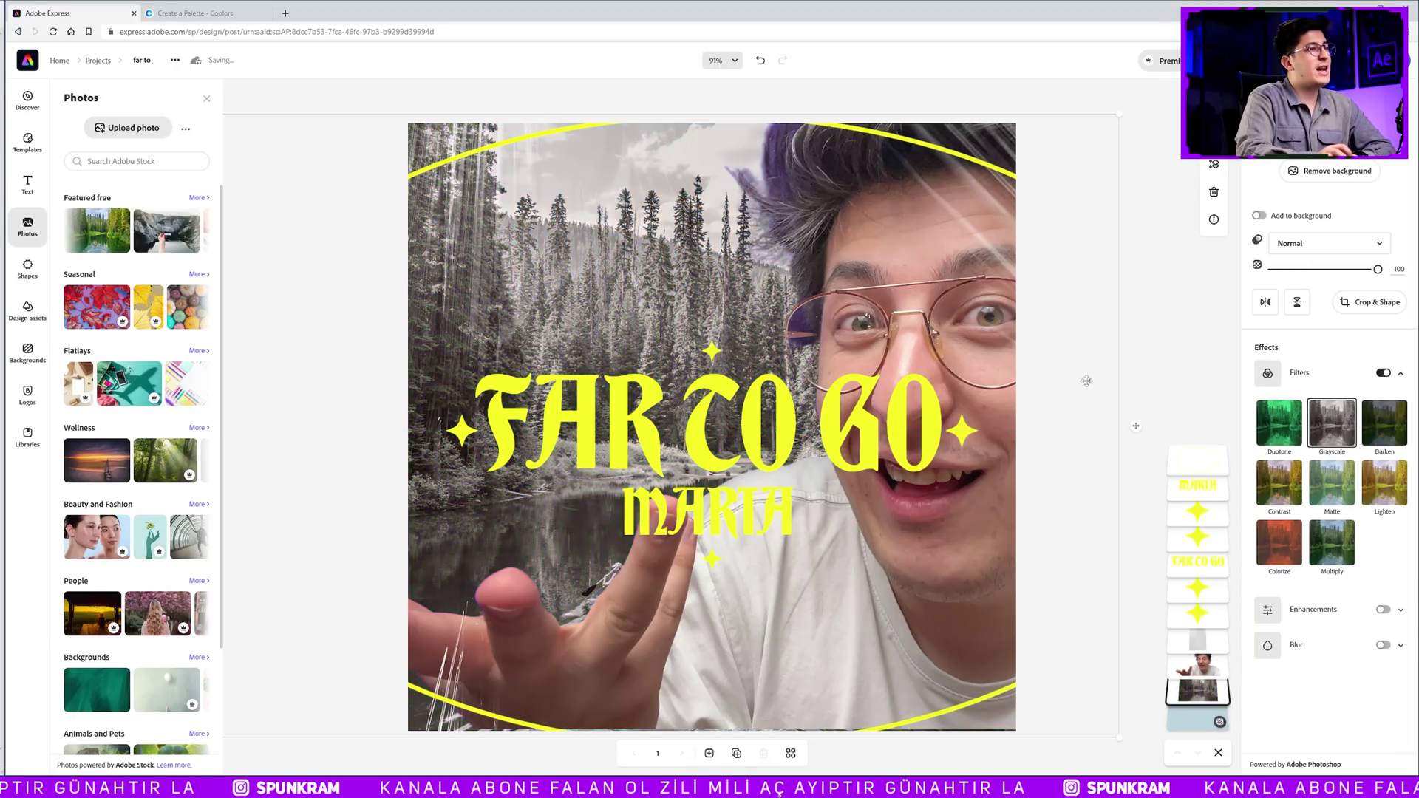
- Try Contrast and Multiply filters on the forest photo, settling on an orange-red Colorize tint
left_click(1386, 430)
left_click(1393, 501)
left_click(1279, 484)
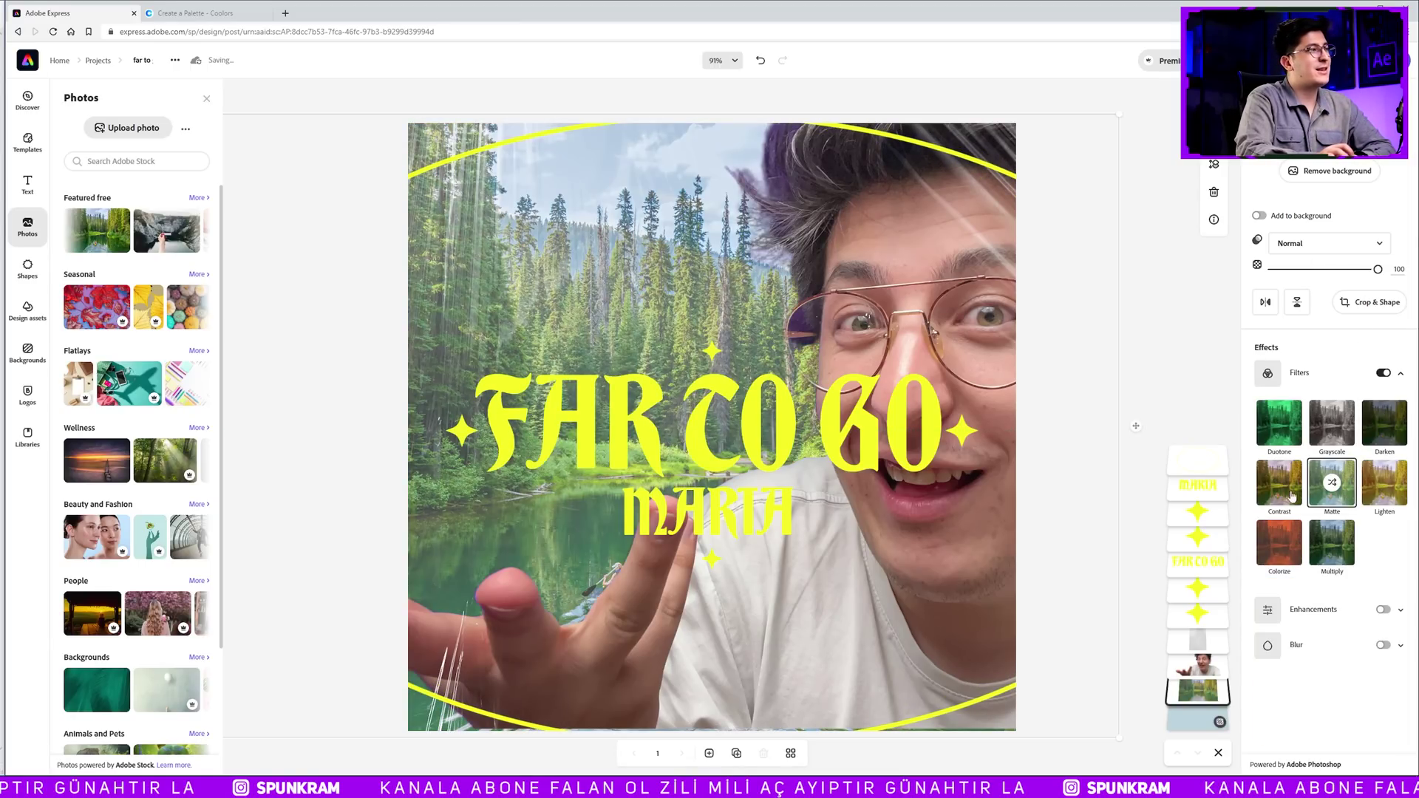
left_click(1330, 540)
left_click(1284, 545)
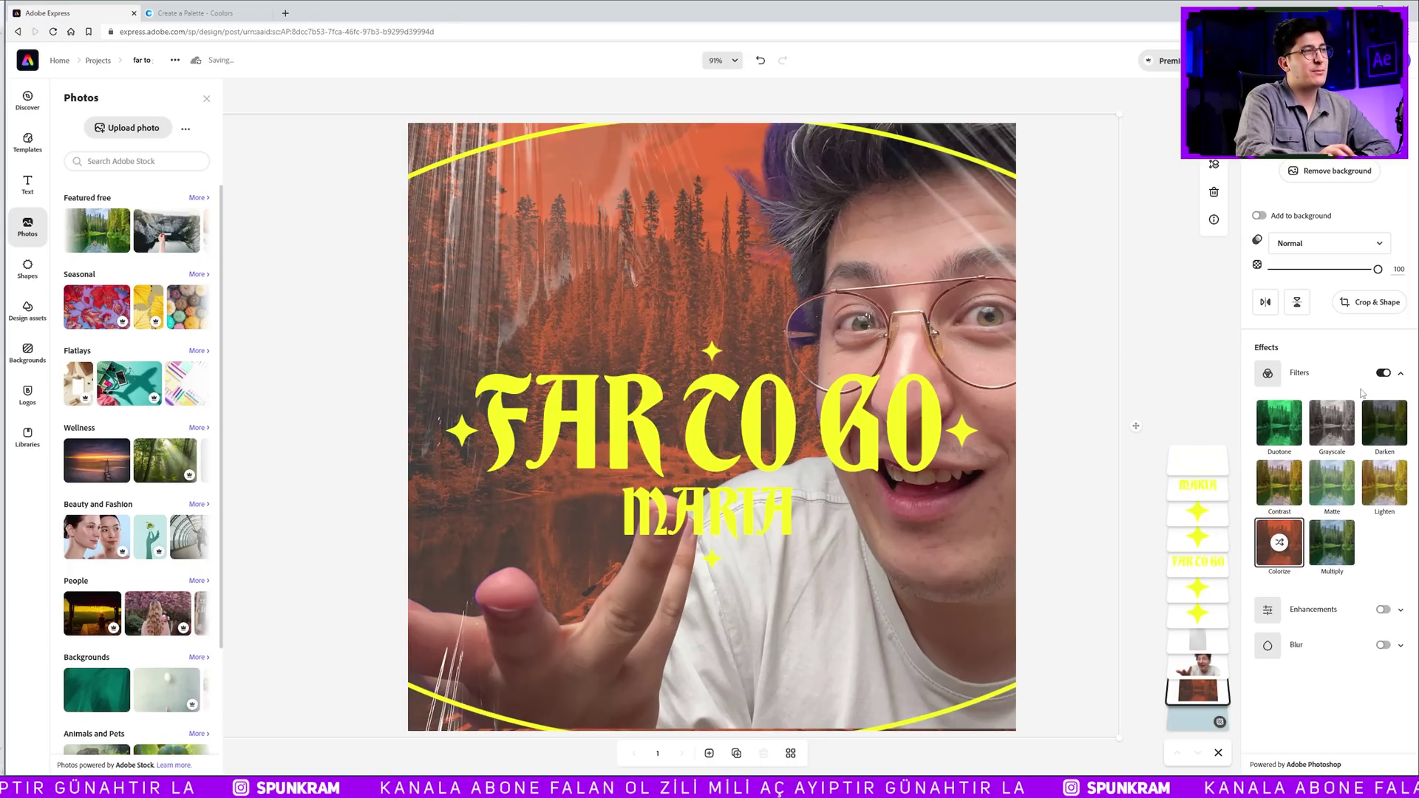
left_click(1402, 374)
- Raise the forest photo's contrast, brightness and saturation, and add a soft blur
left_click(1382, 409)
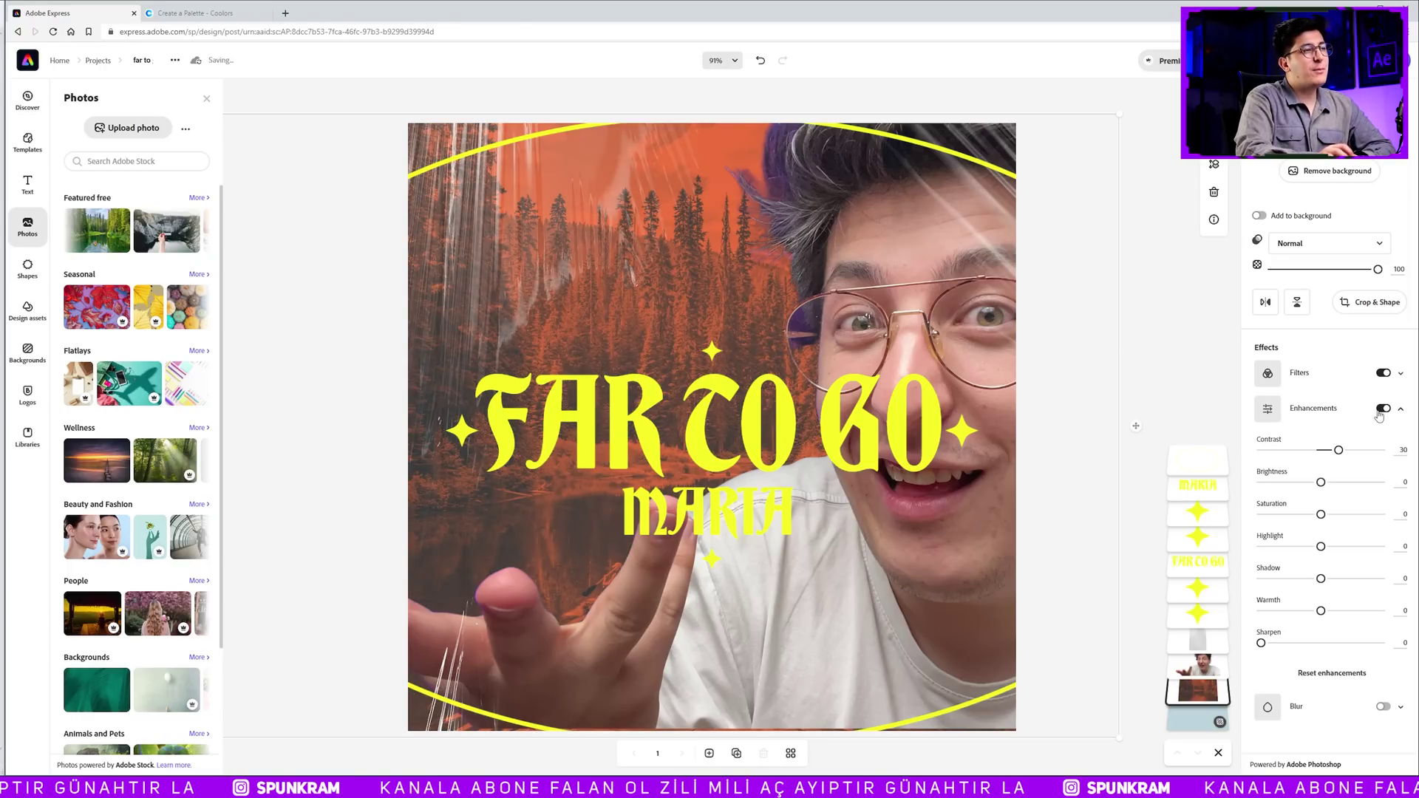
left_click_drag(1340, 451, 1291, 453)
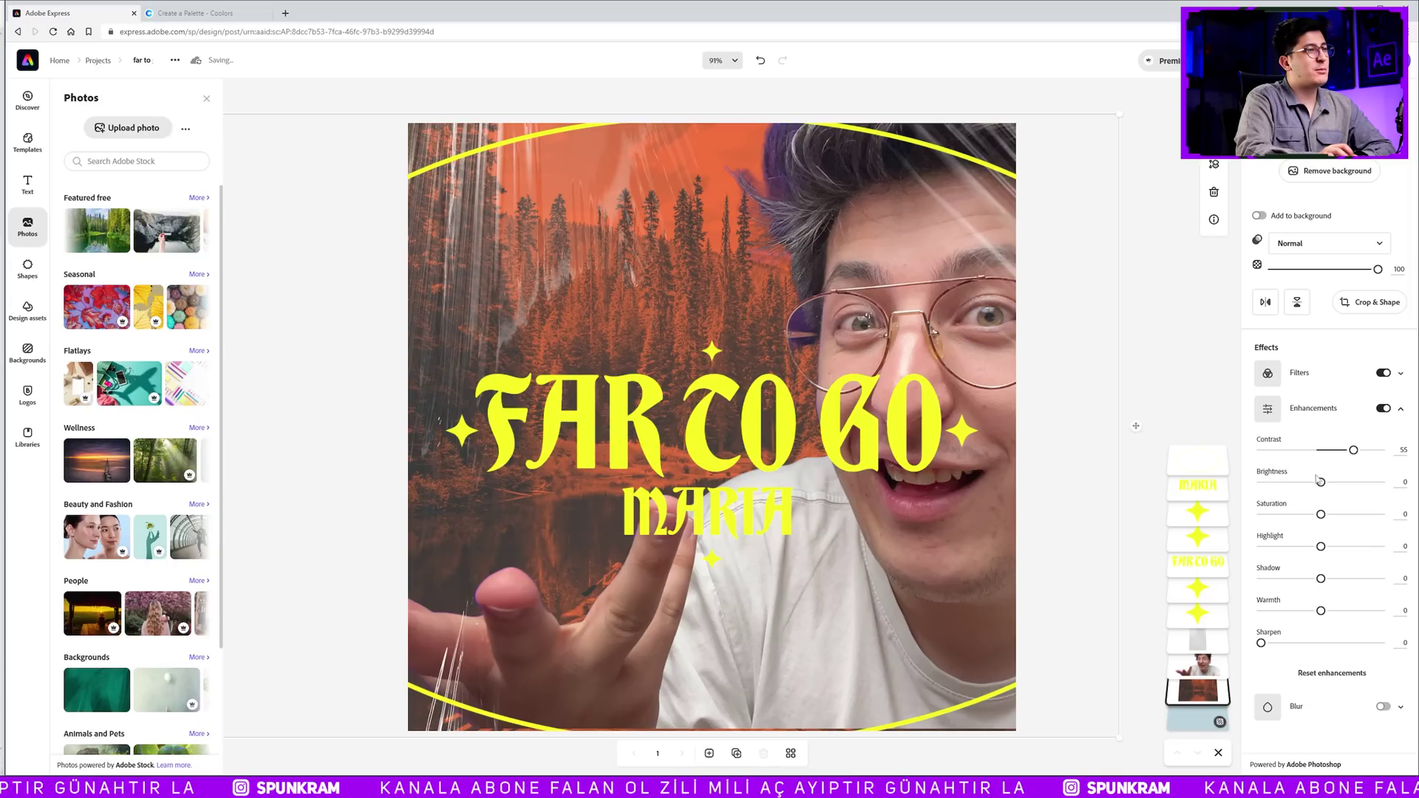
left_click_drag(1319, 482, 1326, 491)
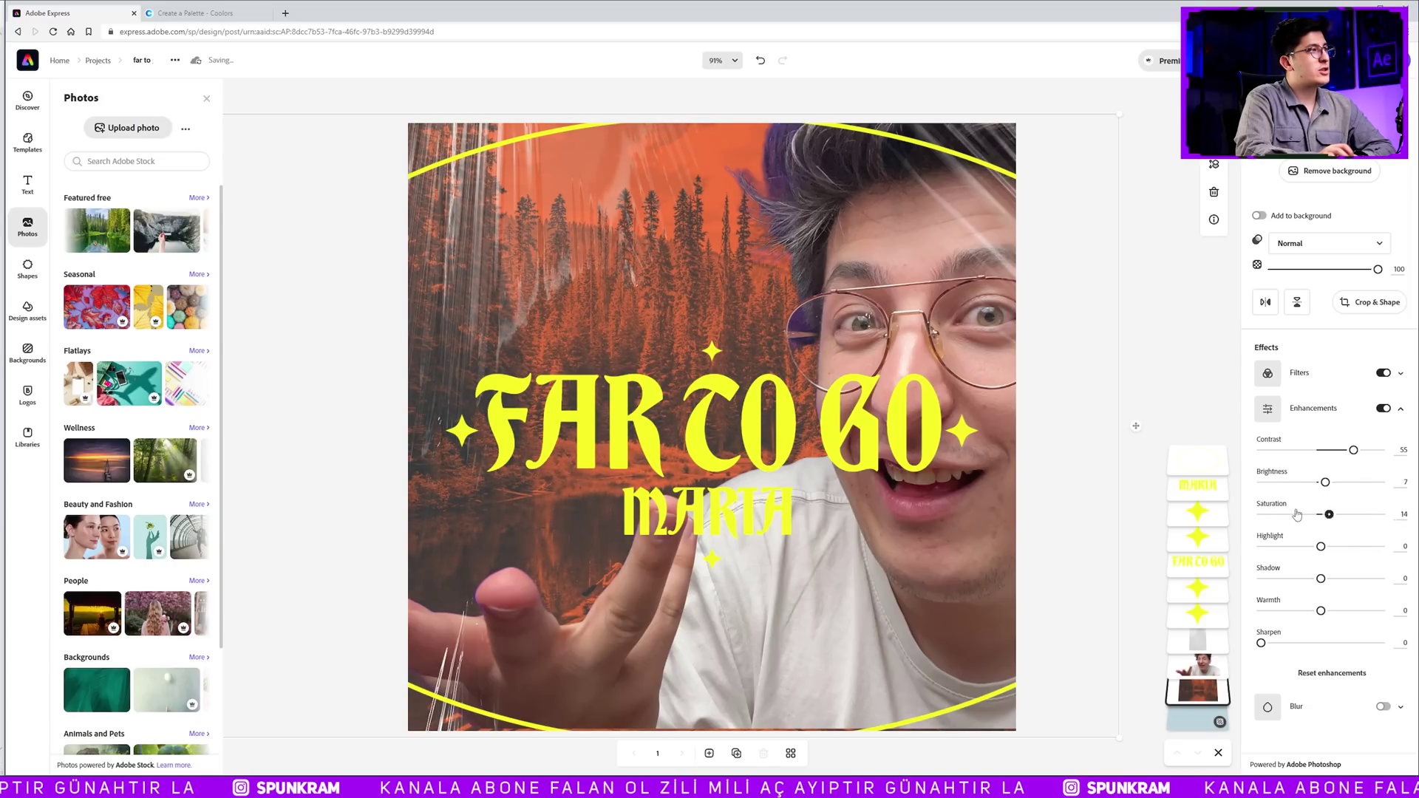
mouse_move(1402, 512)
left_mouse_down()
mouse_move(1318, 523)
mouse_move(1343, 547)
left_mouse_up()
left_click(1398, 408)
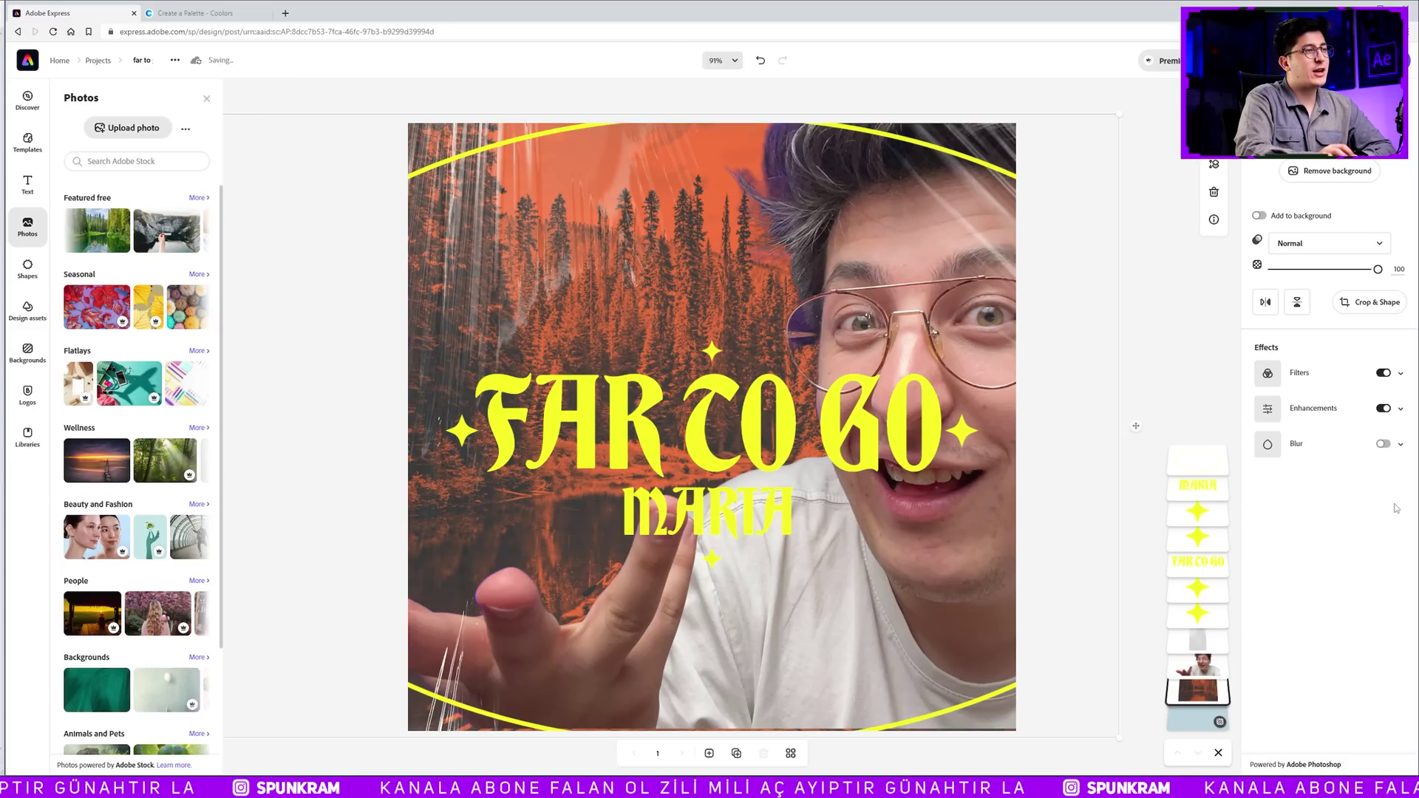
left_click(1396, 446)
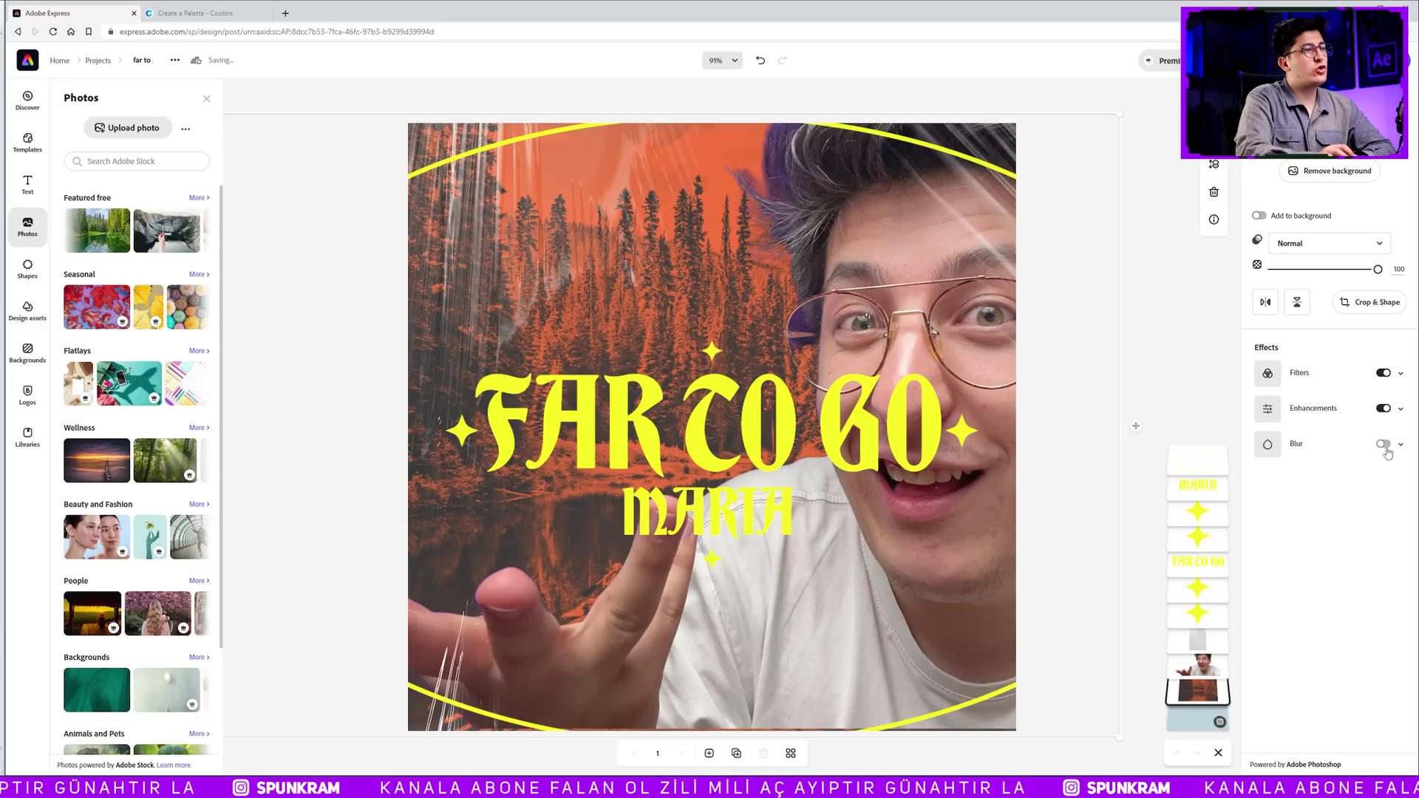
mouse_move(1266, 475)
left_mouse_down()
mouse_move(1323, 476)
mouse_move(1263, 486)
left_mouse_up()
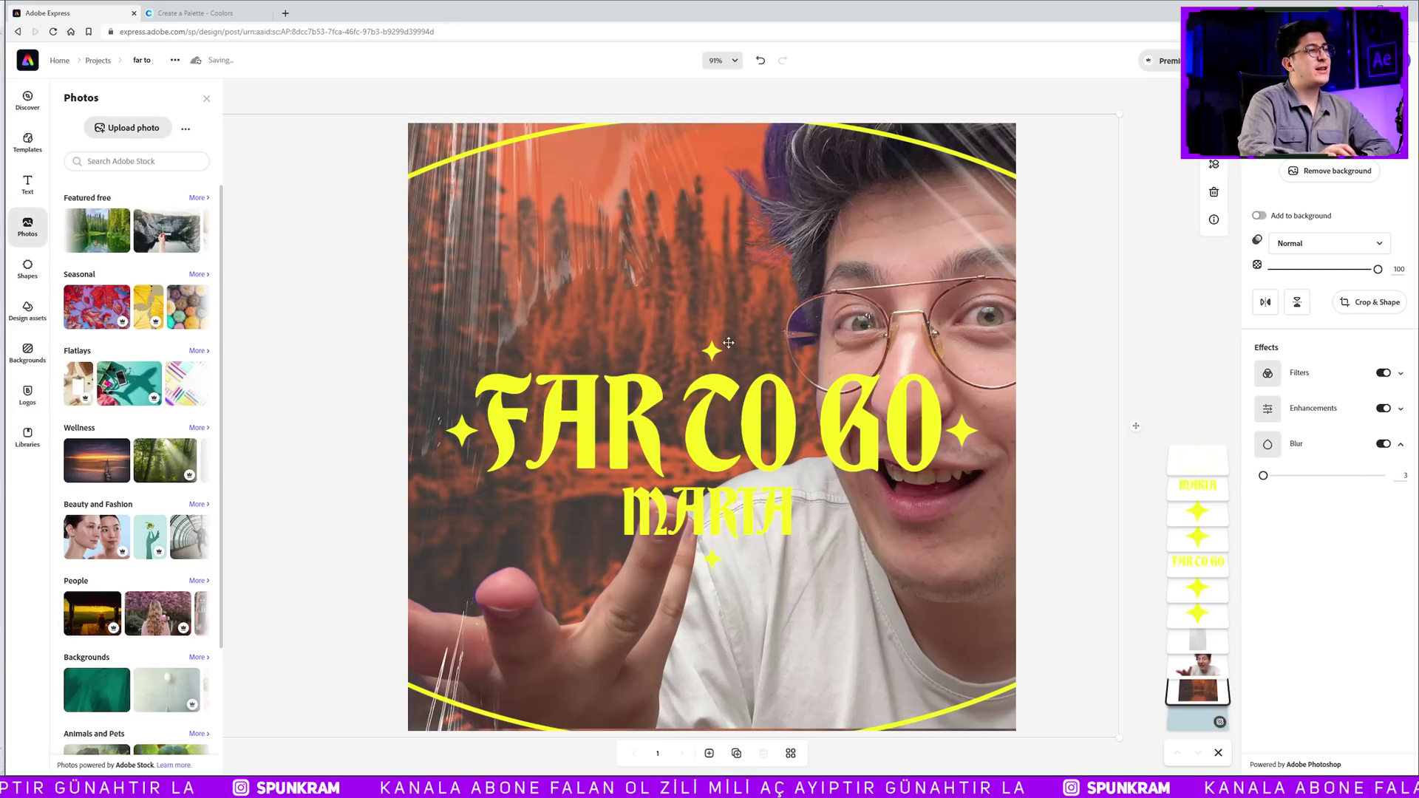
left_click(1197, 665)
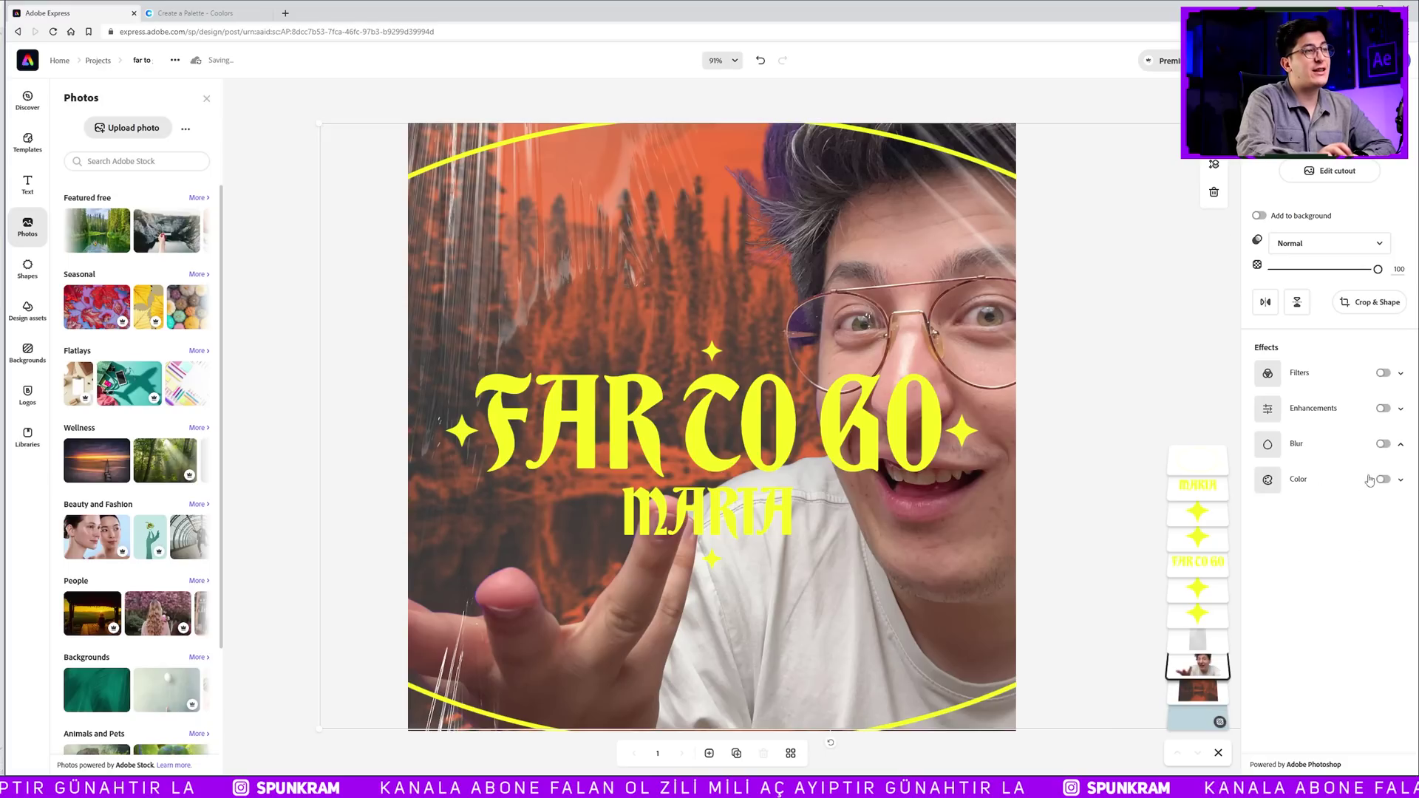
- Lower the person cutout's contrast, brighten its highlights and add sharpening via Enhancements
left_click(1383, 411)
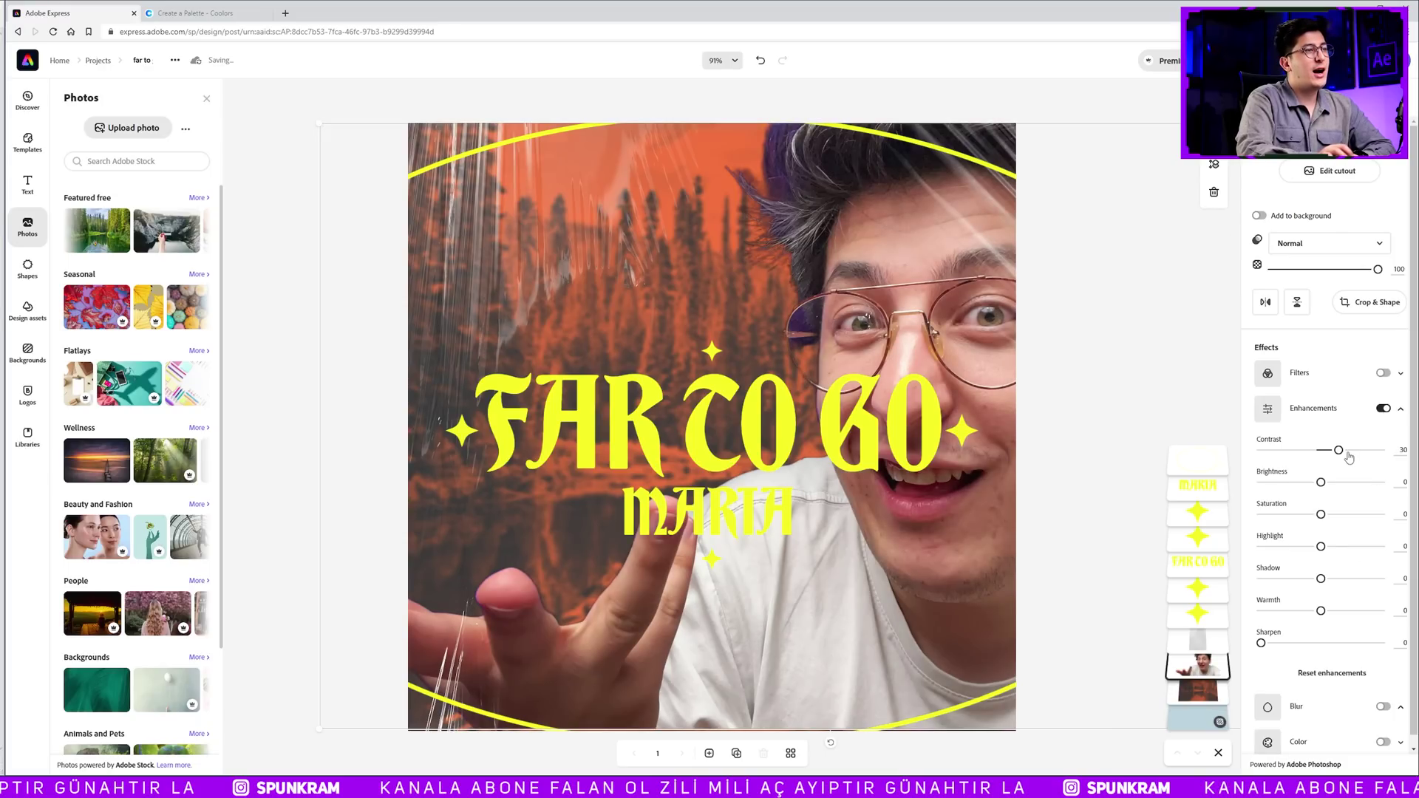
mouse_move(1349, 457)
left_mouse_down()
mouse_move(1335, 450)
mouse_move(1328, 487)
left_mouse_up()
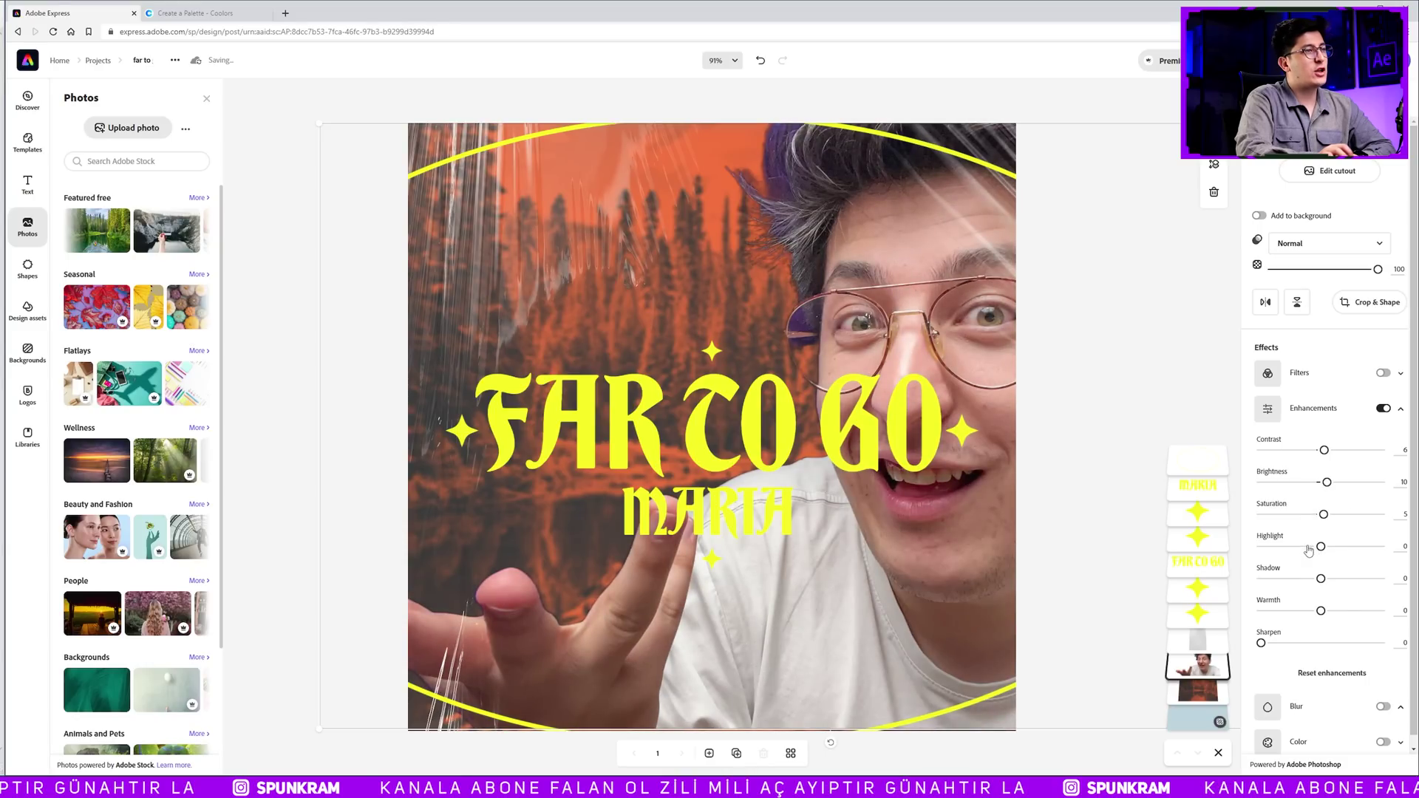
mouse_move(1313, 549)
left_mouse_down()
mouse_move(1344, 550)
mouse_move(1291, 578)
mouse_move(1365, 611)
left_mouse_up()
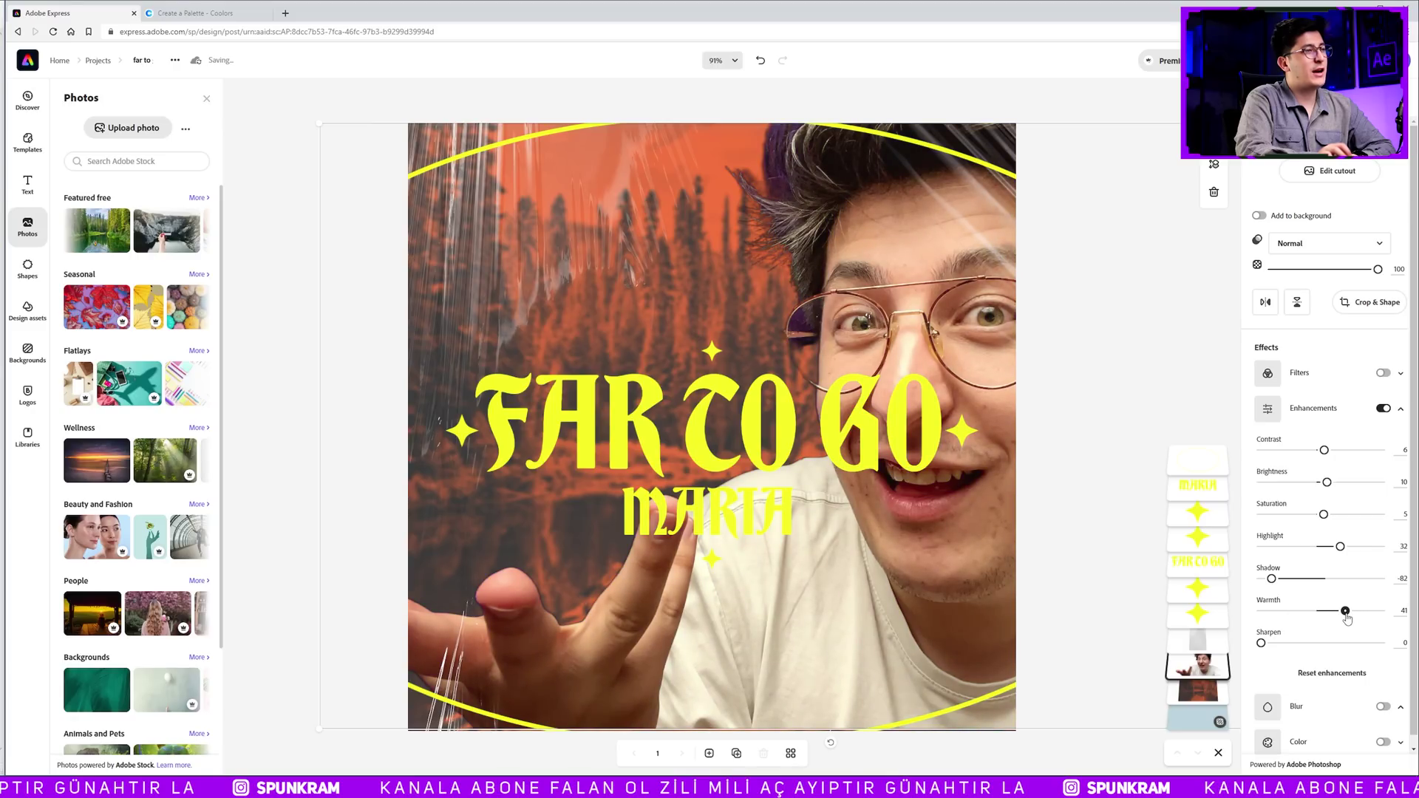
left_click_drag(1262, 642, 1310, 643)
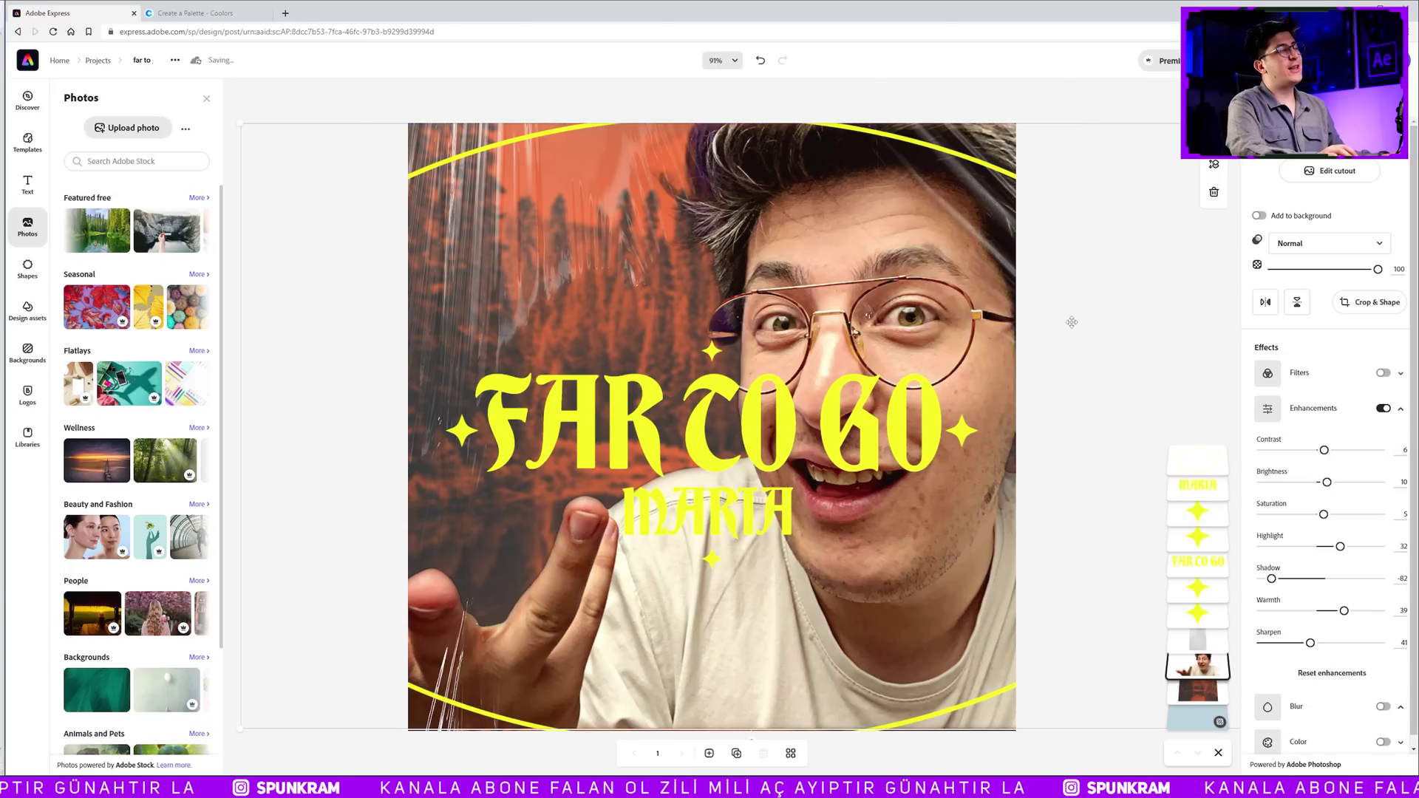
left_click(1198, 460)
left_click(1197, 485)
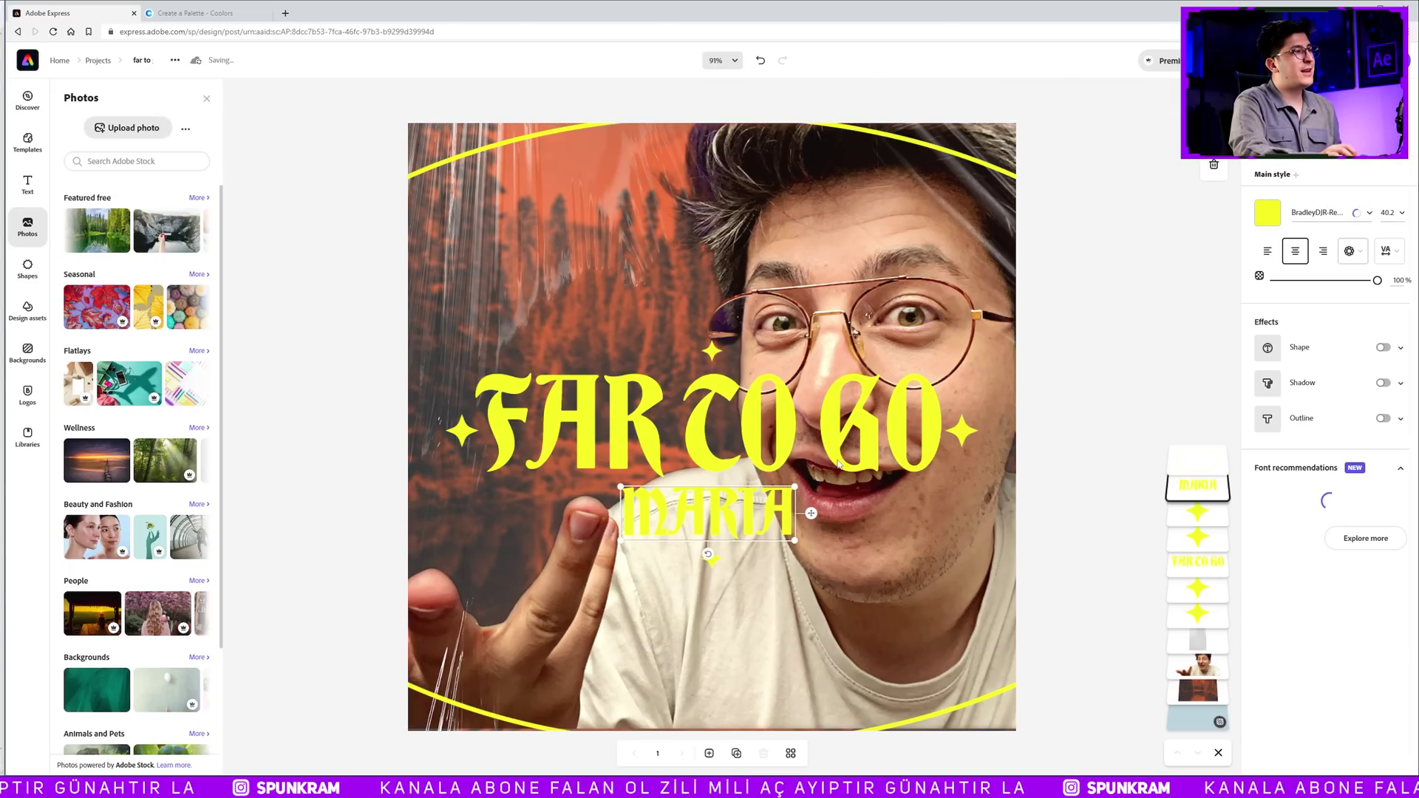
- Retype the caption as ONUR and nudge the title slightly left and up
key("Caps_Lock")
type("ONUR")
left_click(1197, 562)
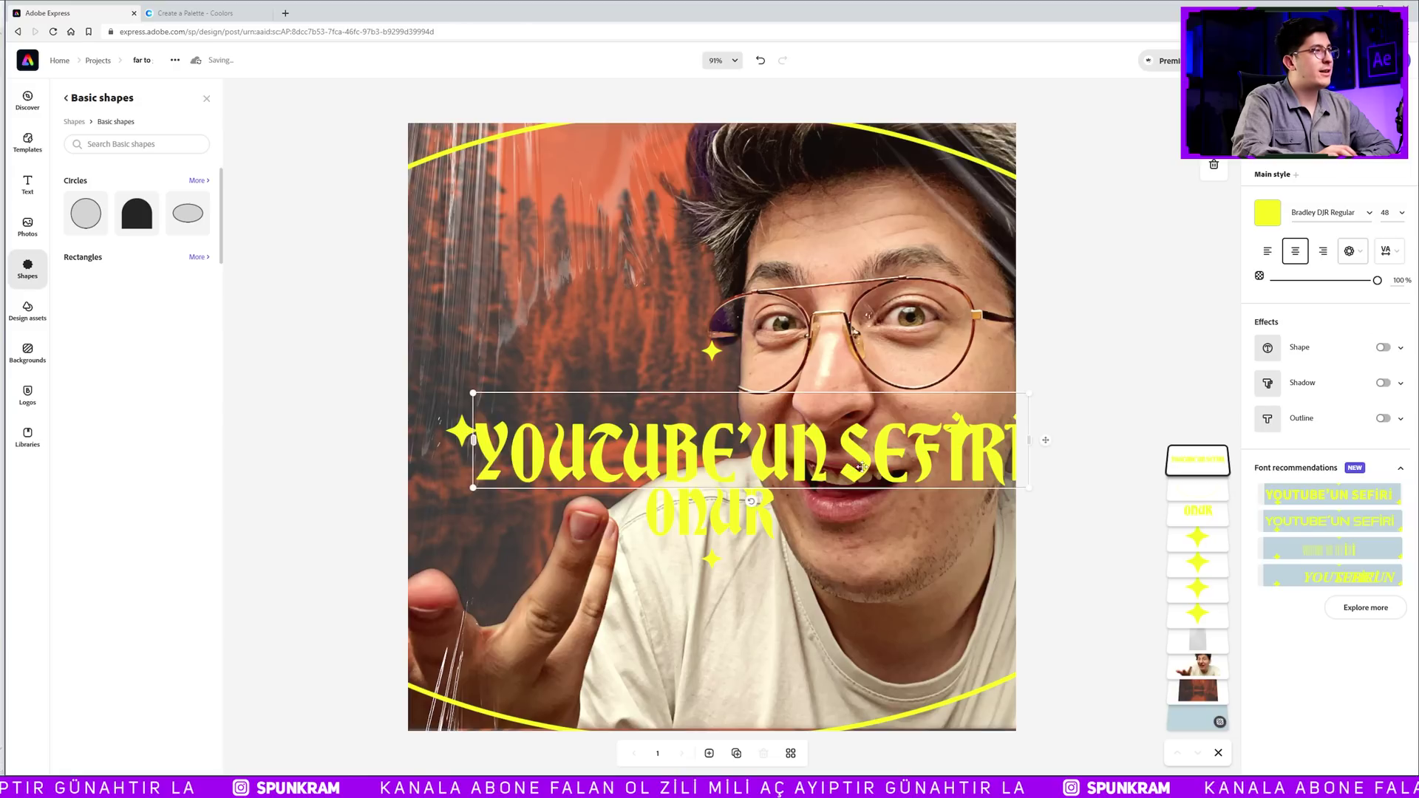
left_click_drag(858, 468, 830, 459)
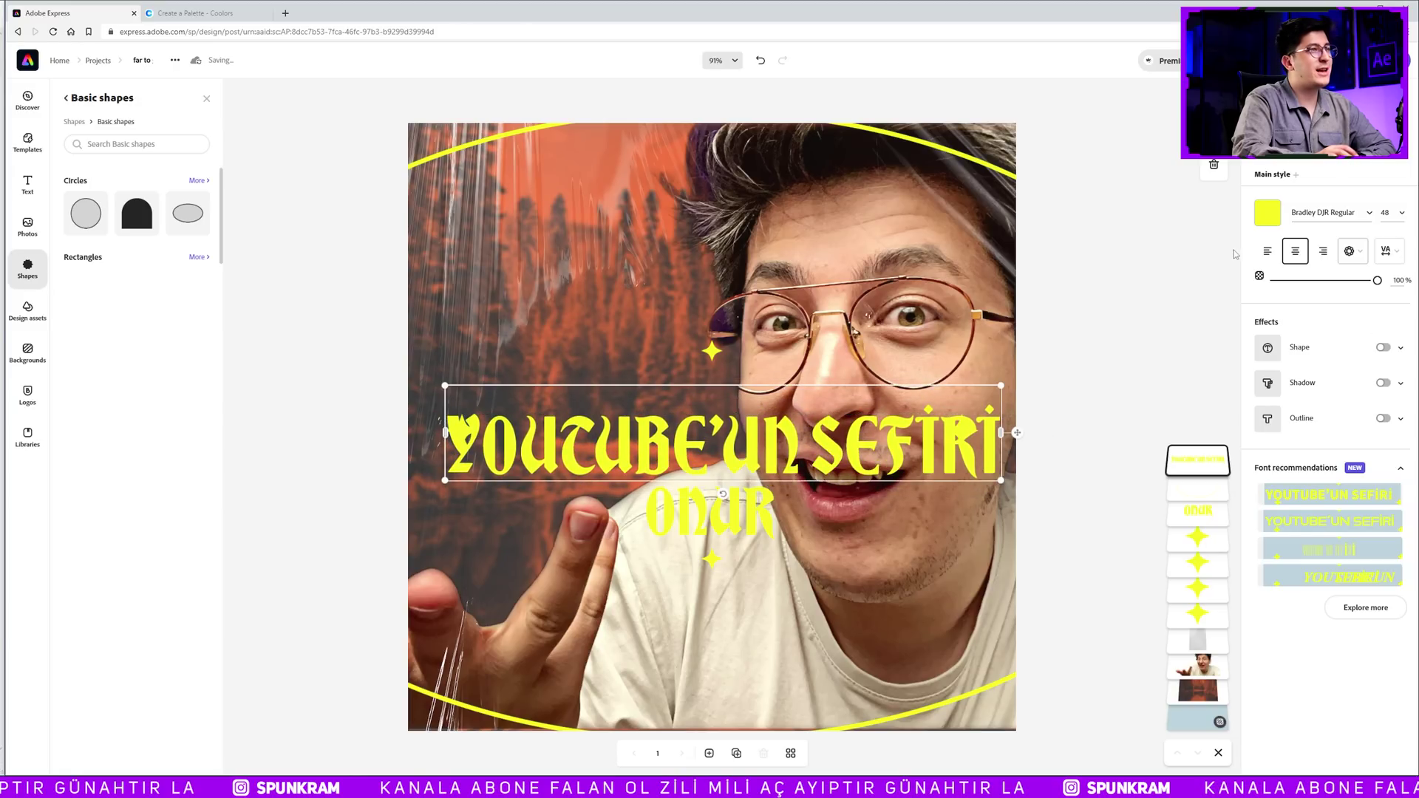
- Recolour the title and the ONUR caption from yellow to red-orange, then save the project
left_click(1268, 213)
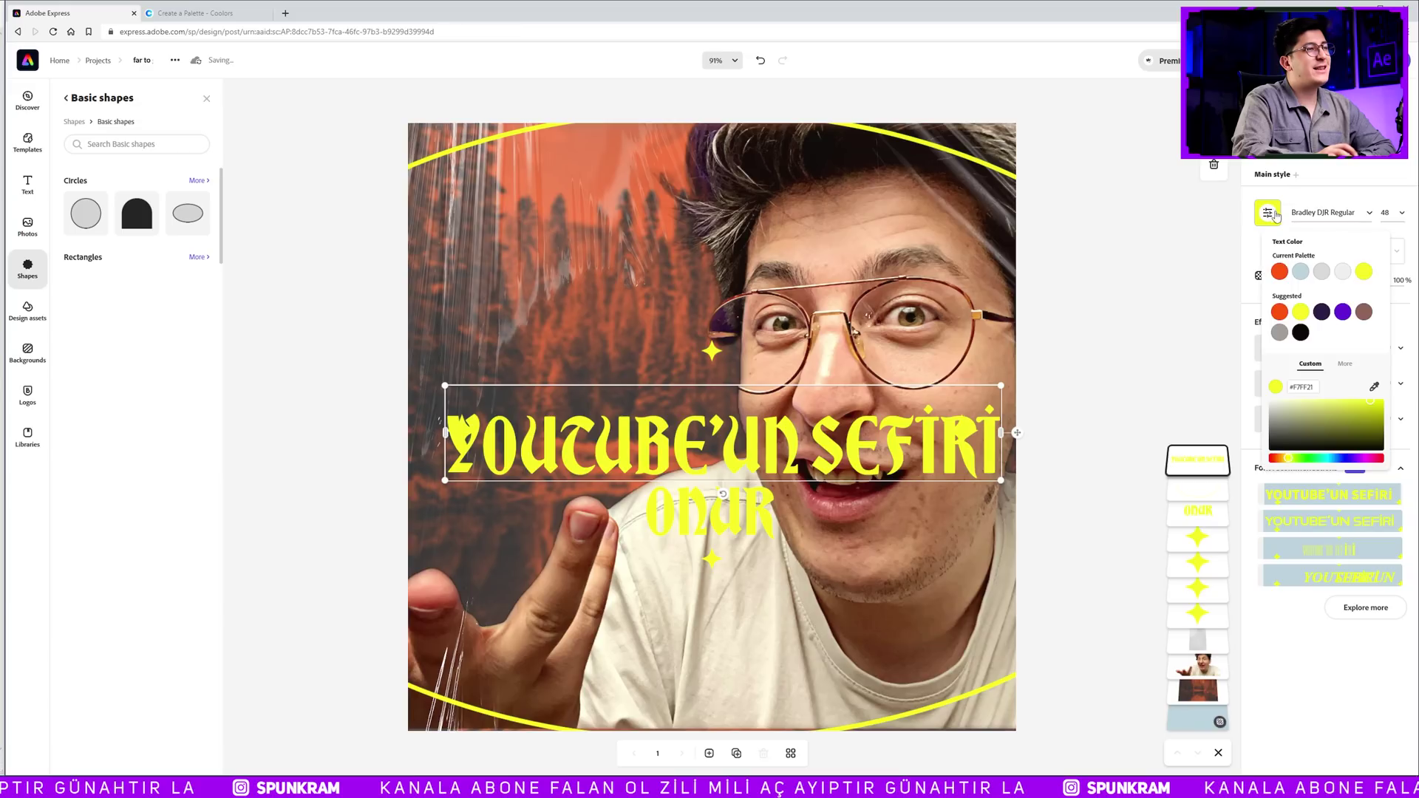
left_click(1274, 274)
left_click(1299, 273)
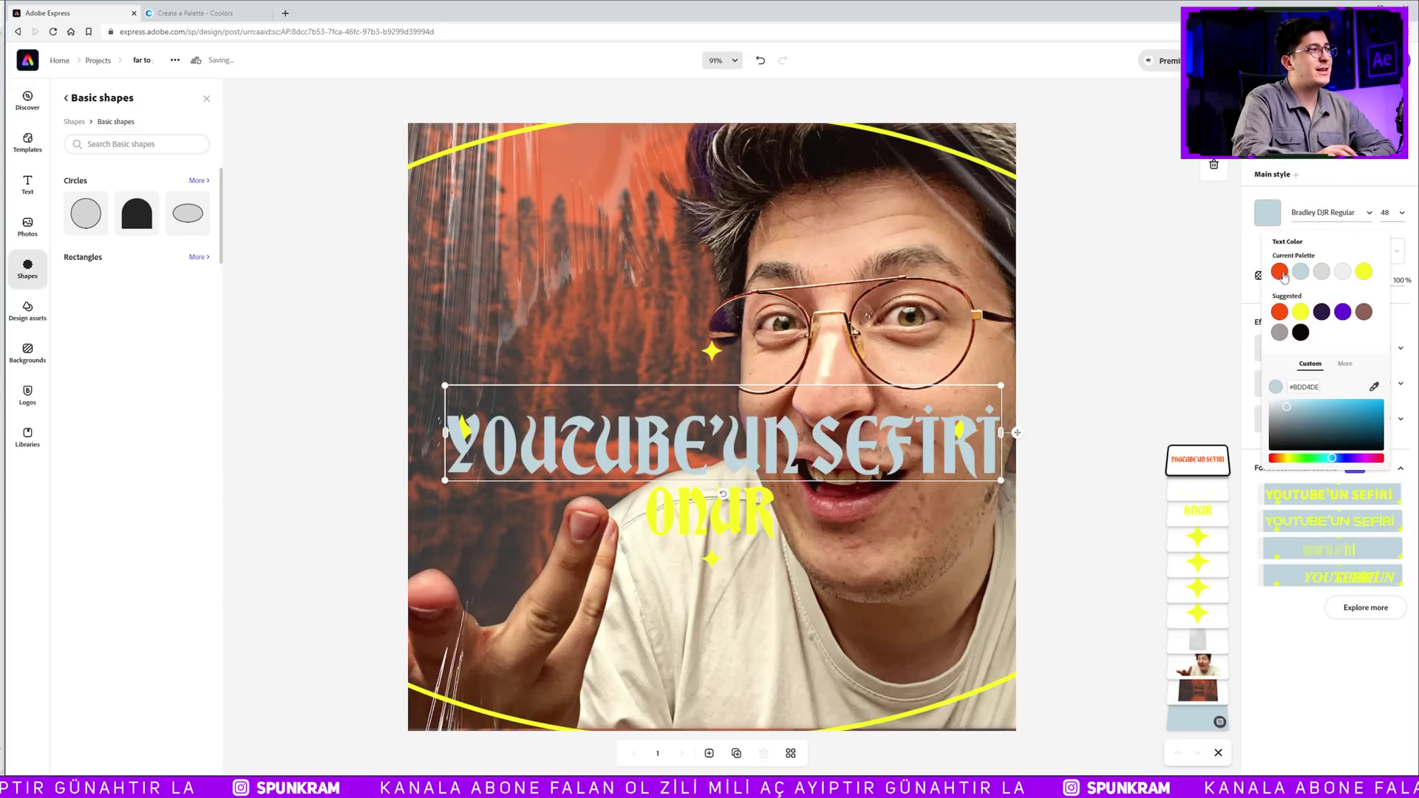
left_click(1279, 272)
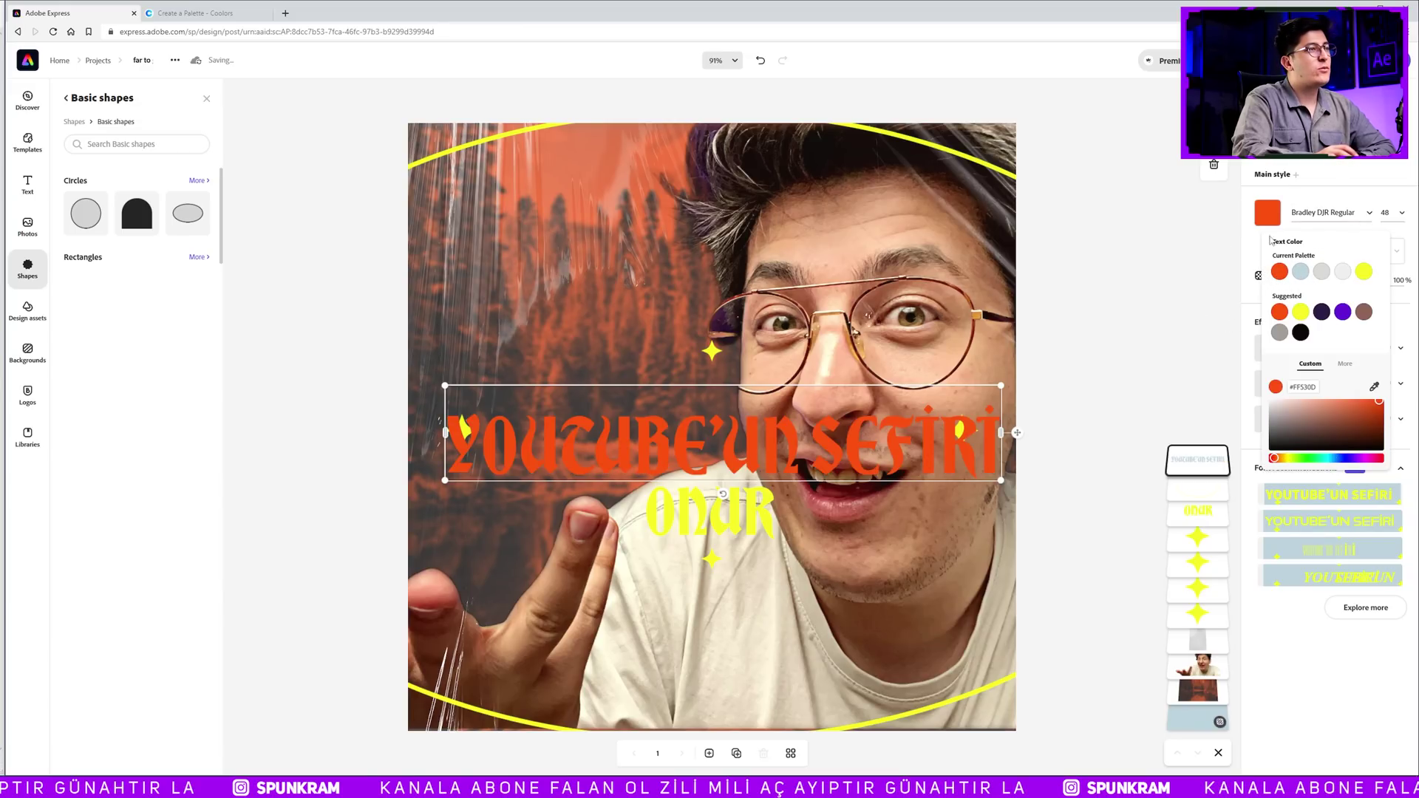
key("Tab")
left_click(1267, 214)
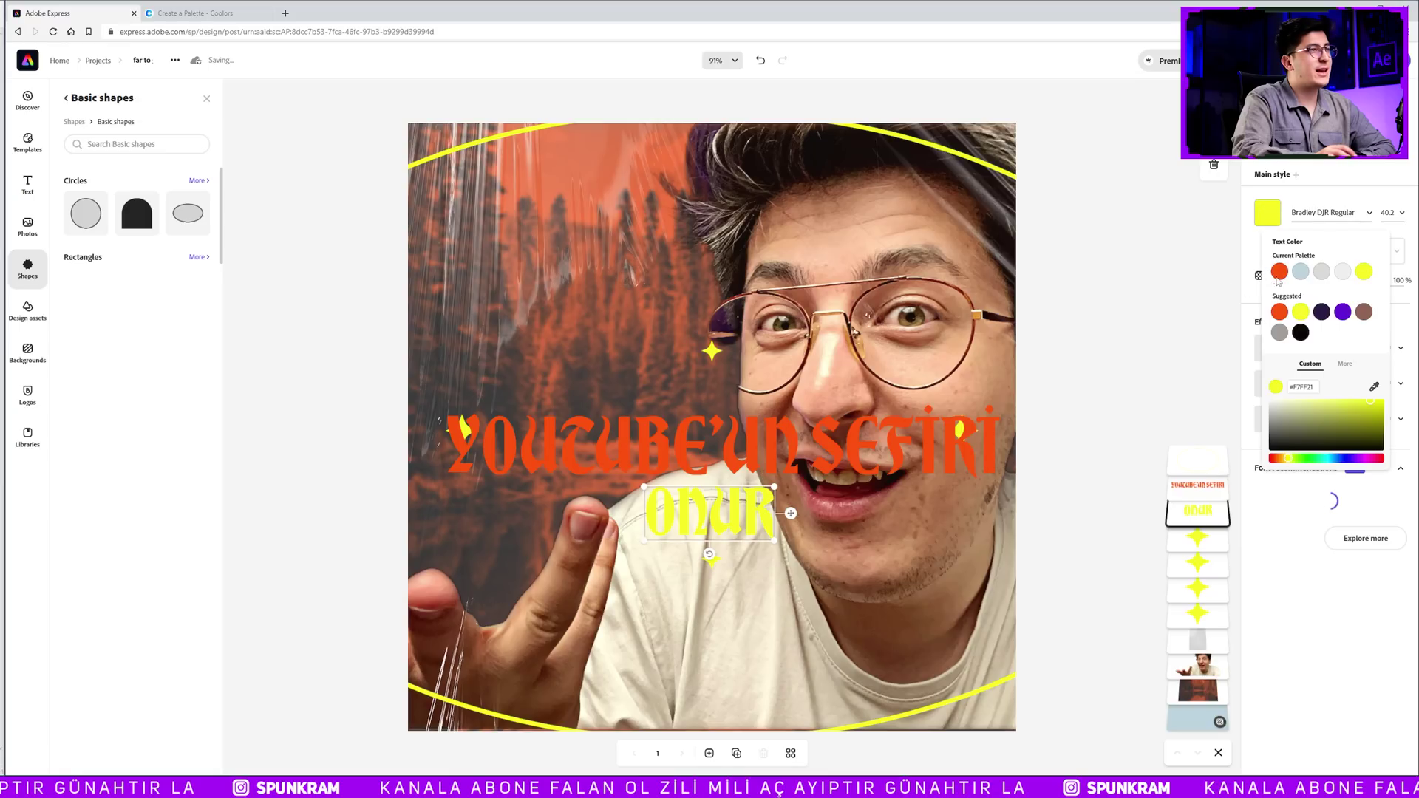
left_click(1279, 272)
left_click(1097, 428)
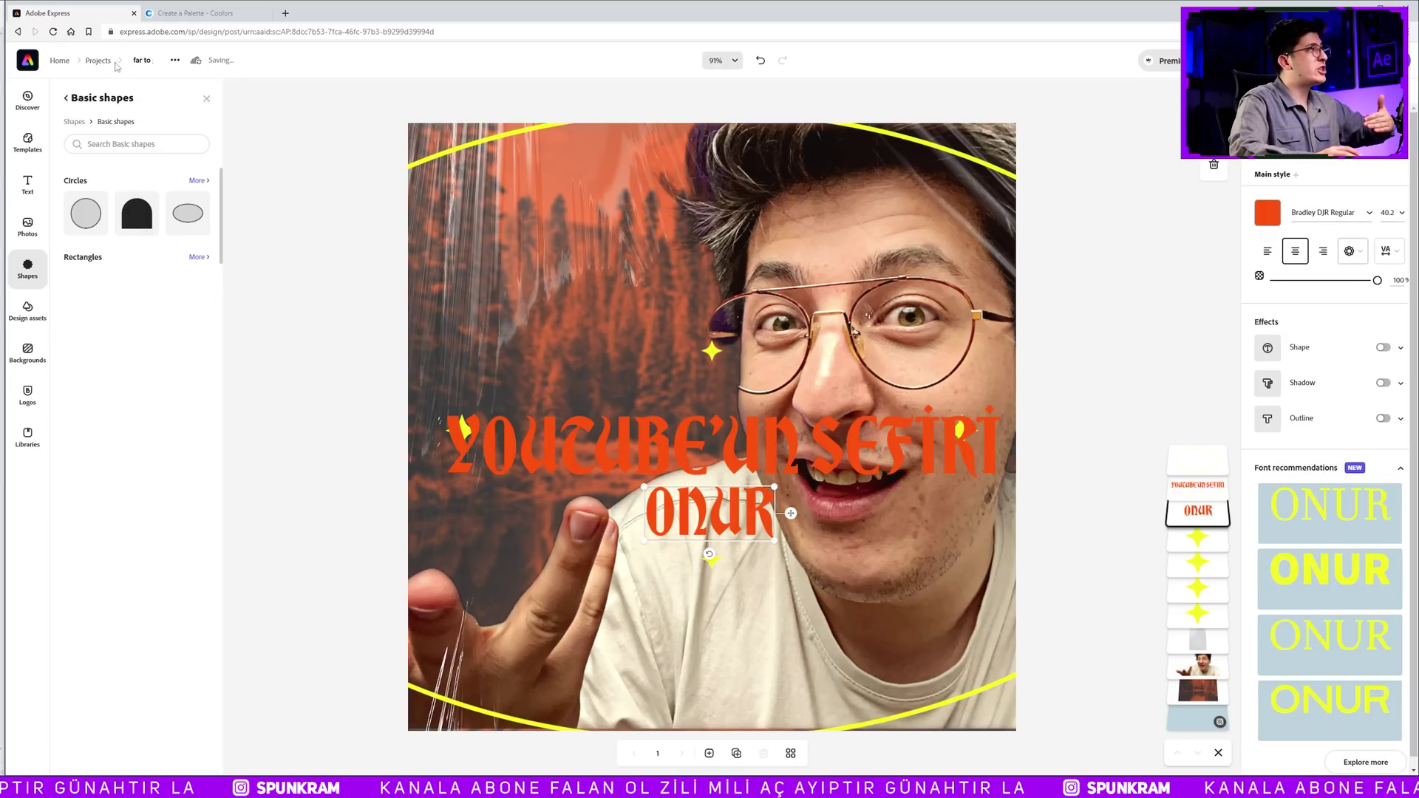
key("ctrl+s")
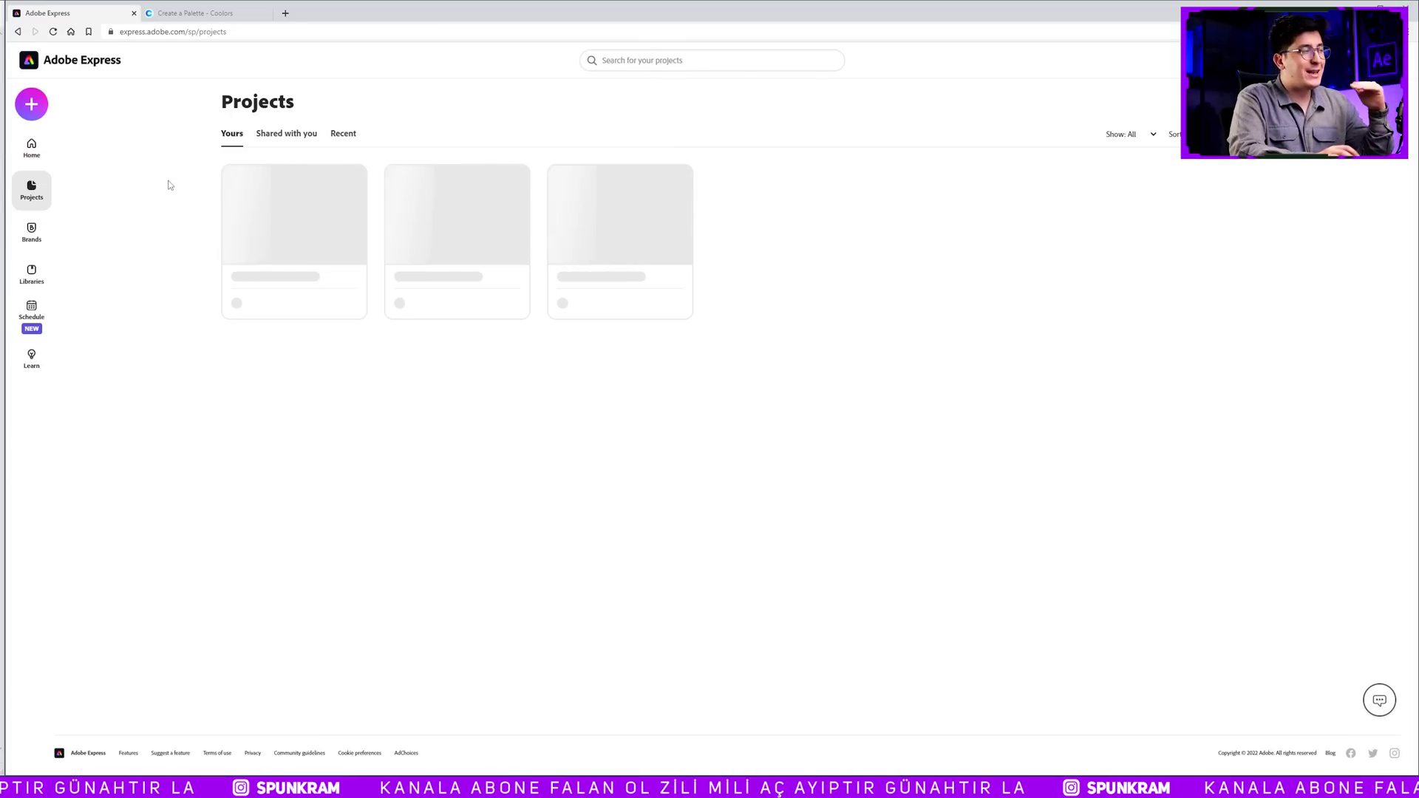
- Reopen the far to go design and add a party-popper graphic from Shapes
left_click(309, 233)
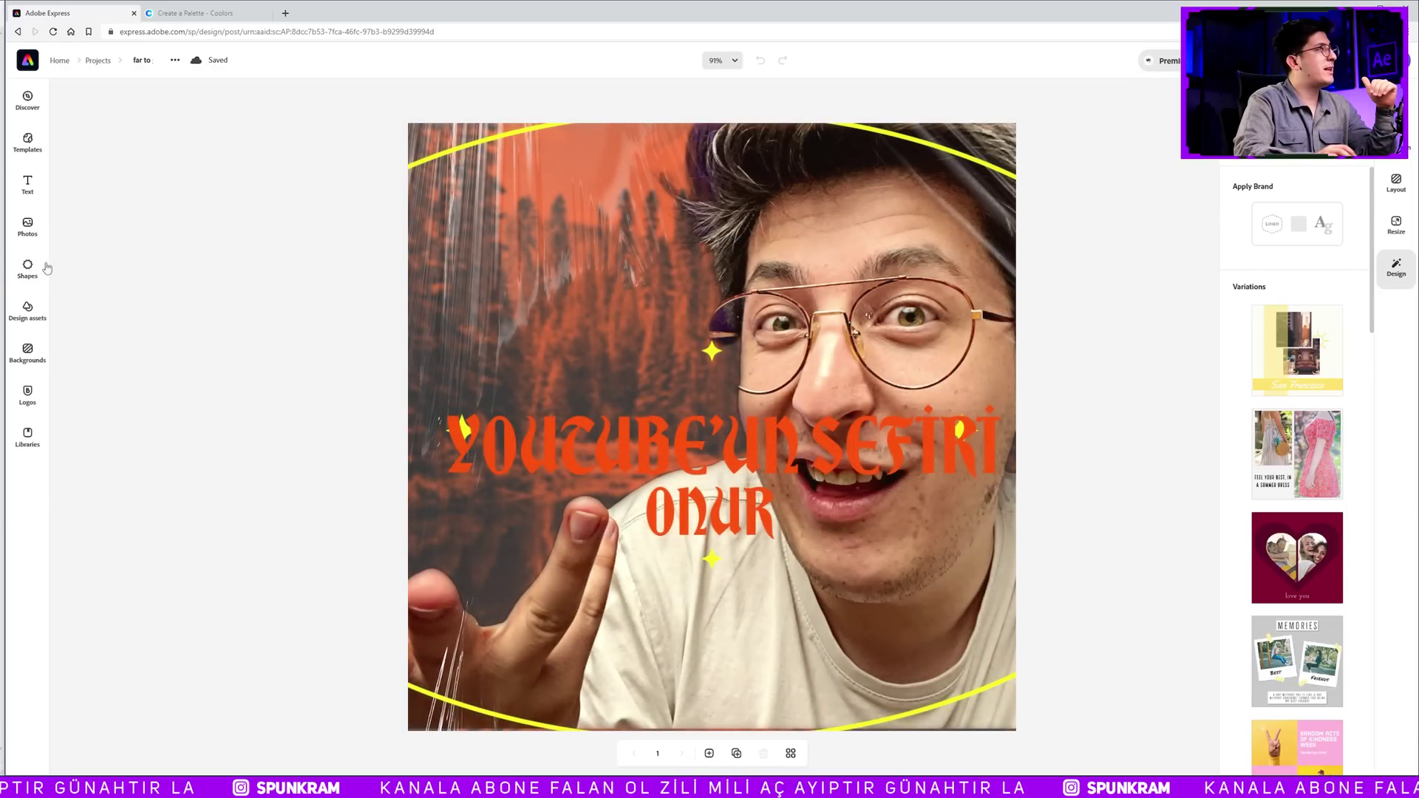
left_click(28, 268)
scroll(132, 311, "down", 5)
scroll(133, 333, "down", 3)
scroll(135, 355, "up", 6)
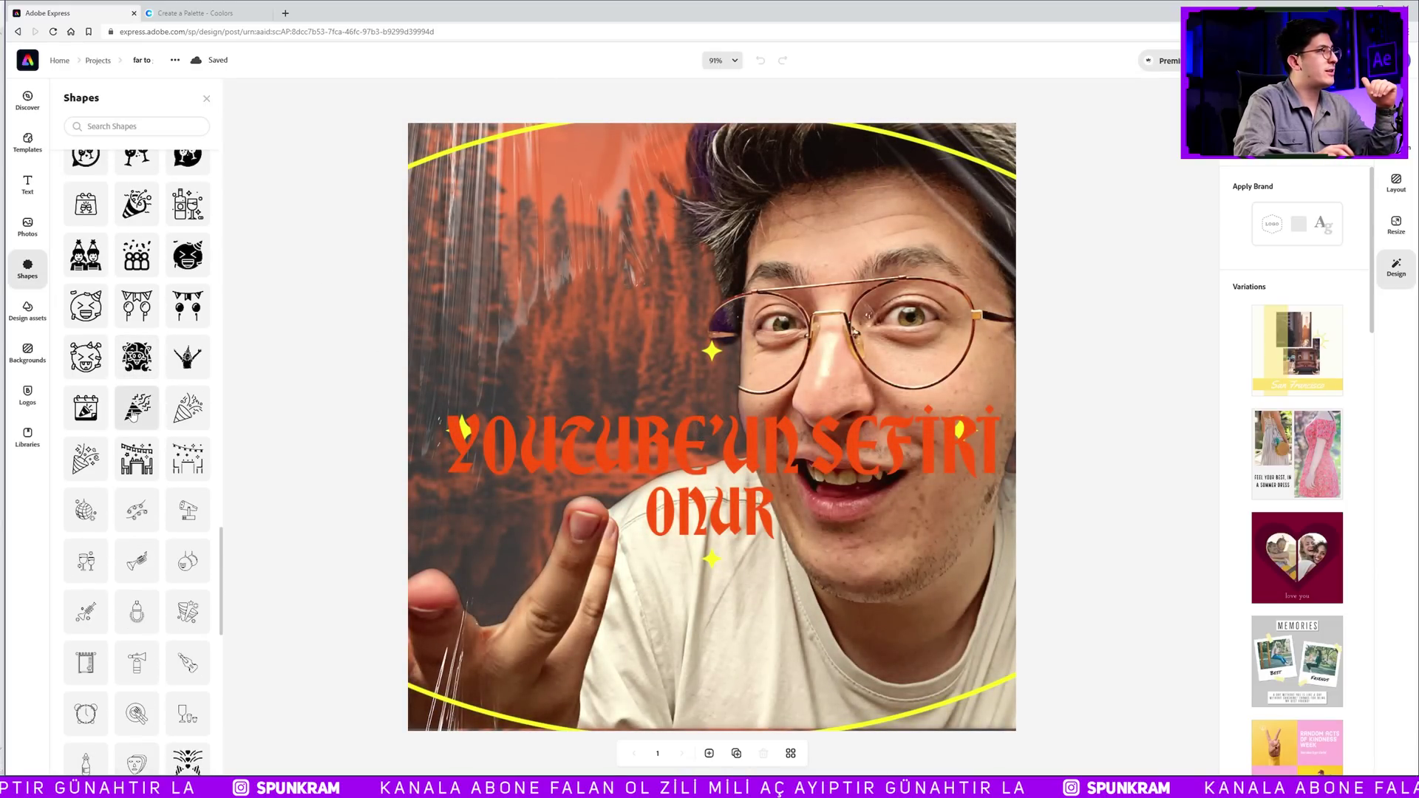
left_click_drag(137, 403, 588, 377)
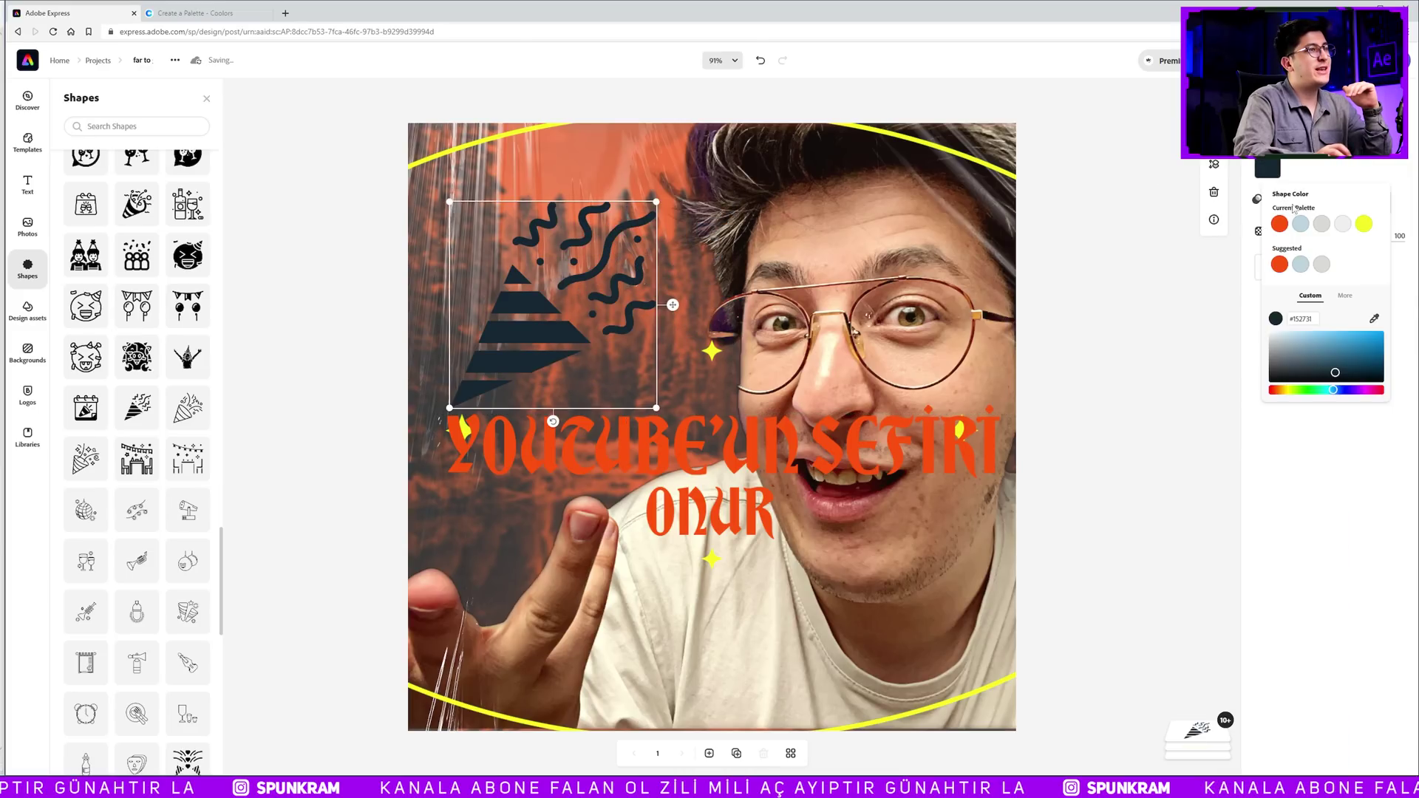
- Recolour, resize and position the party-popper, then save and leave the design
left_click_drag(678, 257, 538, 345)
mouse_move(652, 214)
left_mouse_down()
mouse_move(586, 270)
mouse_move(662, 305)
left_mouse_up()
left_click(1087, 575)
left_click(58, 65)
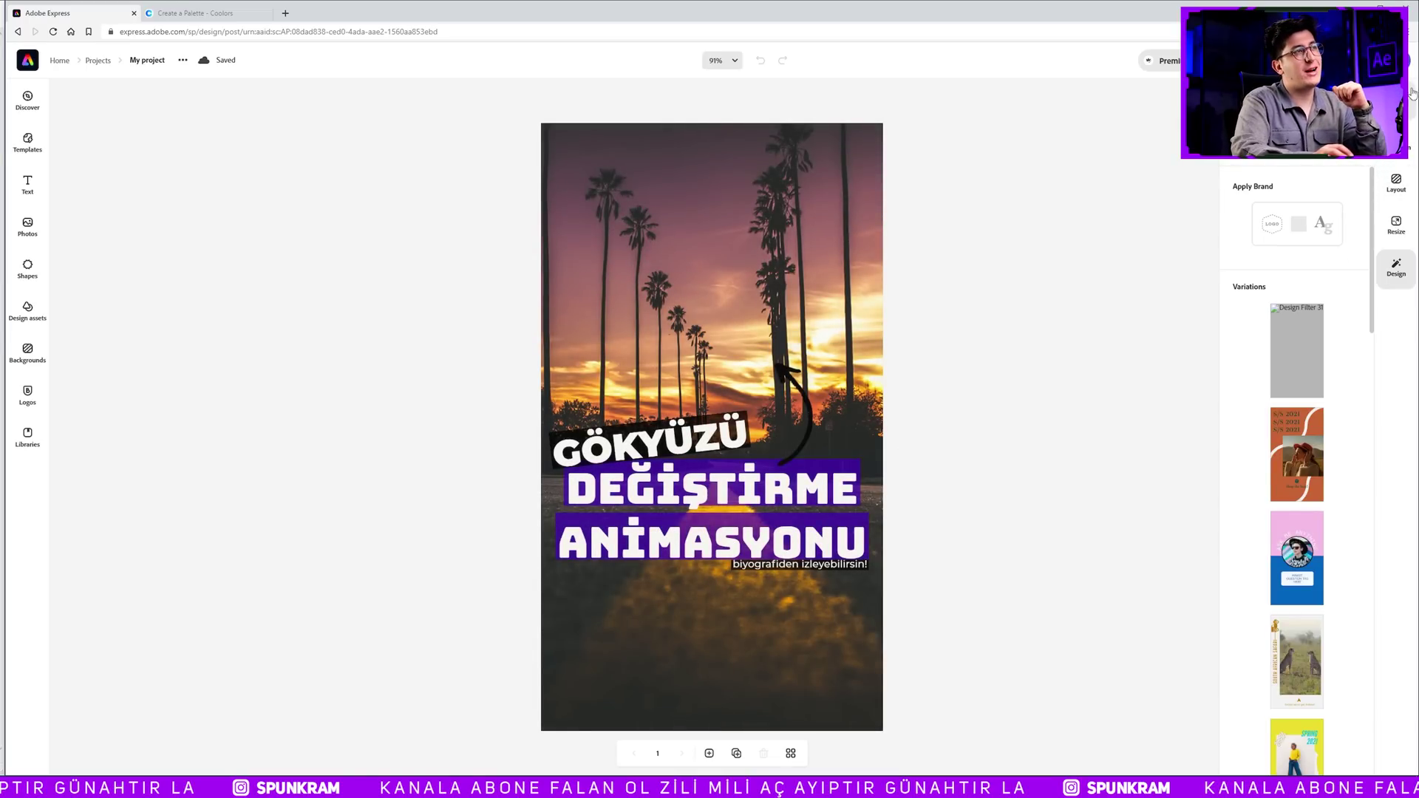
- Preview Flicker, Fade, Slide and Typewriter text animations, settling on the second Flicker style
left_click(1408, 138)
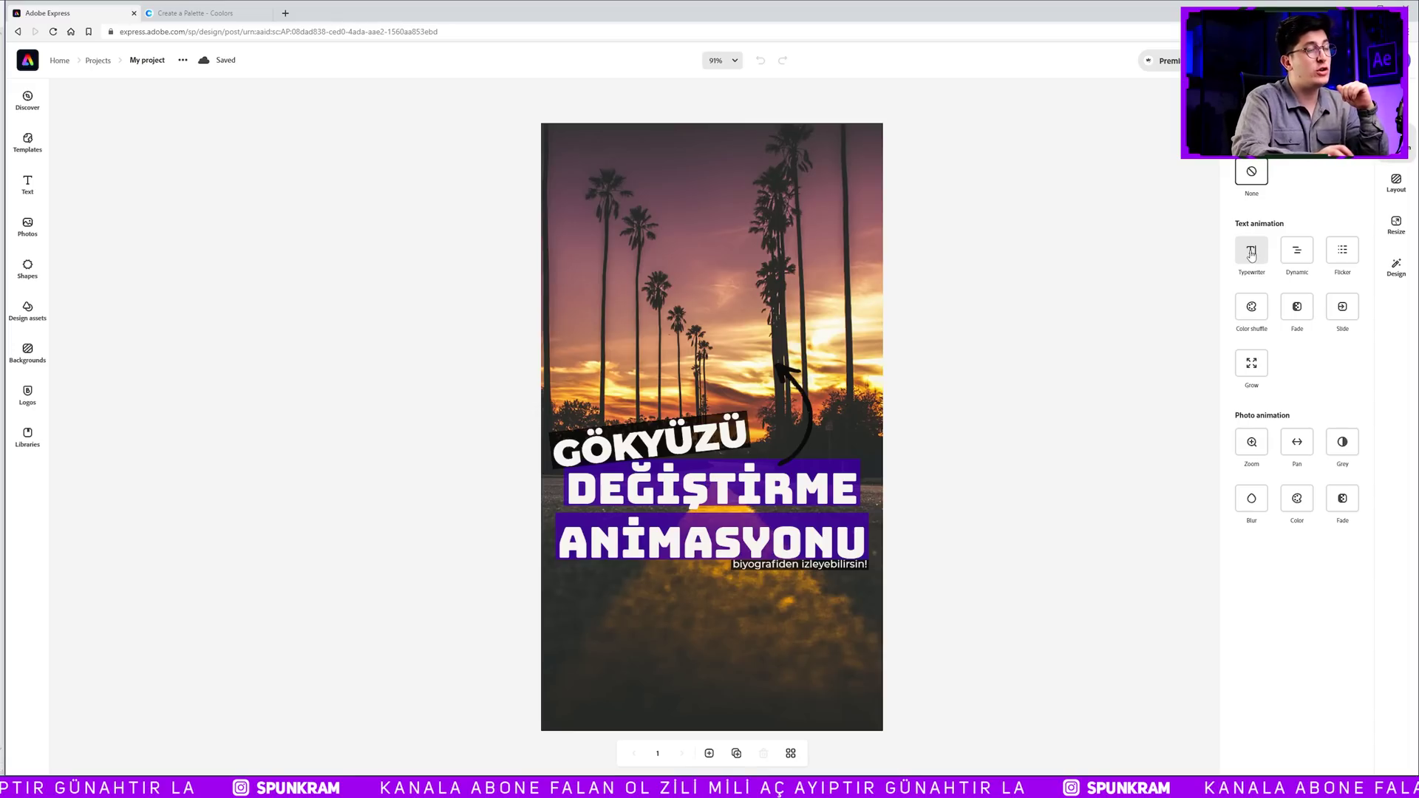
left_click(1343, 253)
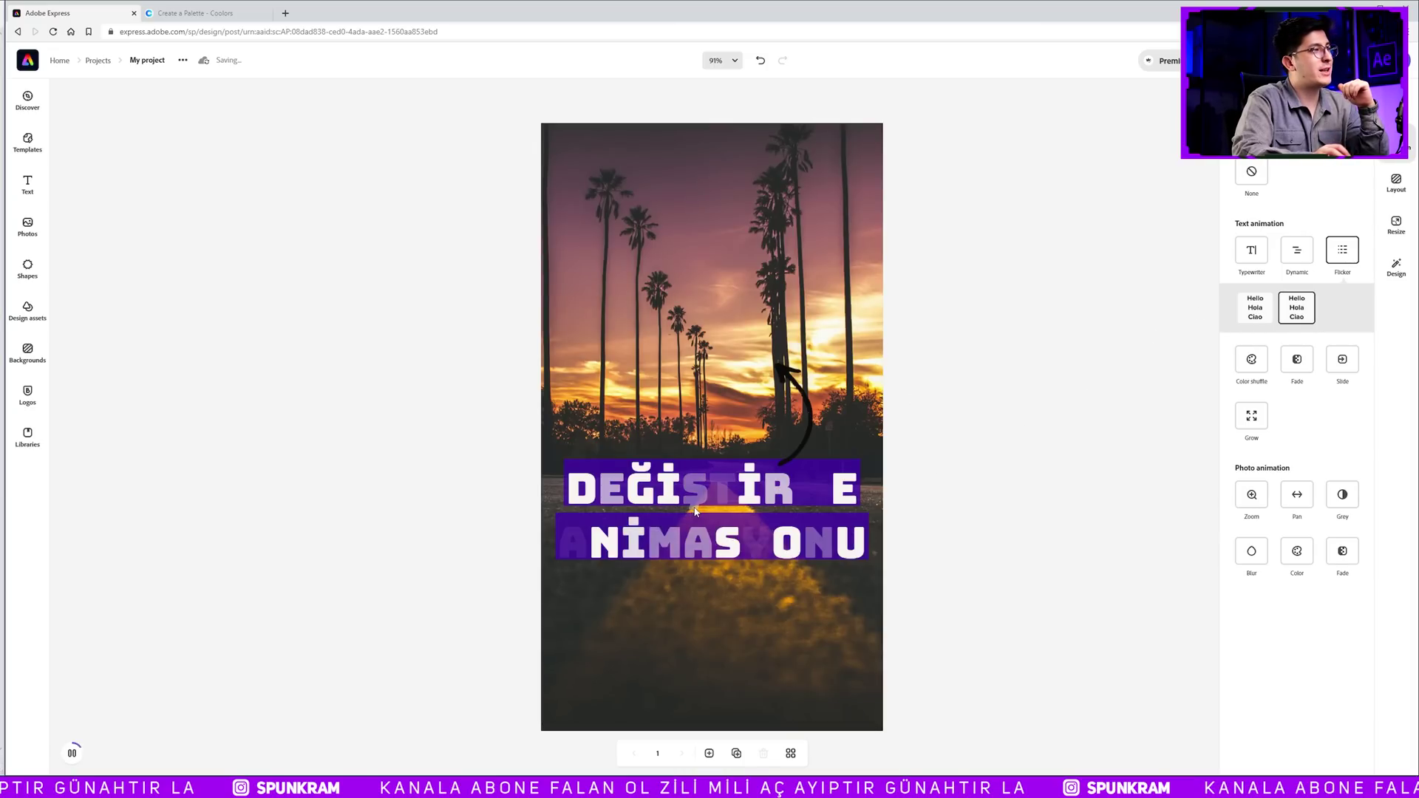
left_click(1255, 308)
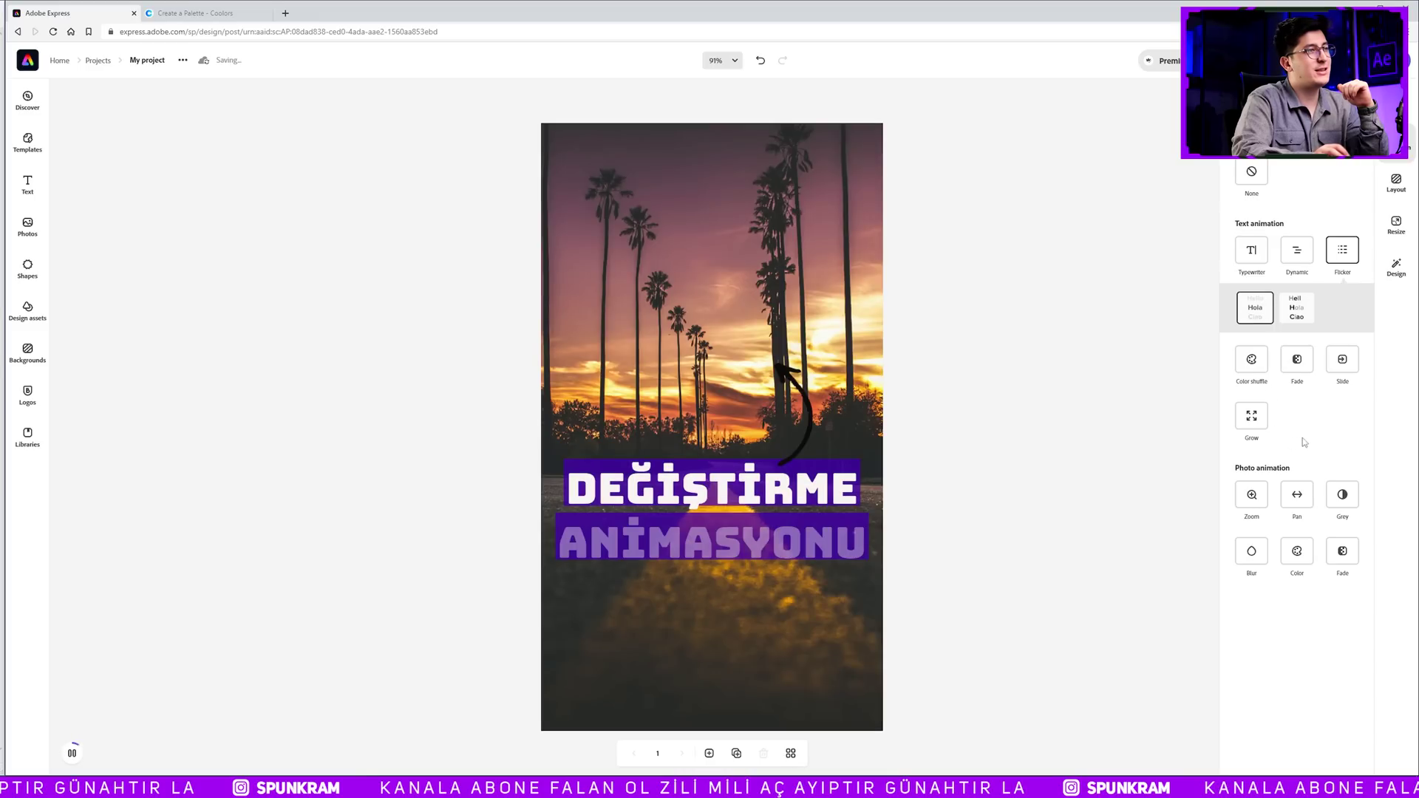
left_click(1251, 359)
left_click(1297, 306)
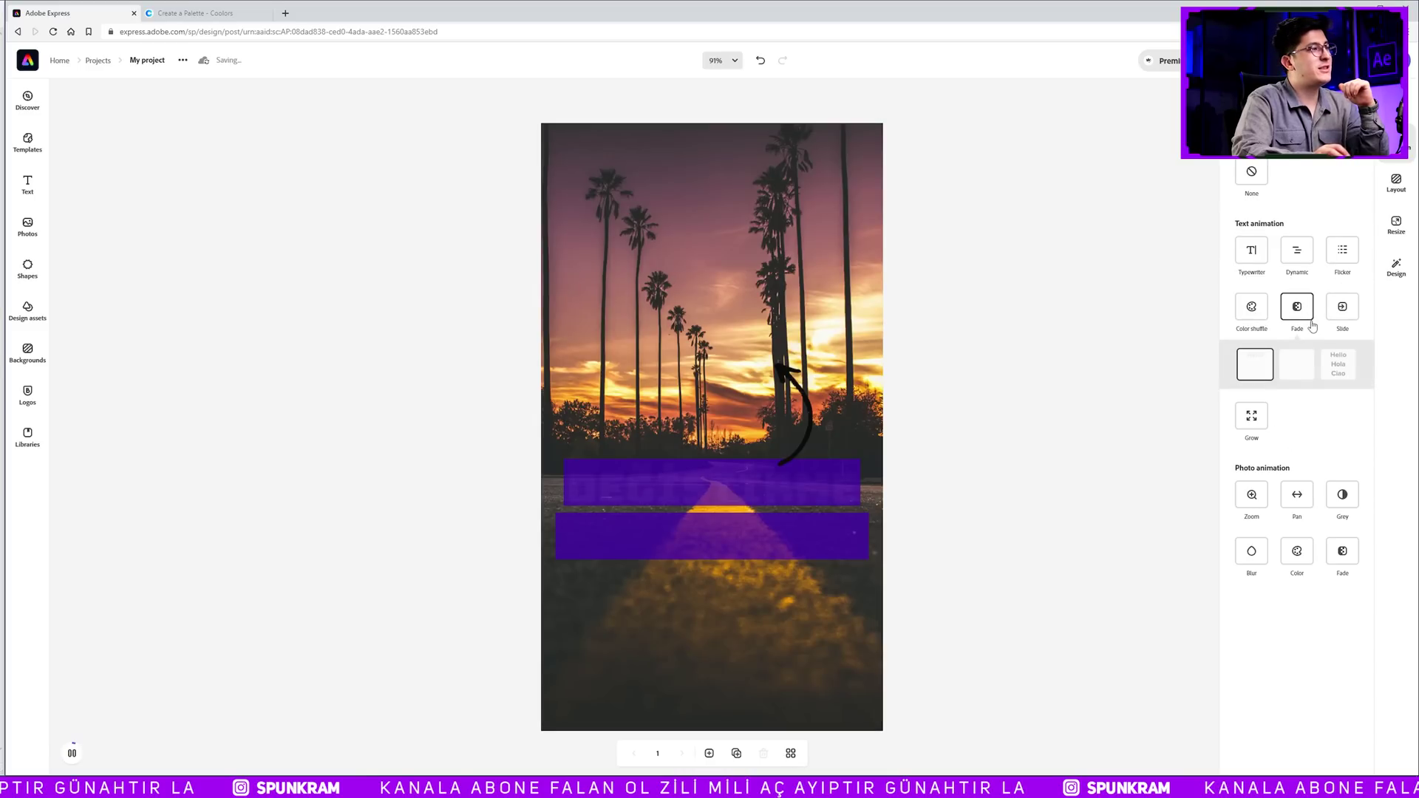
left_click(1342, 307)
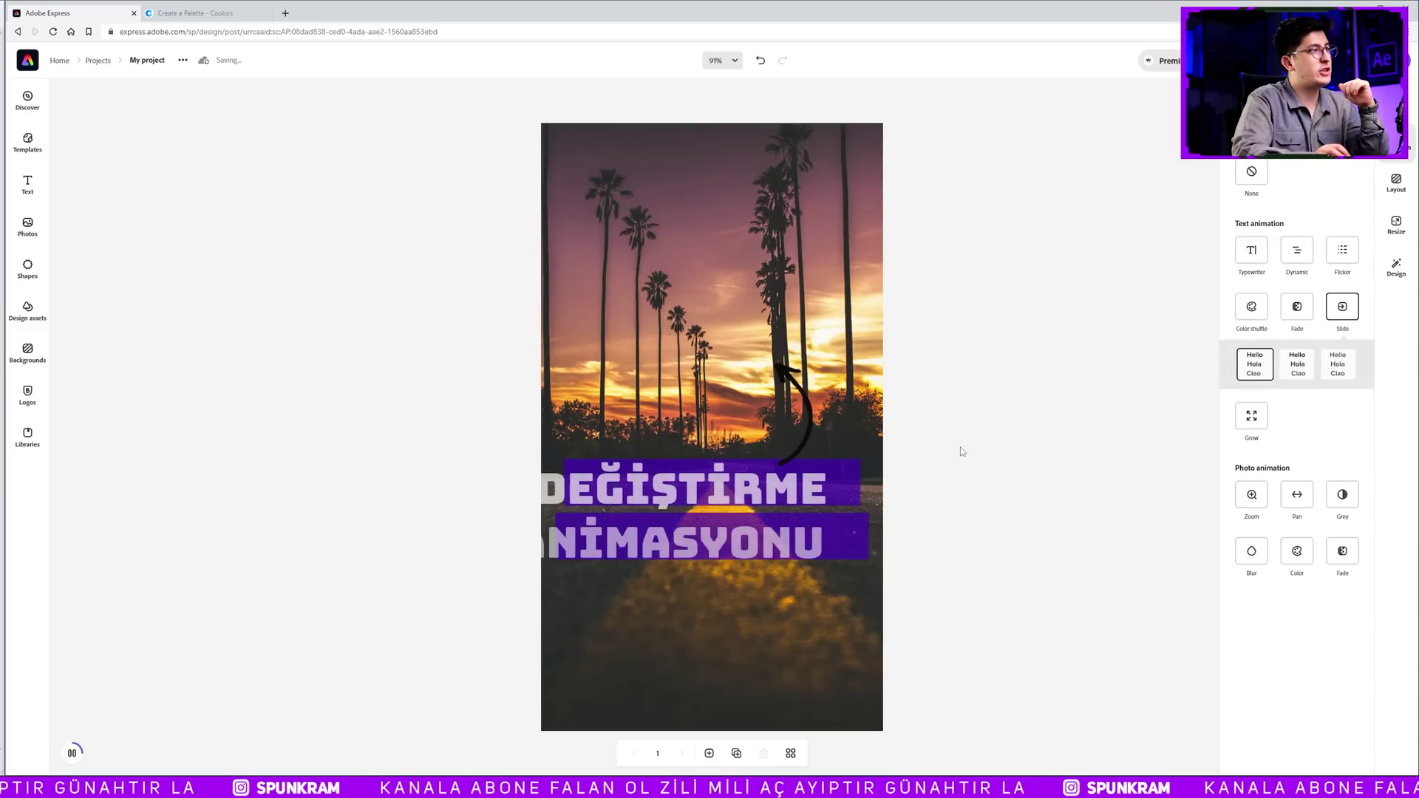
left_click(1252, 253)
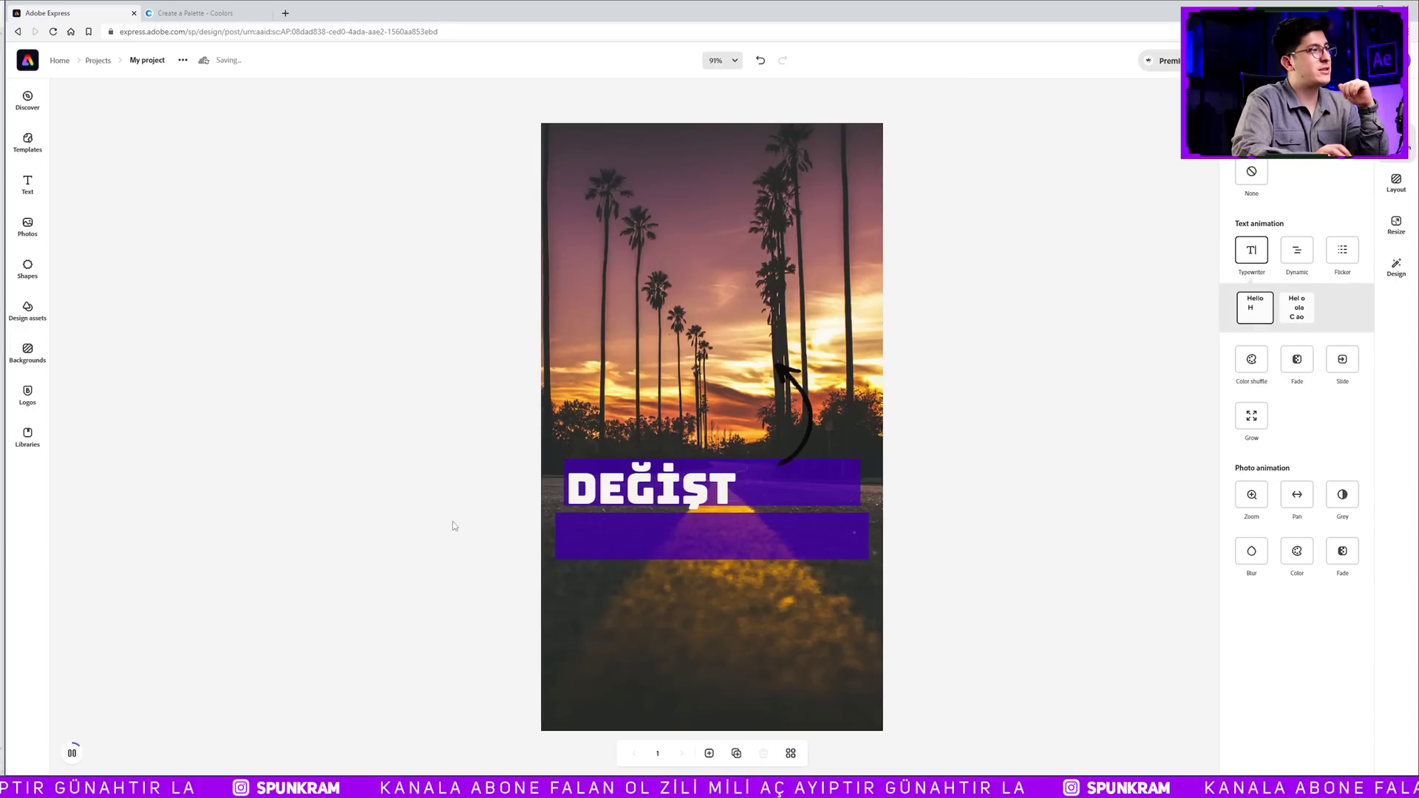
left_click(1342, 250)
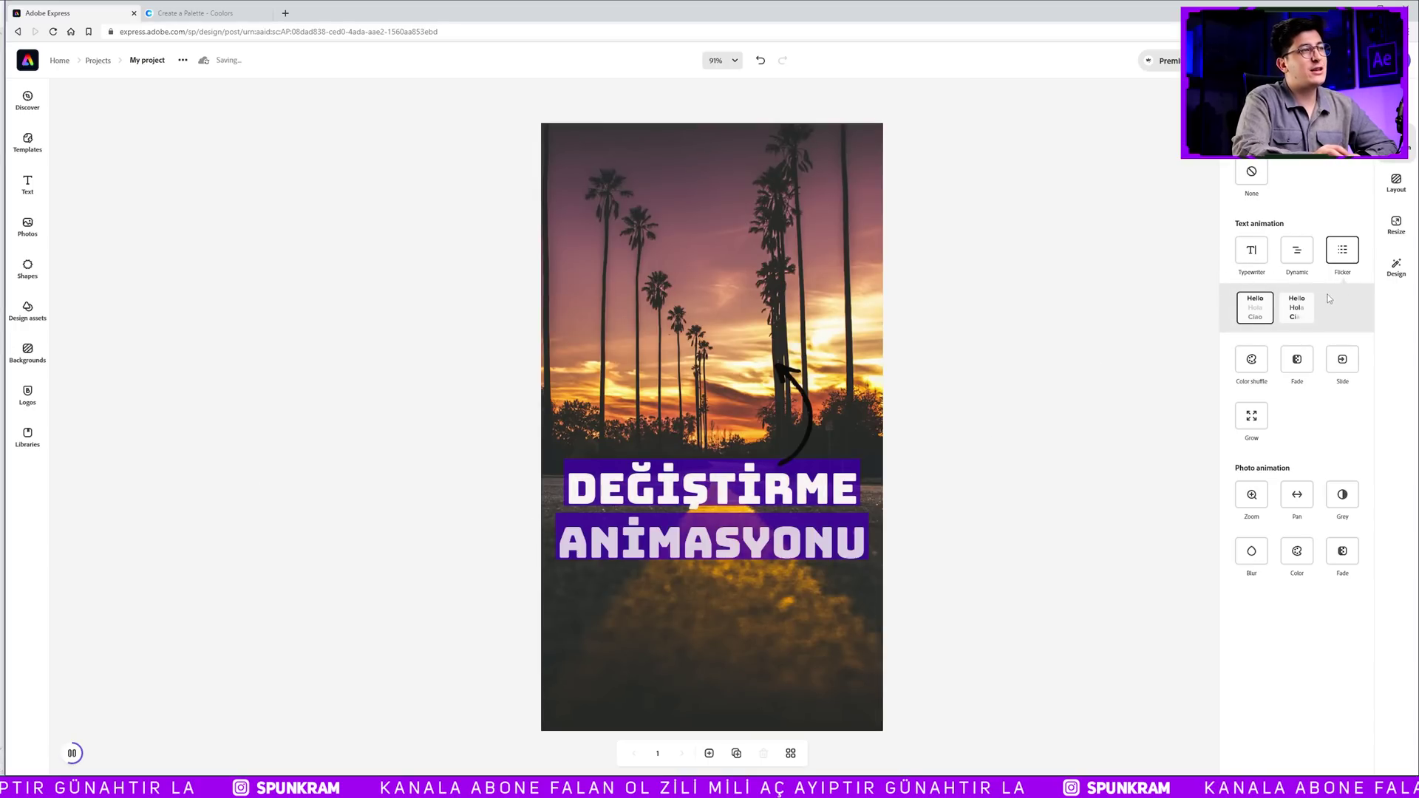
left_click(1299, 313)
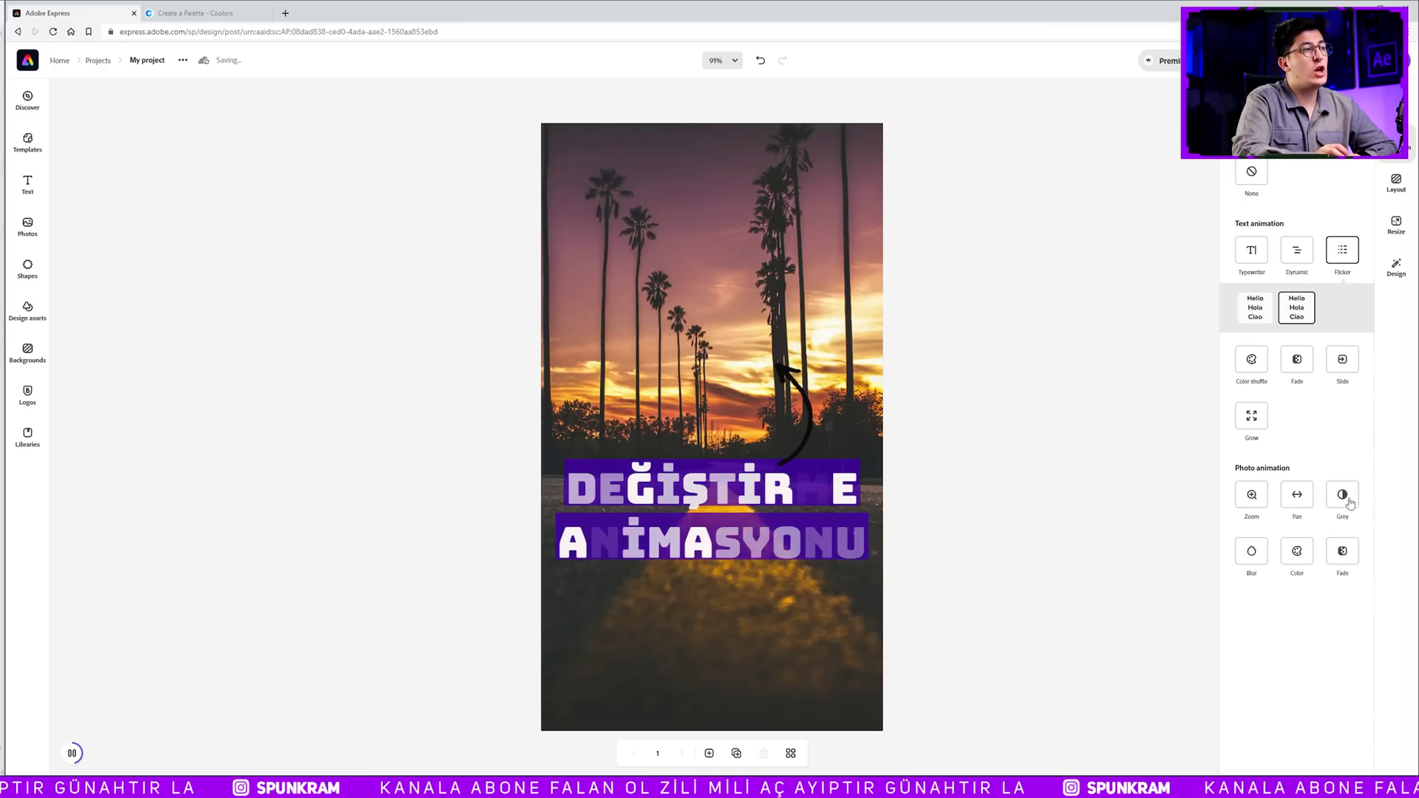
- Try Zoom, Pan, Grey and Blur photo animations, then keep the Color tint animation
left_click(1251, 495)
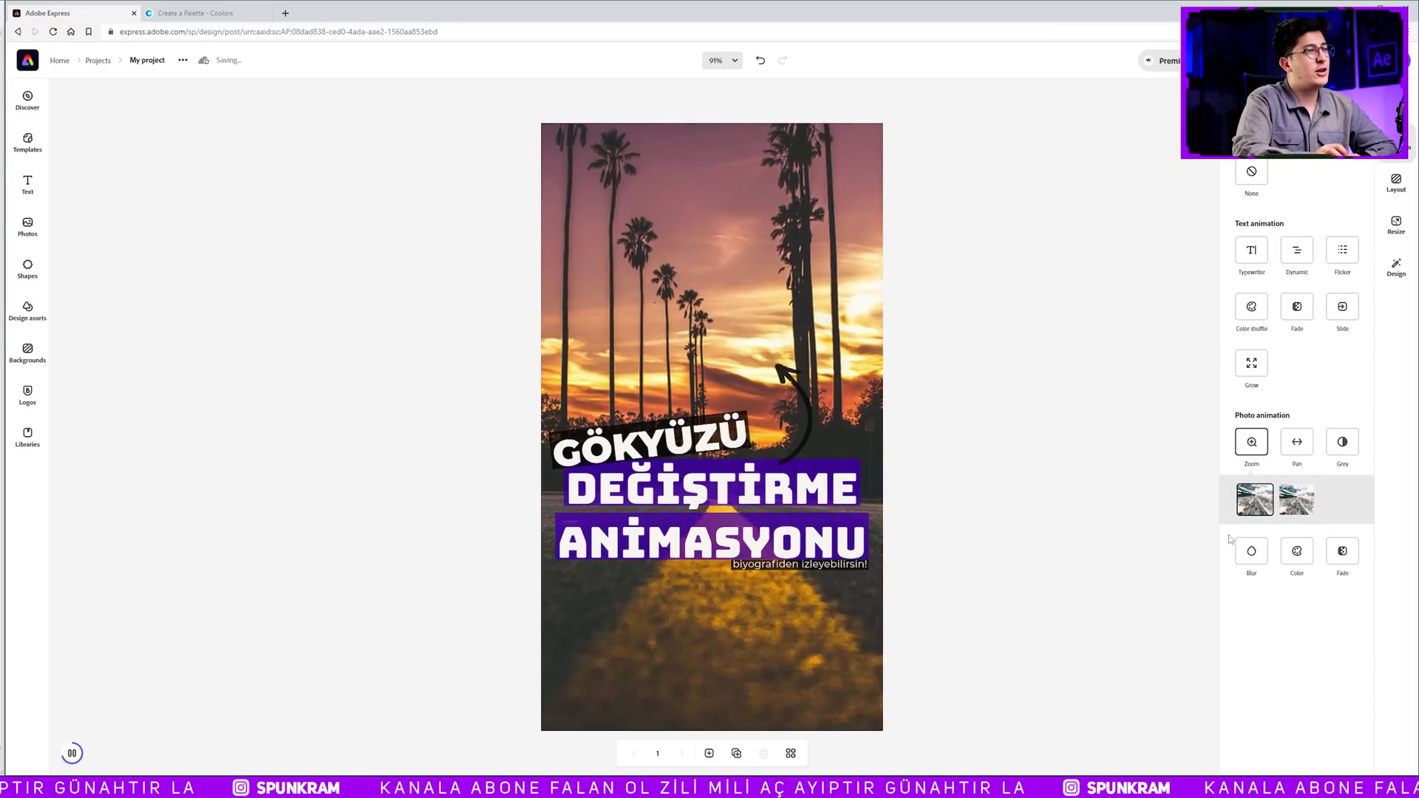
left_click(1302, 507)
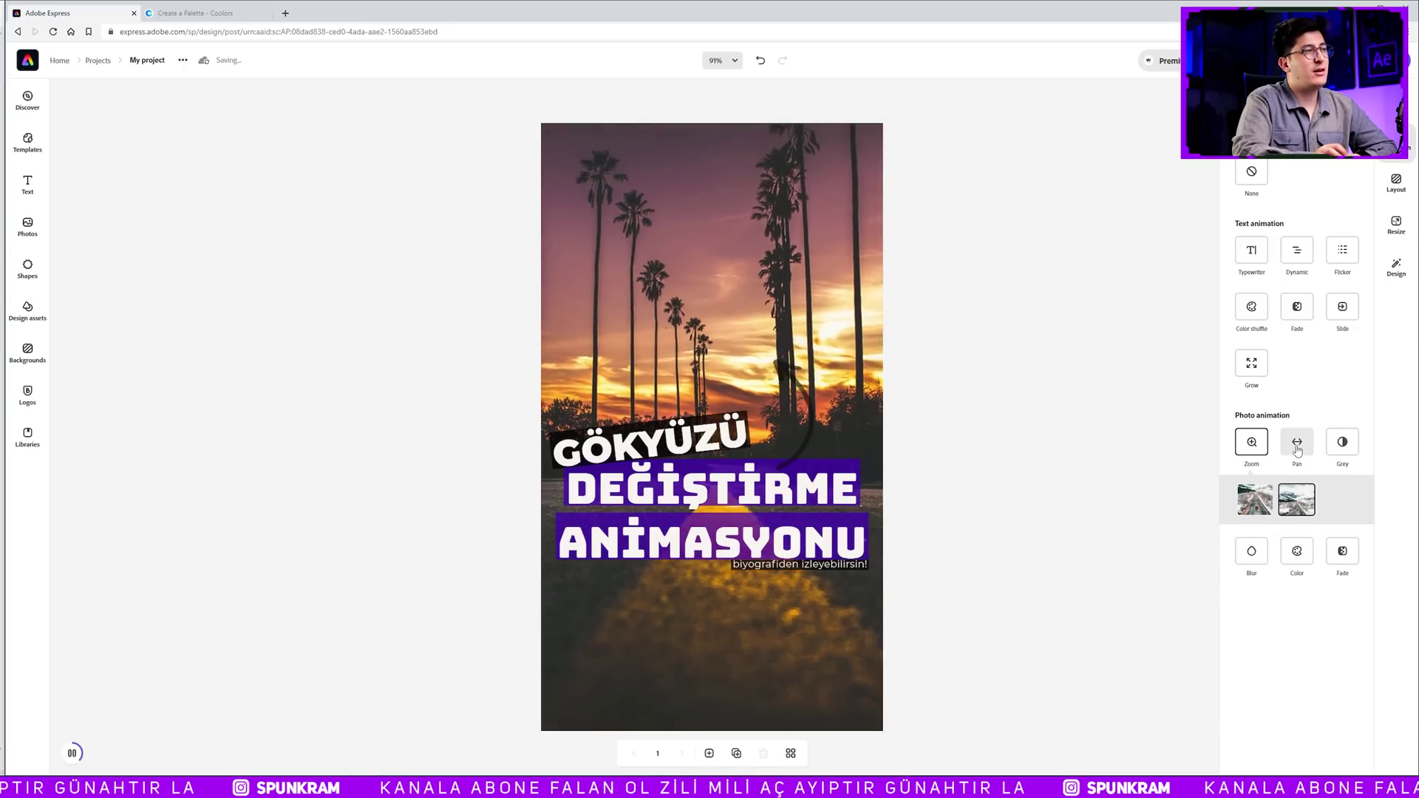
left_click(1296, 442)
left_click(1342, 441)
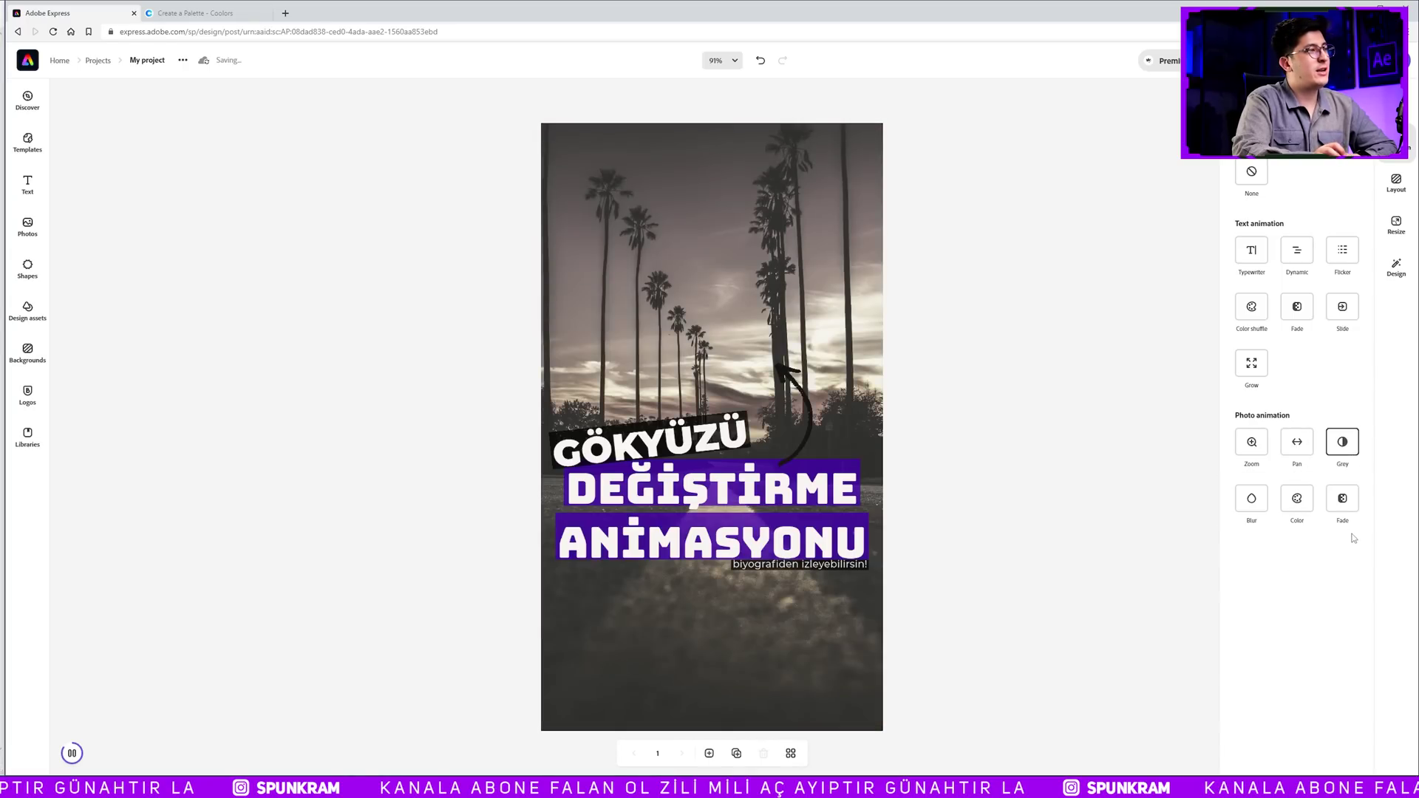
left_click(1258, 497)
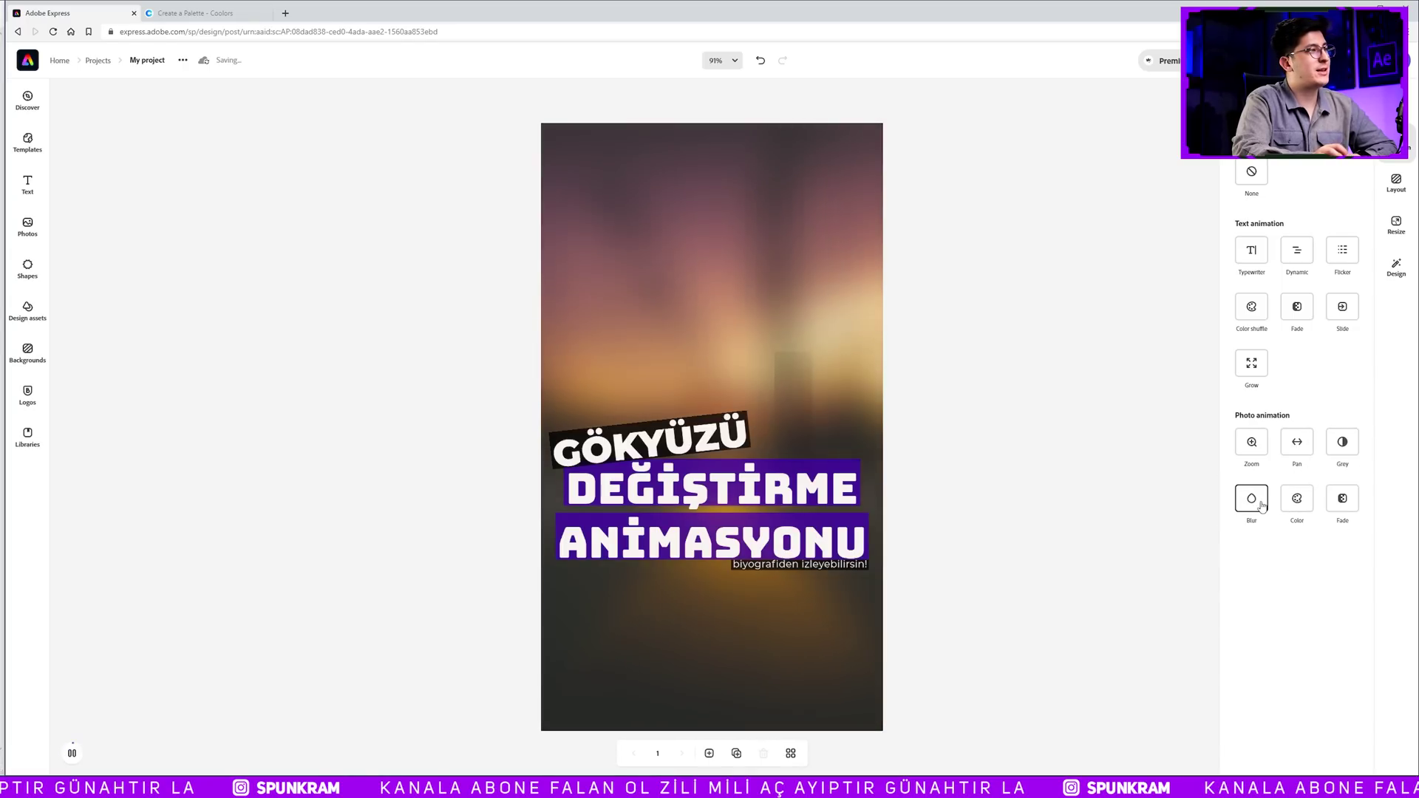
left_click(1297, 498)
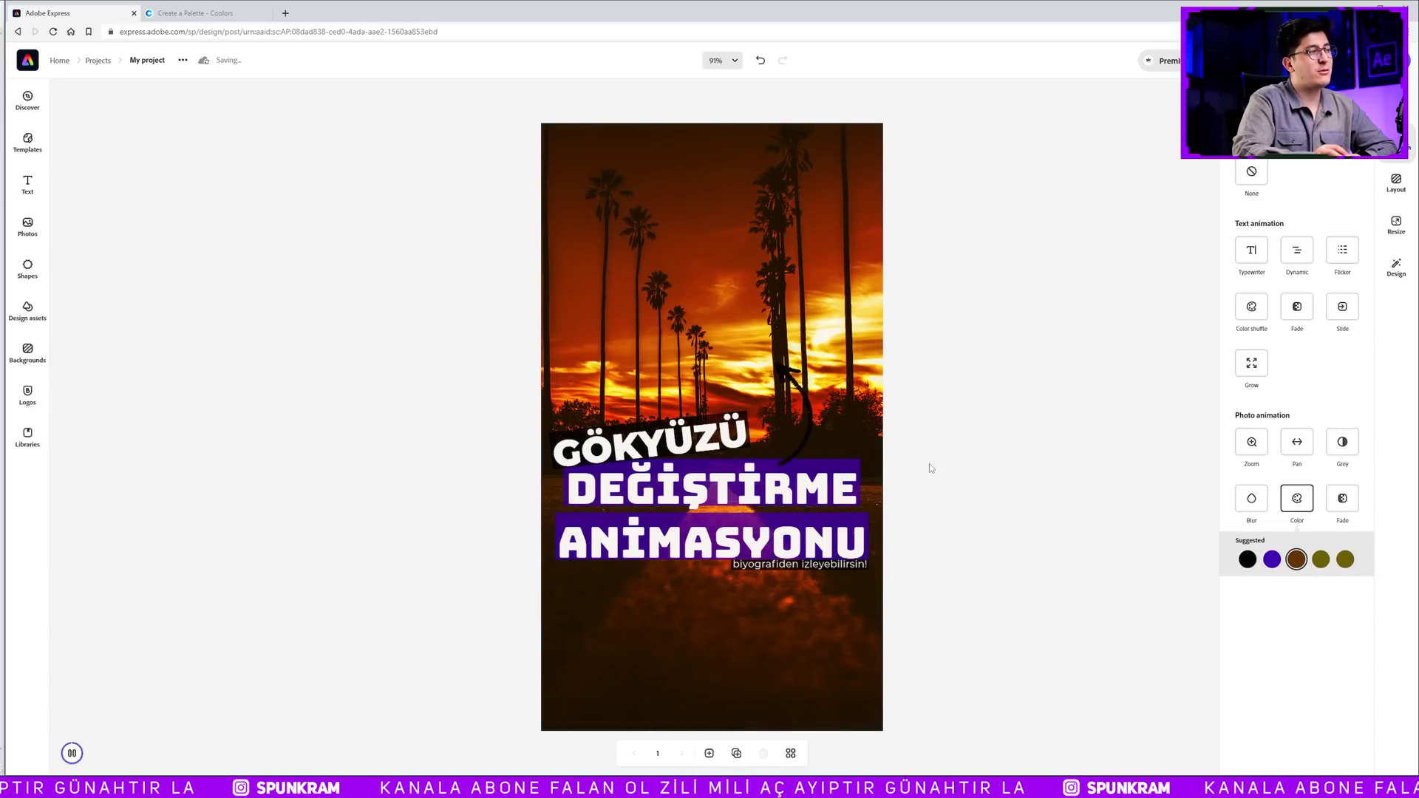
left_click(1322, 60)
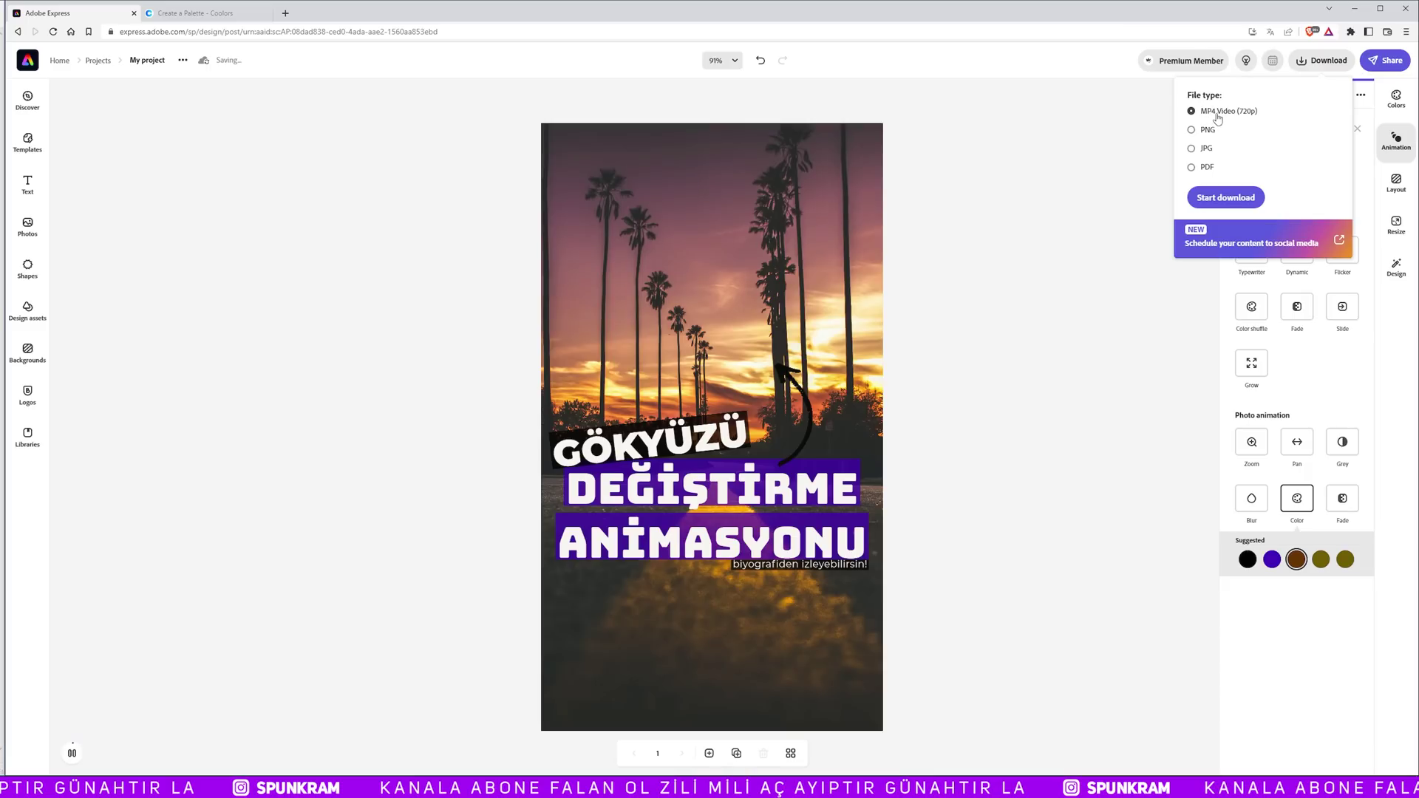
- Export the design as My project-1.mp4 and preview the video
left_click(1238, 198)
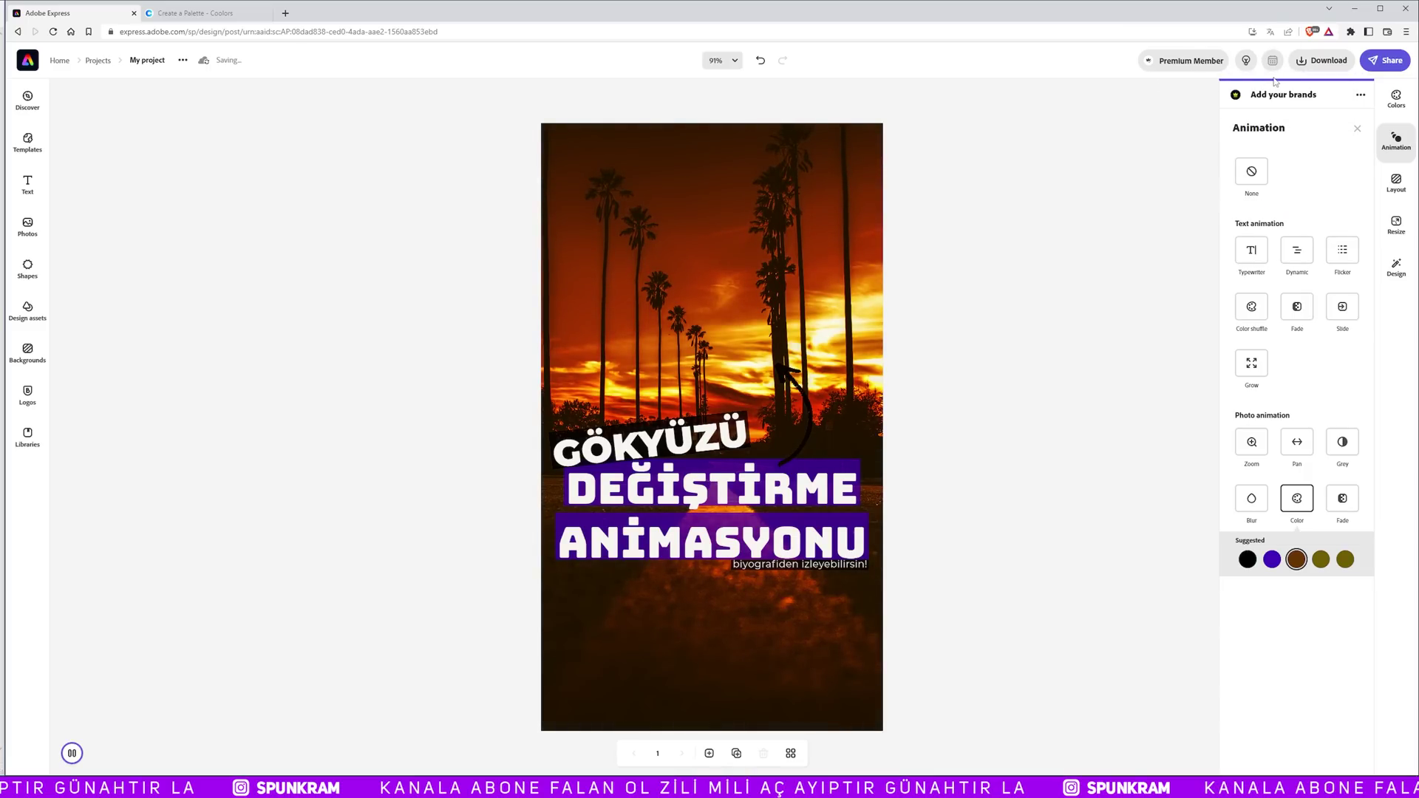
left_click(857, 465)
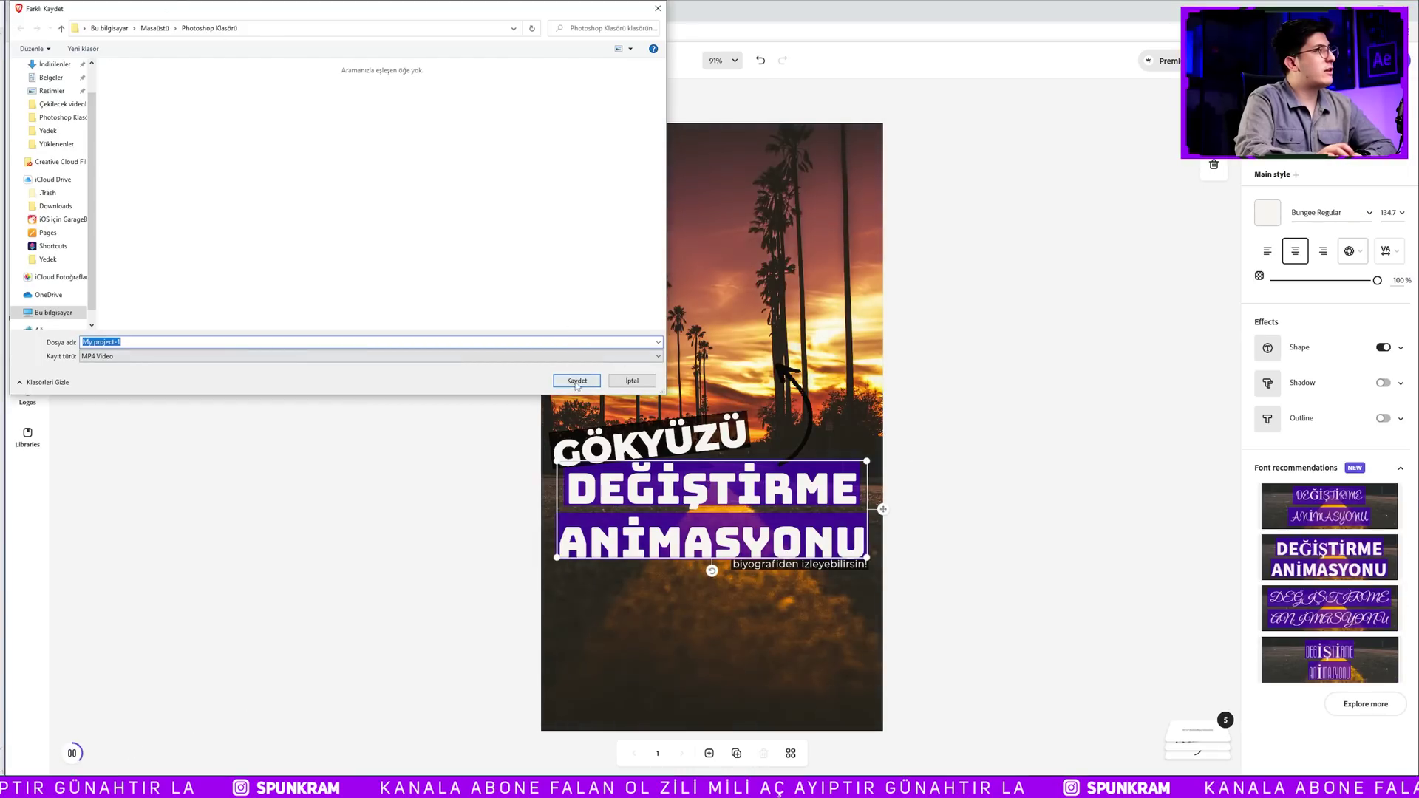
left_click(576, 380)
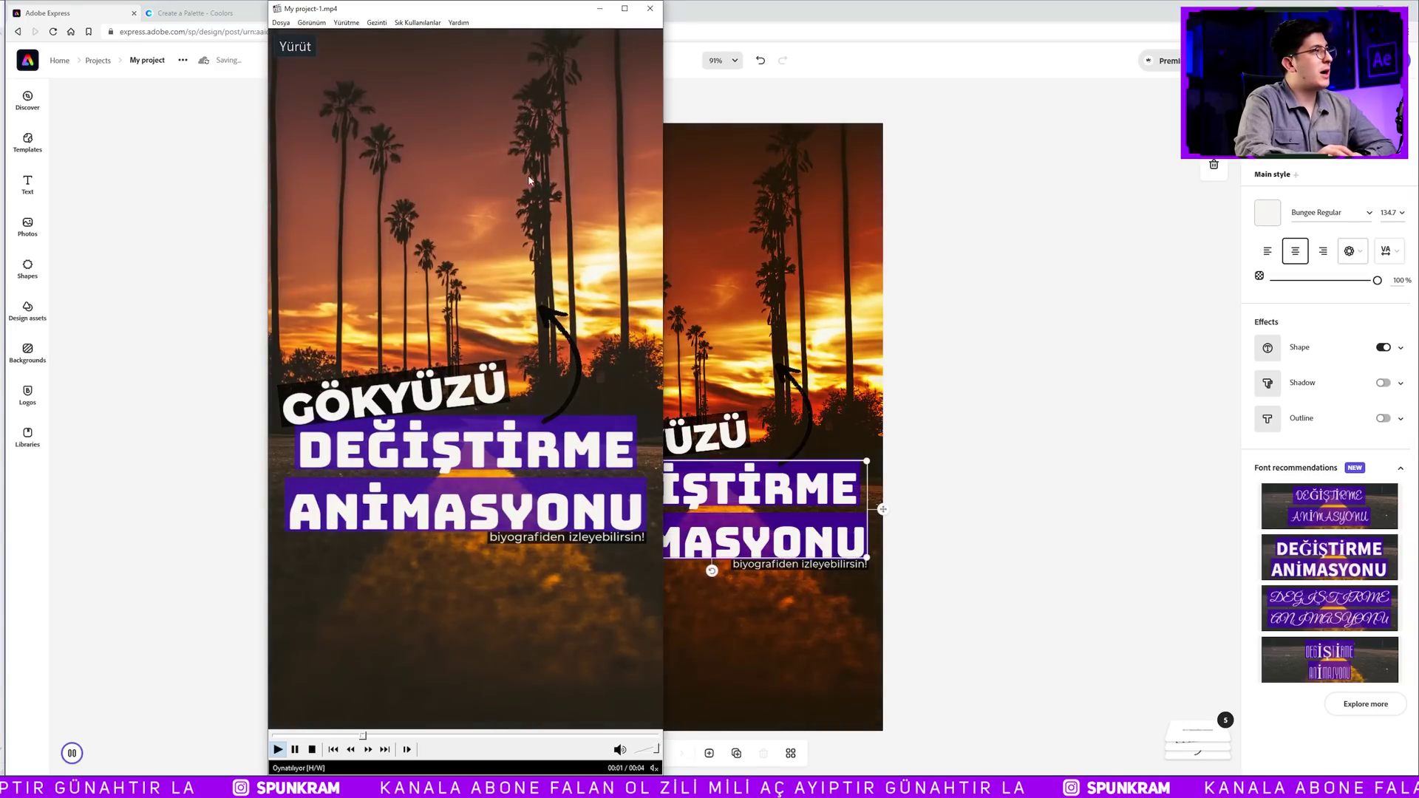
left_click(651, 8)
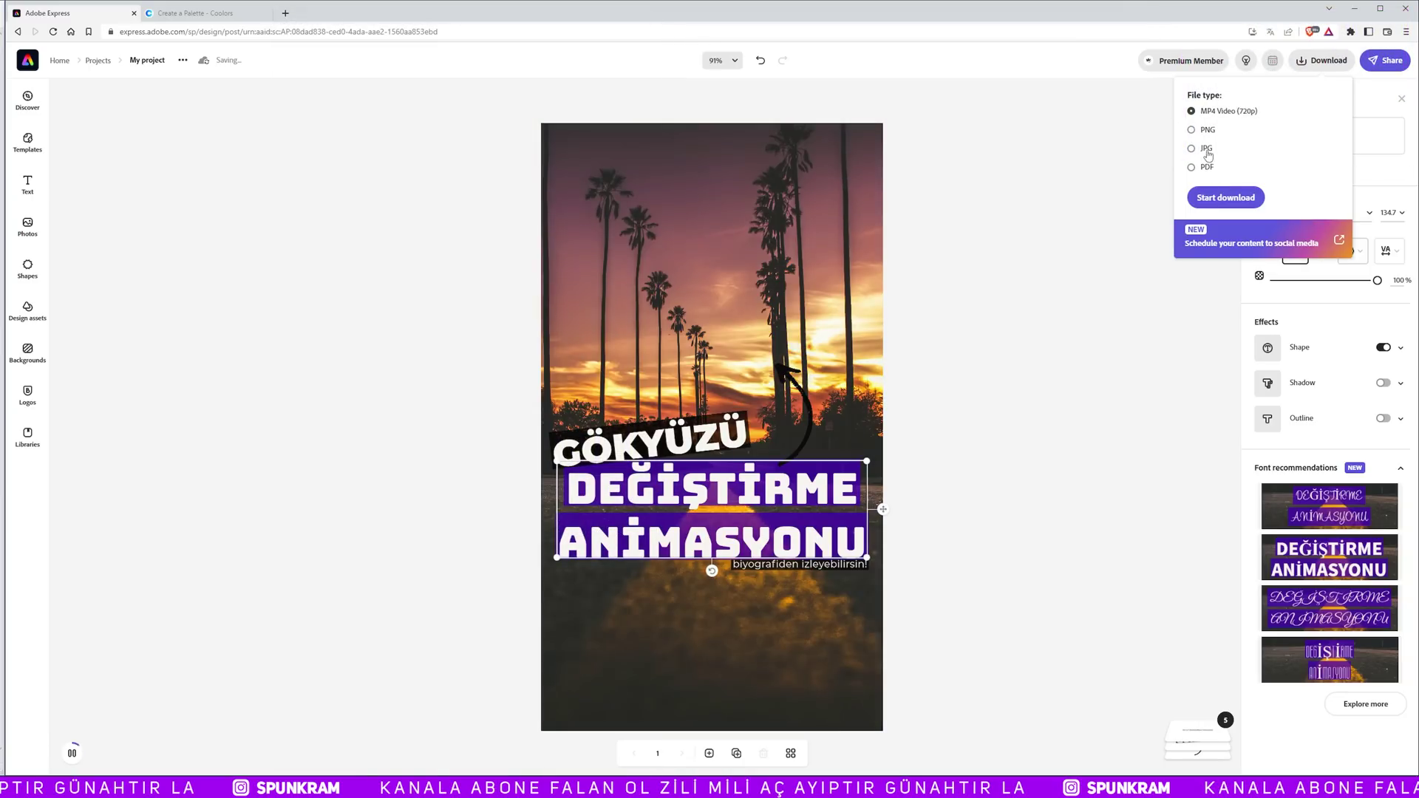
- Export the design as My project-1.jpg, check the image, and close the viewer
left_click(1225, 197)
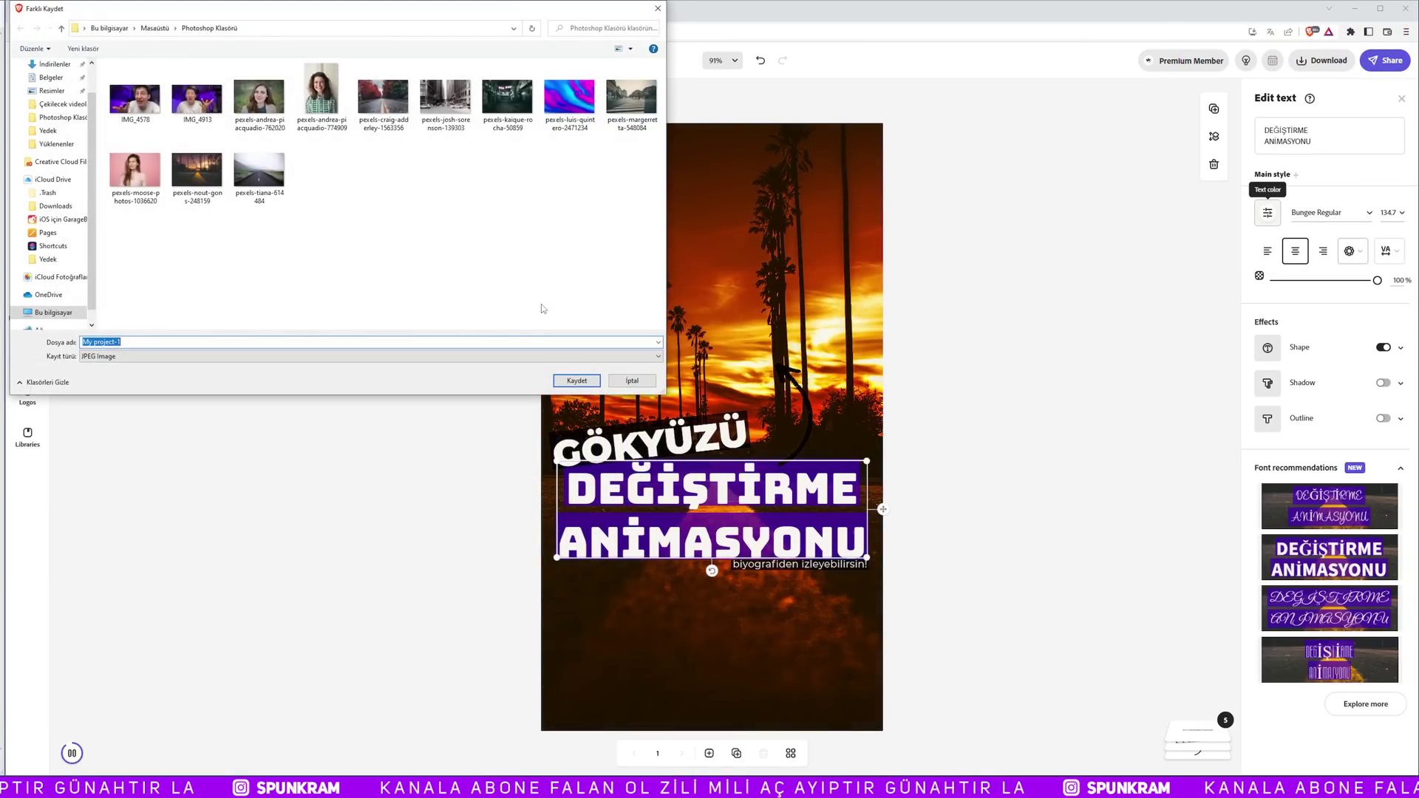
left_click(593, 379)
scroll(416, 316, "up", 3)
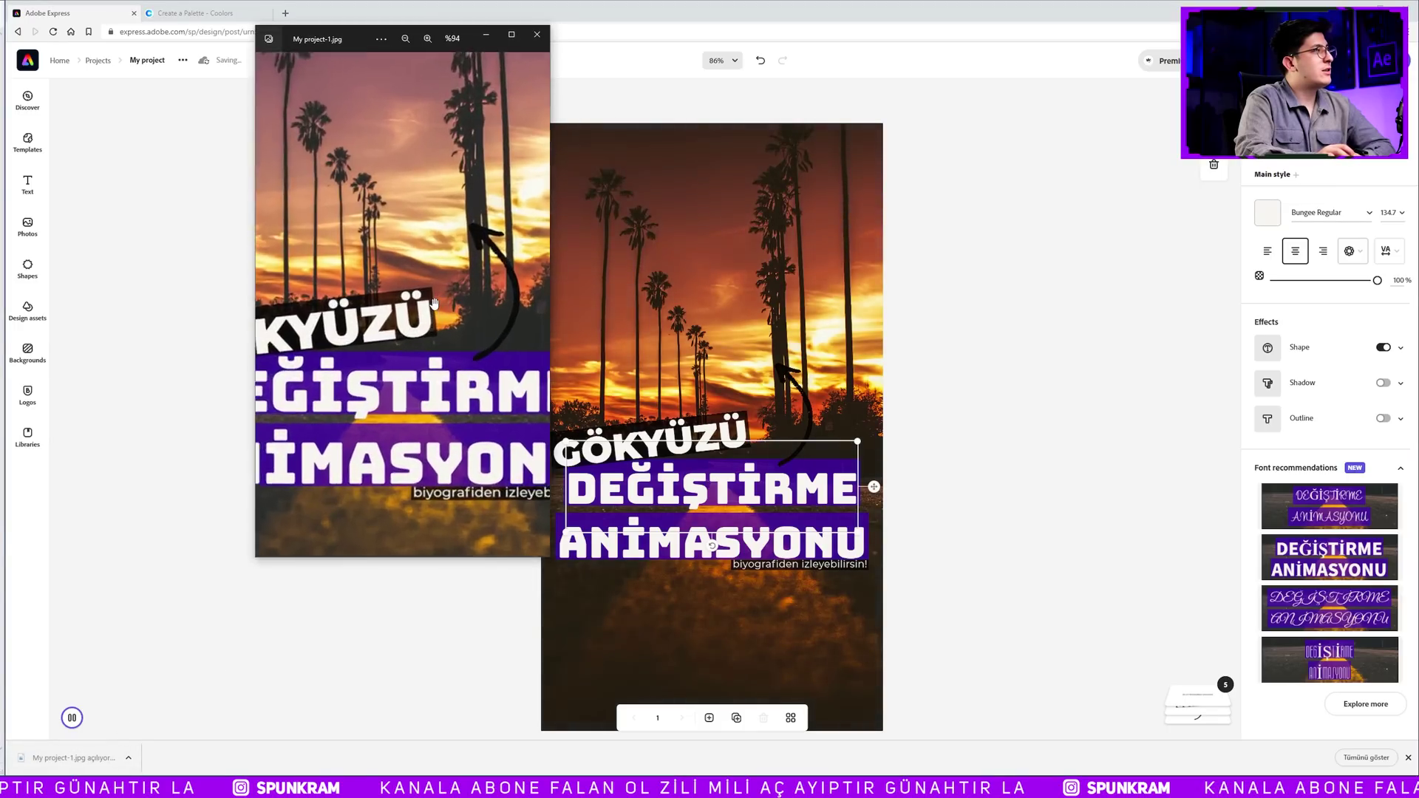
scroll(416, 316, "down", 3)
left_click(537, 33)
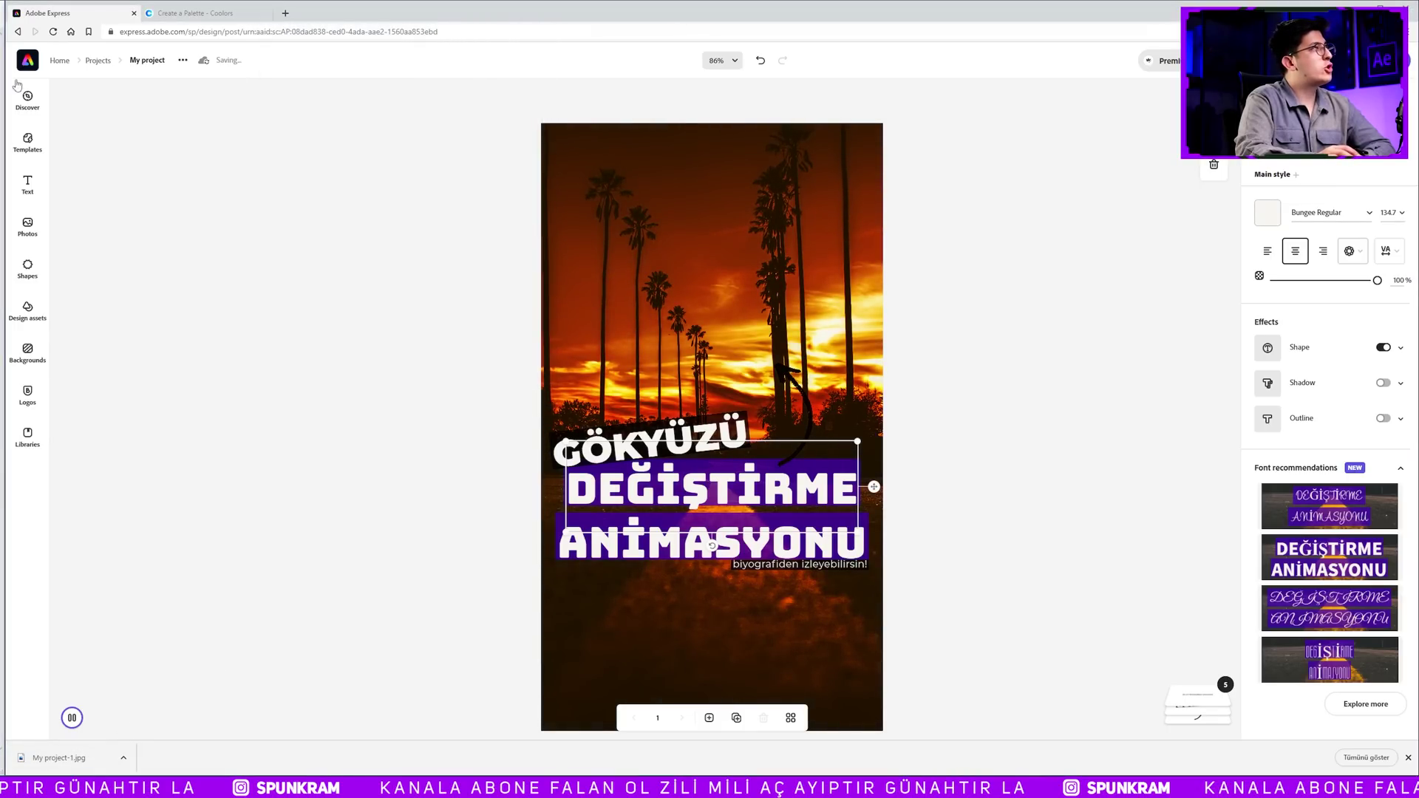
- Return to the Adobe Express home page and start the Trim video quick action
left_click(55, 61)
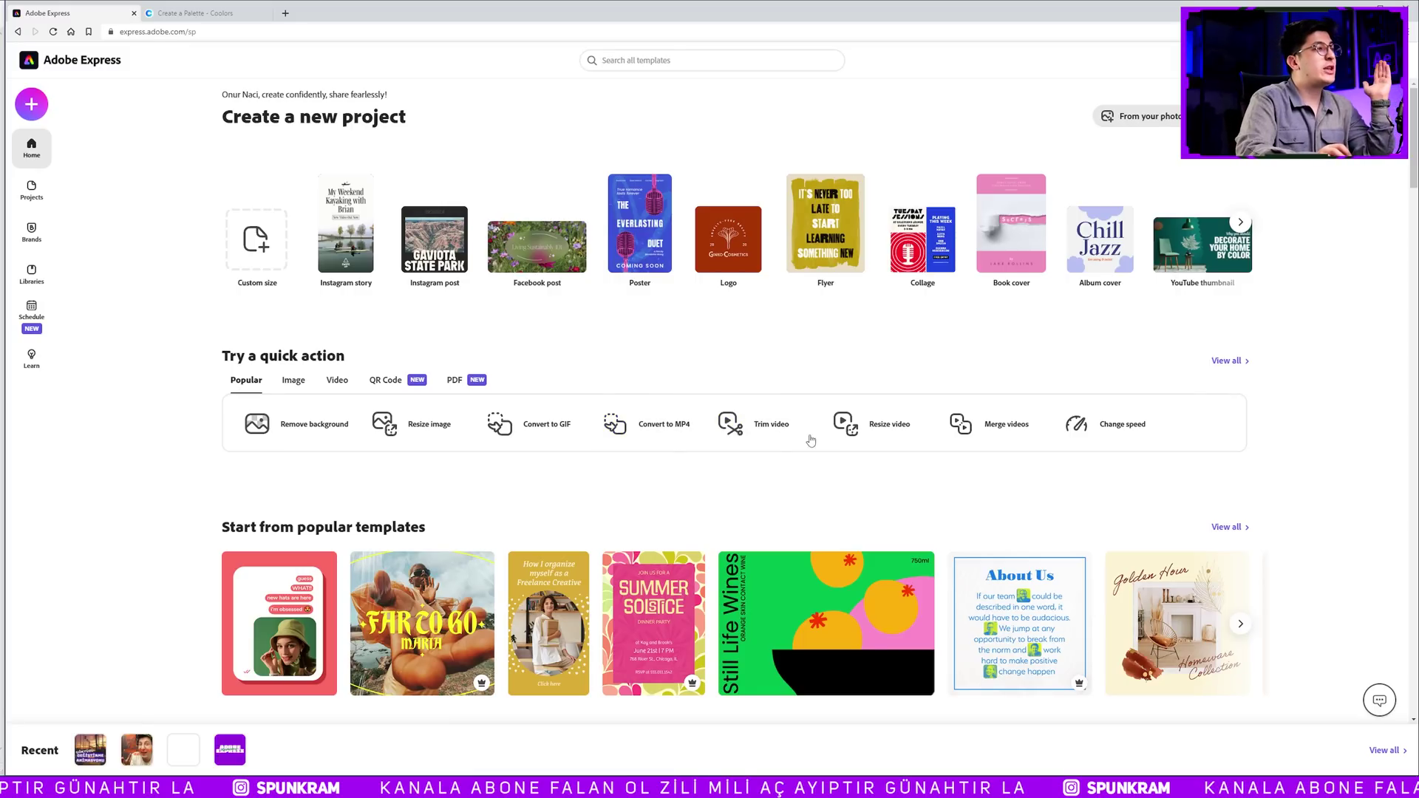
left_click(761, 427)
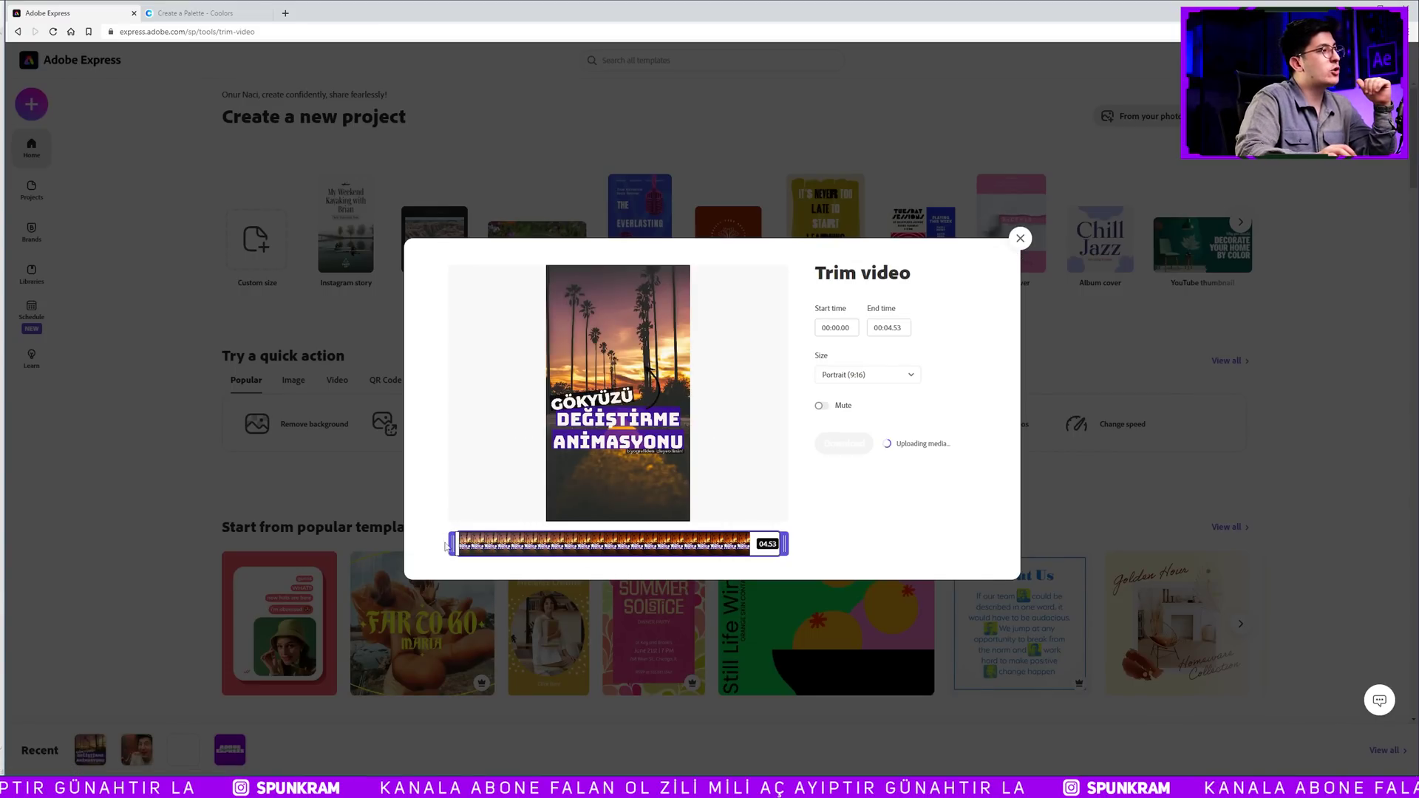
- Trim the video to start at 00:02.18, keep Portrait (9:16), and download the clip
left_click_drag(458, 539, 606, 539)
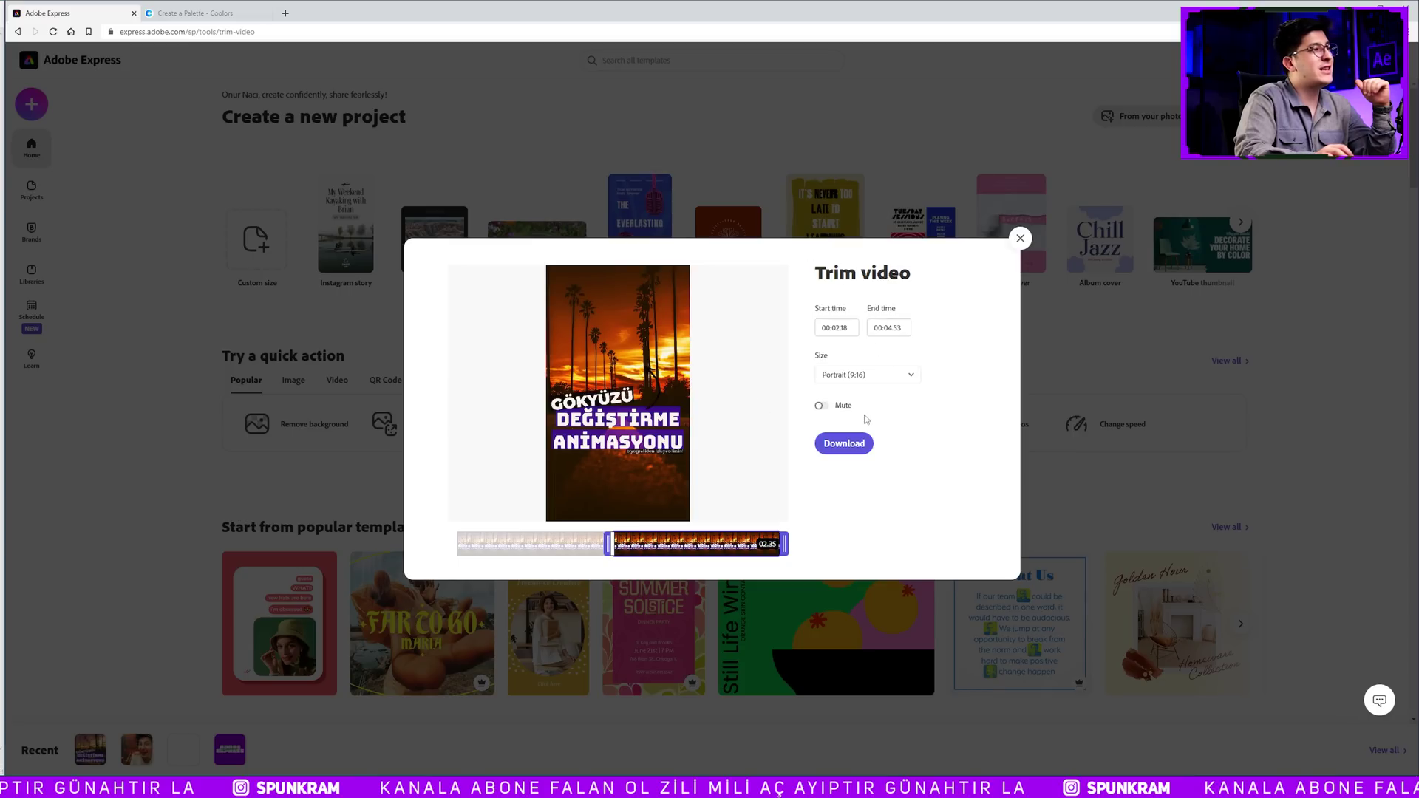
left_click(887, 375)
left_click(881, 433)
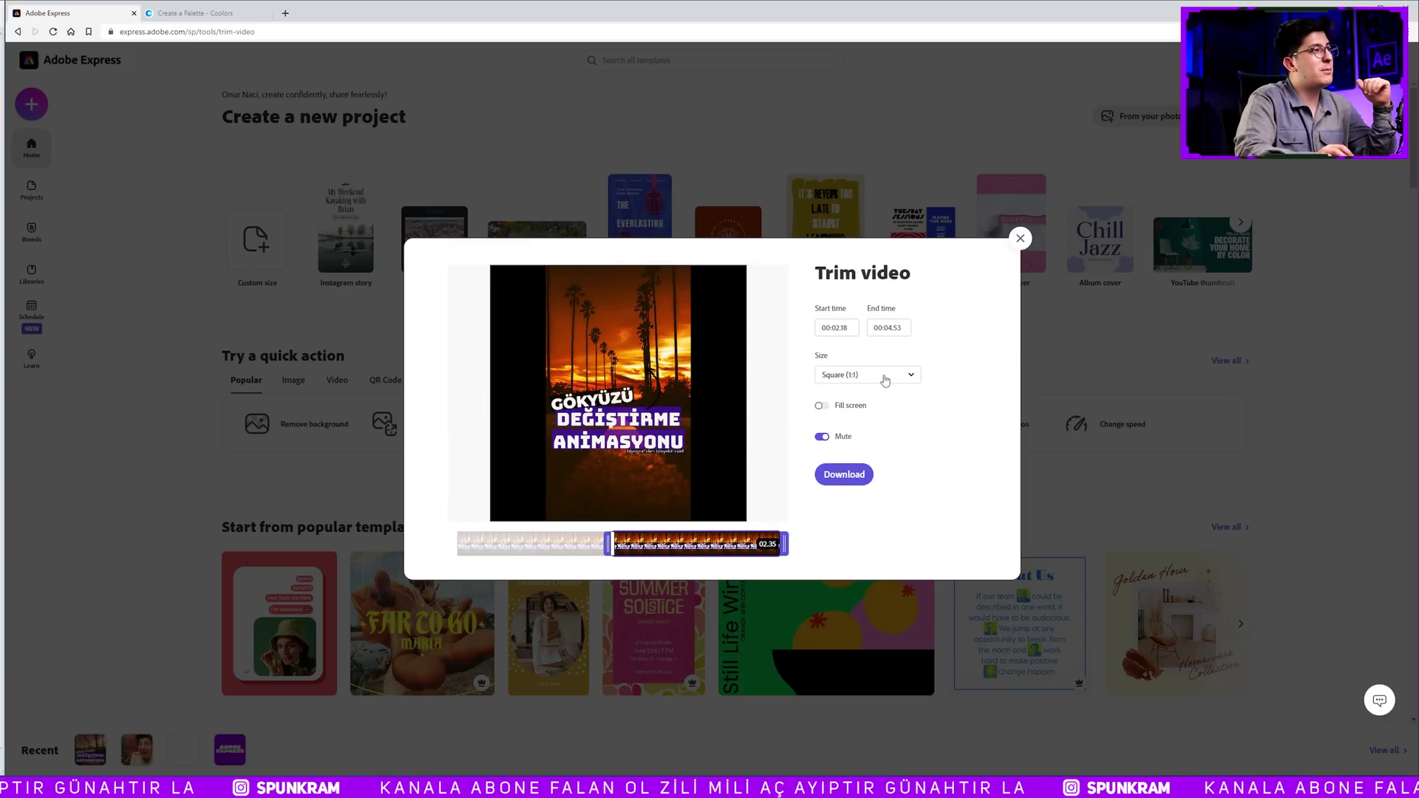
key("Up")
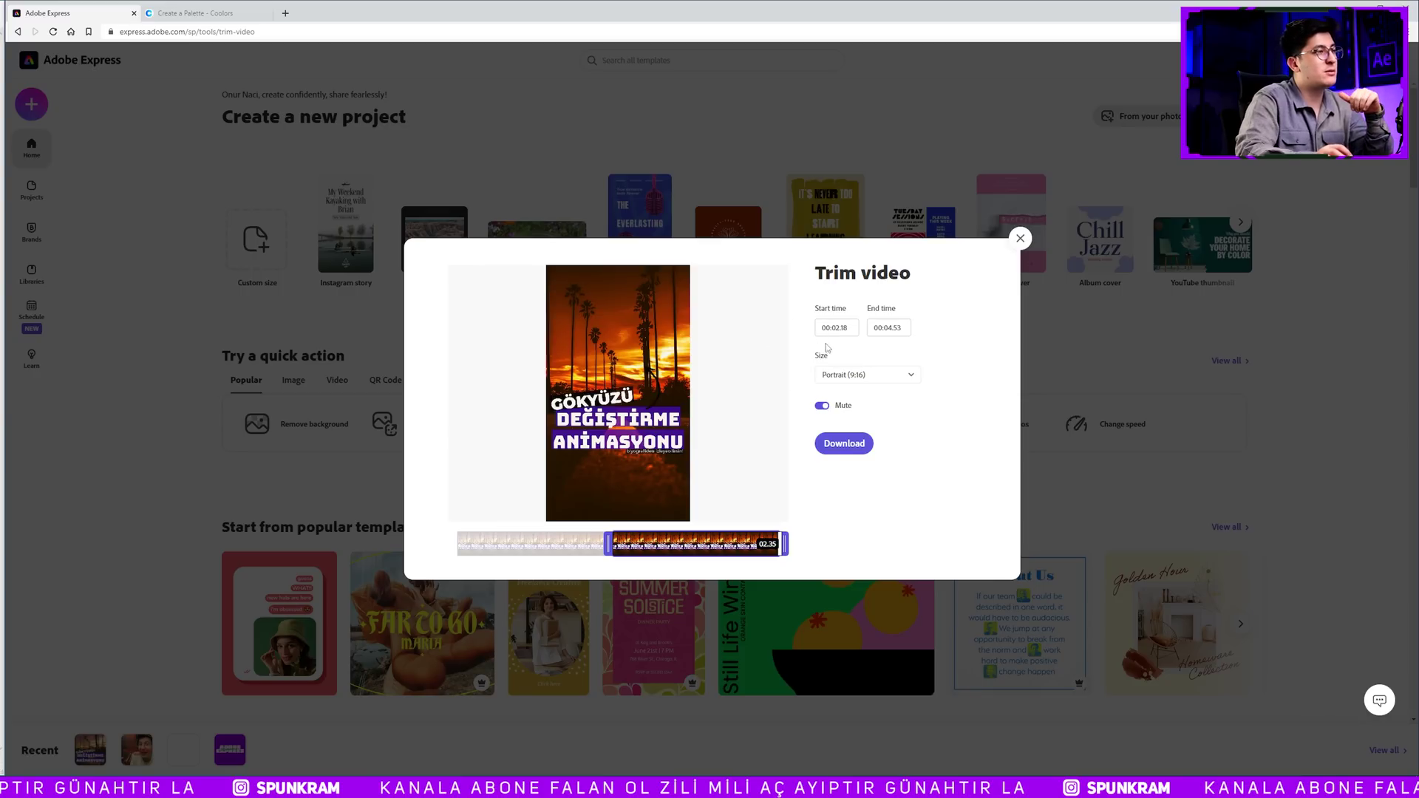
left_click(846, 443)
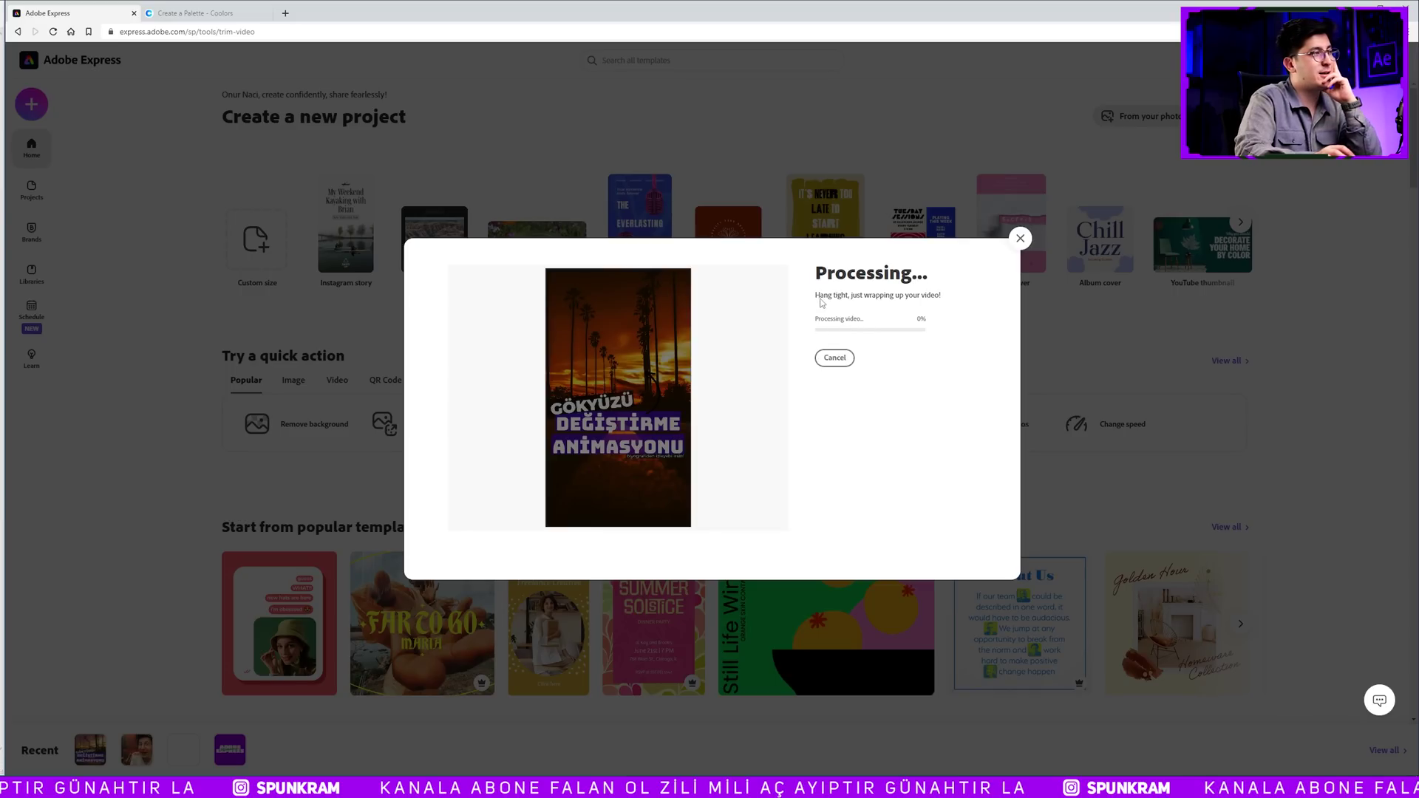
left_click(830, 230)
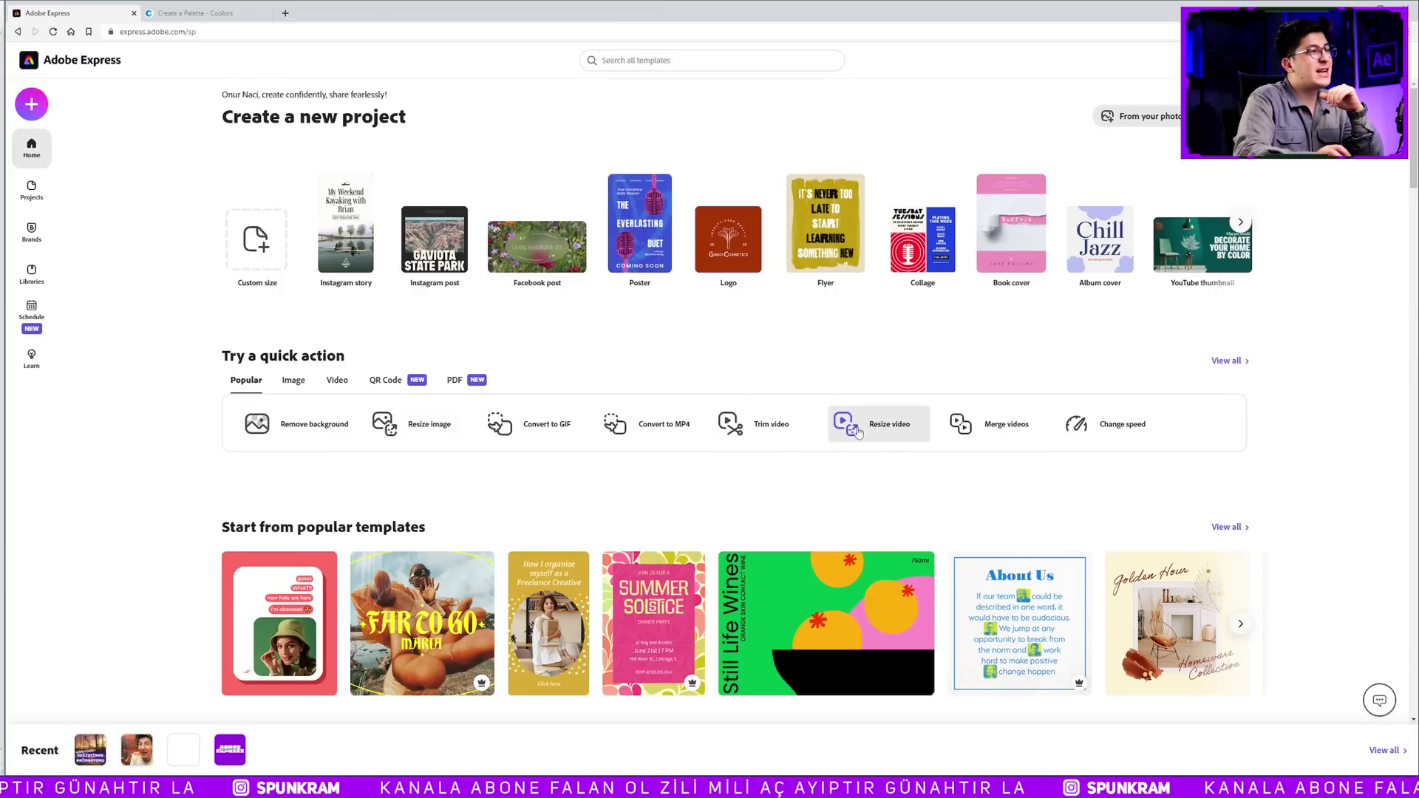
- Load the exported MP4 into Change speed, set Super Fast 200%, muted, and download
left_click(1131, 428)
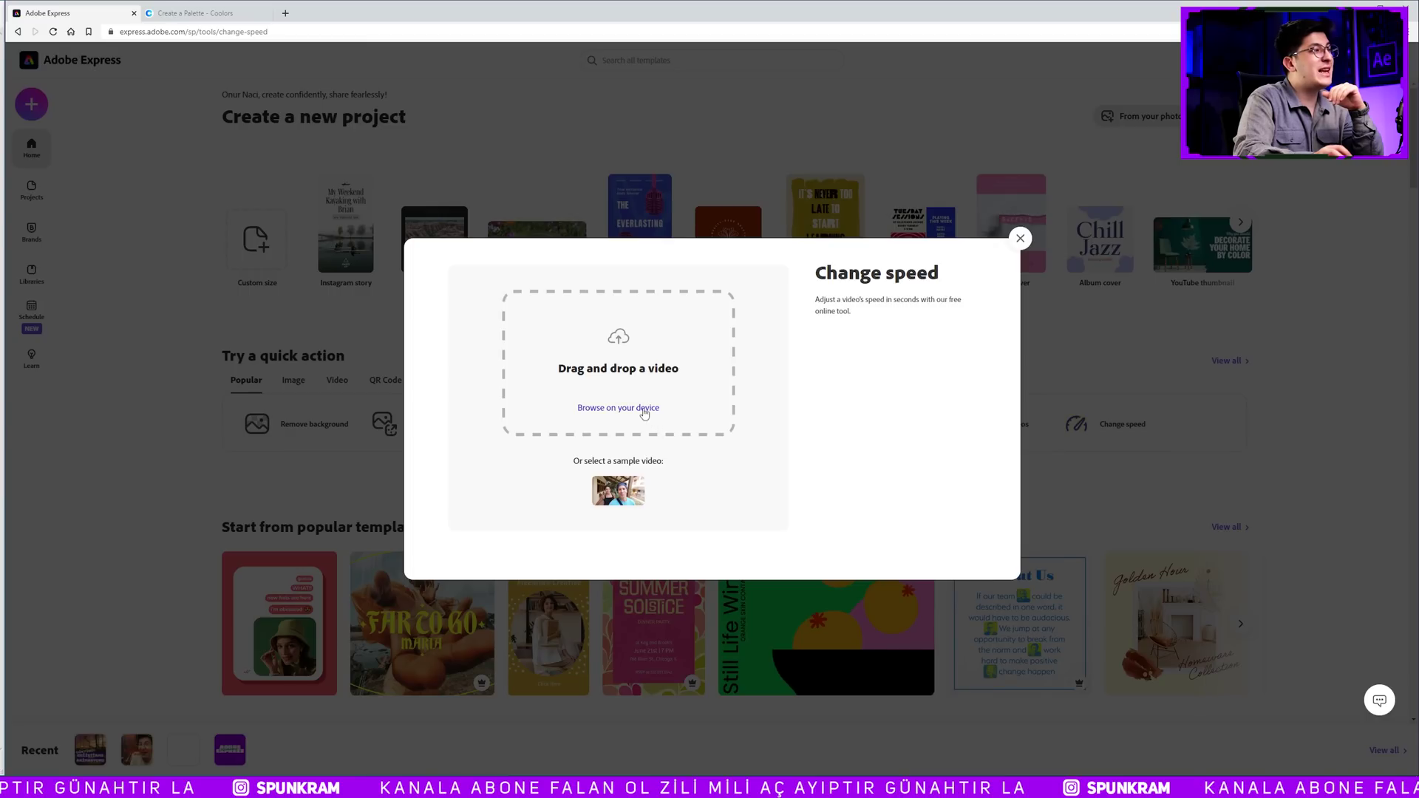
left_click(644, 409)
double_click(136, 93)
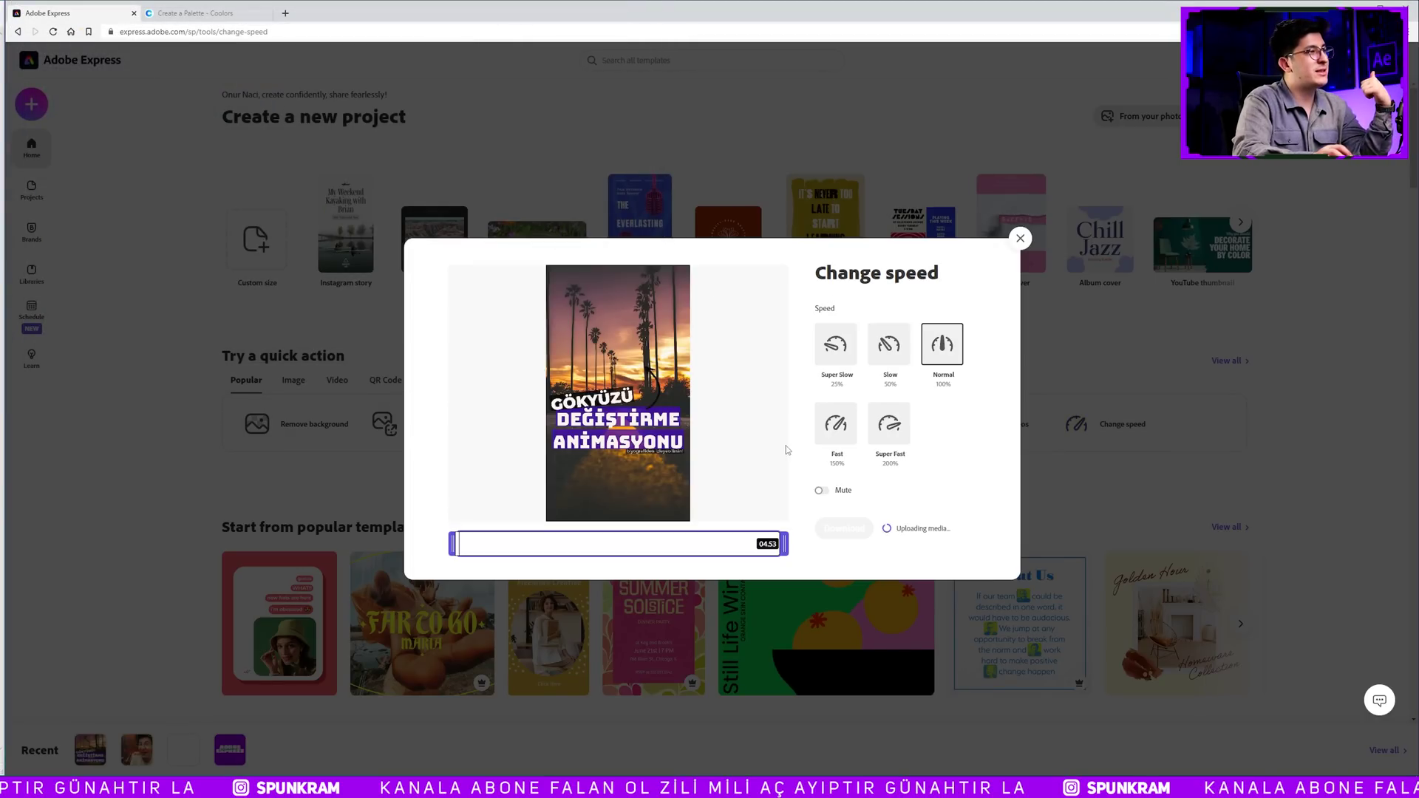
left_click(850, 341)
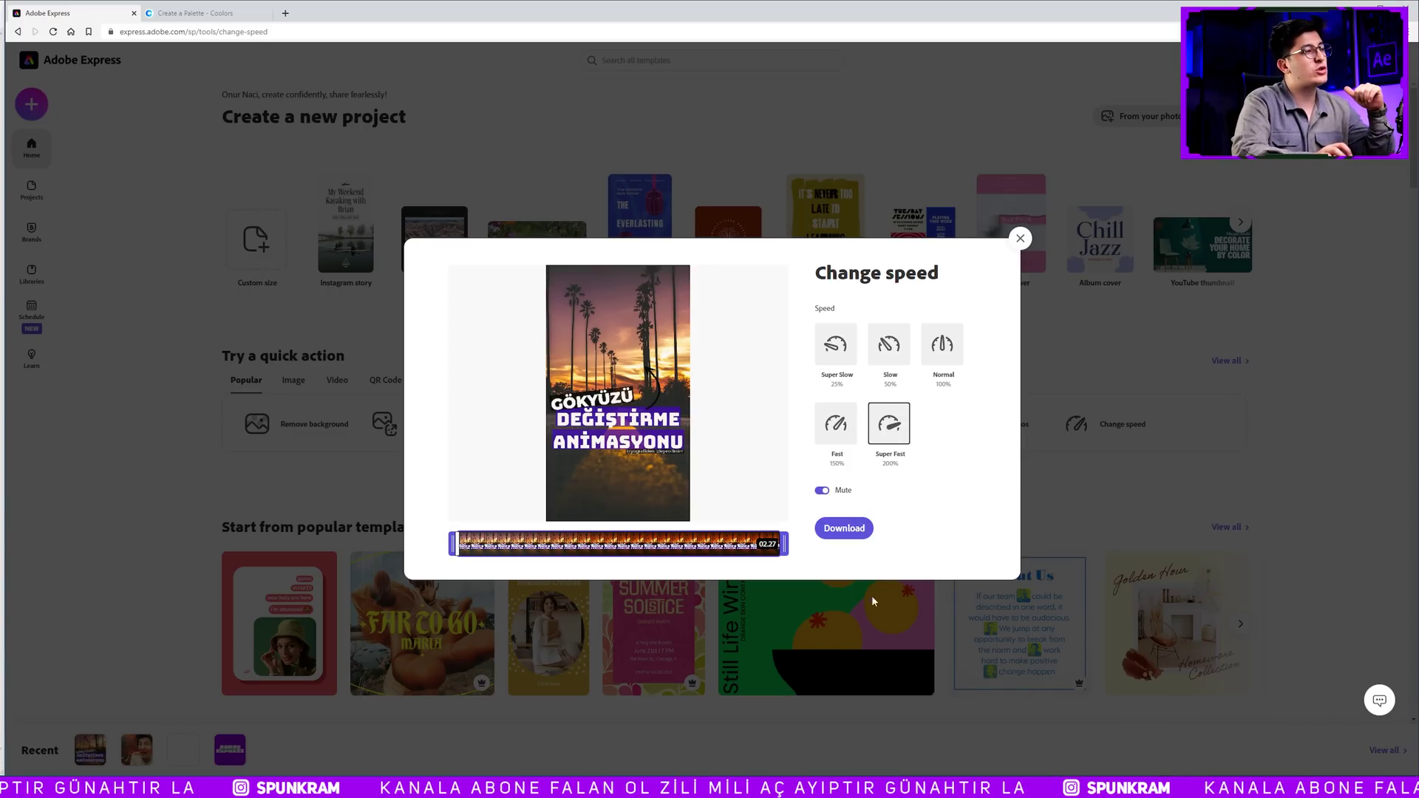
left_click(854, 535)
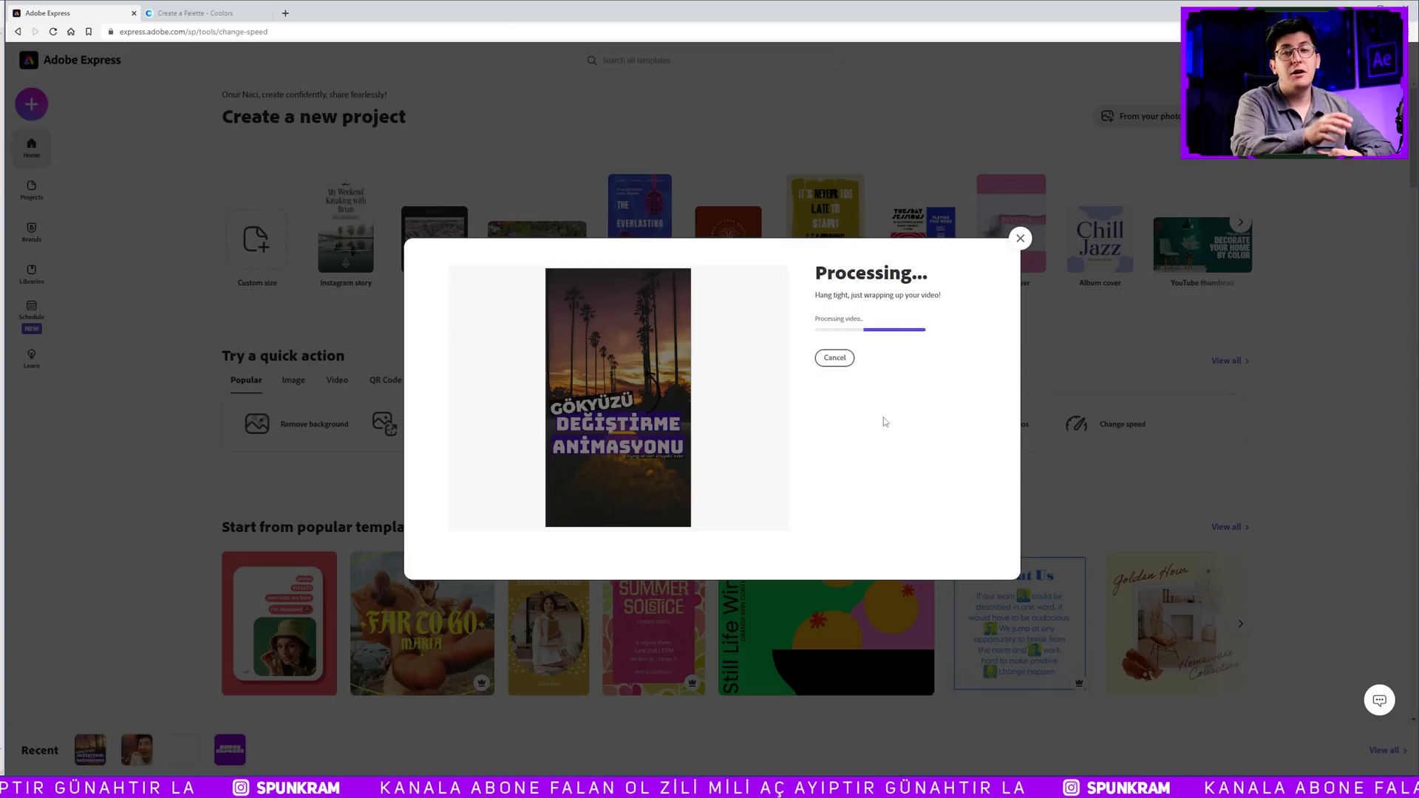